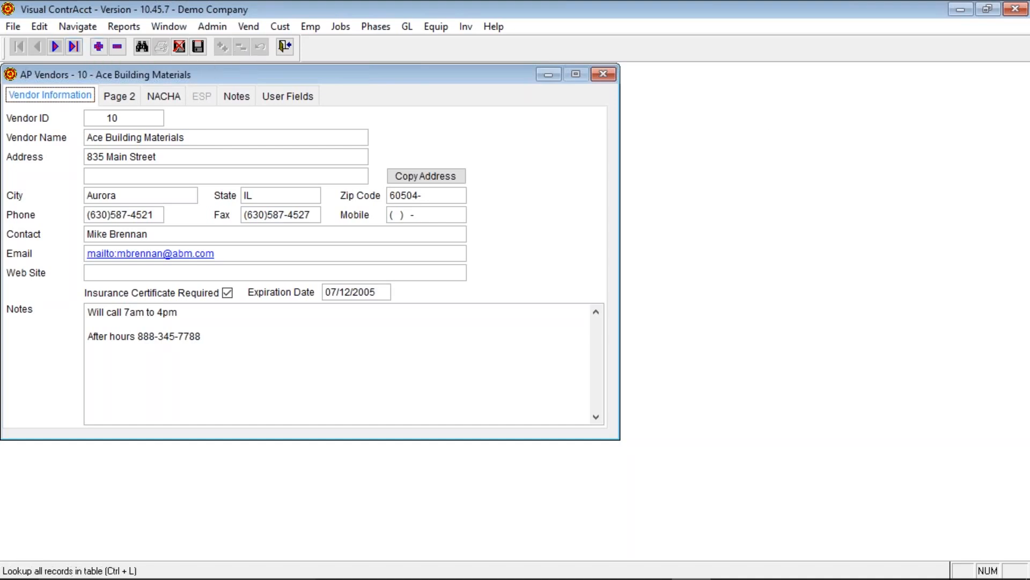
- Add a new vendor with Vendor ID 10, dismiss the duplicate-ID error and clear the ID
{"action": "left_click", "coordinate": [142, 47]}
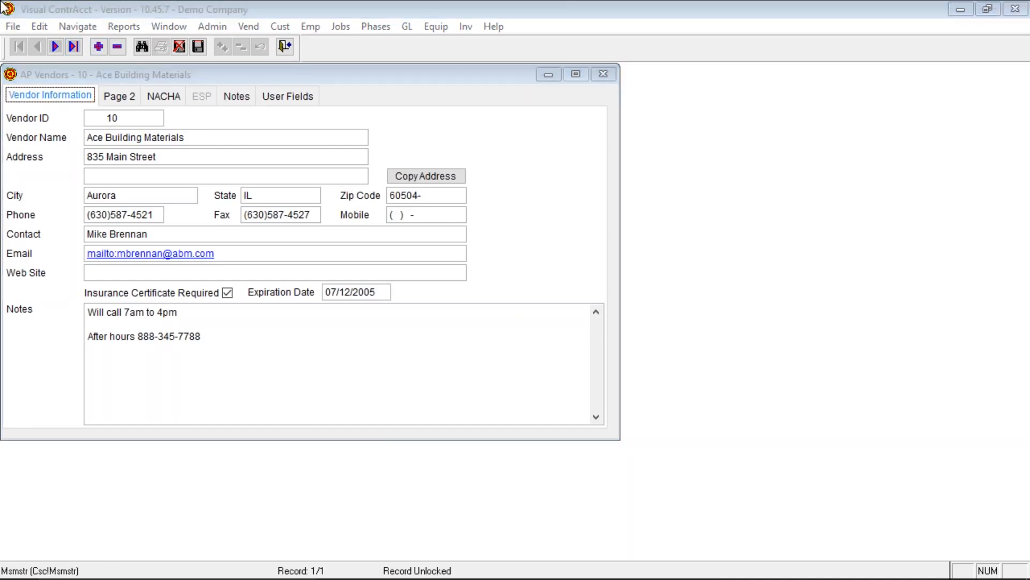
{"action": "left_click", "coordinate": [99, 50]}
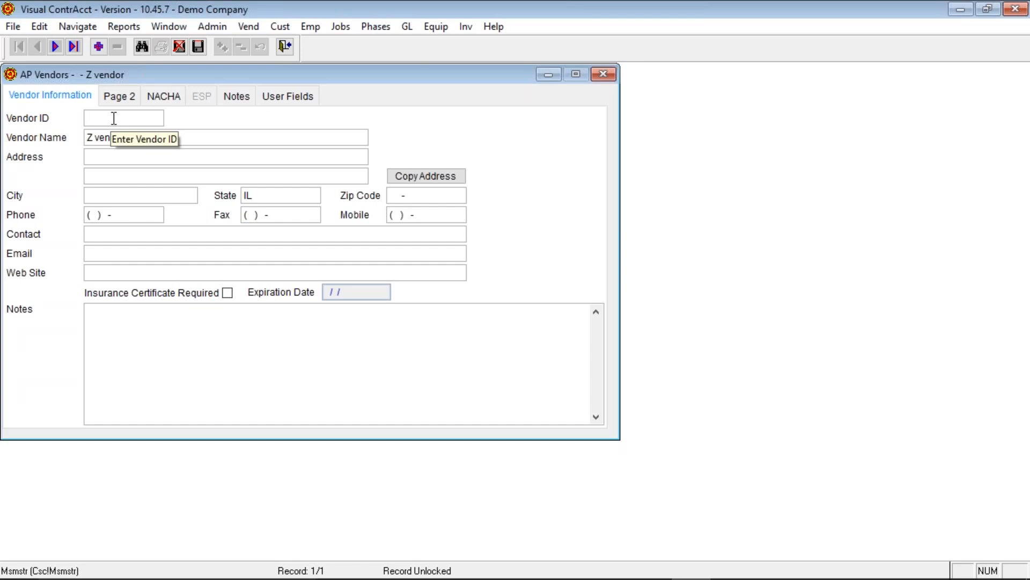
{"action": "type", "text": "10"}
{"action": "key", "text": "Tab"}
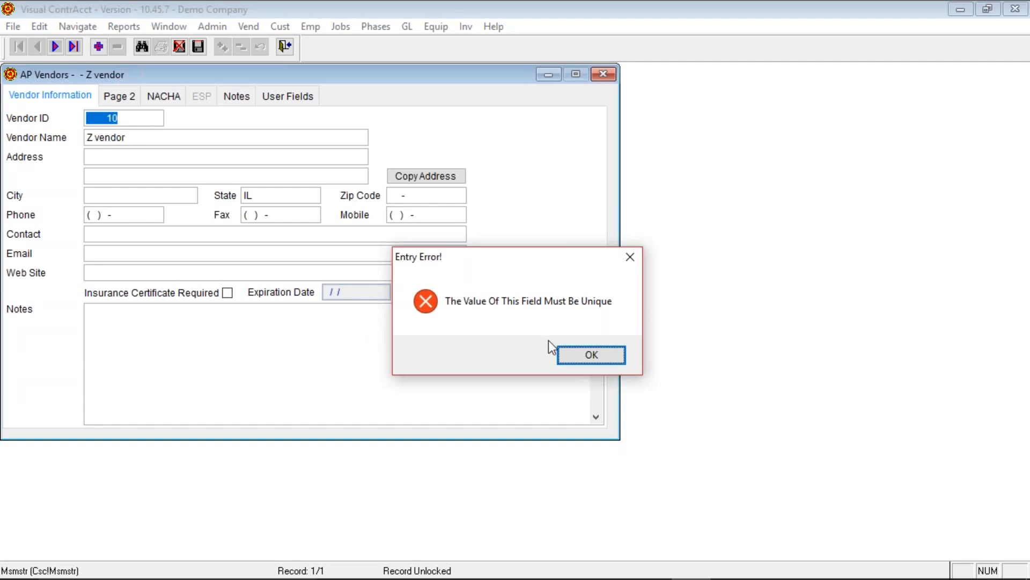
{"action": "left_click", "coordinate": [577, 354]}
{"action": "key", "text": "Caps_Lock"}
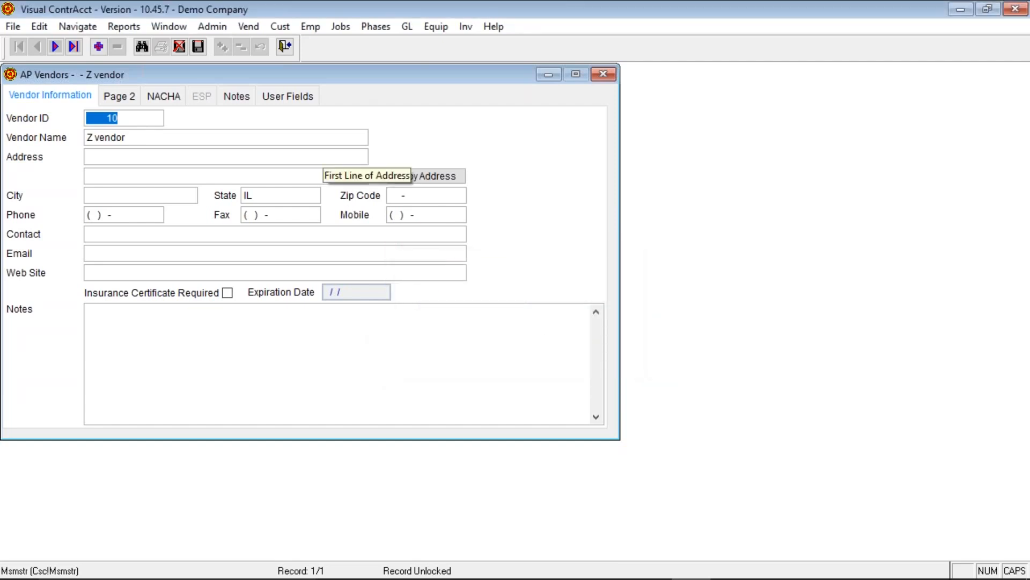
{"action": "key", "text": "BackSpace"}
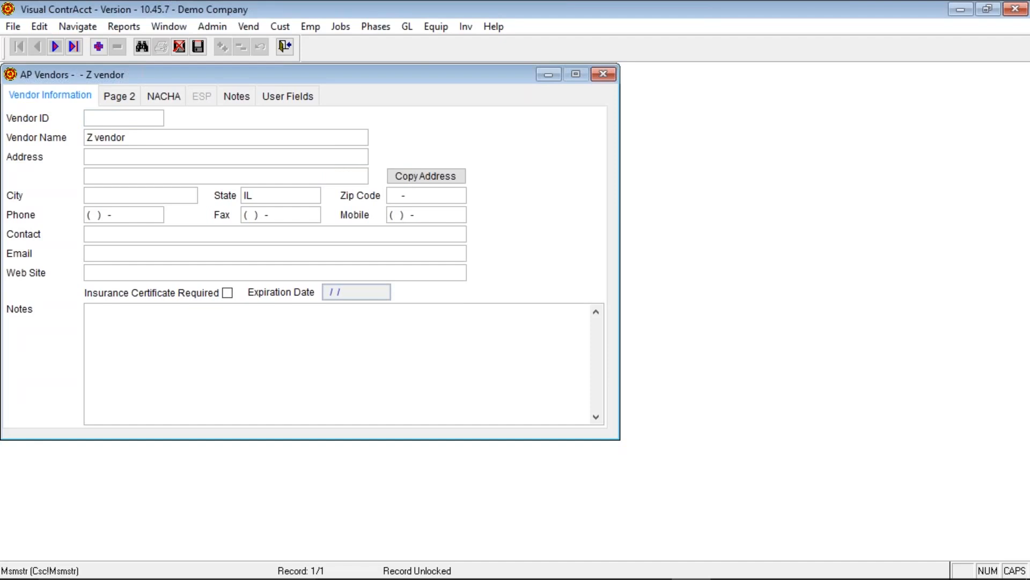
- List all 13 existing vendors in the lookup, sorted by Vendor ID
{"action": "left_click", "coordinate": [142, 45]}
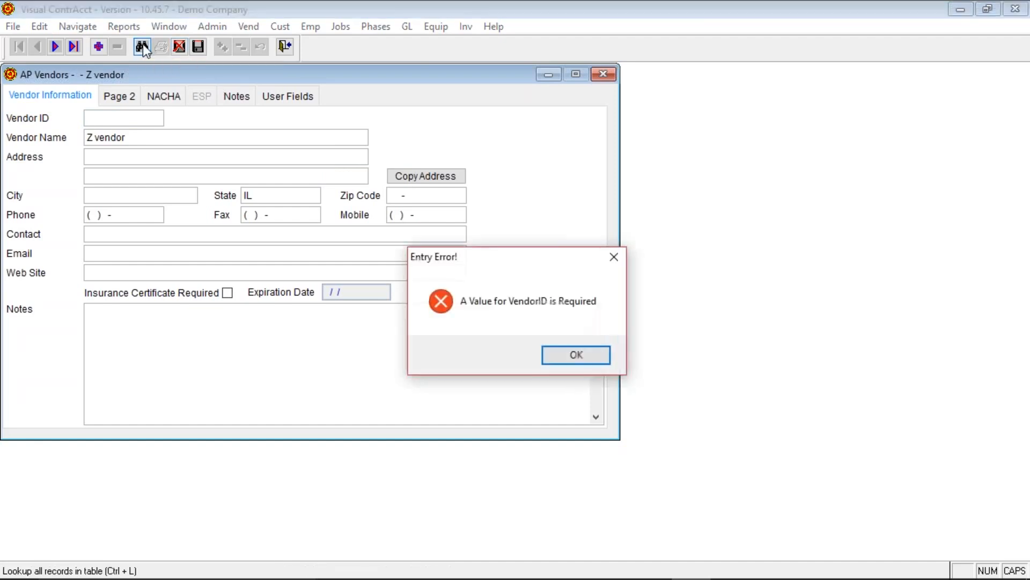
{"action": "left_click", "coordinate": [569, 358]}
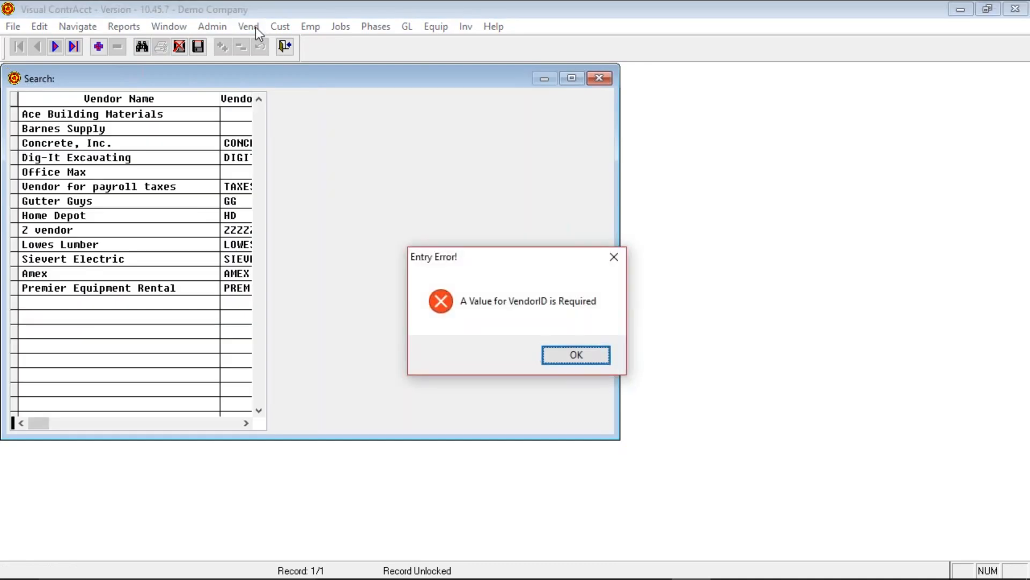
{"action": "left_click", "coordinate": [587, 355]}
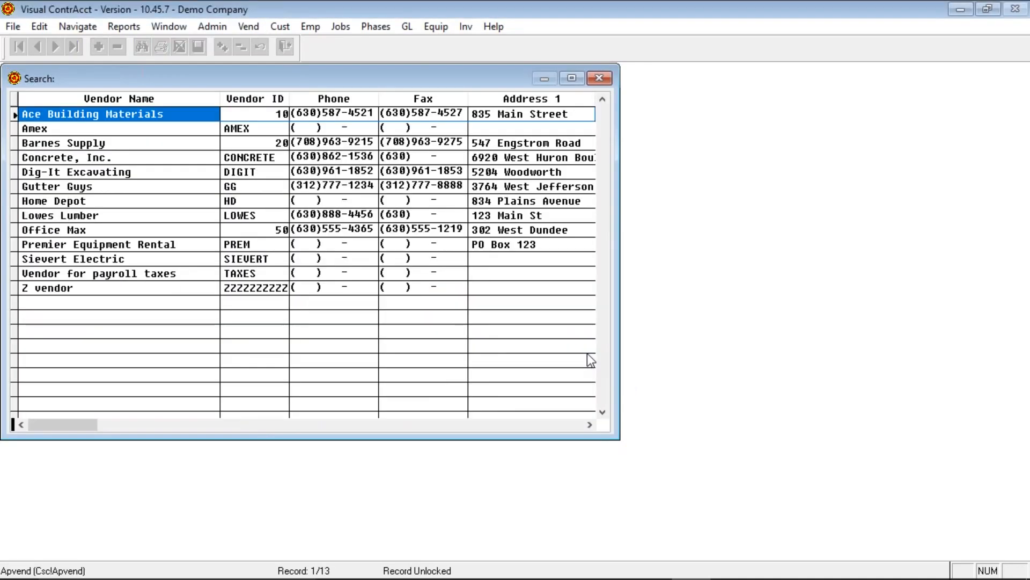
{"action": "left_click", "coordinate": [278, 99]}
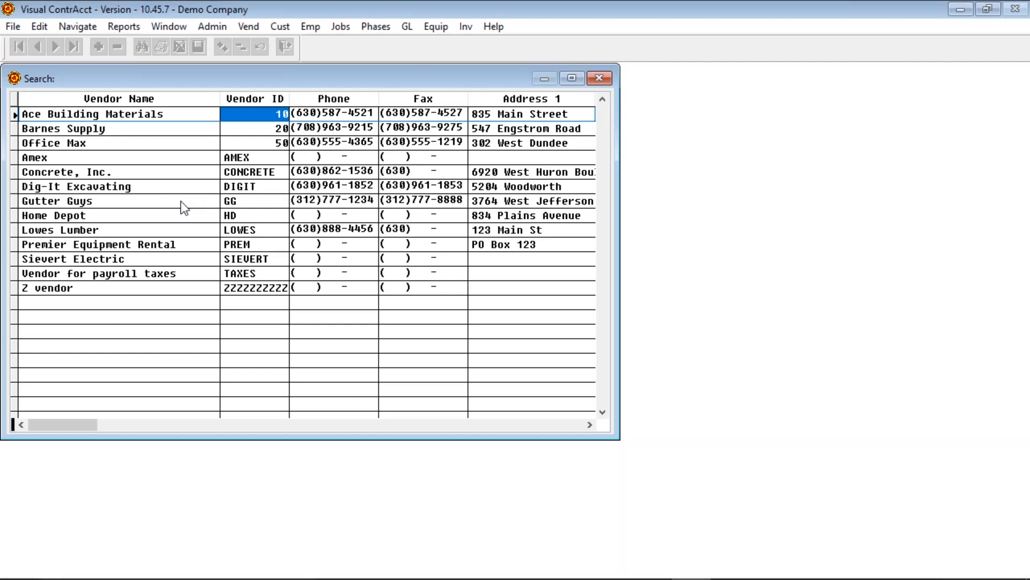
- Give the new vendor ID 30 after ID 20 is rejected as a duplicate
{"action": "type", "text": "20"}
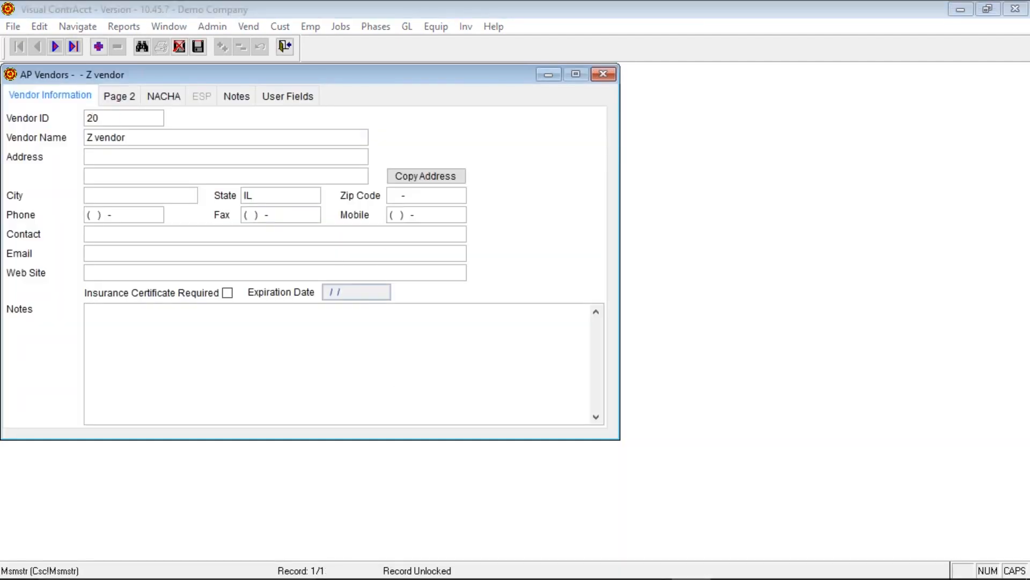
{"action": "key", "text": "Tab"}
{"action": "key", "text": "Return"}
{"action": "type", "text": "30"}
{"action": "key", "text": "Tab"}
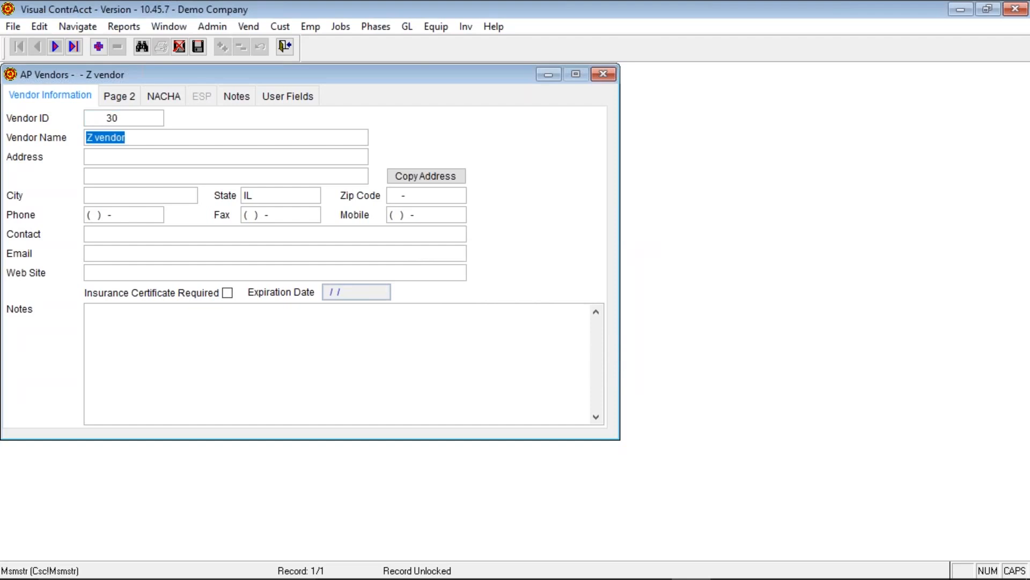
- Enter name NEW VENDOR, address 123 street and zip code 60540
{"action": "type", "text": "NEW VENDOR"}
{"action": "key", "text": "Tab"}
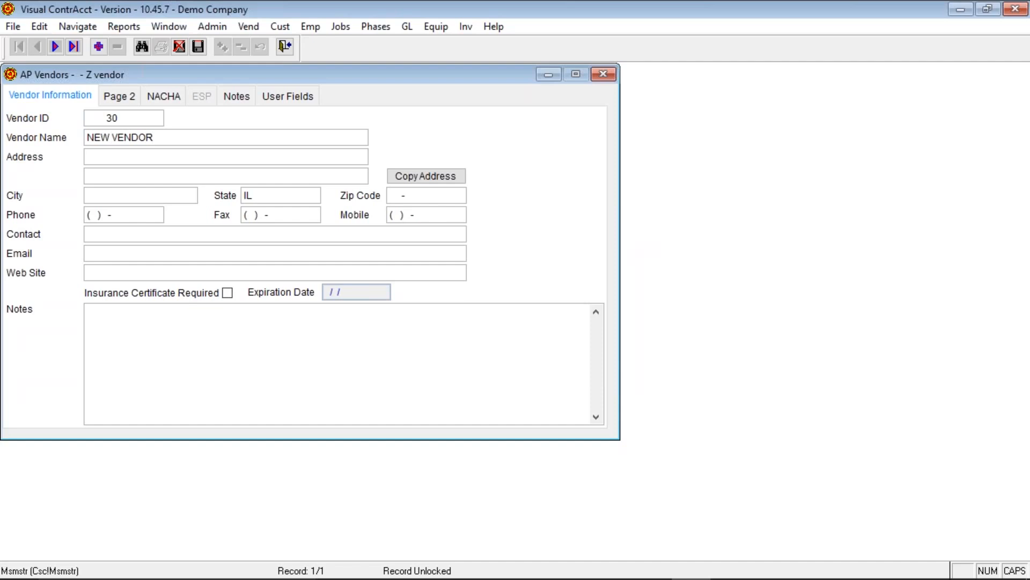
{"action": "key", "text": "Caps_Lock"}
{"action": "type", "text": "123 street"}
{"action": "key", "text": "Tab"}
{"action": "key", "text": "Tab"}
{"action": "key", "text": "Tab"}
{"action": "key", "text": "Tab"}
{"action": "type", "text": "6"}
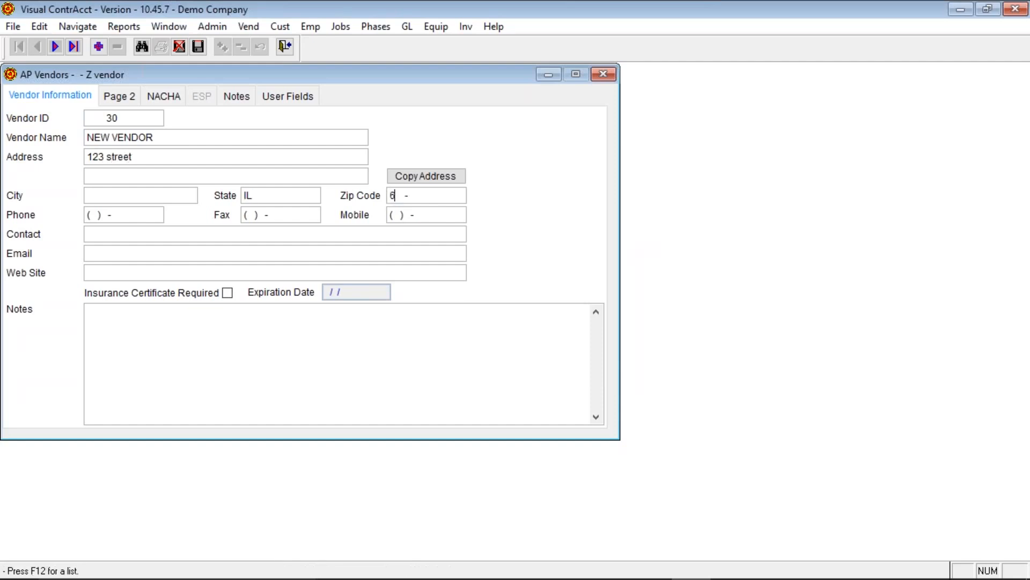
{"action": "type", "text": "0540-"}
{"action": "key", "text": "Tab"}
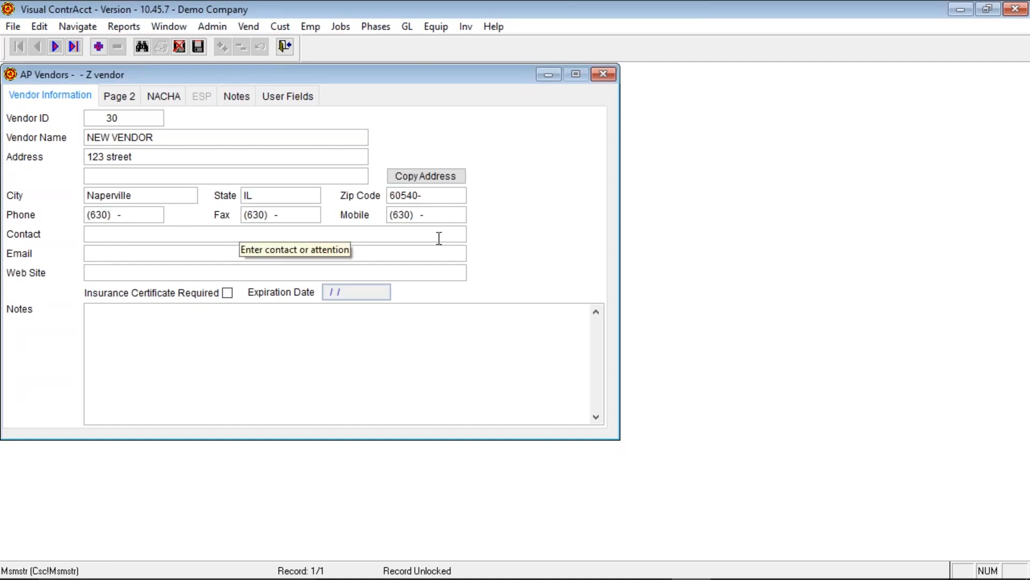
{"action": "left_click", "coordinate": [99, 235]}
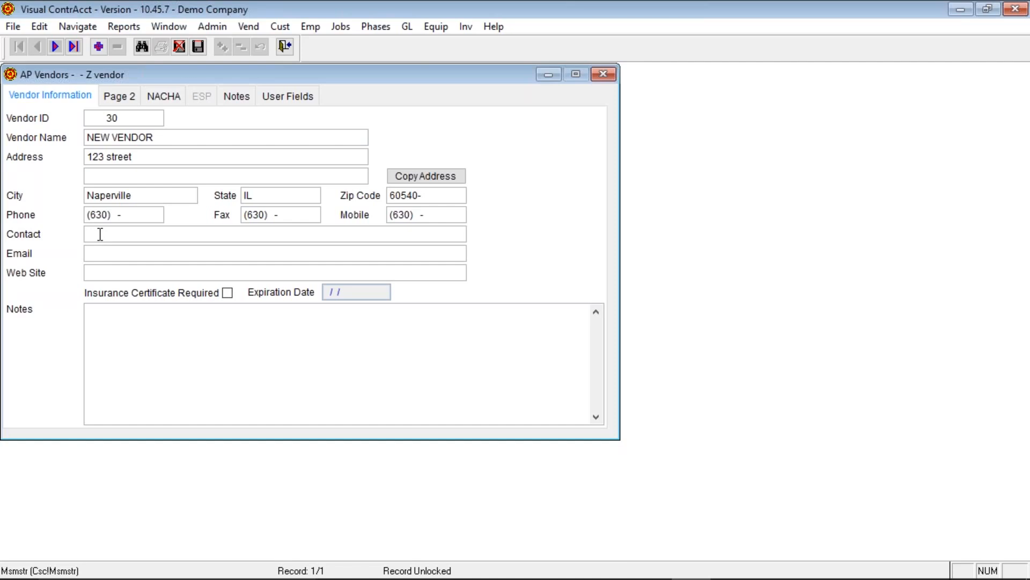
{"action": "key", "text": "Tab"}
{"action": "key", "text": "Tab"}
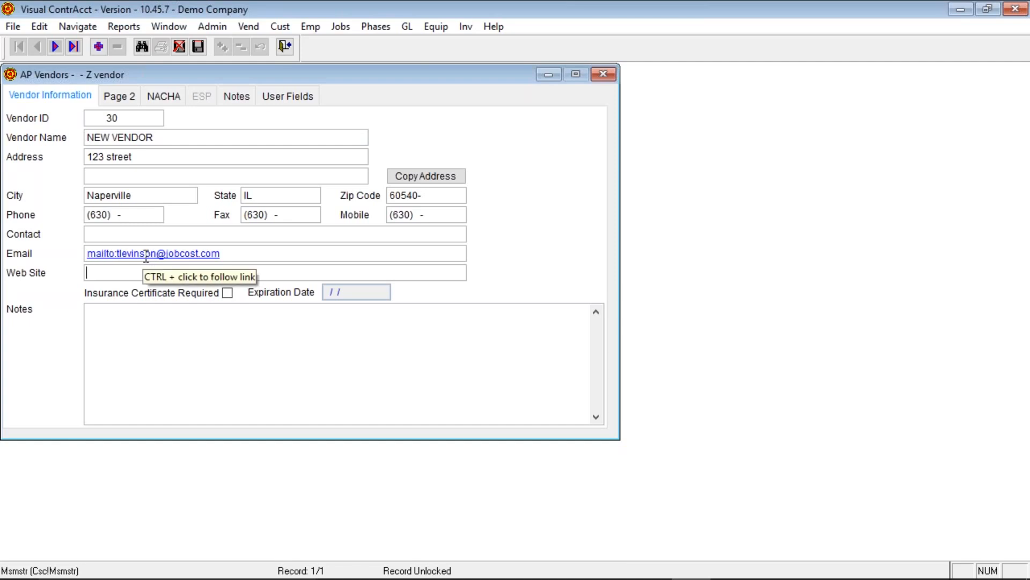
{"action": "type", "text": "j"}
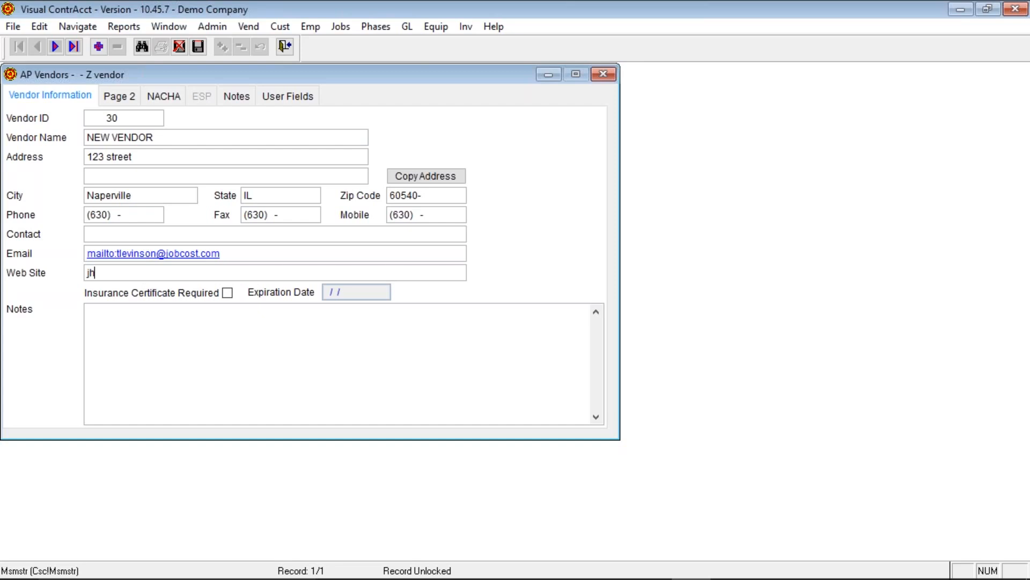
{"action": "type", "text": "obcost.com"}
{"action": "key", "text": "Tab"}
{"action": "key", "text": "shift+Tab"}
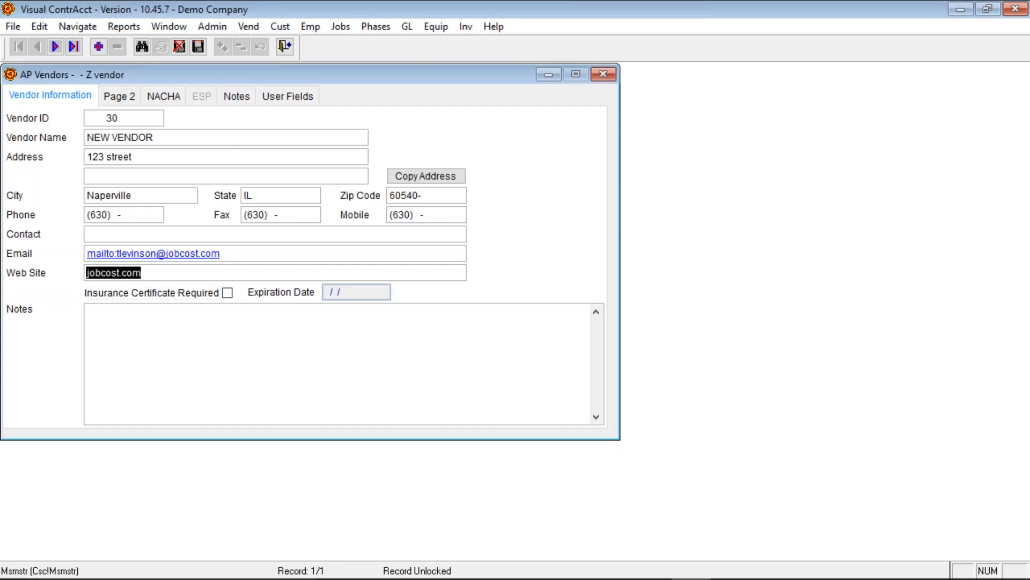
{"action": "key", "text": "Home"}
{"action": "type", "text": "www."}
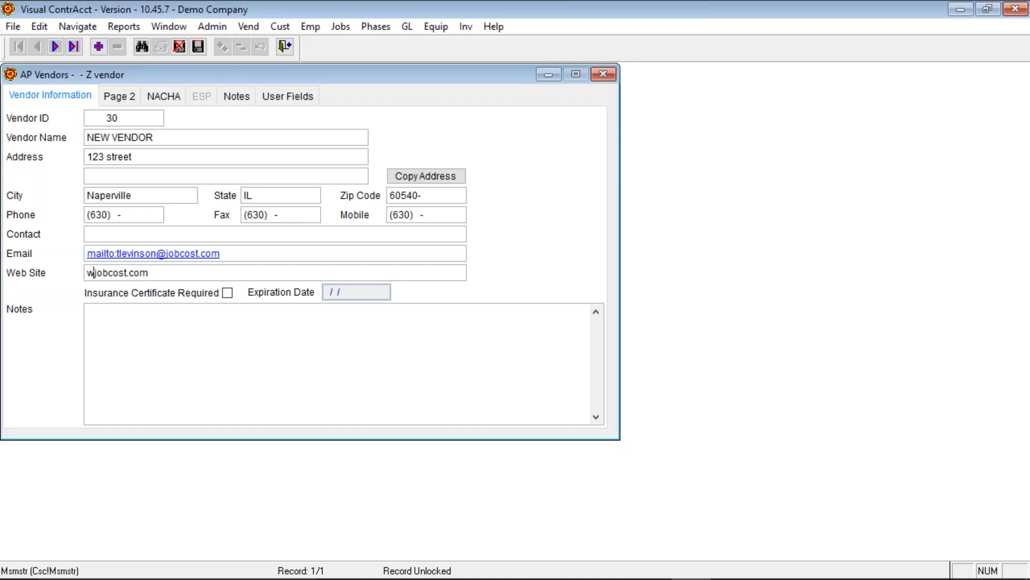
{"action": "key", "text": "Tab"}
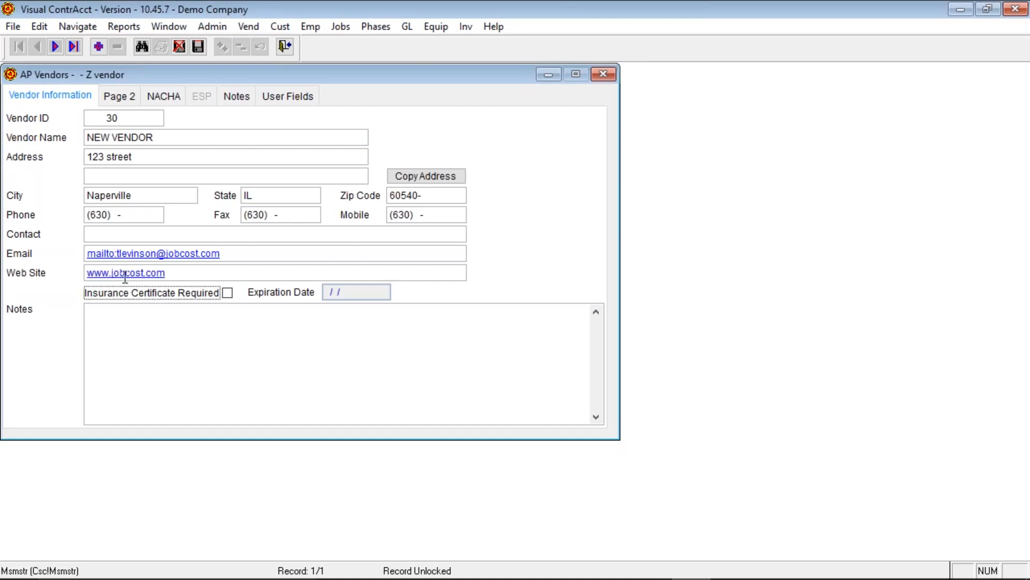
{"action": "left_click", "coordinate": [183, 273]}
{"action": "left_click", "coordinate": [184, 273]}
- Require an insurance certificate with expiration date 08/14/2017
{"action": "left_click", "coordinate": [228, 293]}
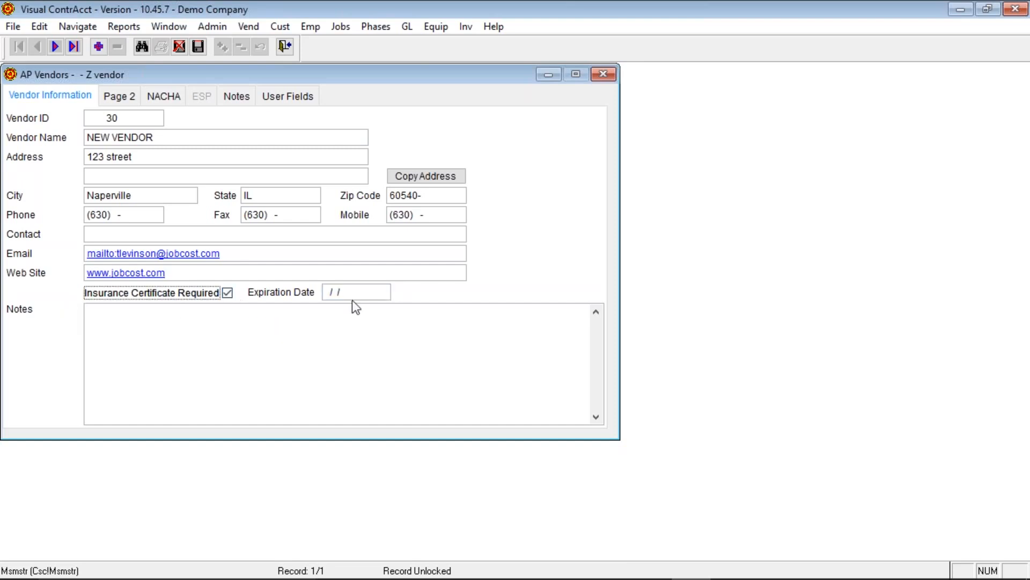
{"action": "left_click", "coordinate": [382, 293]}
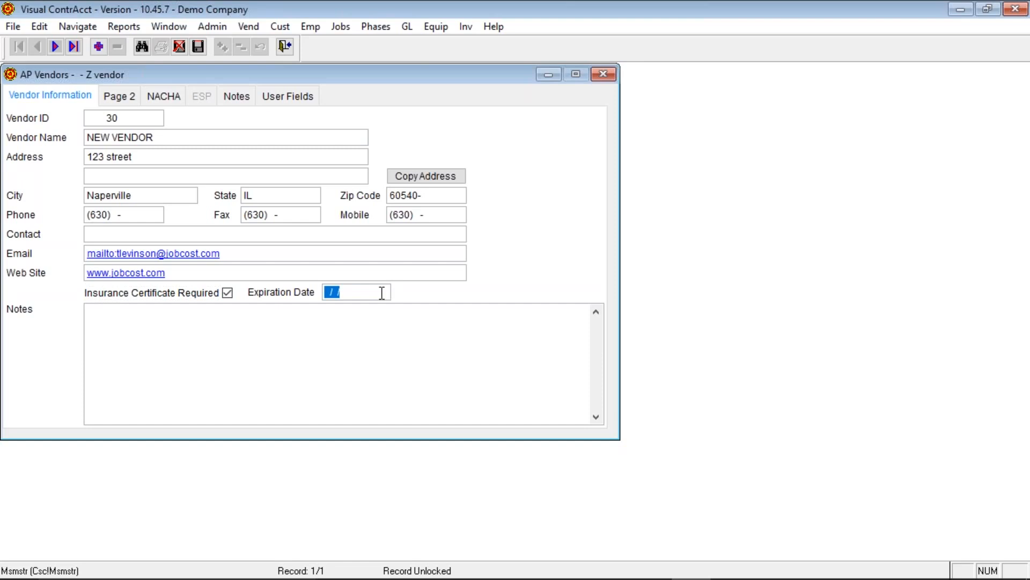
{"action": "type", "text": "08/14/2017"}
{"action": "key", "text": "Tab"}
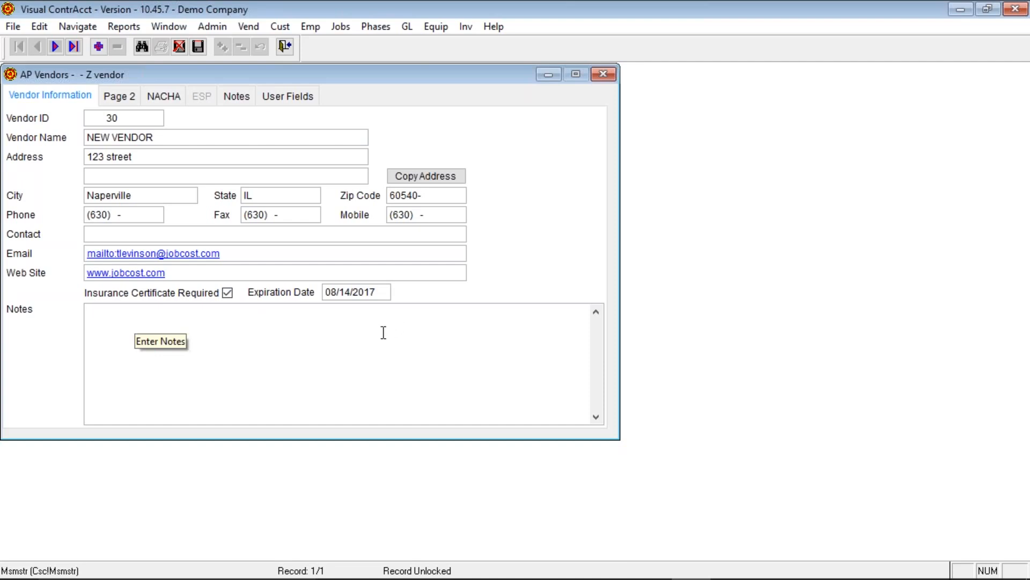
- On vendor Page 2, bring up the GL account search list for Purchase GL Acct#
{"action": "left_click", "coordinate": [131, 97]}
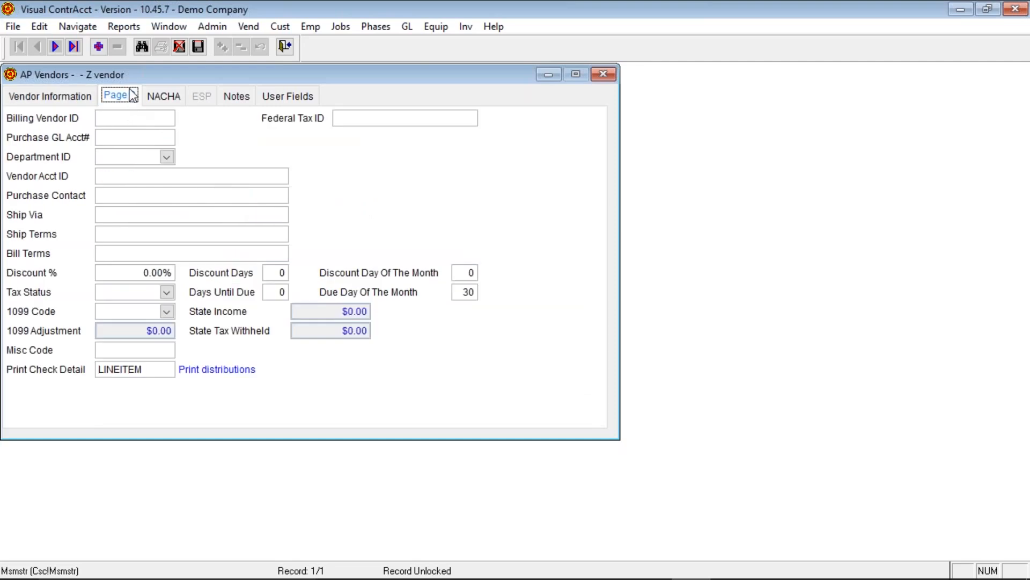
{"action": "left_click", "coordinate": [119, 117]}
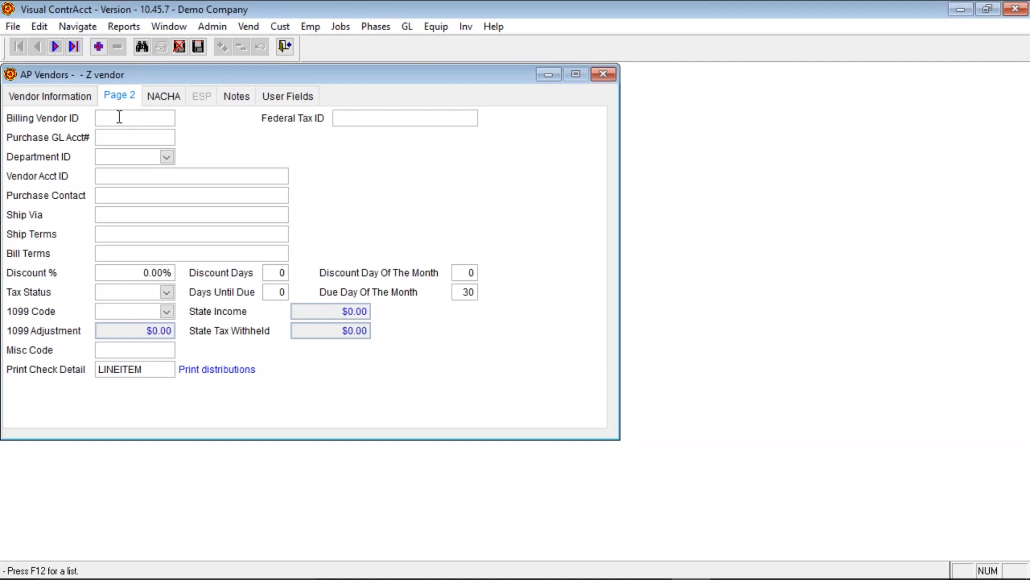
{"action": "key", "text": "Tab"}
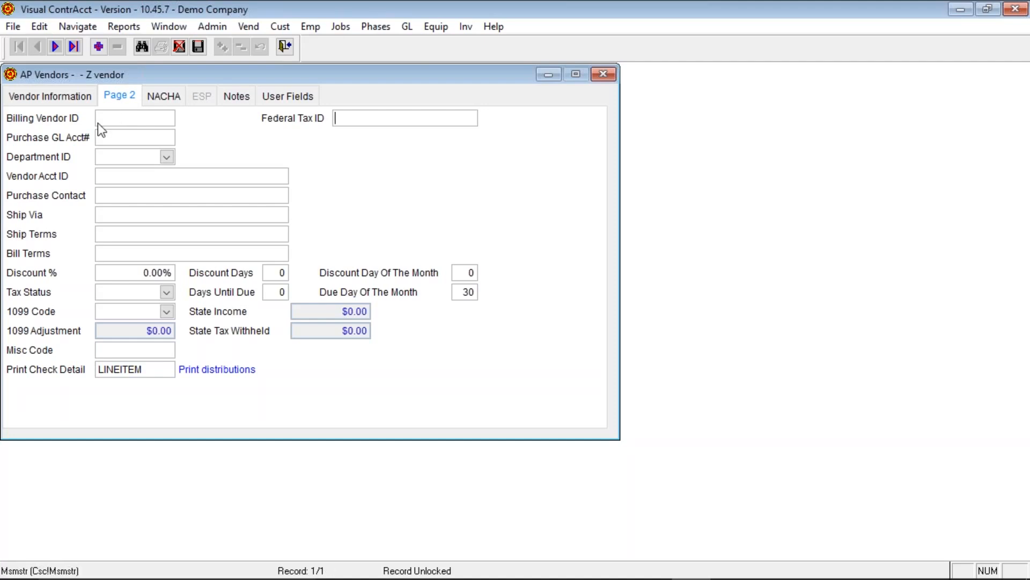
{"action": "left_click", "coordinate": [125, 138]}
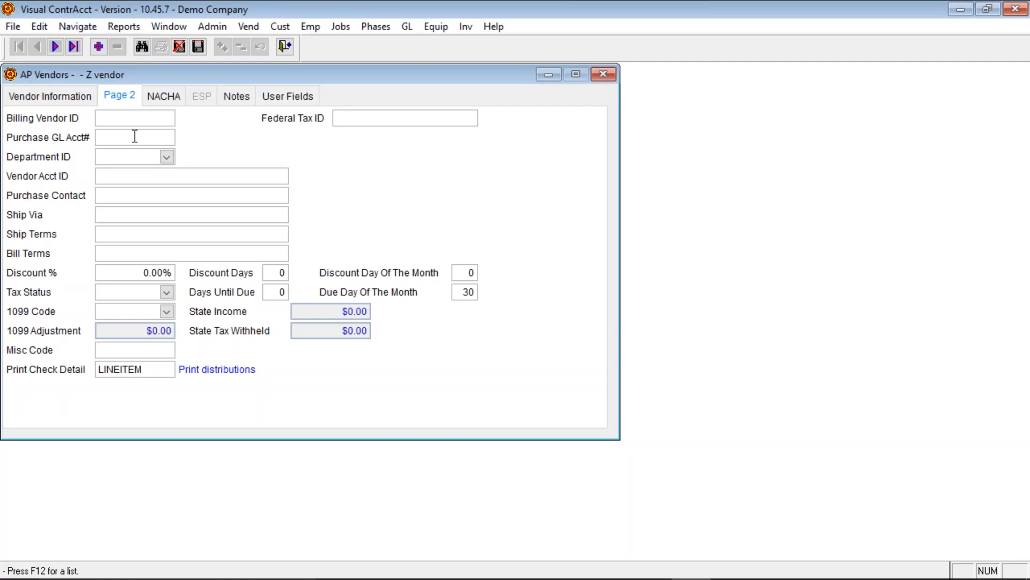
{"action": "key", "text": "F12"}
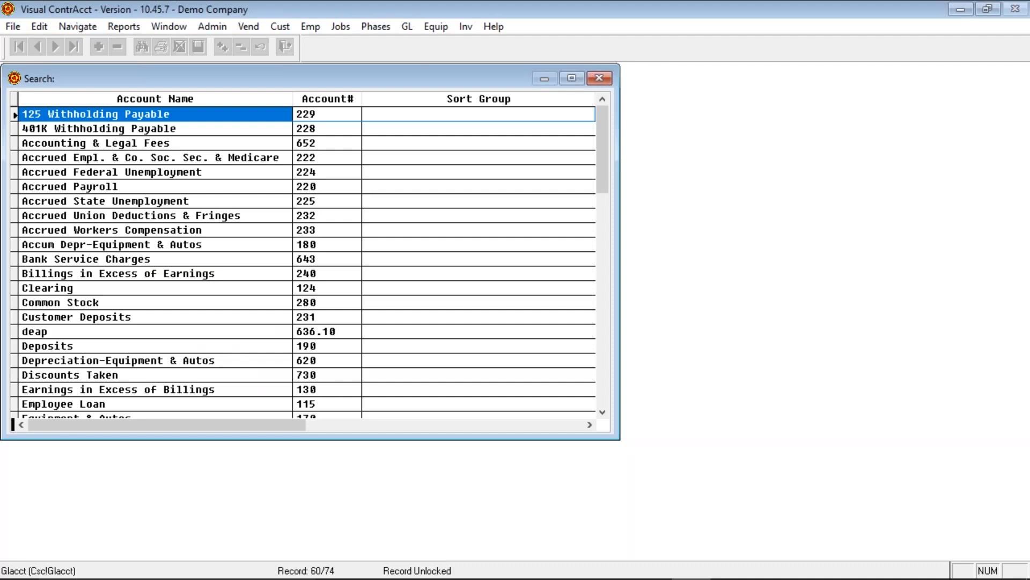
- Pick account 220 Accrued Payroll from the list as the purchase GL account
{"action": "key", "text": "Down"}
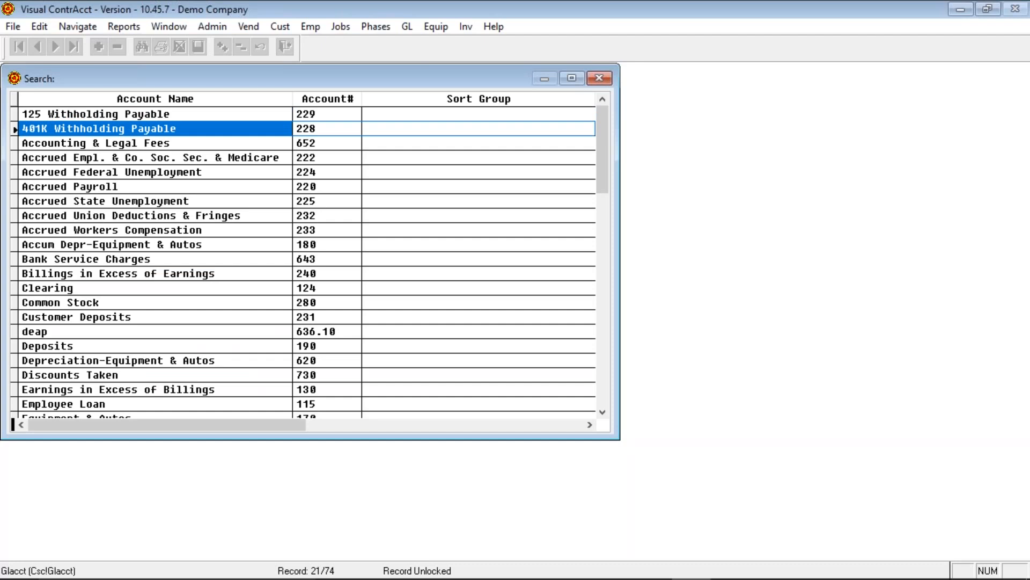
{"action": "key", "text": "Down"}
{"action": "key", "text": "Down"}
{"action": "key", "text": "Down"}
{"action": "key", "text": "Down"}
{"action": "key", "text": "Down"}
{"action": "key", "text": "Down"}
{"action": "key", "text": "Down"}
{"action": "key", "text": "Down"}
{"action": "key", "text": "Down"}
{"action": "key", "text": "Down"}
{"action": "key", "text": "Down"}
{"action": "key", "text": "Down"}
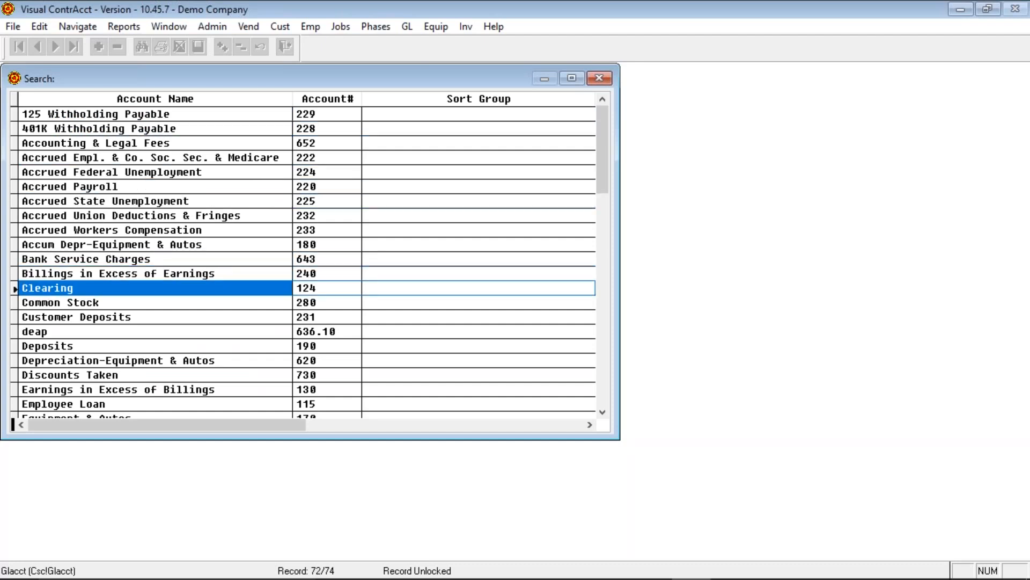
{"action": "type", "text": "P"}
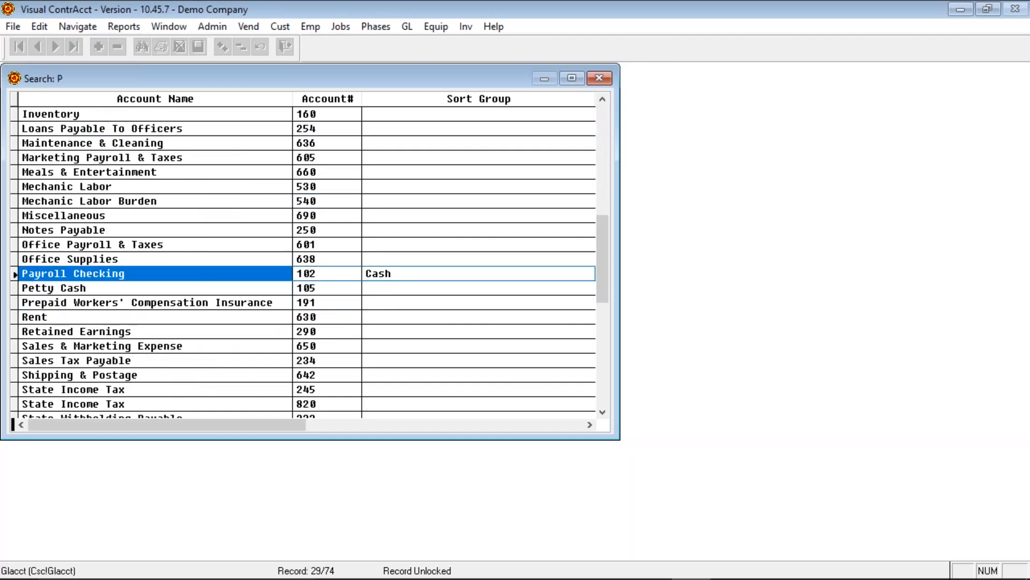
{"action": "type", "text": "Re"}
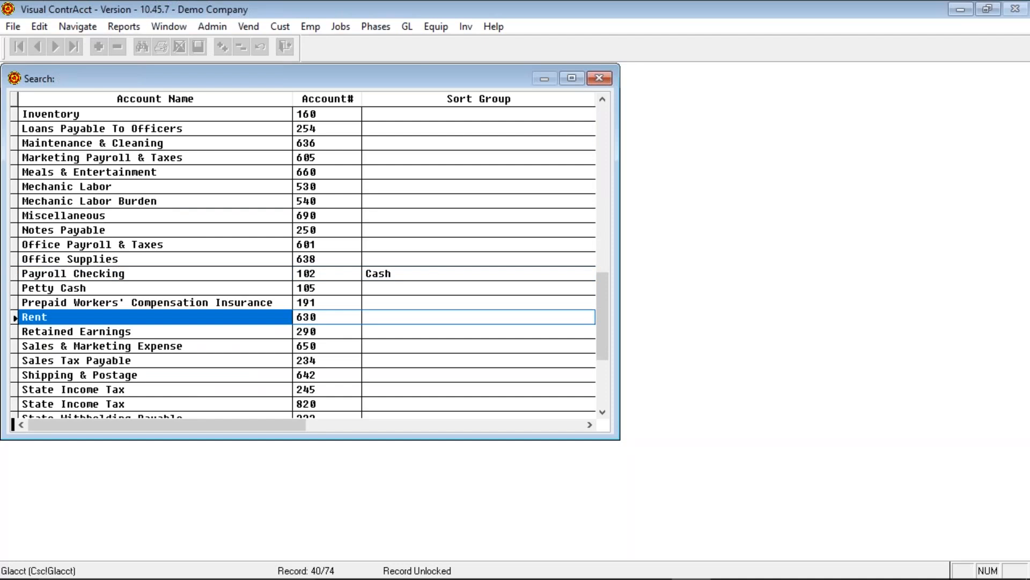
{"action": "key", "text": "Tab"}
{"action": "type", "text": "1"}
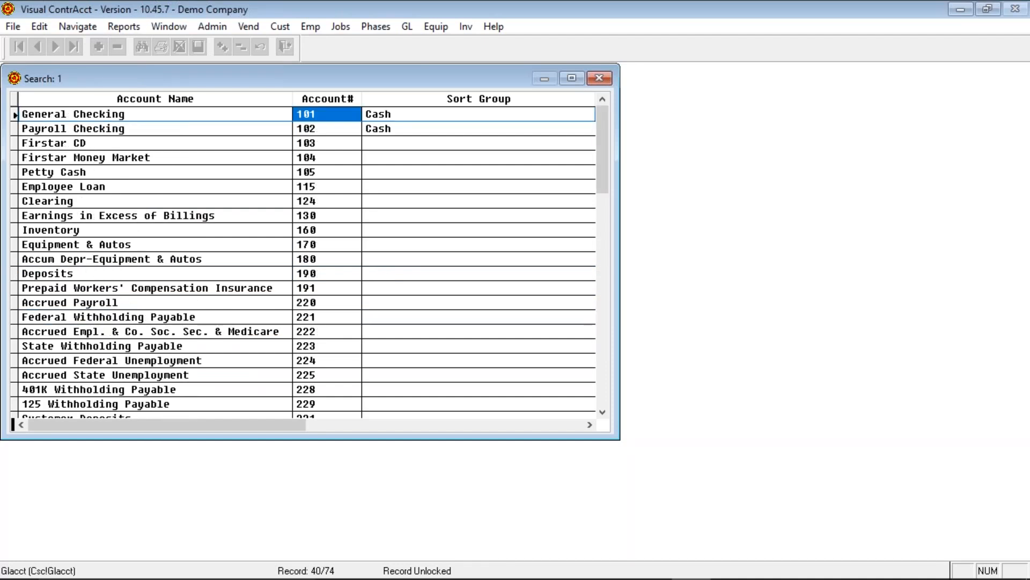
{"action": "type", "text": "02"}
{"action": "key", "text": "Down"}
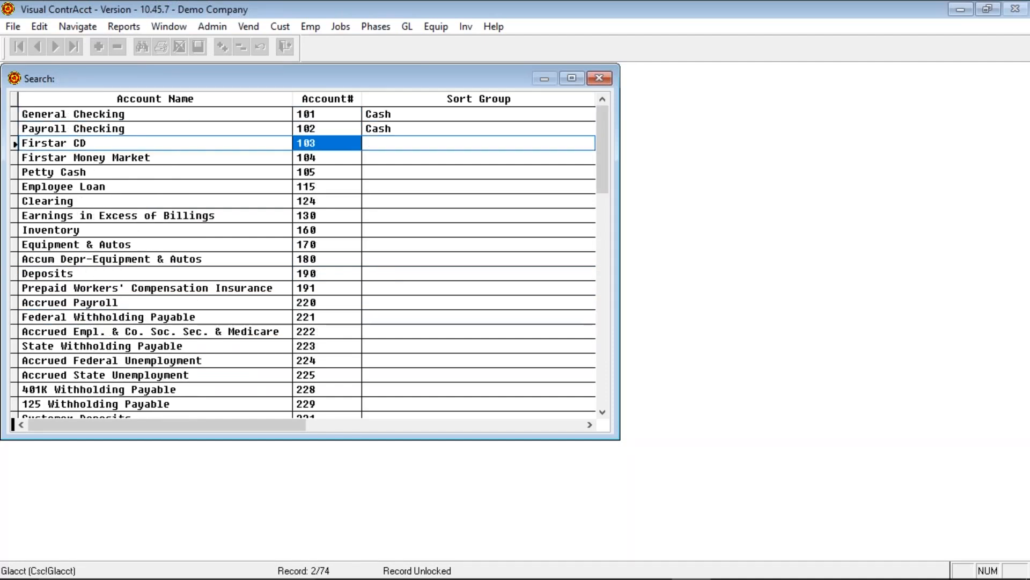
{"action": "key", "text": "Down"}
{"action": "key", "text": "Down"}
{"action": "key", "text": "Down"}
{"action": "key", "text": "Down"}
{"action": "key", "text": "Down"}
{"action": "key", "text": "Down"}
{"action": "key", "text": "Down"}
{"action": "key", "text": "Down"}
{"action": "key", "text": "Down"}
{"action": "key", "text": "Down"}
{"action": "key", "text": "Down"}
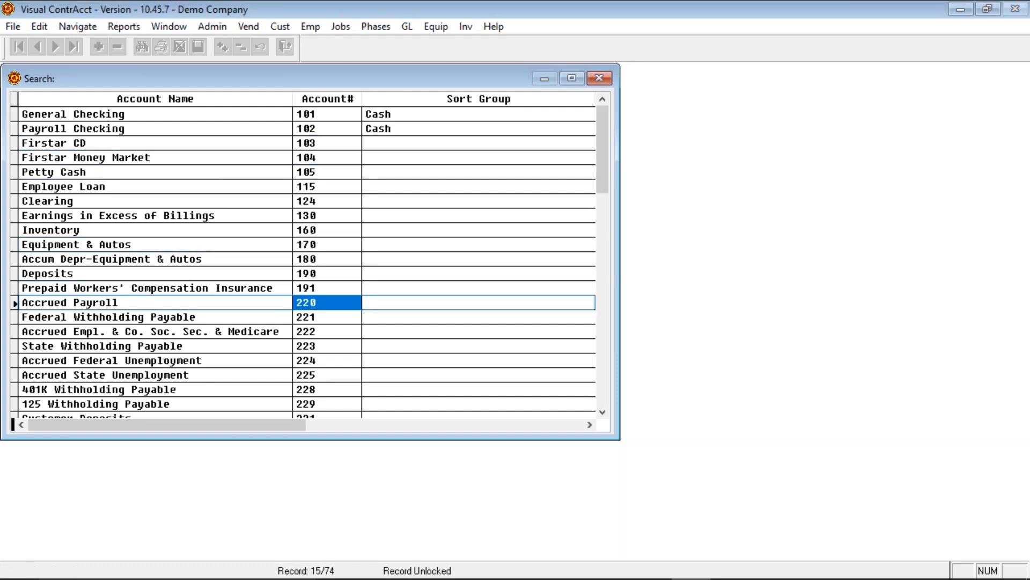
{"action": "key", "text": "Return"}
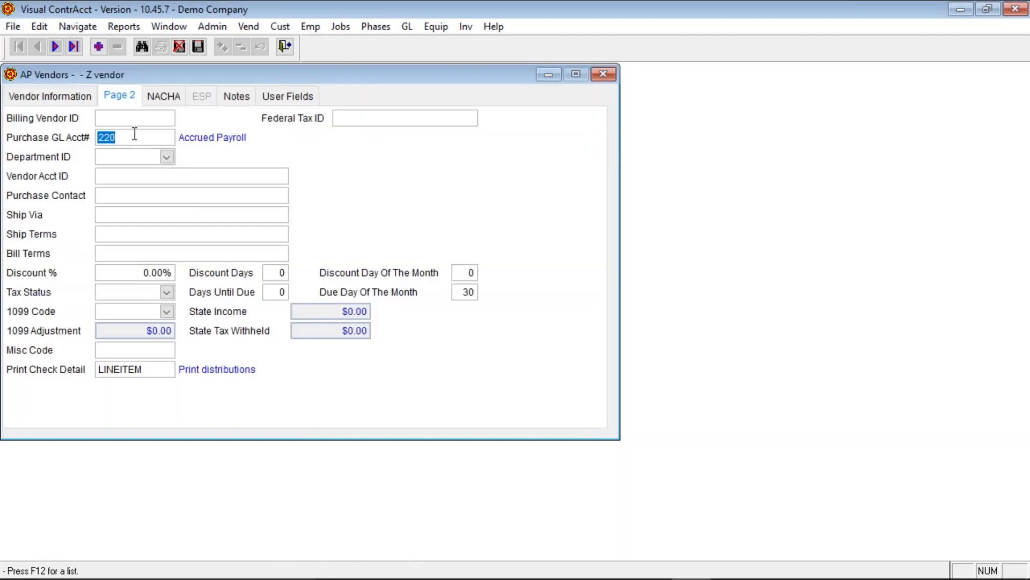
- Clear the Purchase GL Acct# and set Billing Vendor ID to 10
{"action": "key", "text": "BackSpace"}
{"action": "left_click", "coordinate": [148, 117]}
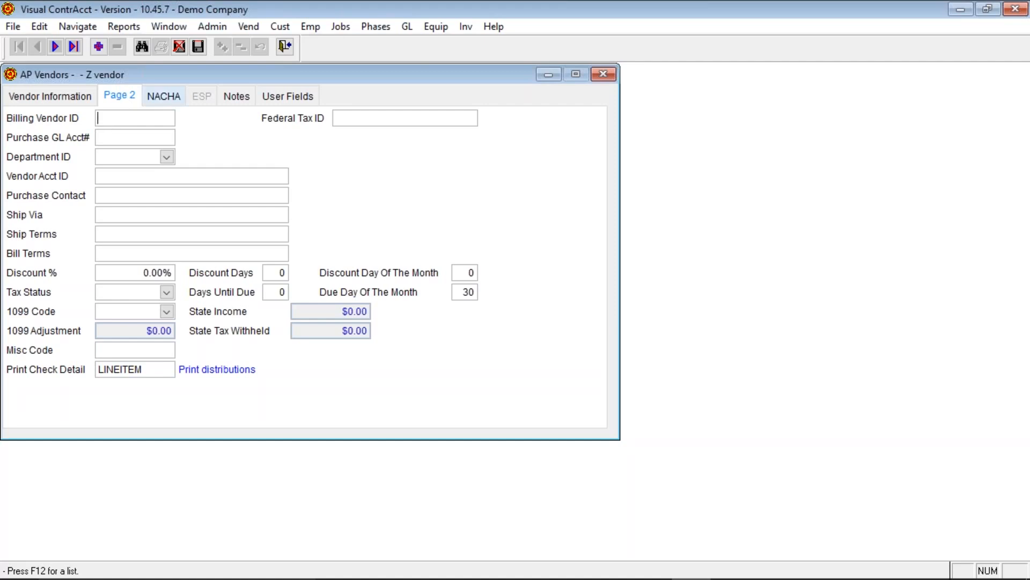
{"action": "type", "text": "10"}
{"action": "key", "text": "Tab"}
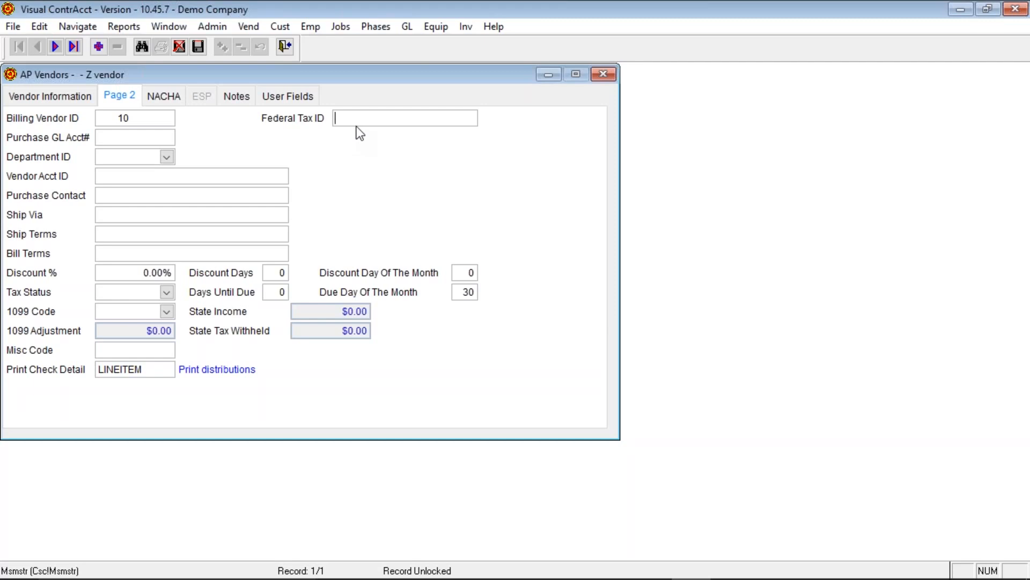
- Assign Department ID COM Commercial and move through the remaining Page 2 fields
{"action": "left_click", "coordinate": [169, 311]}
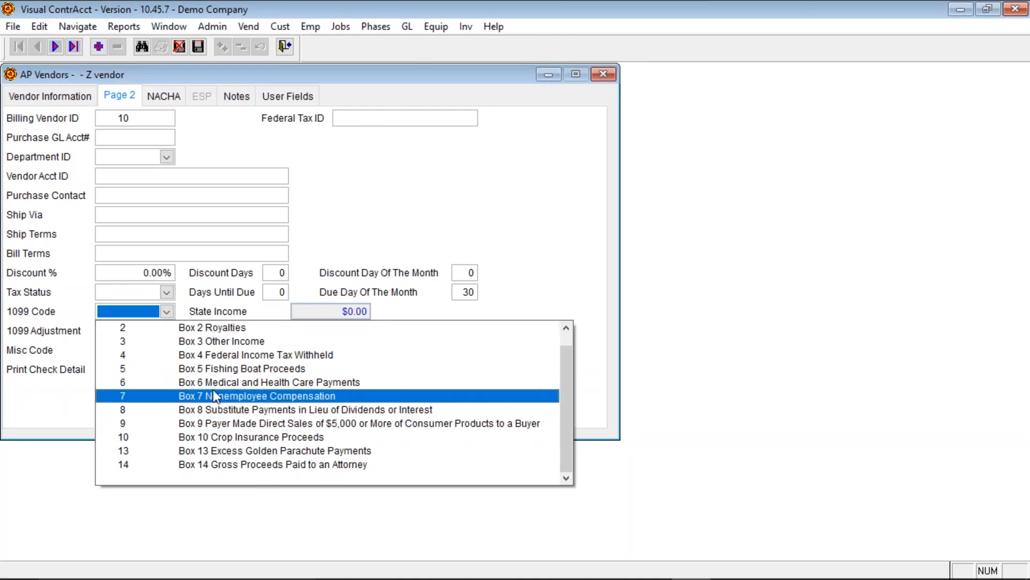
{"action": "left_click", "coordinate": [167, 312]}
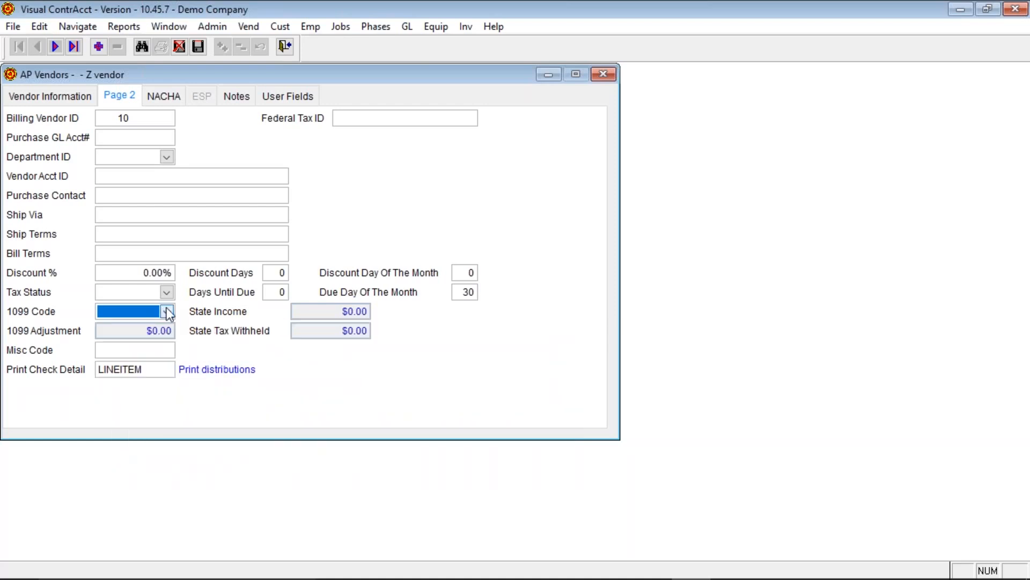
{"action": "left_click", "coordinate": [167, 157]}
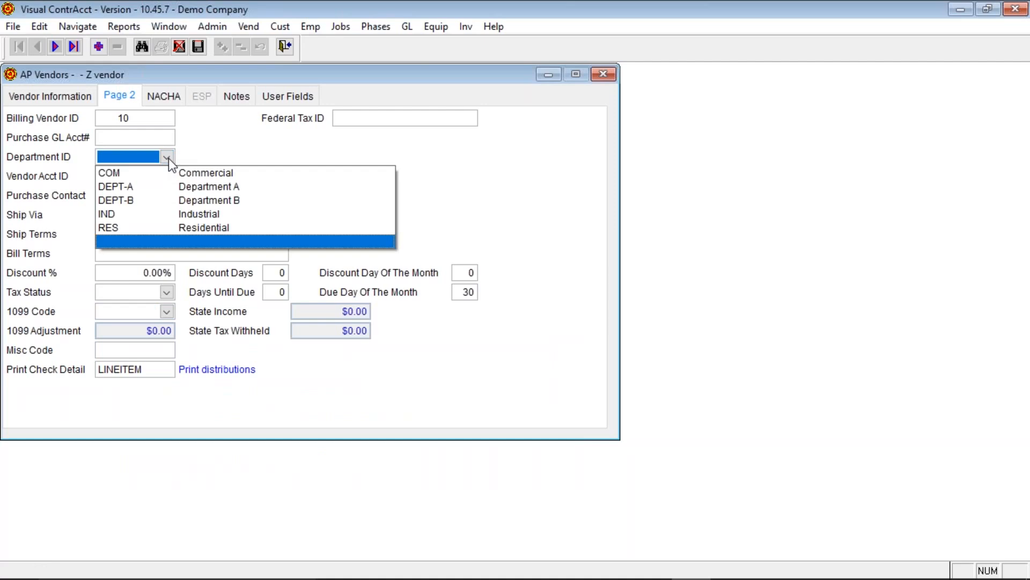
{"action": "left_click", "coordinate": [170, 173]}
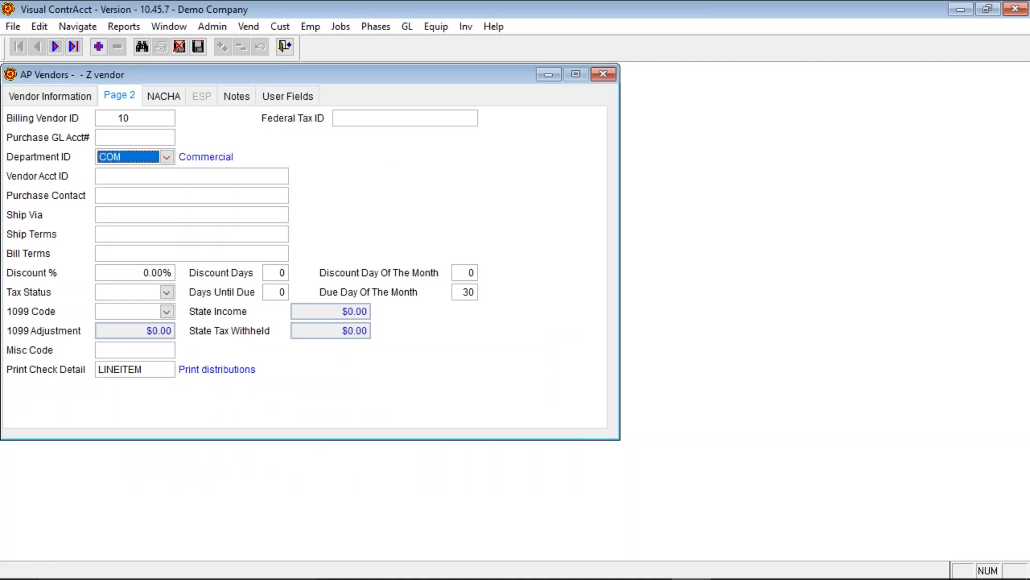
{"action": "left_click", "coordinate": [170, 177]}
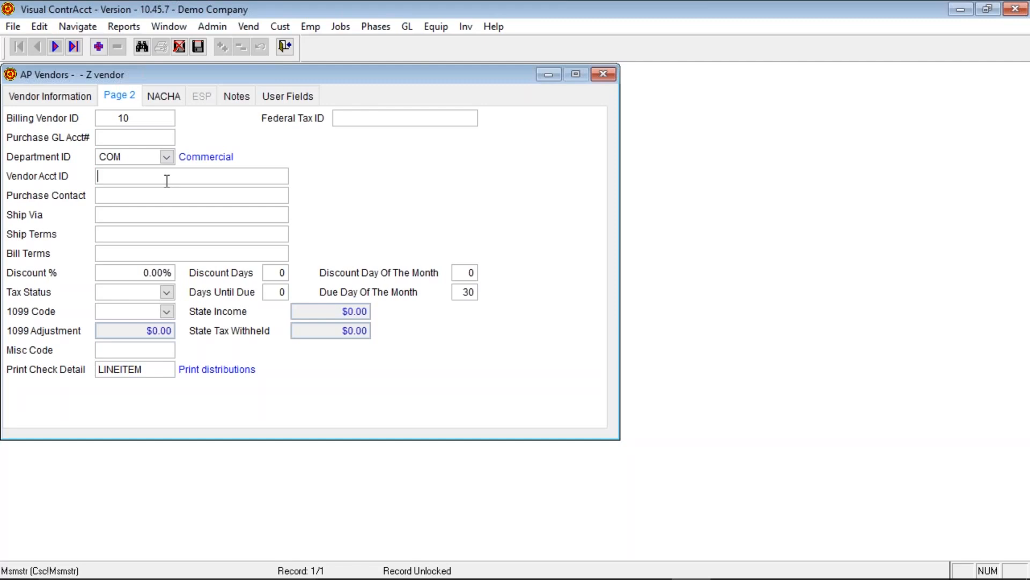
{"action": "key", "text": "Tab"}
{"action": "key", "text": "Tab"}
{"action": "left_click", "coordinate": [139, 231]}
{"action": "left_click", "coordinate": [108, 267]}
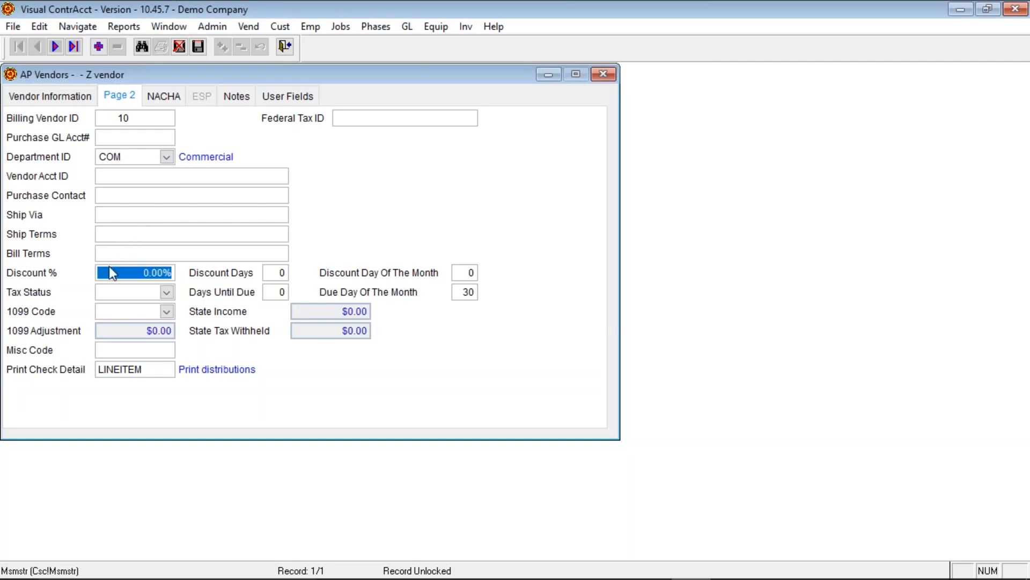
{"action": "left_click", "coordinate": [272, 273]}
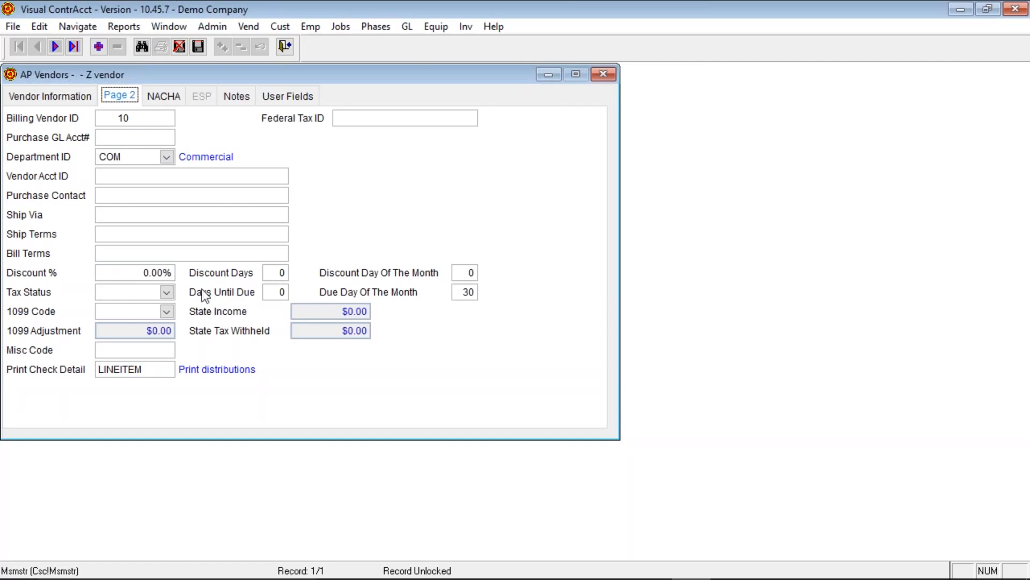
{"action": "left_click", "coordinate": [166, 292]}
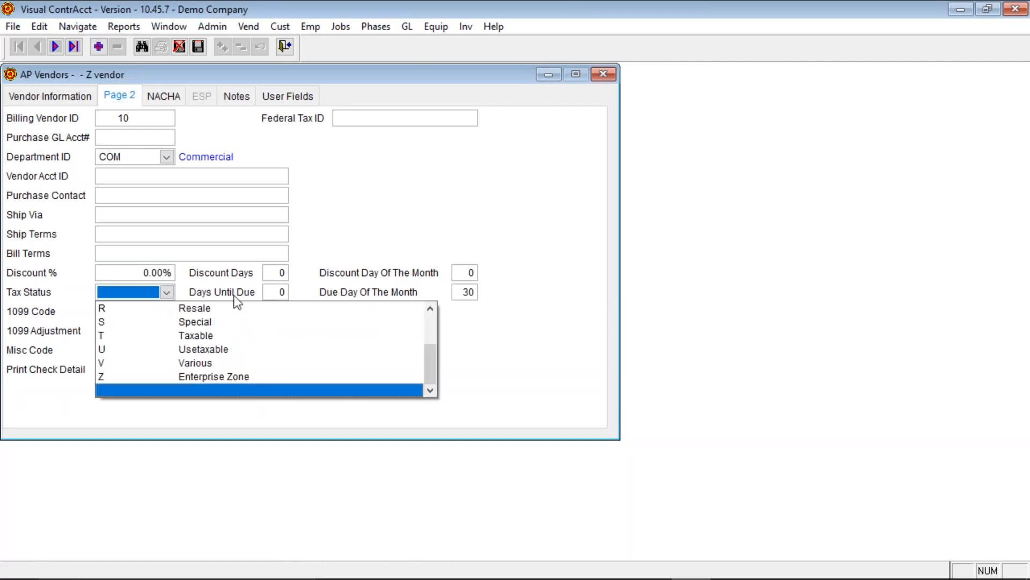
{"action": "left_click_drag", "start_coordinate": [432, 357], "coordinate": [434, 333]}
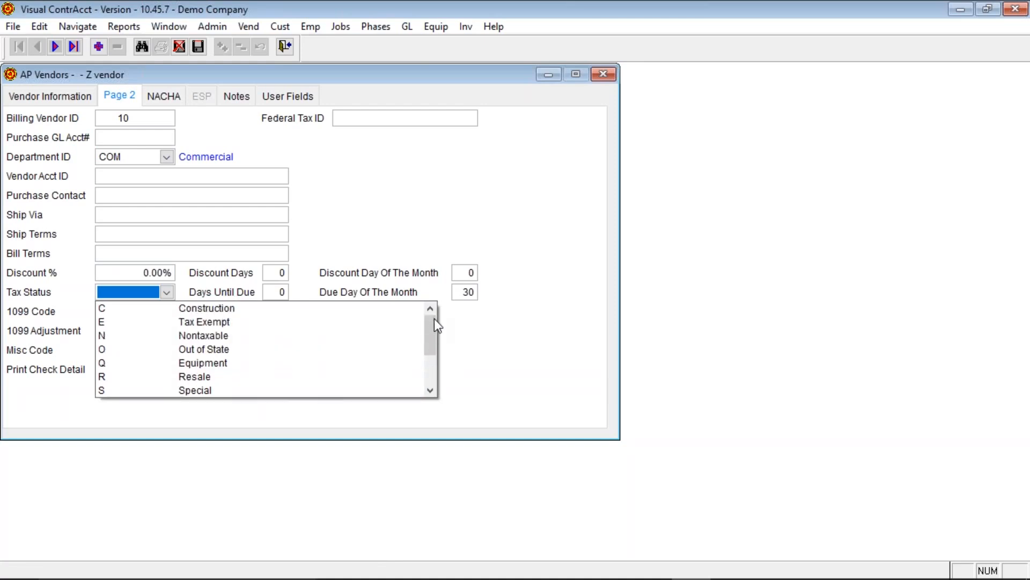
{"action": "left_click_drag", "start_coordinate": [433, 333], "coordinate": [428, 362]}
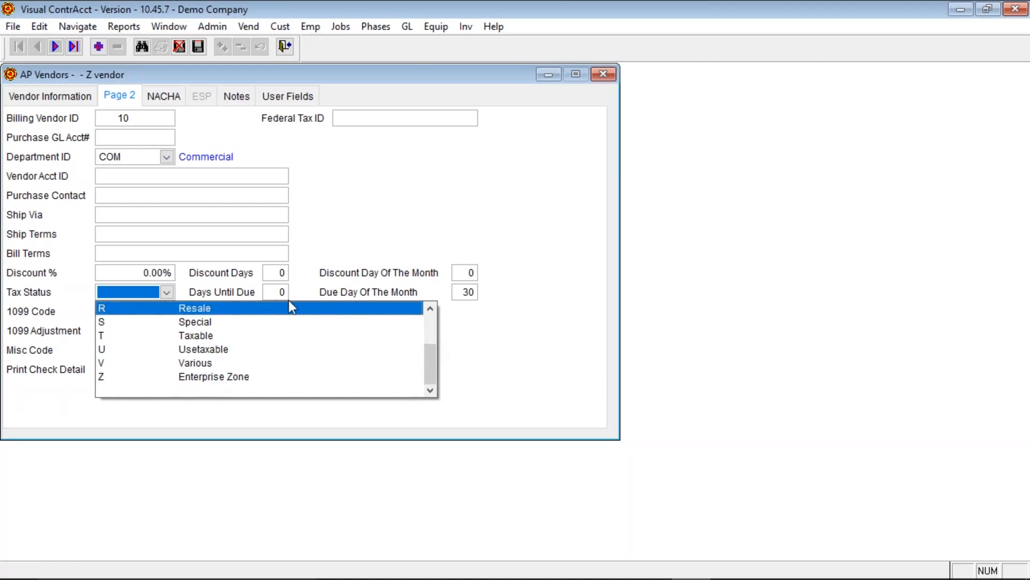
{"action": "left_click", "coordinate": [333, 235]}
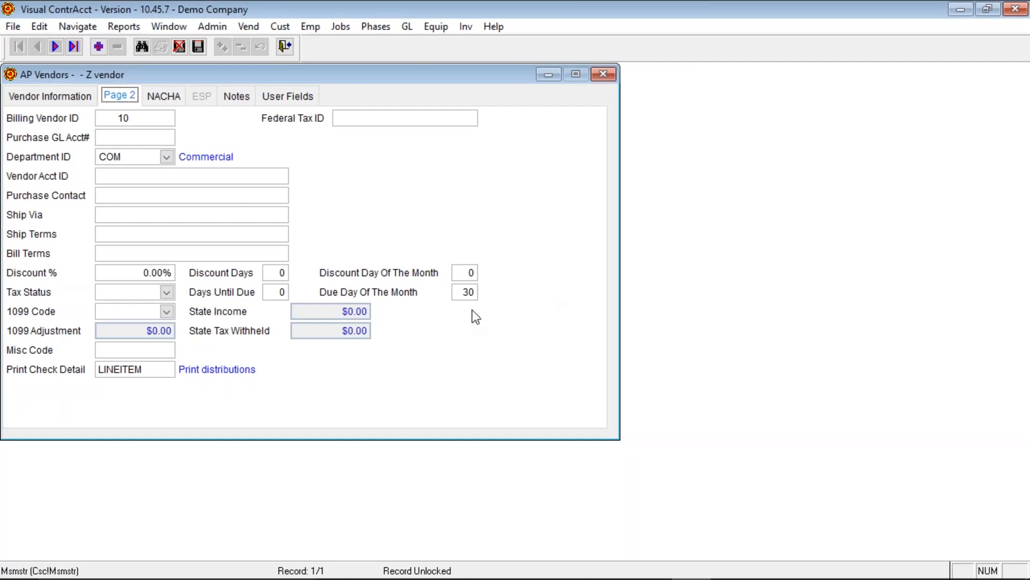
{"action": "left_click", "coordinate": [463, 293]}
{"action": "left_click", "coordinate": [168, 311]}
{"action": "left_click", "coordinate": [168, 310]}
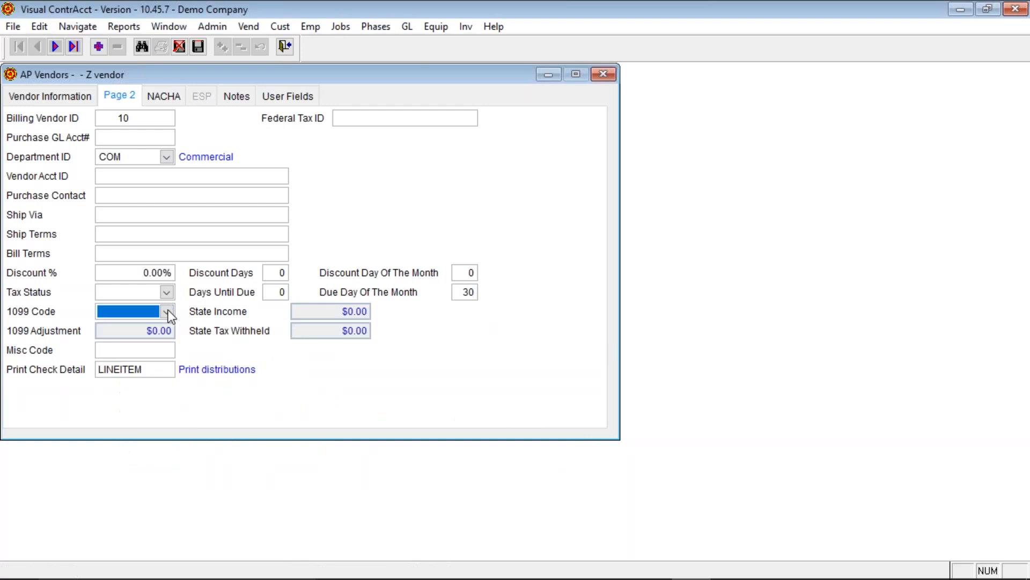
{"action": "left_click", "coordinate": [137, 327]}
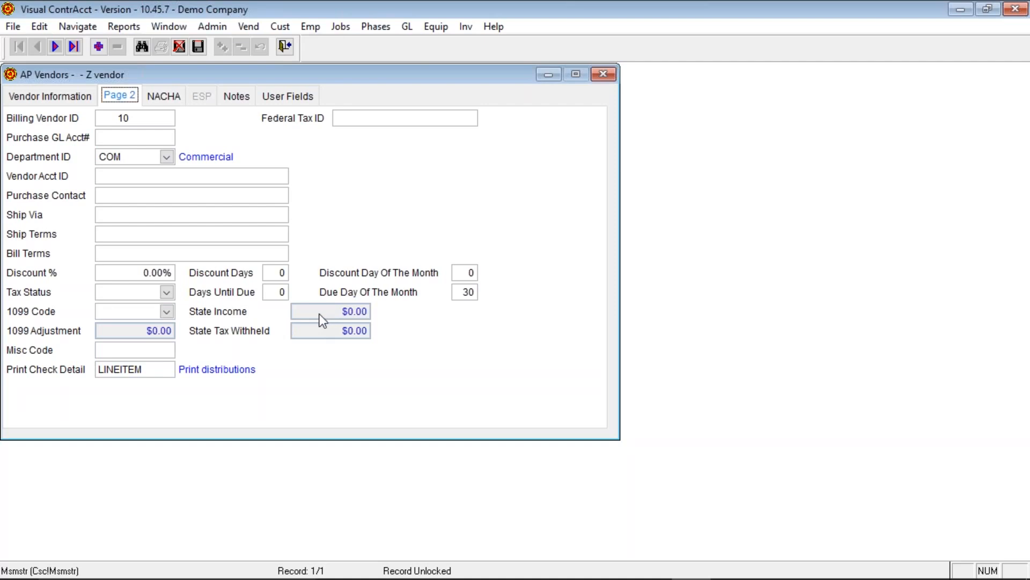
{"action": "left_click", "coordinate": [105, 348]}
{"action": "left_click", "coordinate": [161, 370]}
{"action": "double_click", "coordinate": [160, 371]}
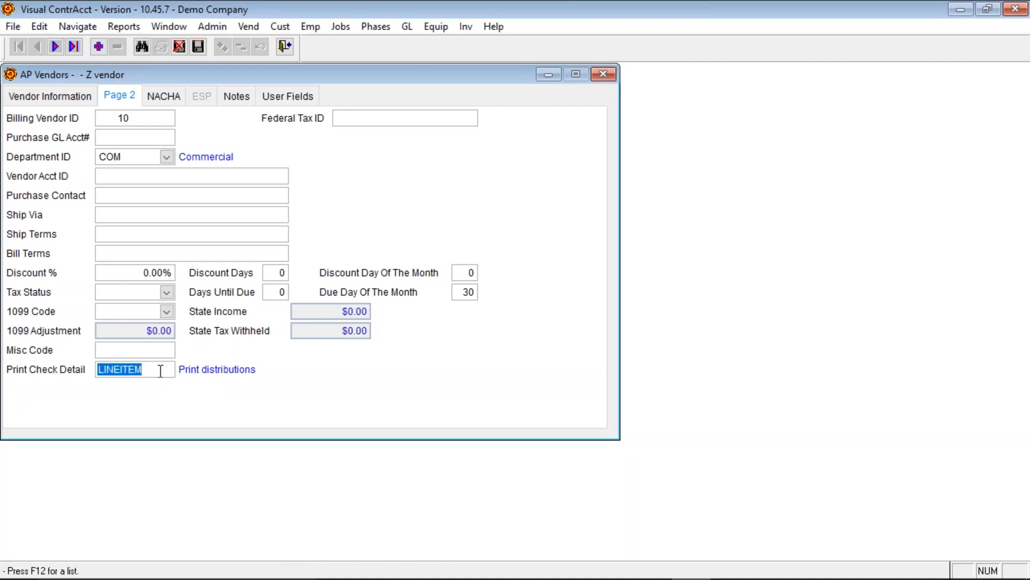
{"action": "key", "text": "F12"}
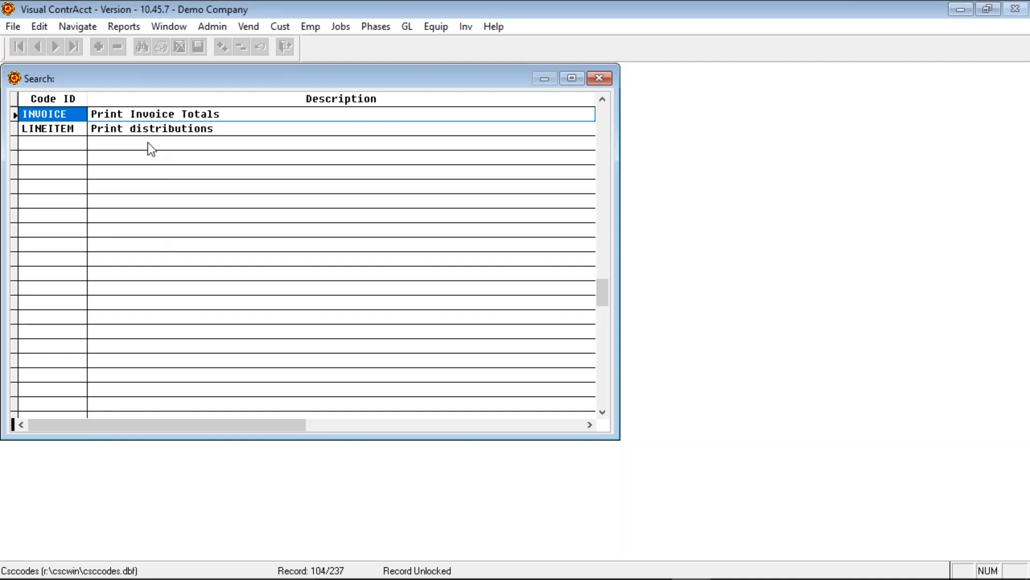
{"action": "left_click", "coordinate": [228, 132]}
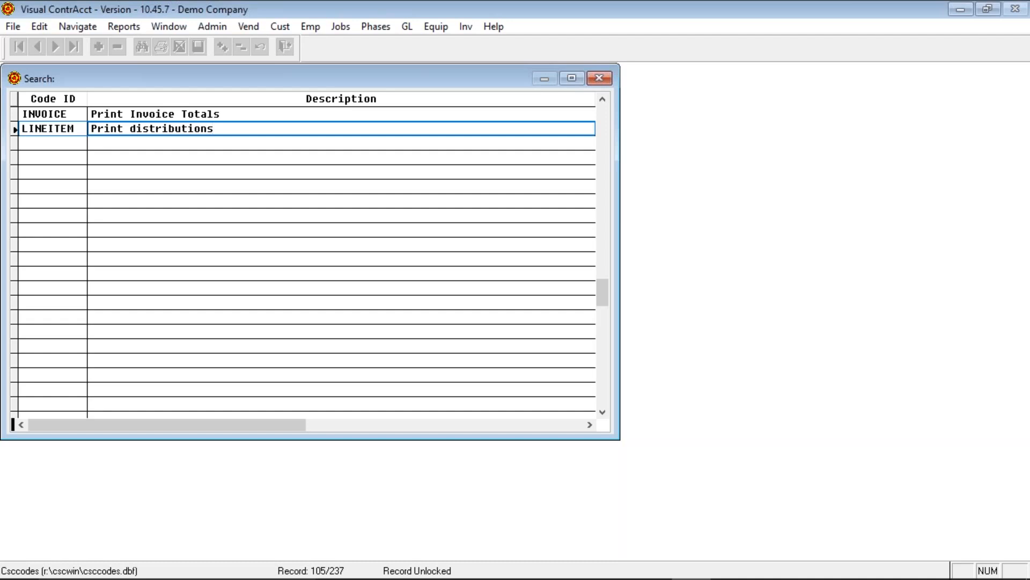
{"action": "key", "text": "Return"}
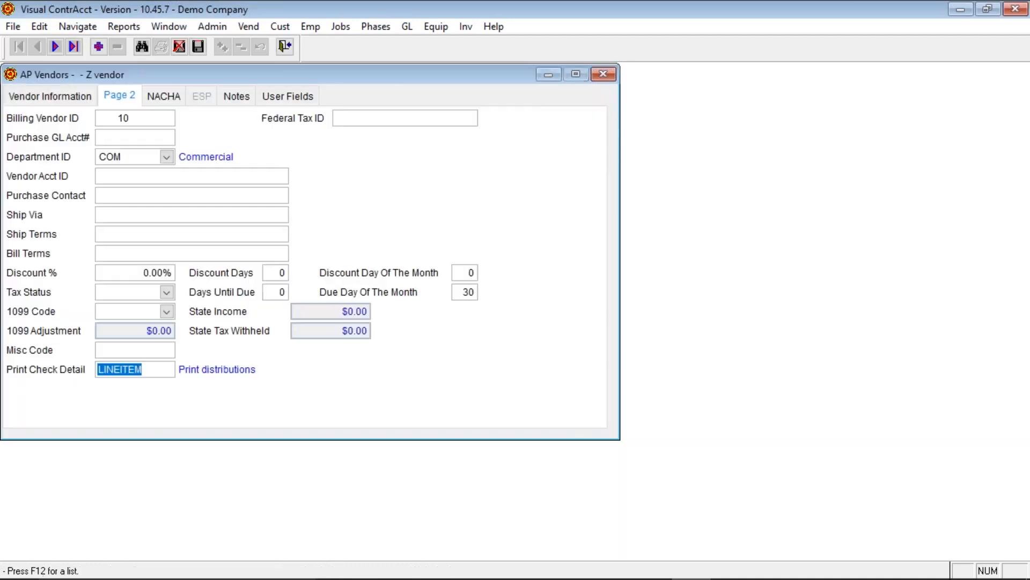
- Review the vendor's NACHA, Notes and User Fields tabs
{"action": "left_click", "coordinate": [176, 97]}
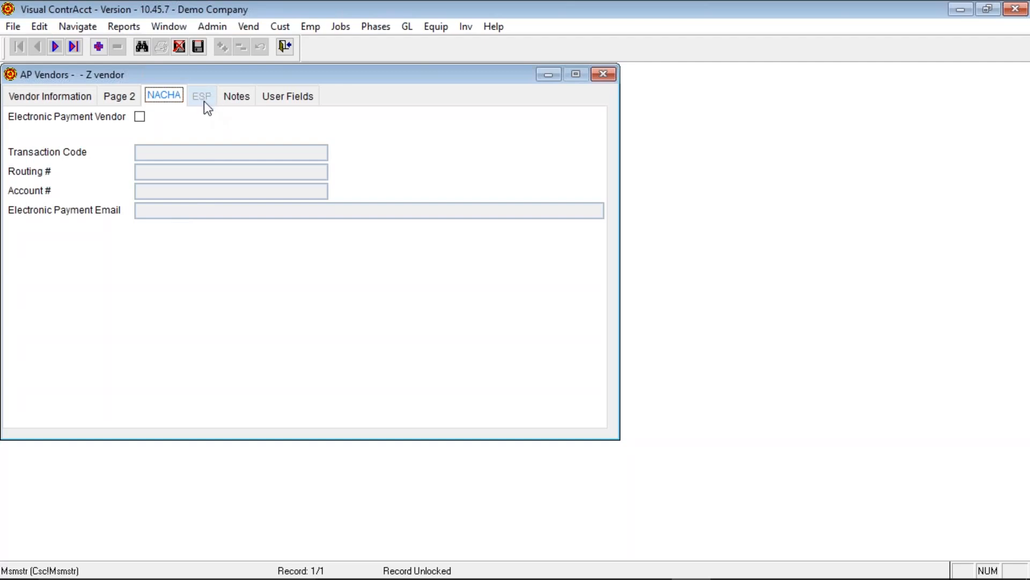
{"action": "left_click", "coordinate": [243, 97]}
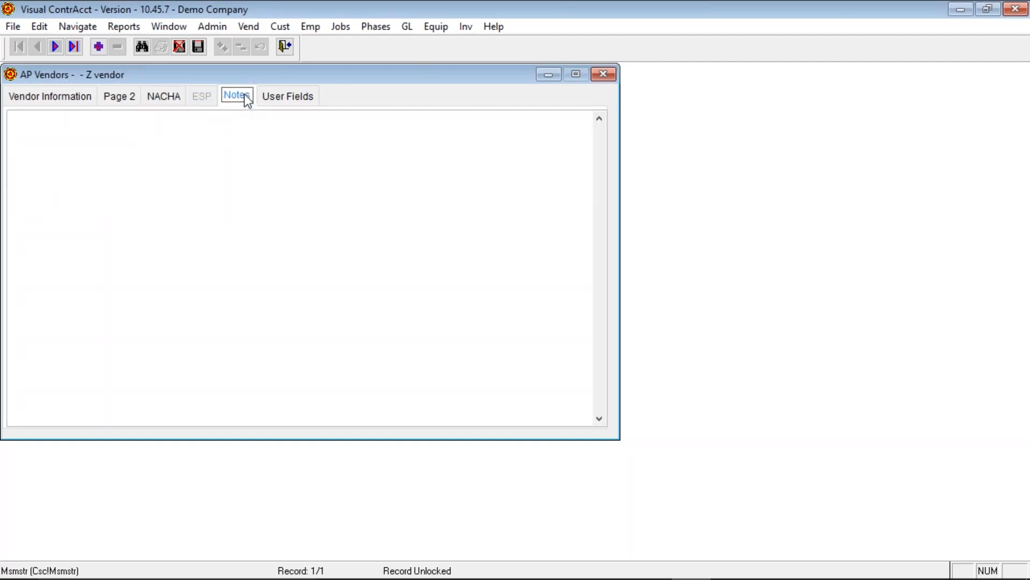
{"action": "left_click", "coordinate": [293, 95]}
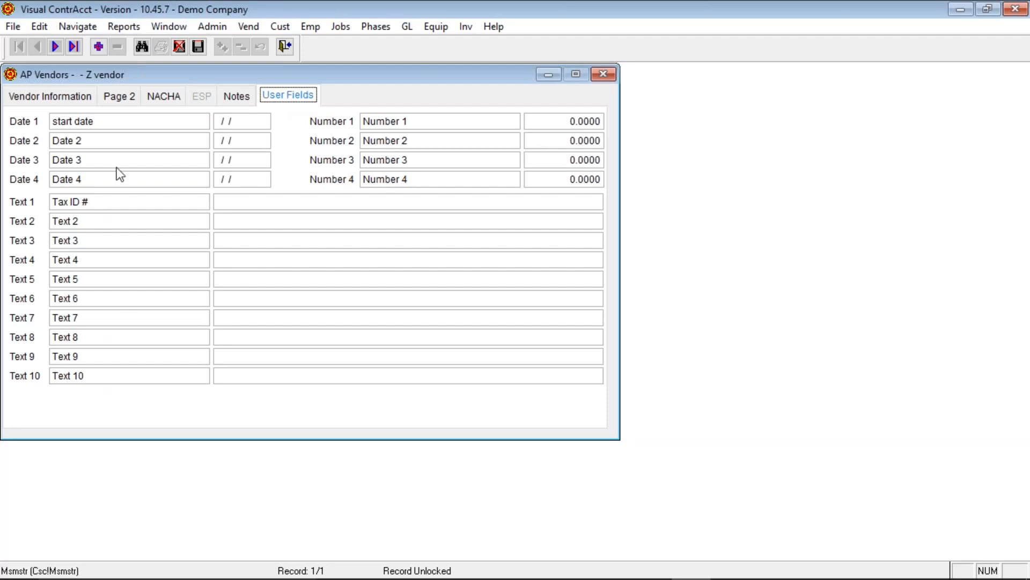
{"action": "left_click", "coordinate": [99, 123]}
{"action": "double_click", "coordinate": [100, 122]}
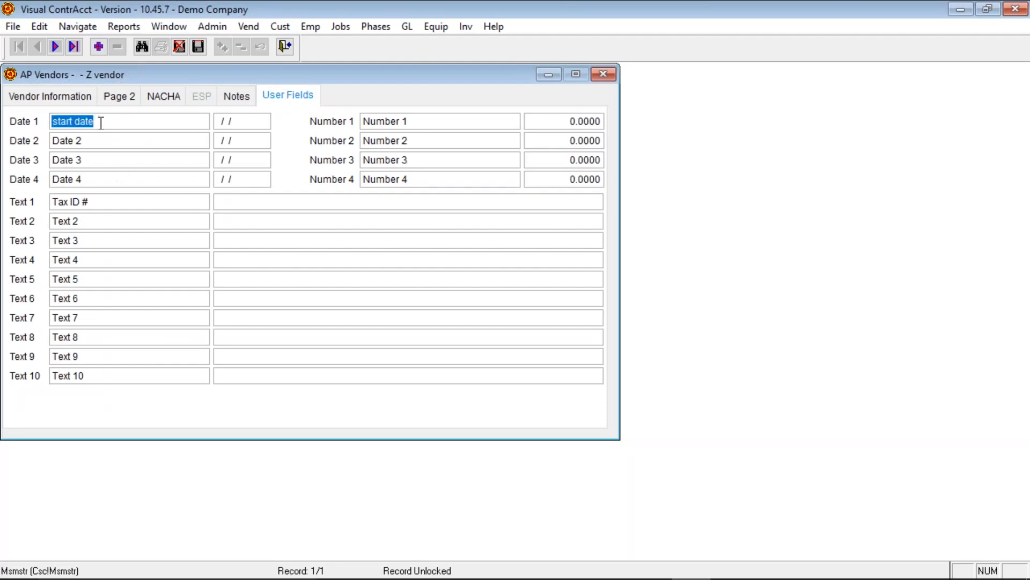
{"action": "left_click", "coordinate": [102, 200]}
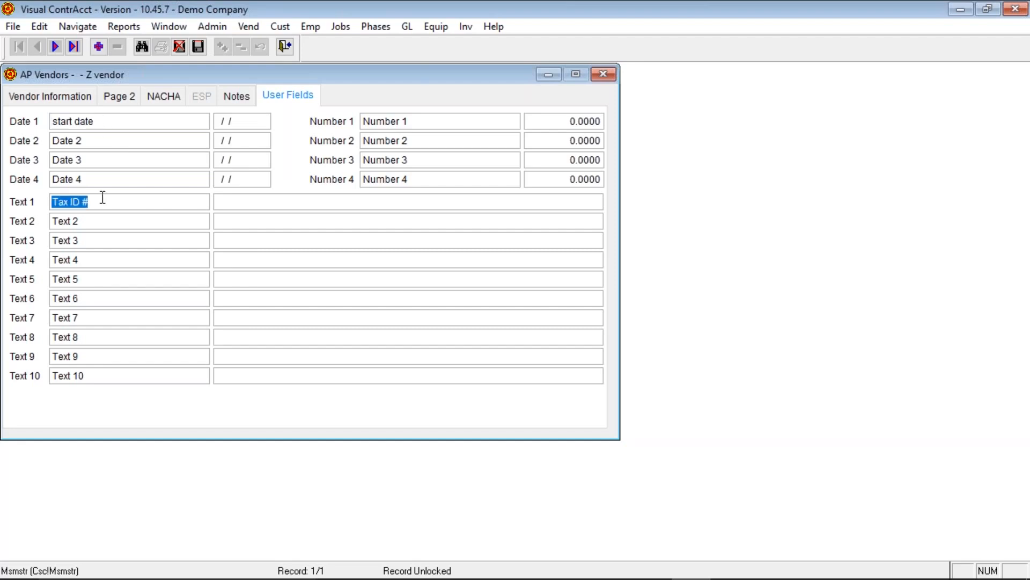
{"action": "left_click", "coordinate": [222, 201]}
- Return to Vendor Information and save vendor 30 NEW VENDOR
{"action": "left_click", "coordinate": [123, 94]}
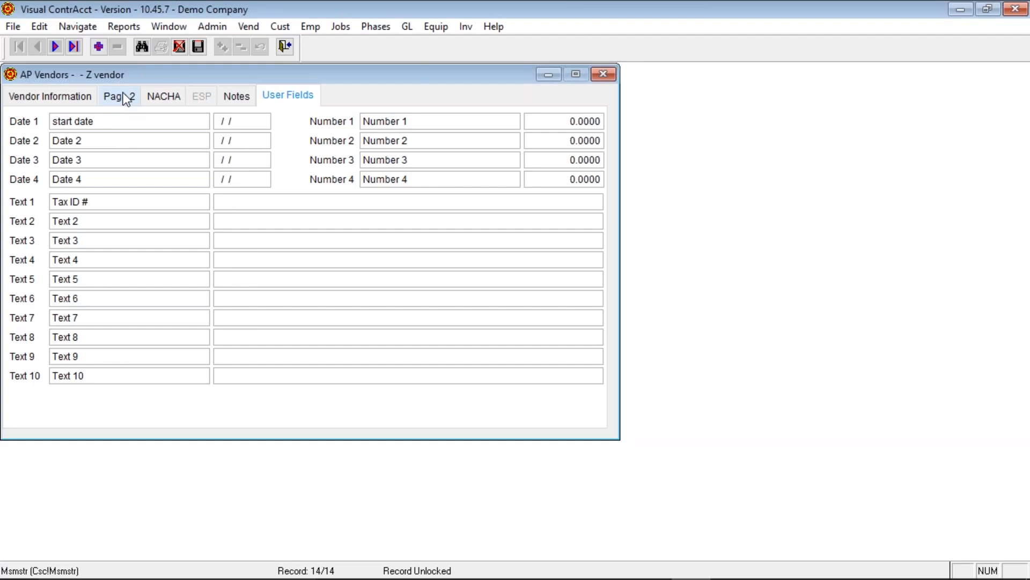
{"action": "left_click", "coordinate": [65, 97]}
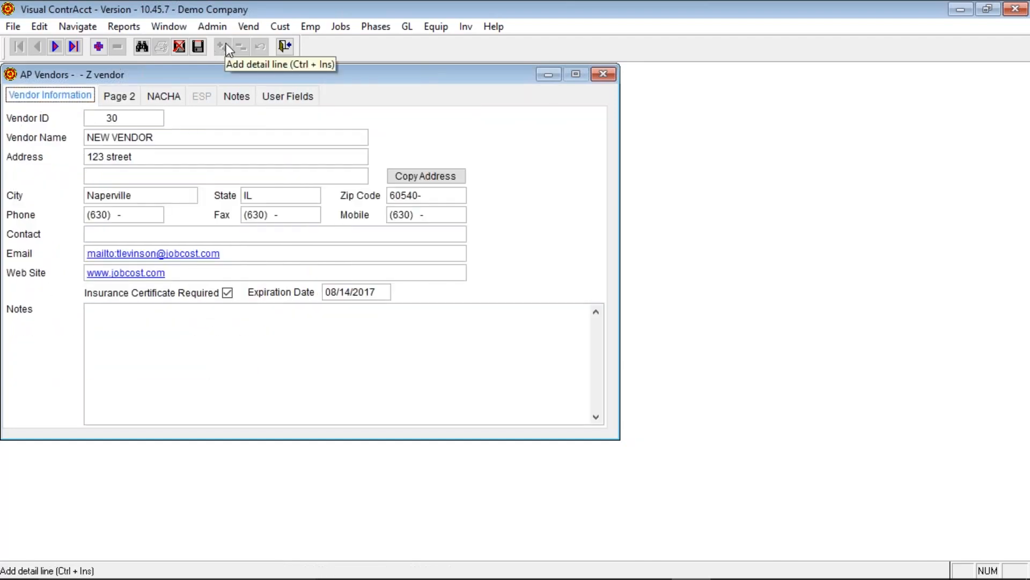
{"action": "left_click", "coordinate": [198, 47]}
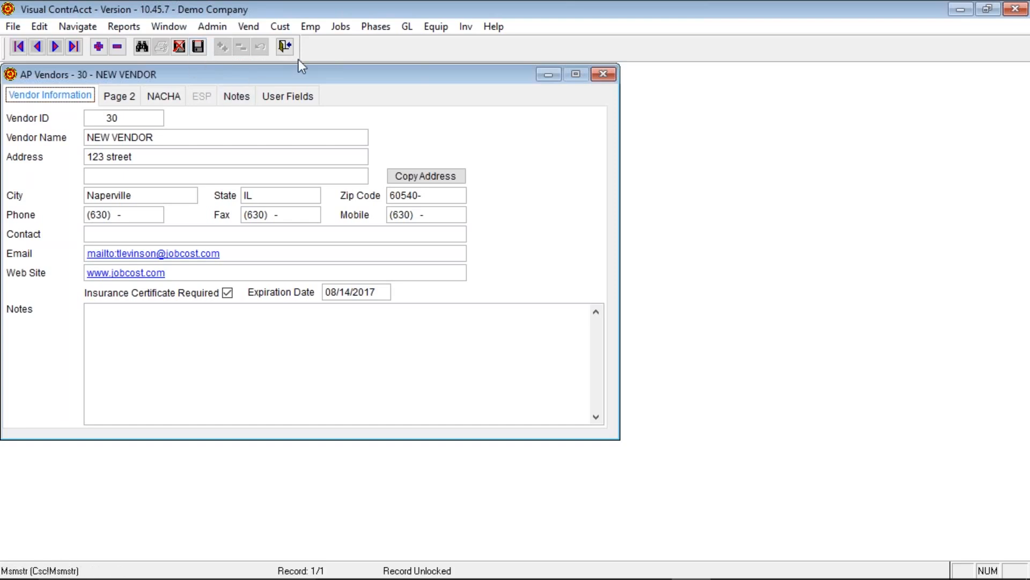
- Close AP Vendors, open AP Invoices and add a new blank invoice
{"action": "left_click", "coordinate": [286, 47]}
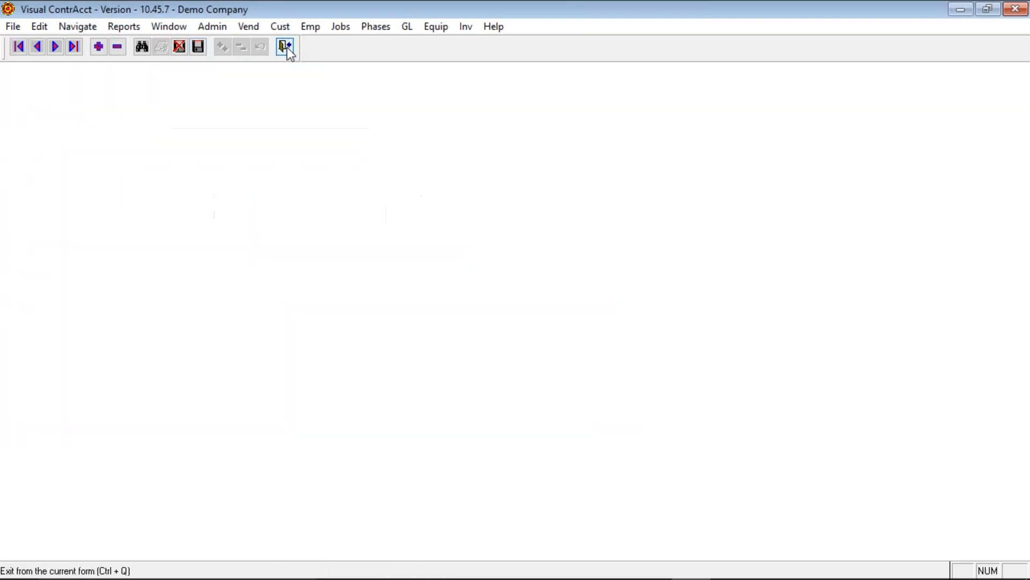
{"action": "left_click", "coordinate": [252, 59]}
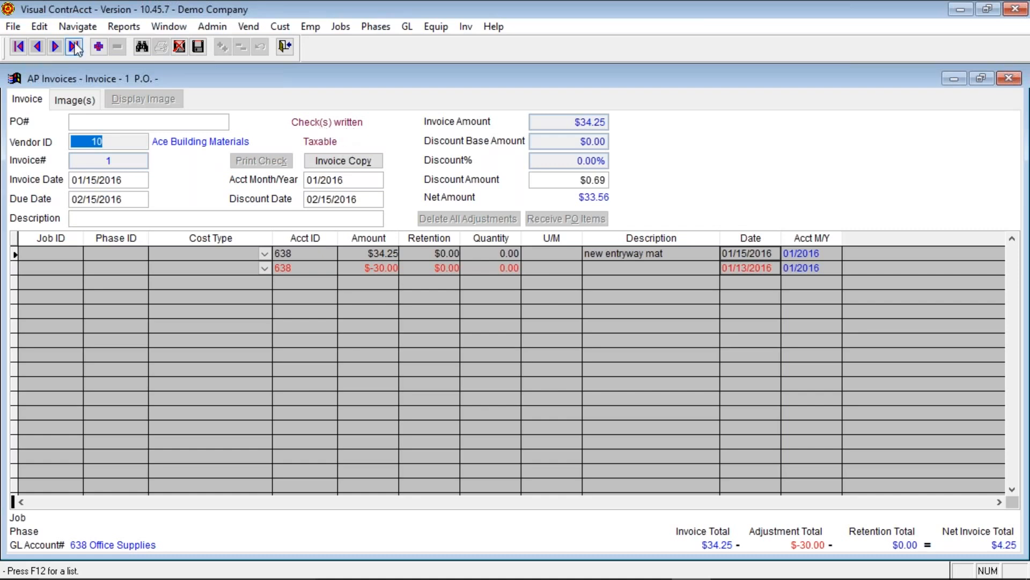
{"action": "left_click", "coordinate": [98, 46]}
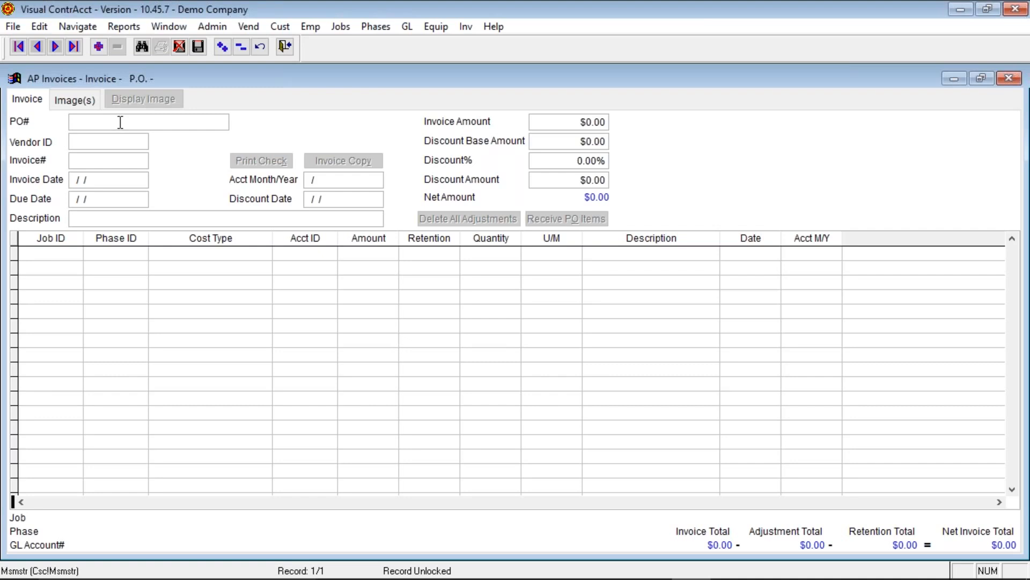
- Link the invoice to PO 1002 so vendor 20 Barnes Supply fills in
{"action": "right_click", "coordinate": [120, 122]}
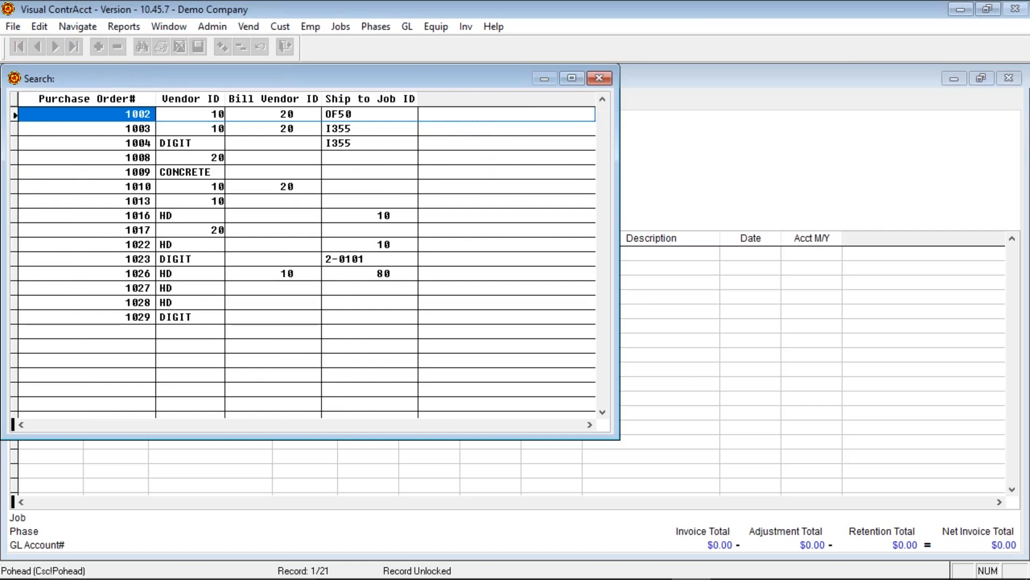
{"action": "key", "text": "Return"}
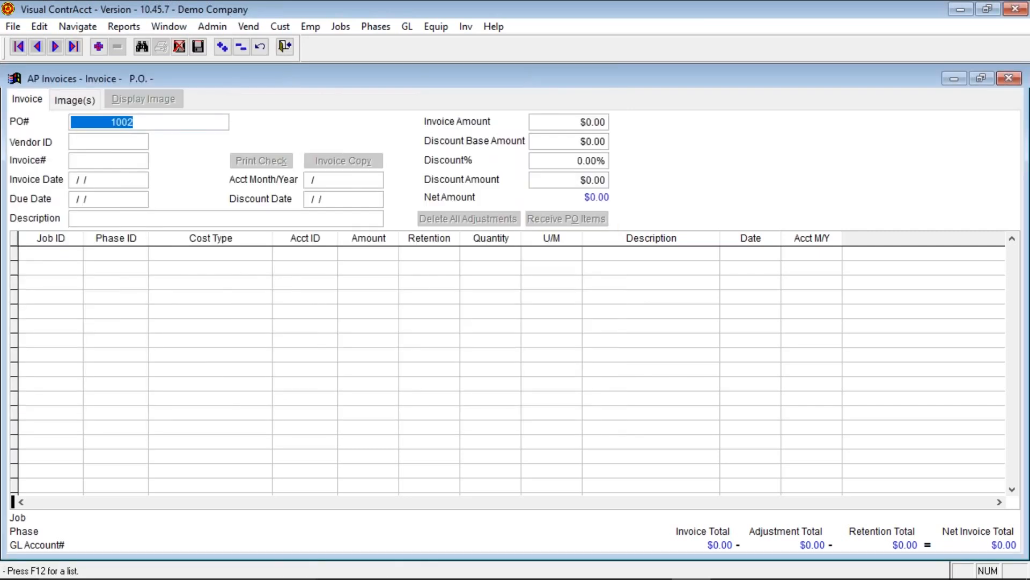
{"action": "key", "text": "Tab"}
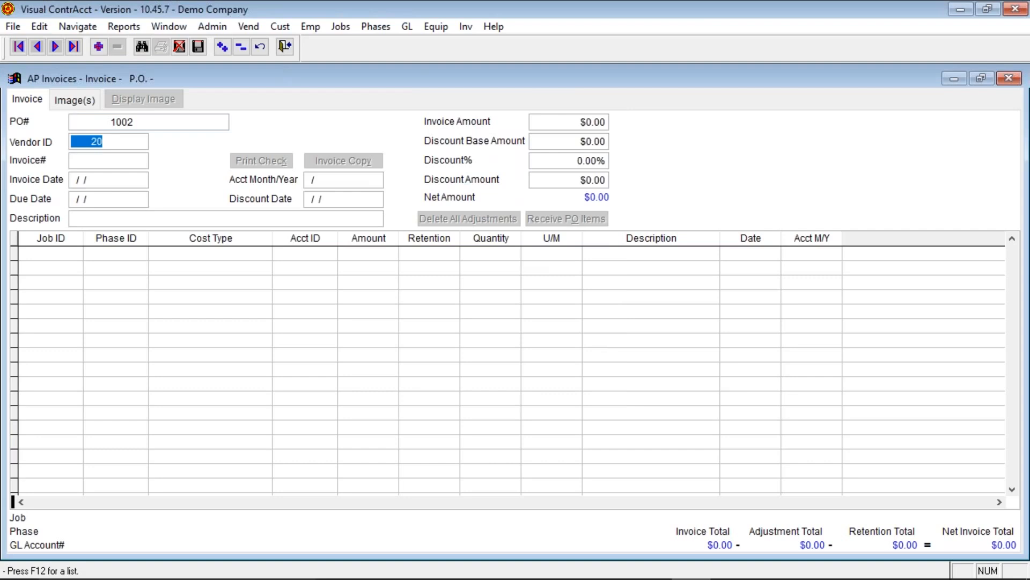
{"action": "key", "text": "Tab"}
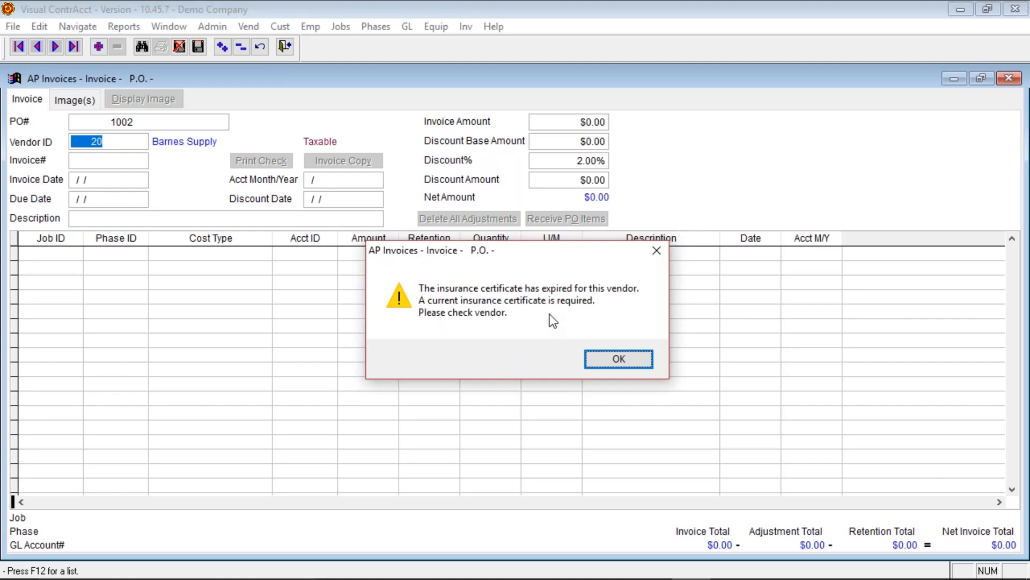
- Dismiss the insurance warning and enter invoice 1234 dated 08/16/2017 for $302.13
{"action": "left_click", "coordinate": [635, 362]}
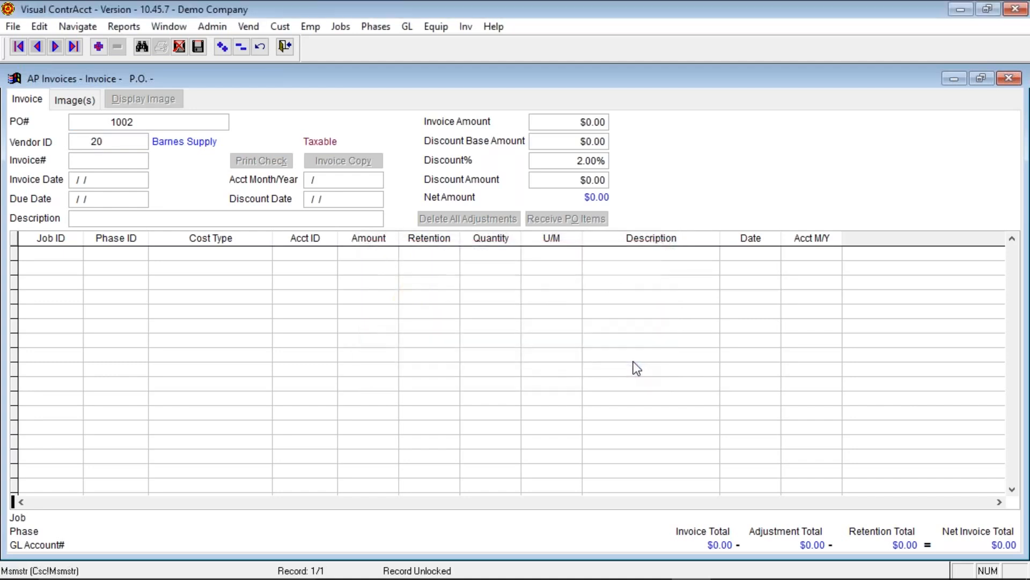
{"action": "type", "text": "1234"}
{"action": "key", "text": "Tab"}
{"action": "key", "text": "Tab"}
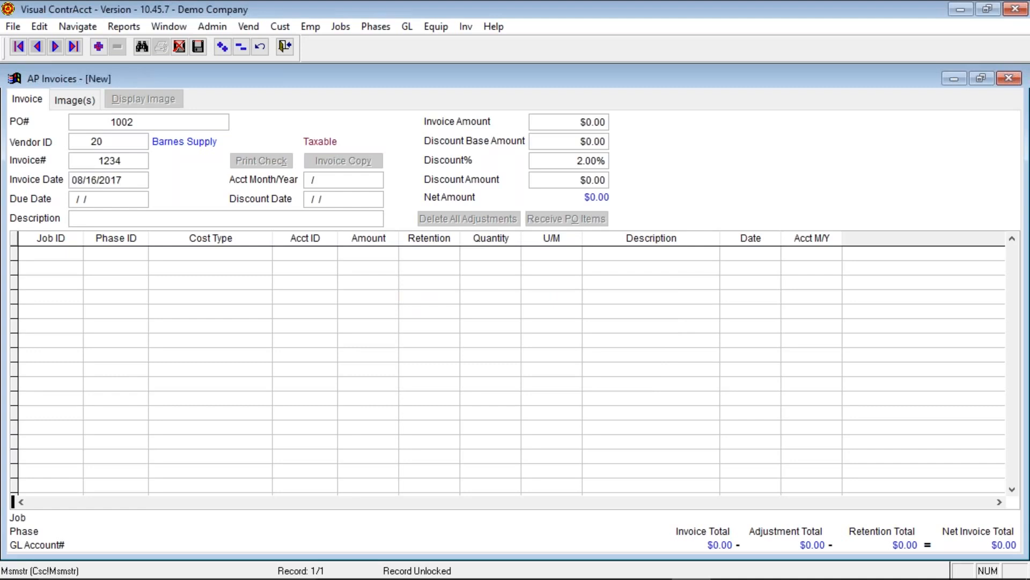
{"action": "key", "text": "Tab"}
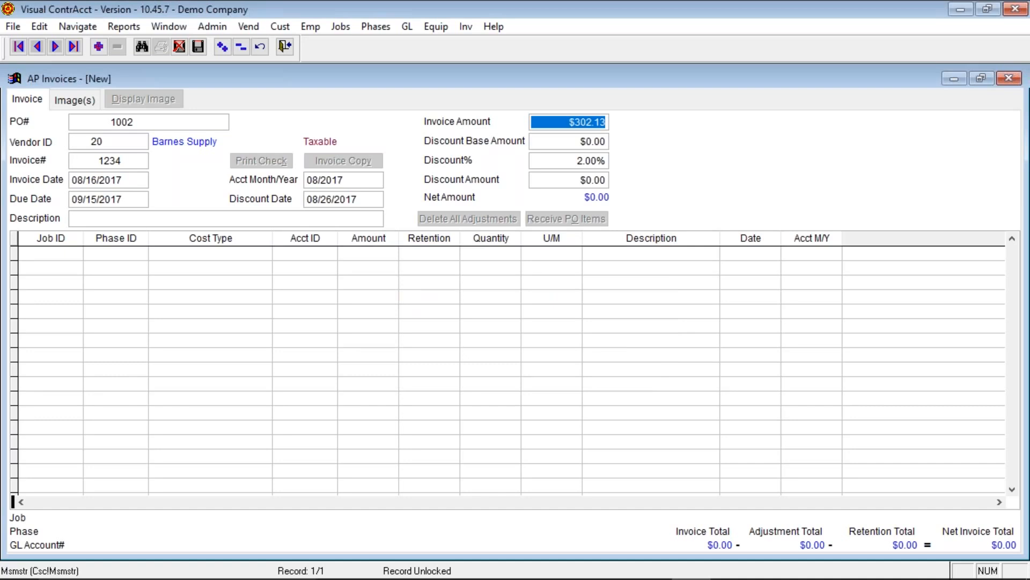
{"action": "key", "text": "Tab"}
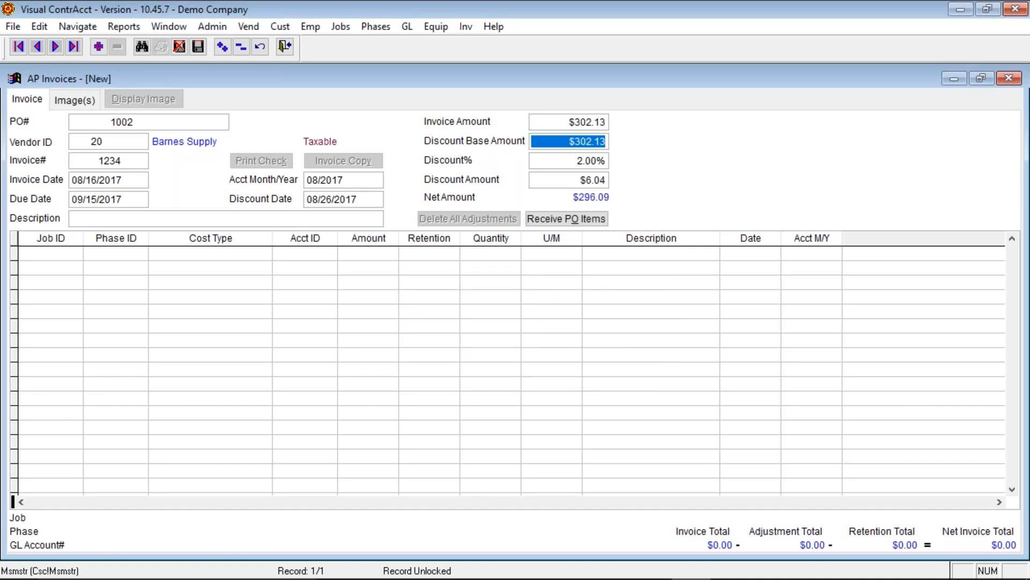
- Set Discount% to 0 and Discount Amount to 0 so the net stays $302.13
{"action": "key", "text": "Tab"}
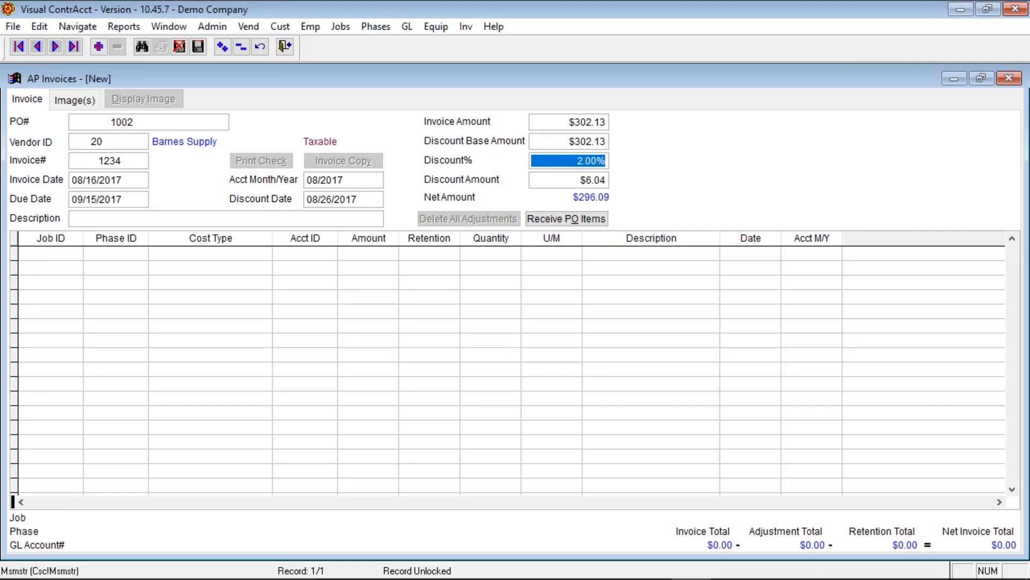
{"action": "key", "text": "Tab"}
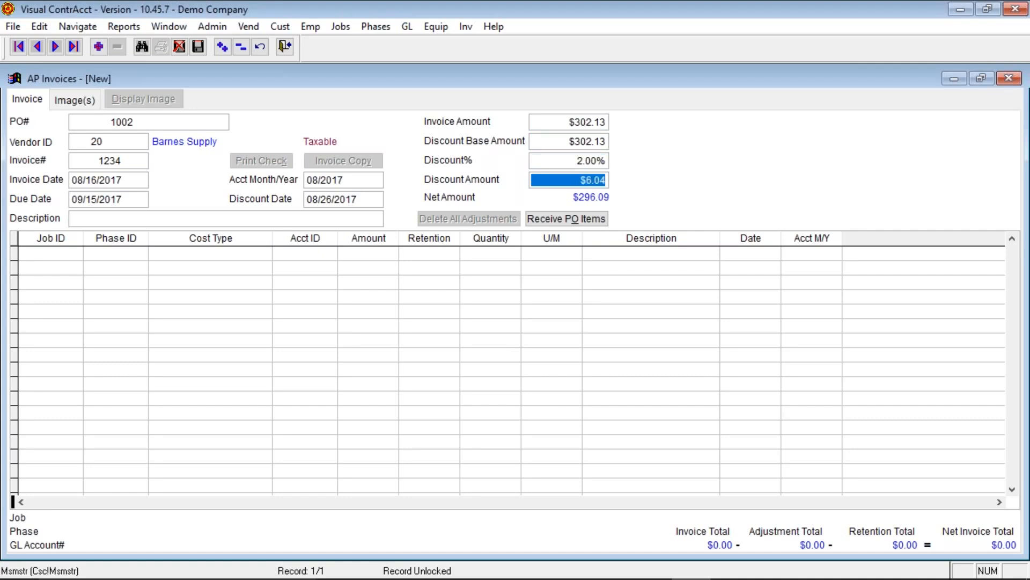
{"action": "key", "text": "shift+Tab"}
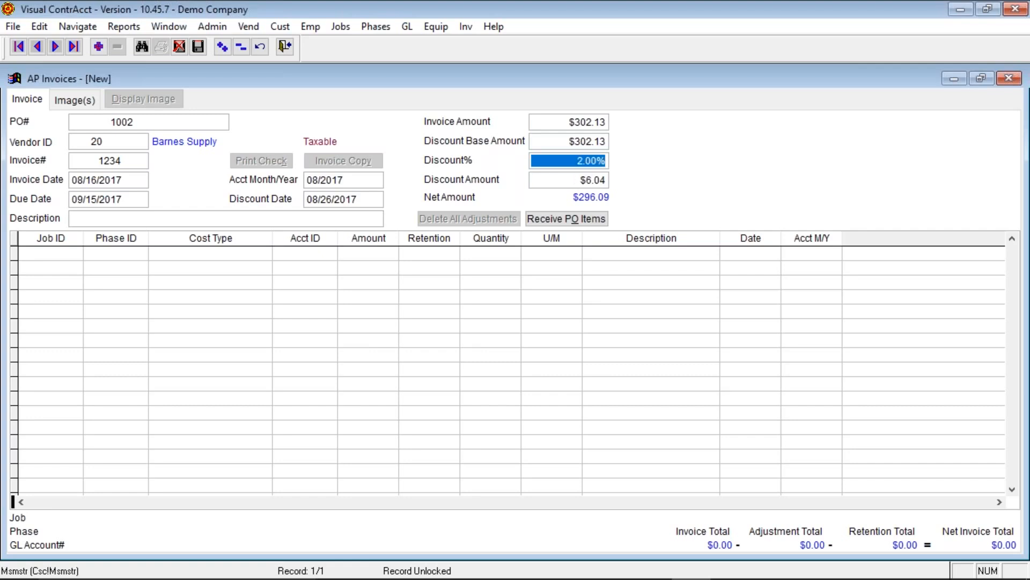
{"action": "type", "text": "1 . %"}
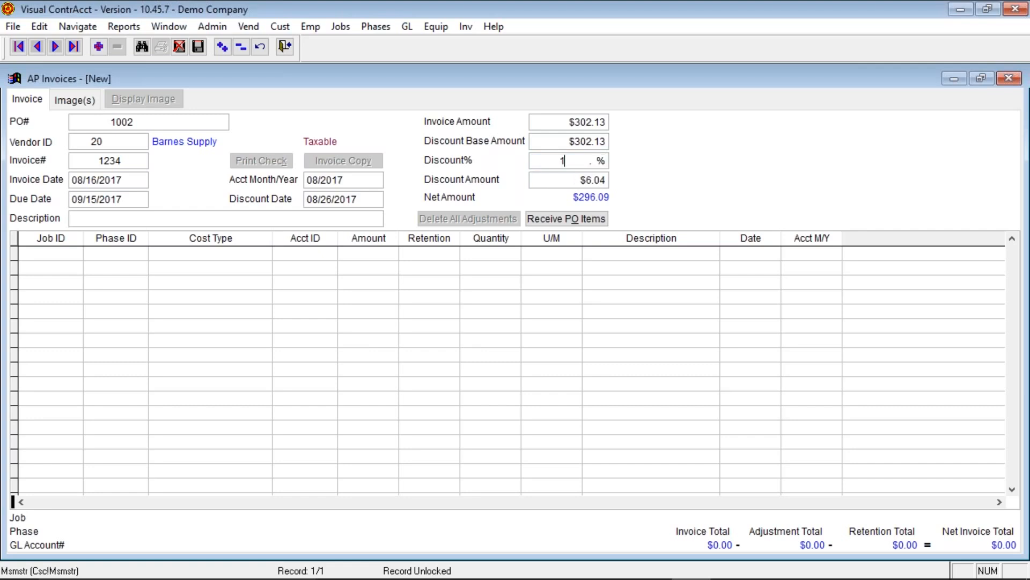
{"action": "key", "text": "Tab"}
{"action": "key", "text": "shift+Tab"}
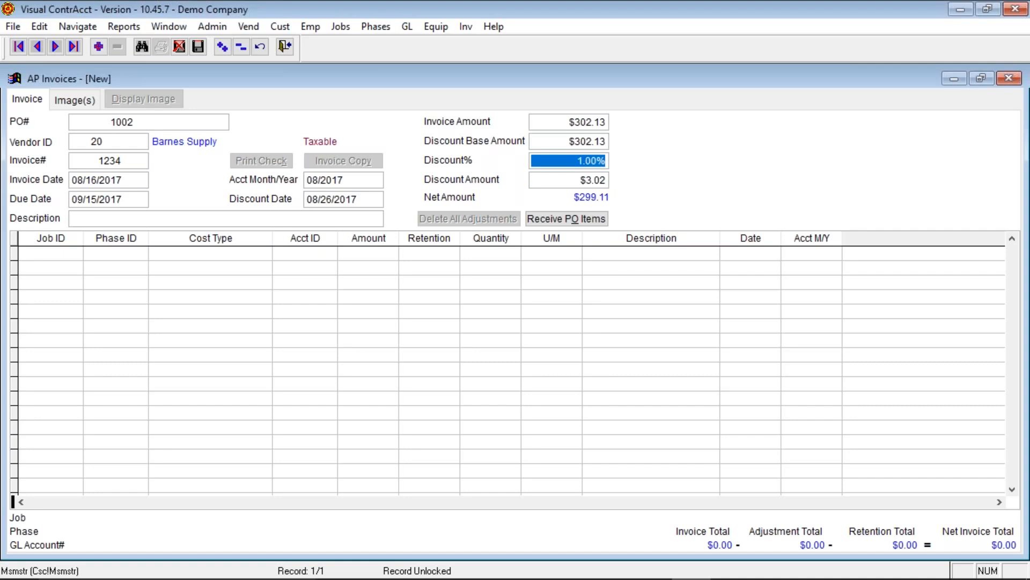
{"action": "type", "text": "0 . %"}
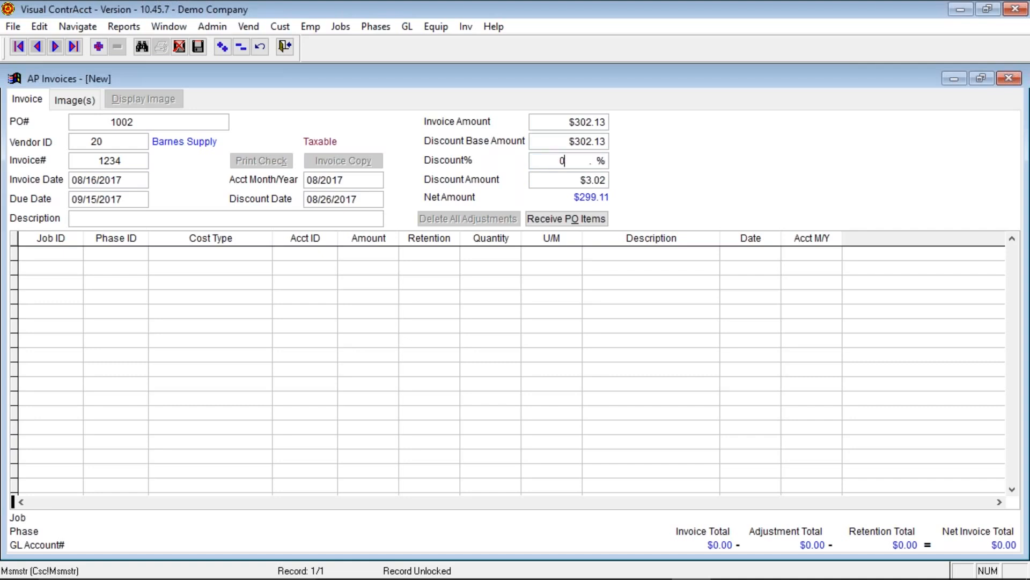
{"action": "key", "text": "Tab"}
{"action": "type", "text": "0"}
{"action": "key", "text": "Tab"}
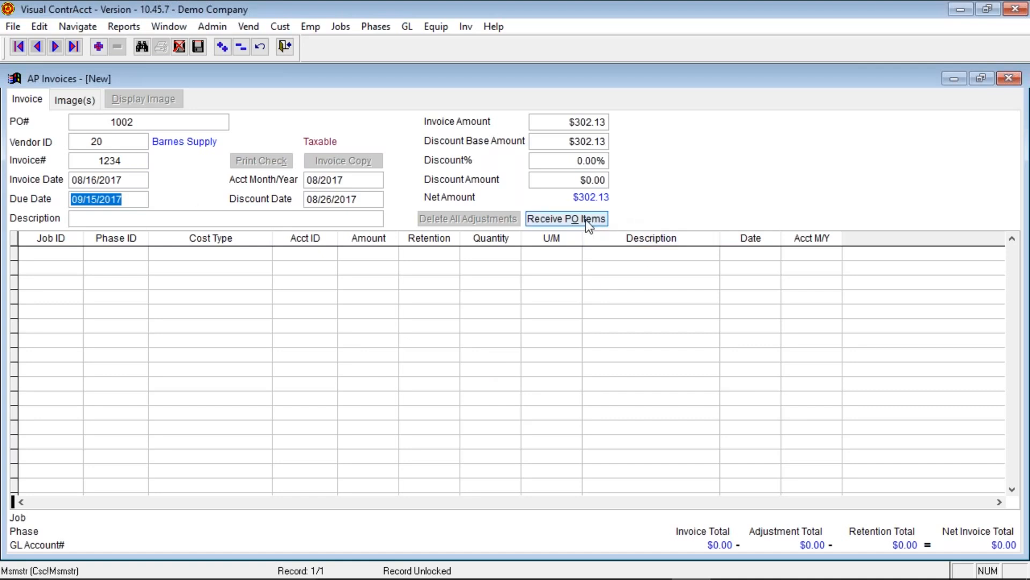
- Mark the WOOD, MISC and second NAILS purchase order lines as received
{"action": "left_click", "coordinate": [555, 224]}
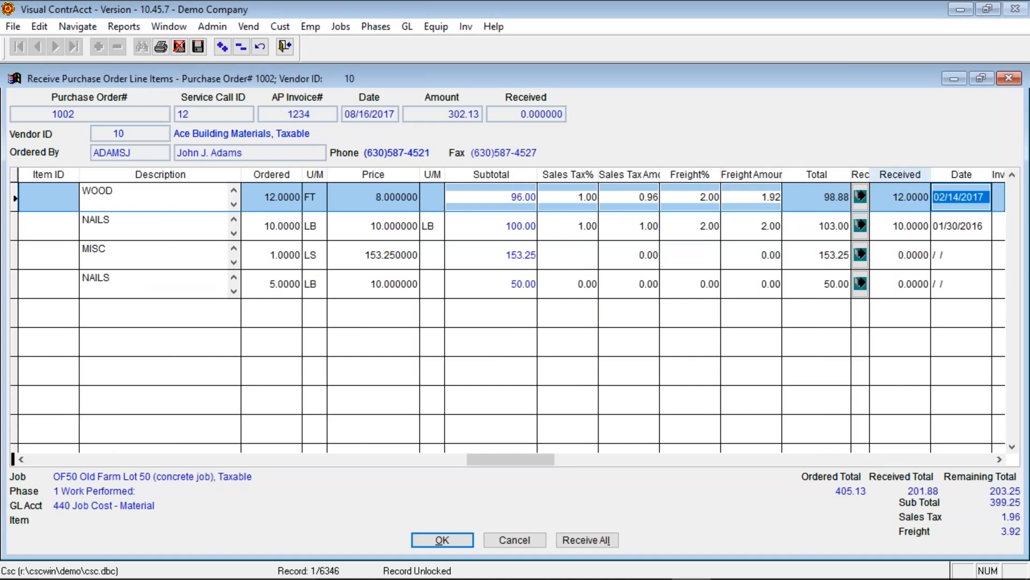
{"action": "left_click", "coordinate": [999, 460]}
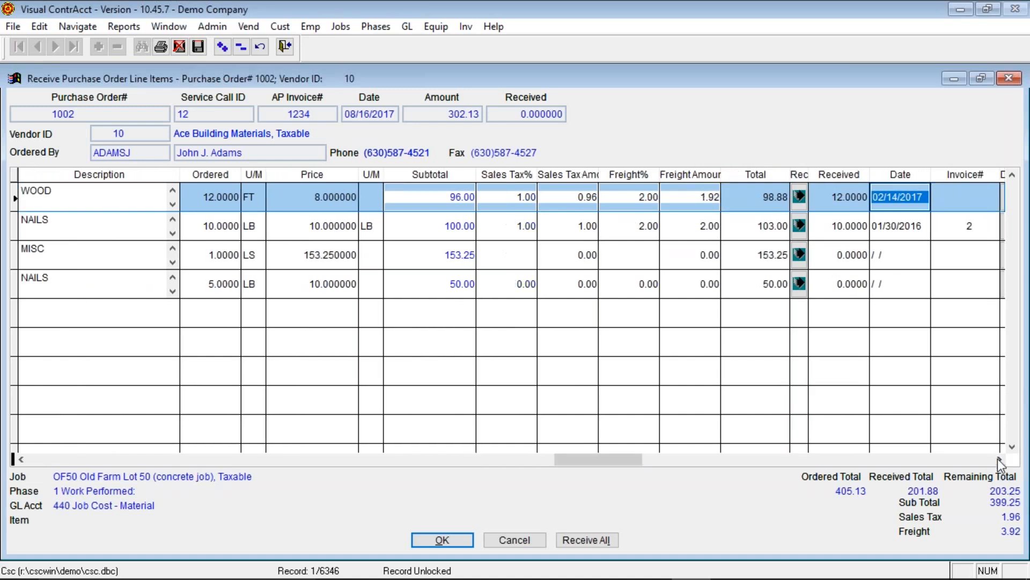
{"action": "left_click", "coordinate": [999, 459]}
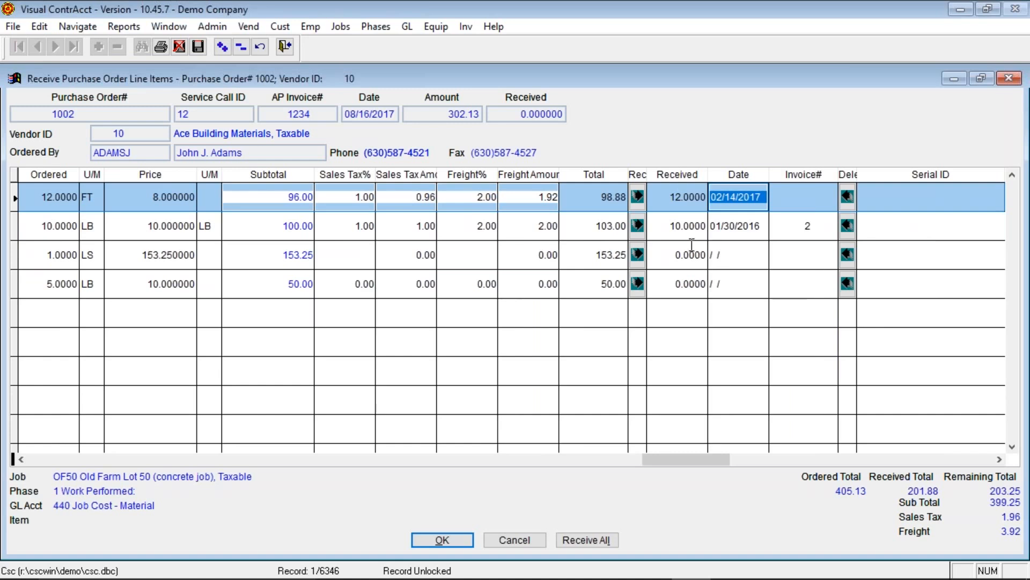
{"action": "left_click", "coordinate": [636, 198]}
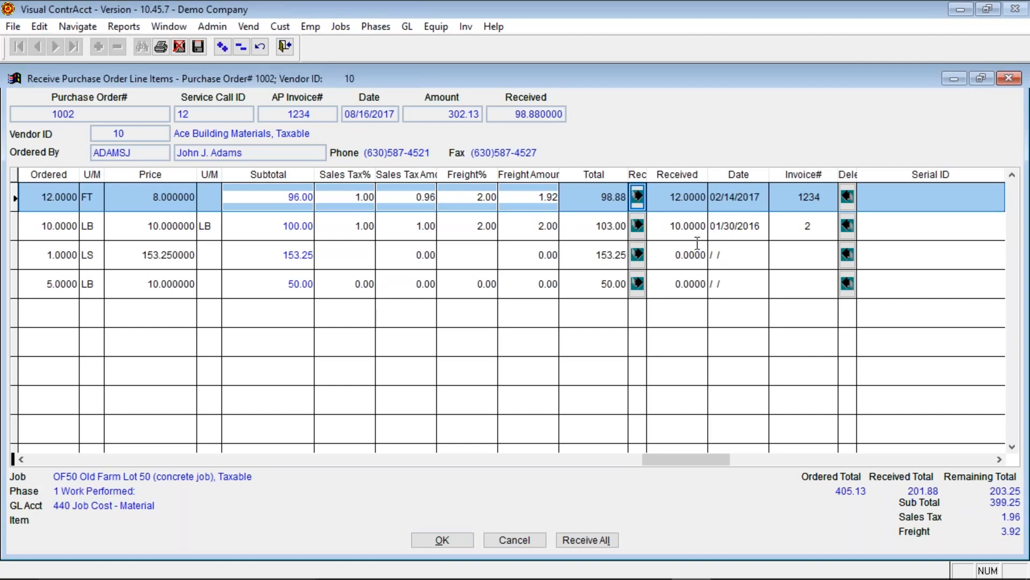
{"action": "left_click", "coordinate": [637, 255]}
{"action": "left_click", "coordinate": [638, 256]}
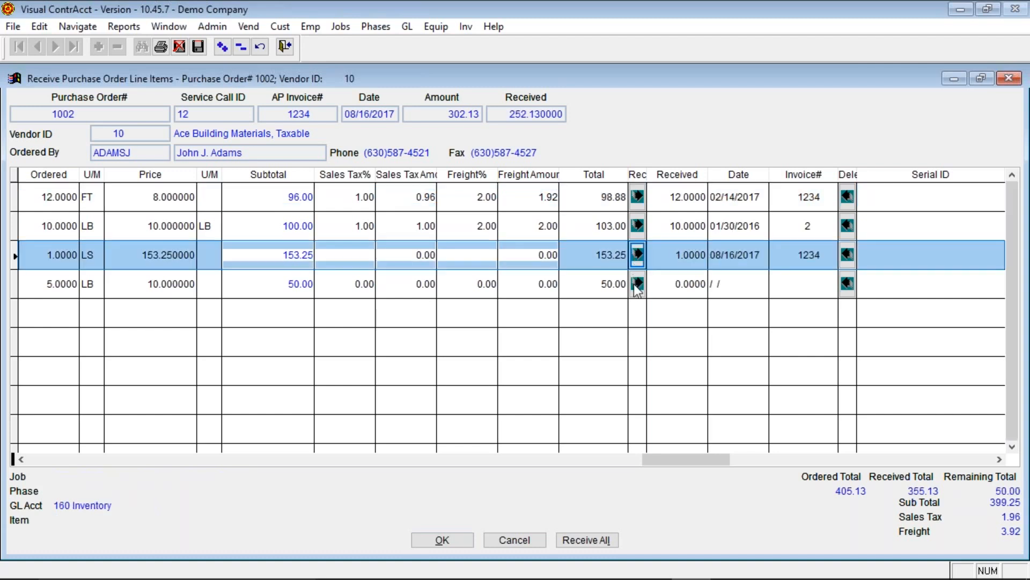
{"action": "left_click", "coordinate": [637, 285]}
{"action": "left_click", "coordinate": [637, 291]}
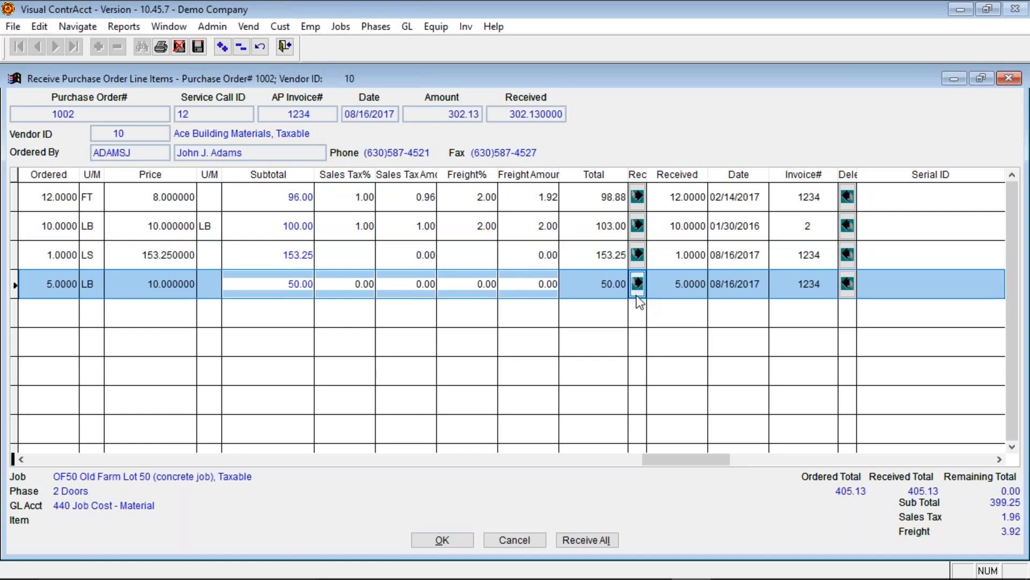
- Reset the second NAILS line's received quantity to 0, confirm, and finish receiving
{"action": "left_click", "coordinate": [675, 284]}
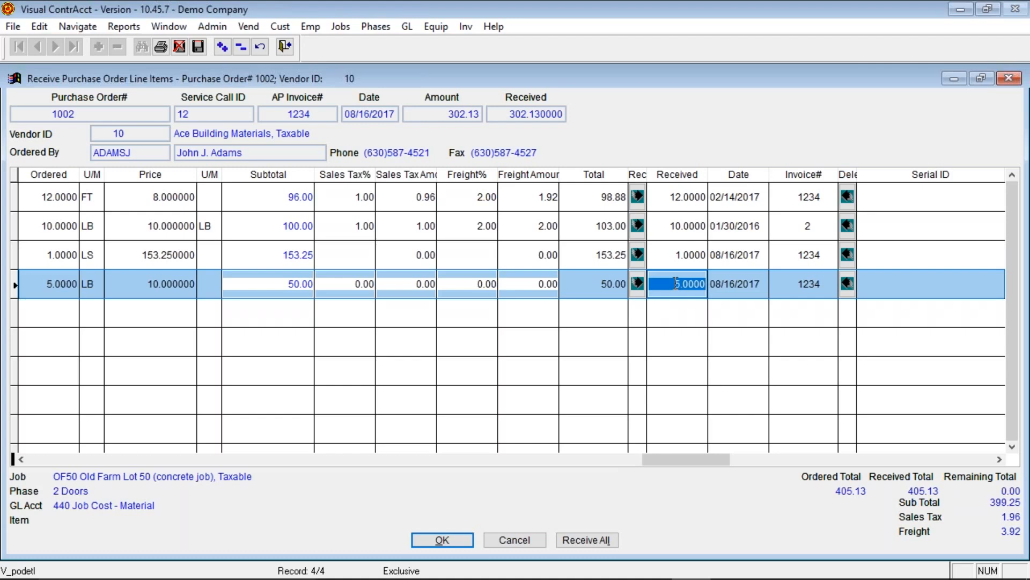
{"action": "type", "text": "0    ."}
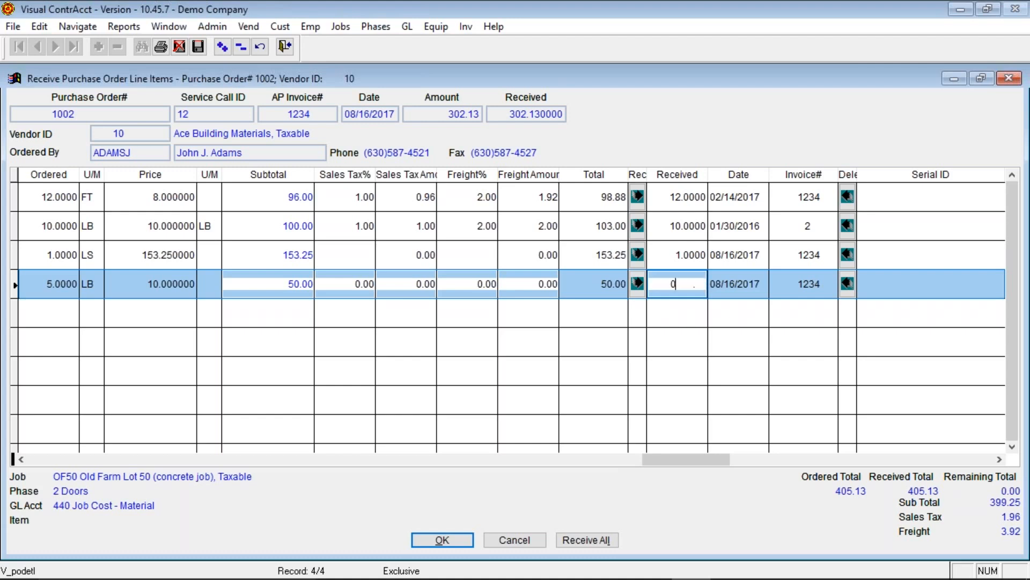
{"action": "key", "text": "Tab"}
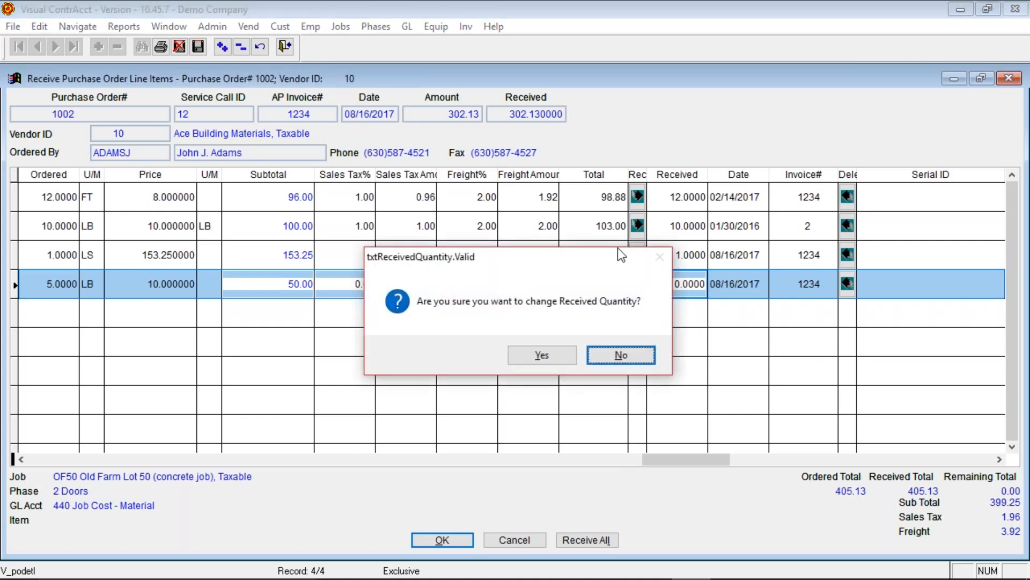
{"action": "left_click", "coordinate": [542, 355]}
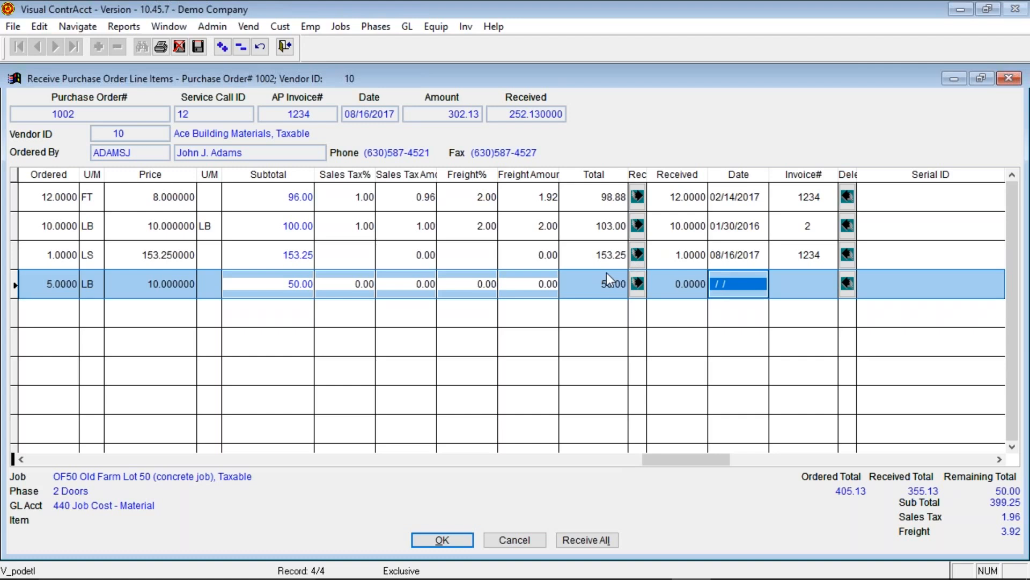
{"action": "left_click", "coordinate": [452, 540]}
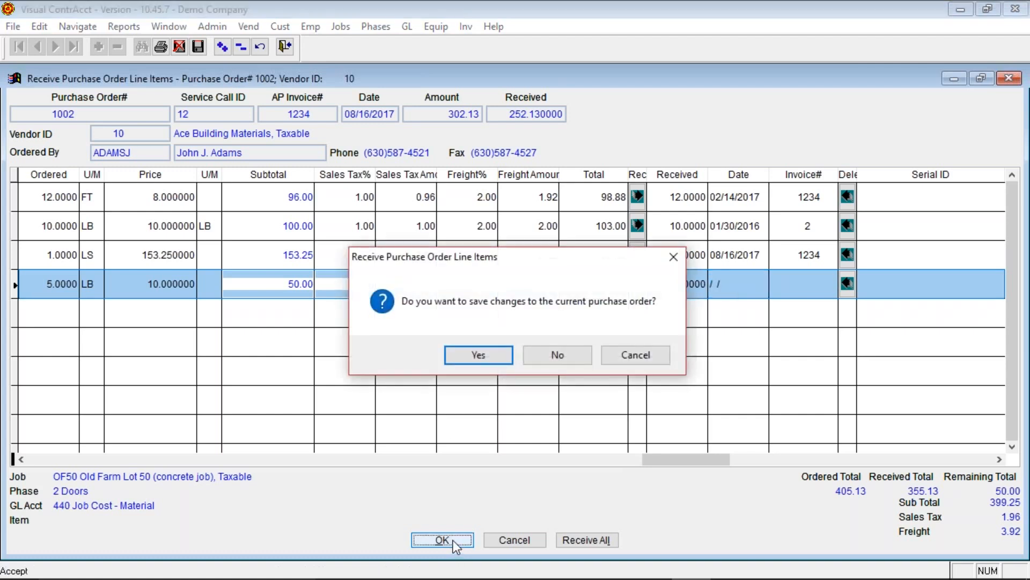
- Save the PO changes, then try saving the invoice and dismiss the $252.13 vs $302.13 error
{"action": "left_click", "coordinate": [479, 357]}
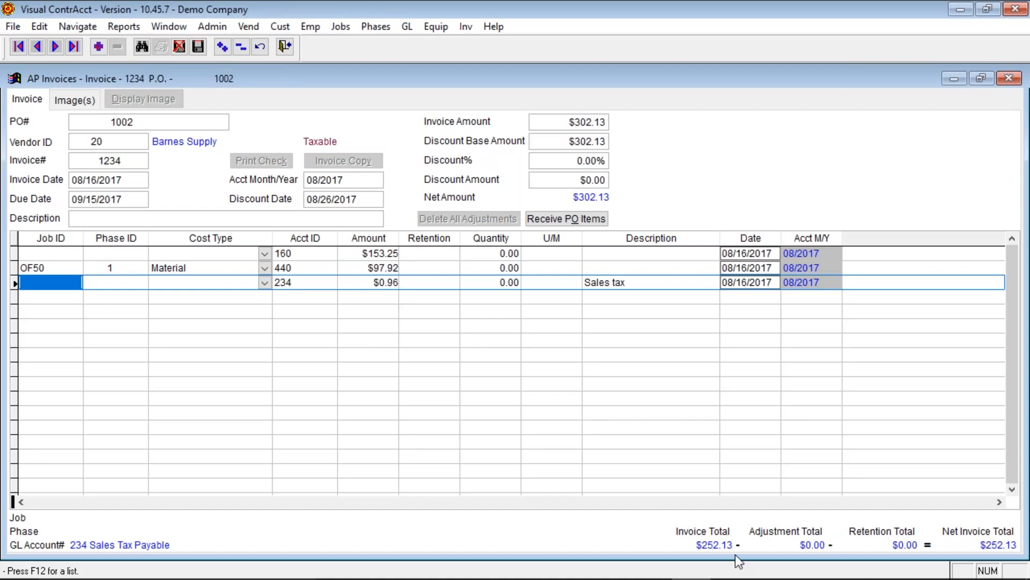
{"action": "left_click", "coordinate": [198, 47]}
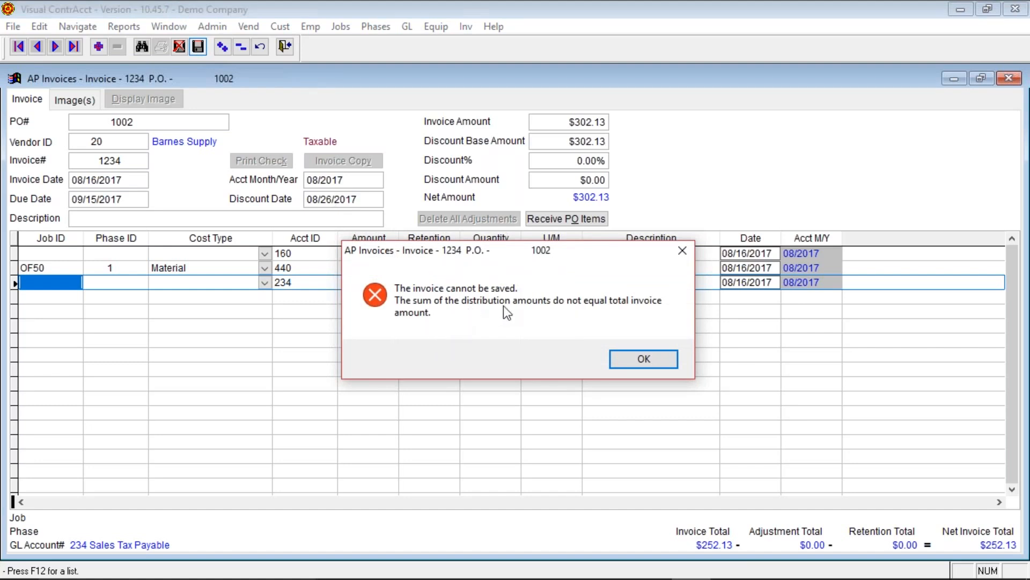
{"action": "left_click", "coordinate": [655, 355]}
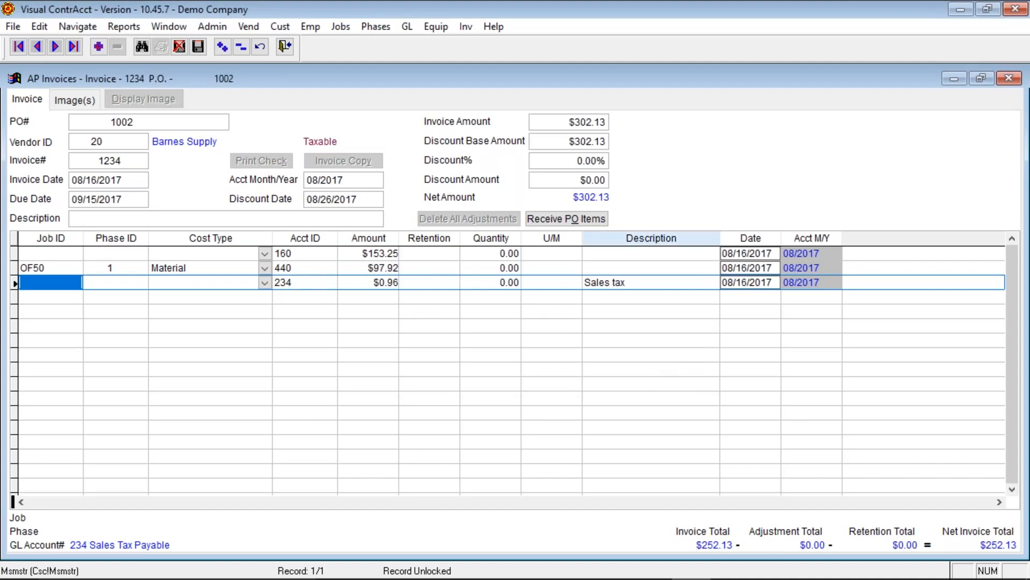
- Receive the last 5 LB NAILS line on PO 1002 and save the purchase order
{"action": "left_click", "coordinate": [594, 218]}
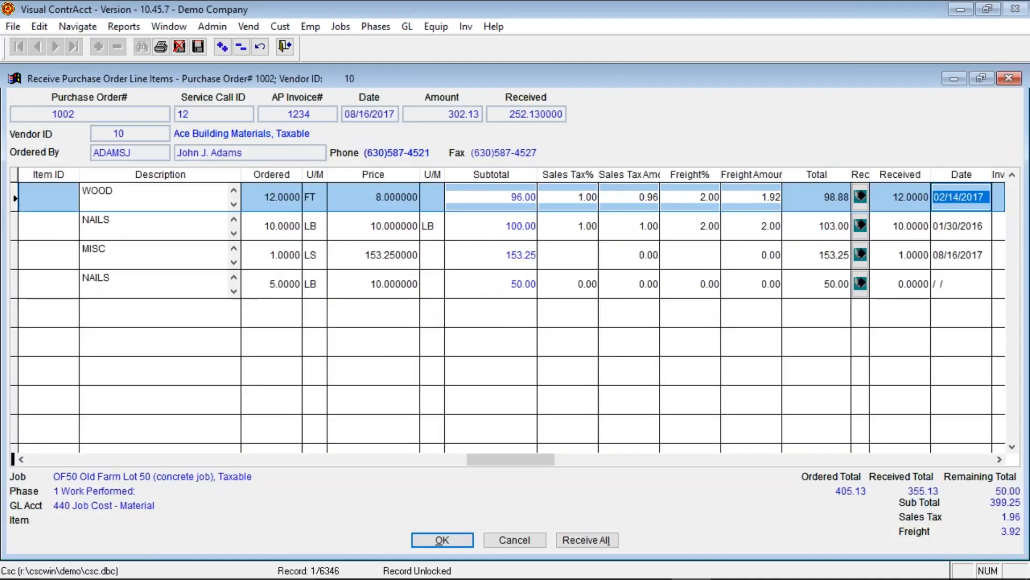
{"action": "left_click", "coordinate": [999, 458]}
{"action": "left_click", "coordinate": [798, 283]}
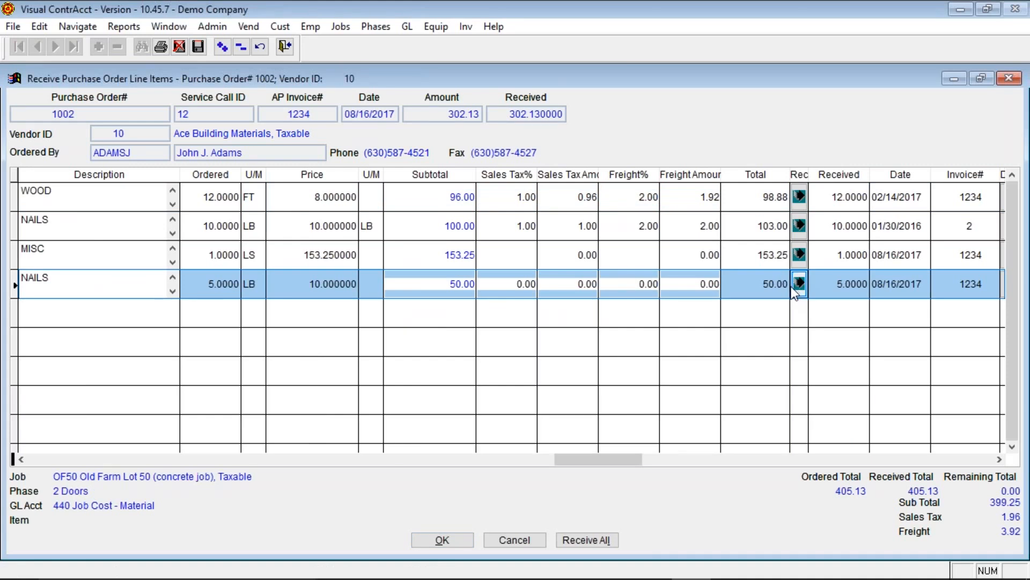
{"action": "left_click", "coordinate": [443, 541]}
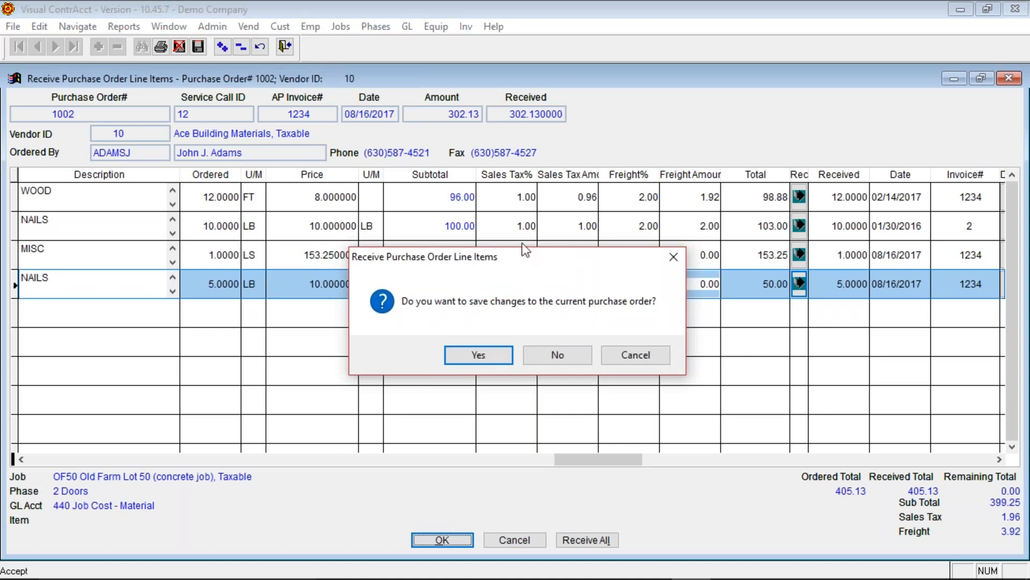
{"action": "left_click", "coordinate": [481, 355]}
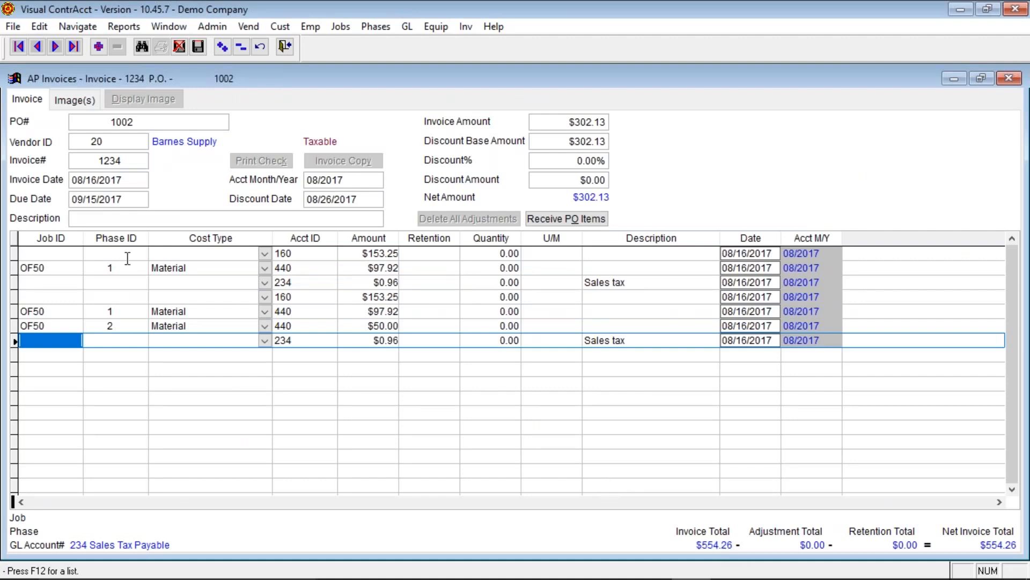
- Delete the duplicate $153.25 inventory, $97.92 material and Sales tax lines from invoice 1234
{"action": "left_click", "coordinate": [73, 253]}
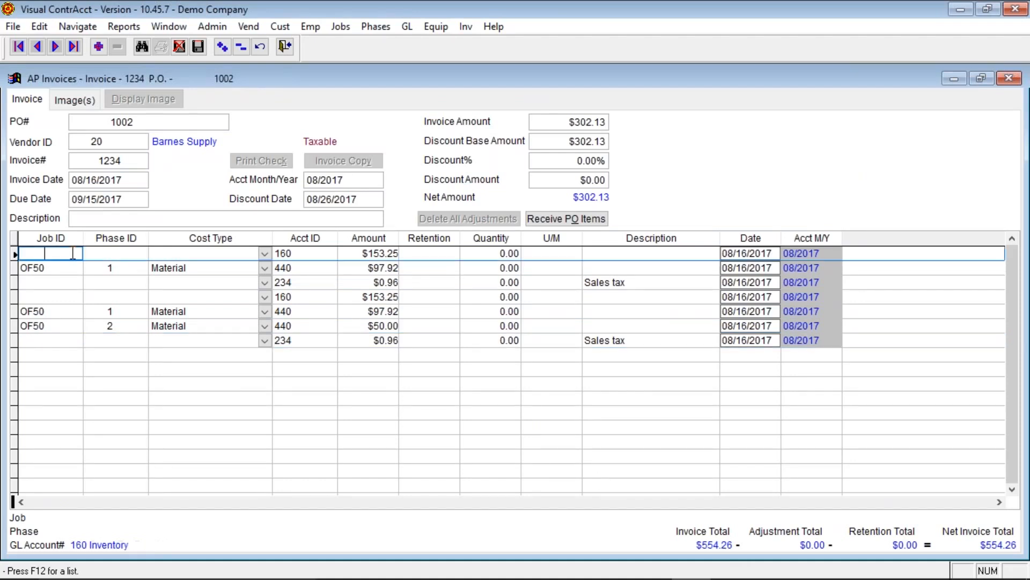
{"action": "left_click", "coordinate": [243, 46]}
{"action": "left_click", "coordinate": [512, 356]}
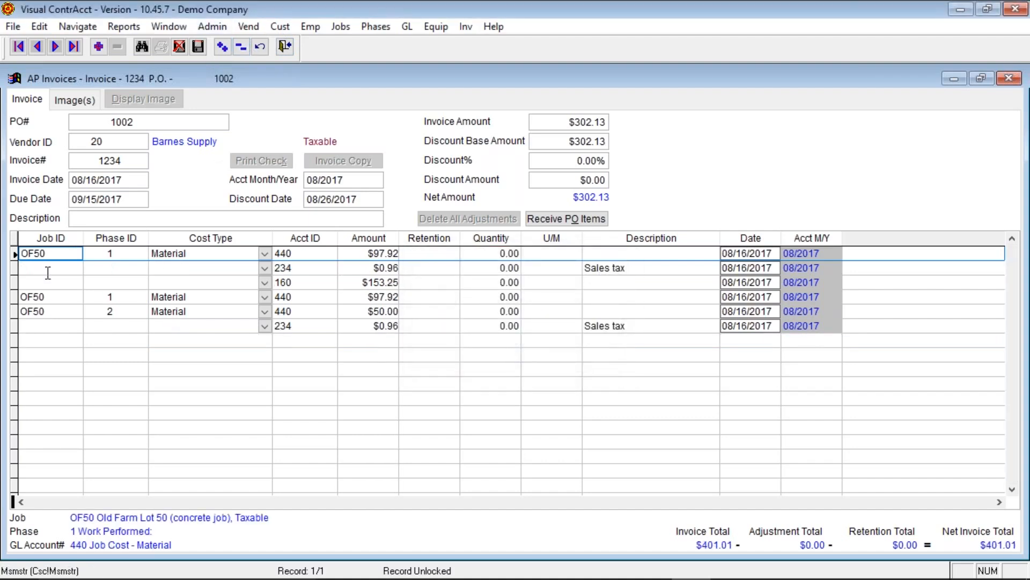
{"action": "left_click", "coordinate": [244, 47]}
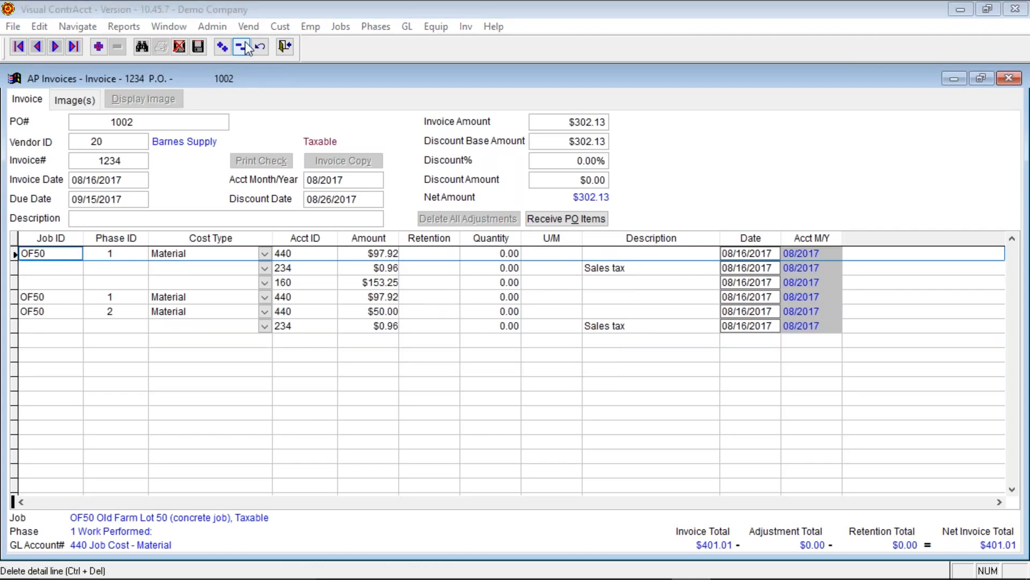
{"action": "left_click", "coordinate": [514, 355]}
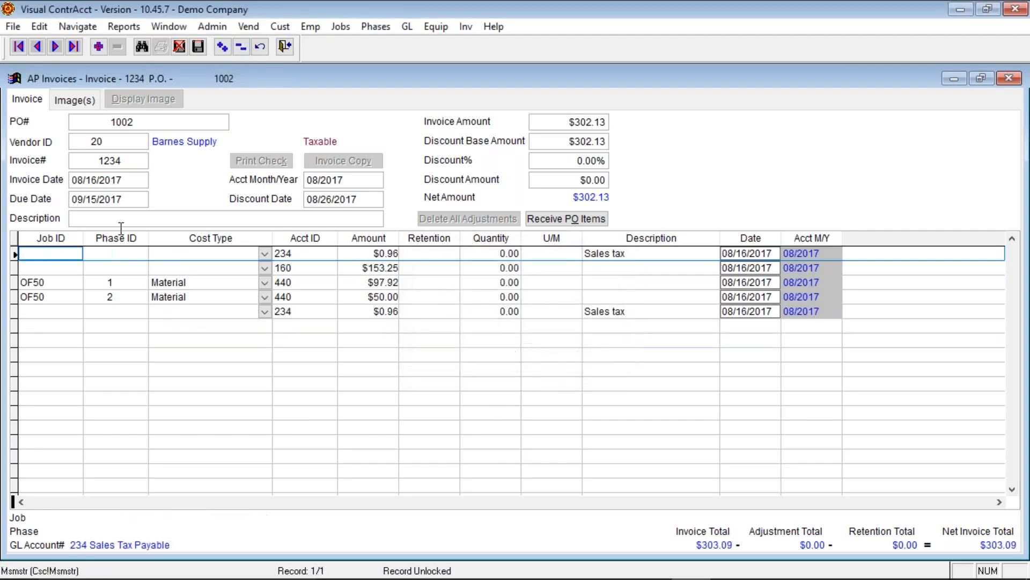
{"action": "left_click", "coordinate": [242, 47]}
{"action": "left_click", "coordinate": [511, 356]}
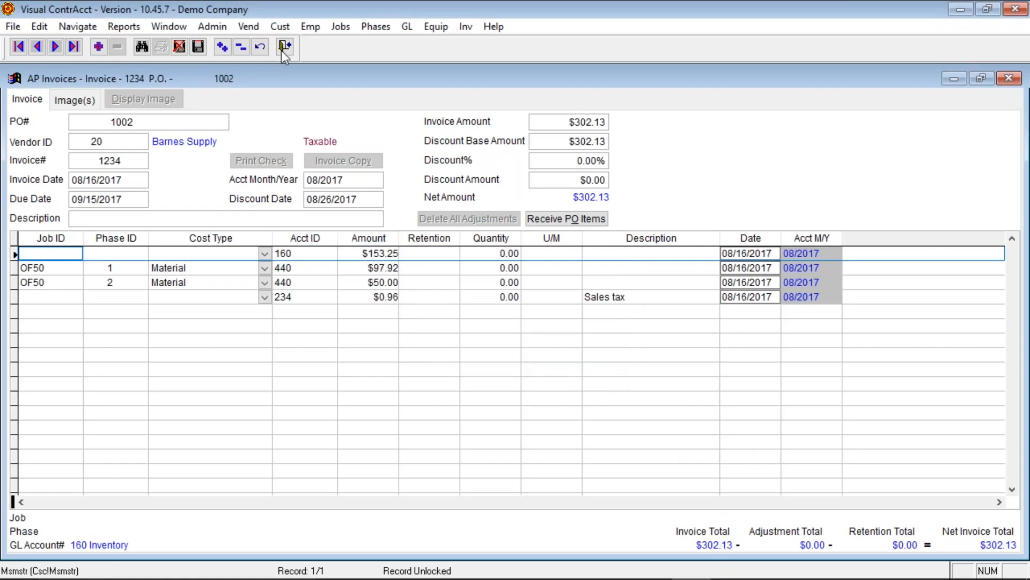
- Save invoice 1234, then delete it and unlink it from purchase order 1002
{"action": "left_click", "coordinate": [199, 48]}
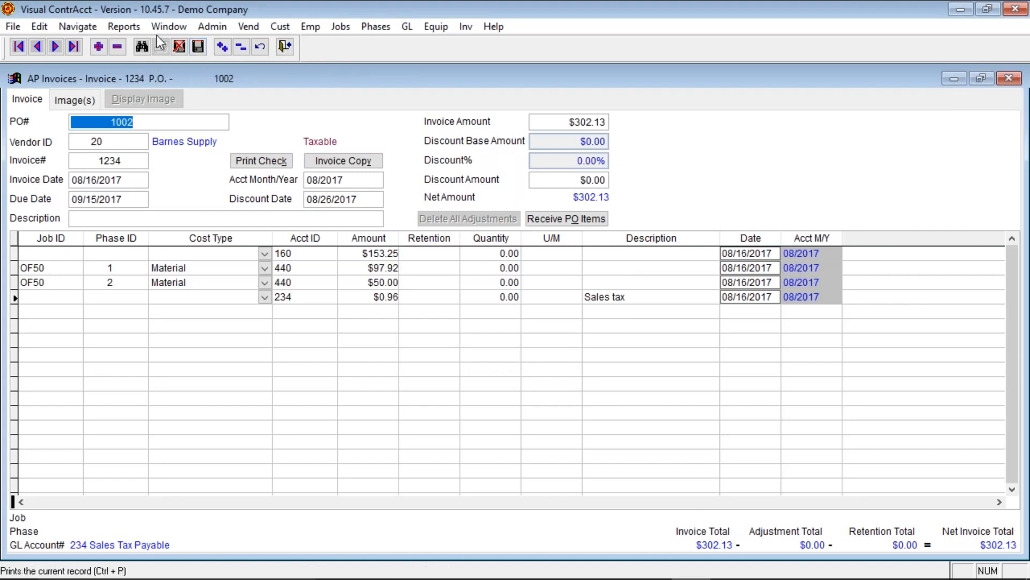
{"action": "left_click", "coordinate": [117, 47]}
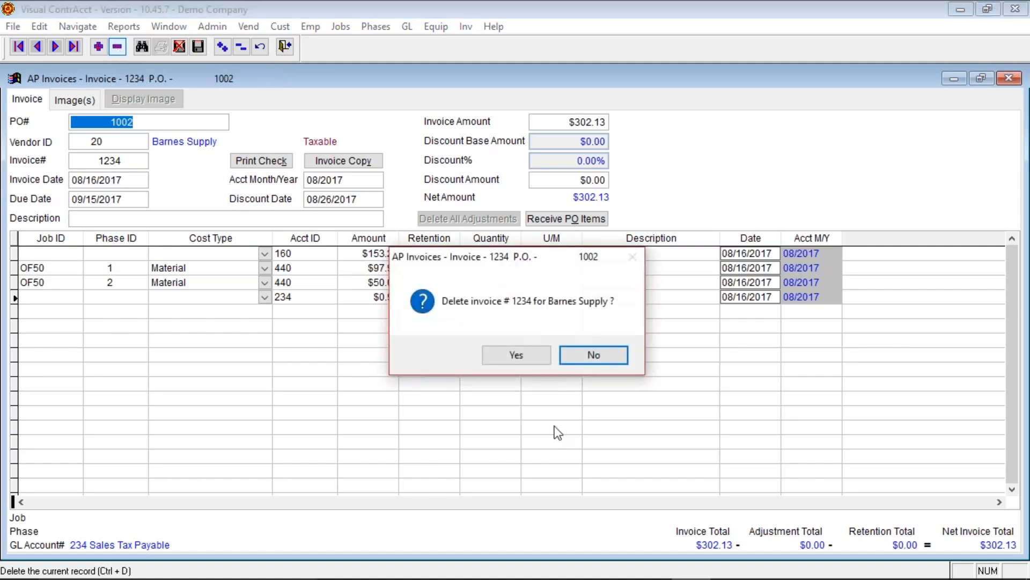
{"action": "left_click", "coordinate": [517, 355]}
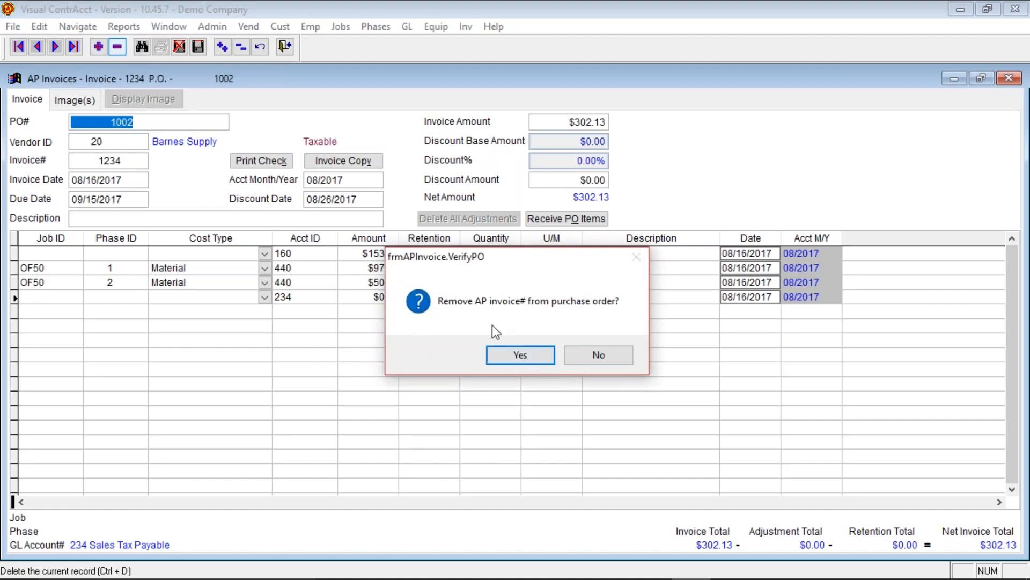
{"action": "left_click", "coordinate": [536, 355]}
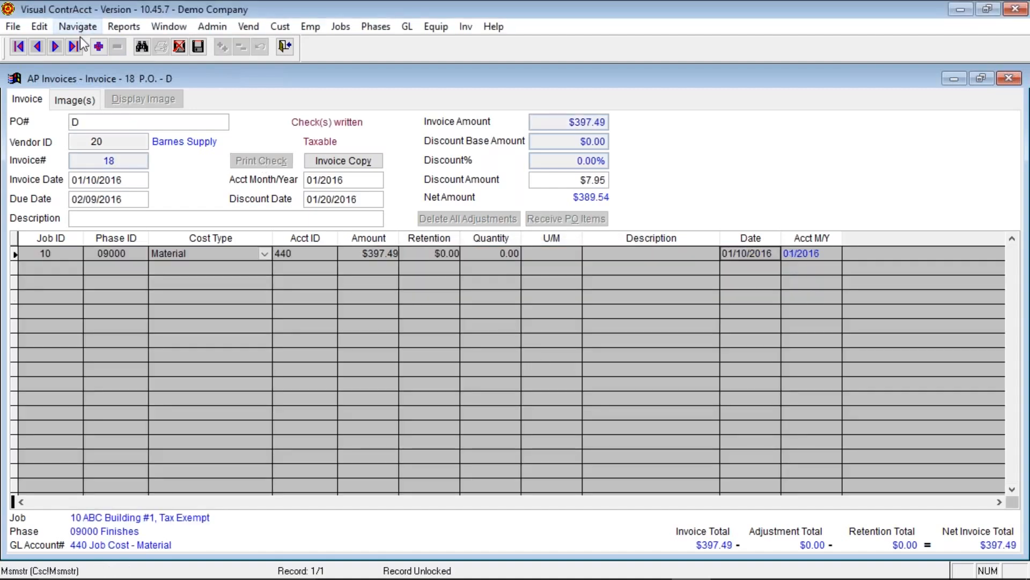
- Add invoice 1234 for PO 1002 with default dates and amounts, and bring up its receivable items
{"action": "left_click", "coordinate": [98, 46]}
{"action": "type", "text": "1002"}
{"action": "key", "text": "Tab"}
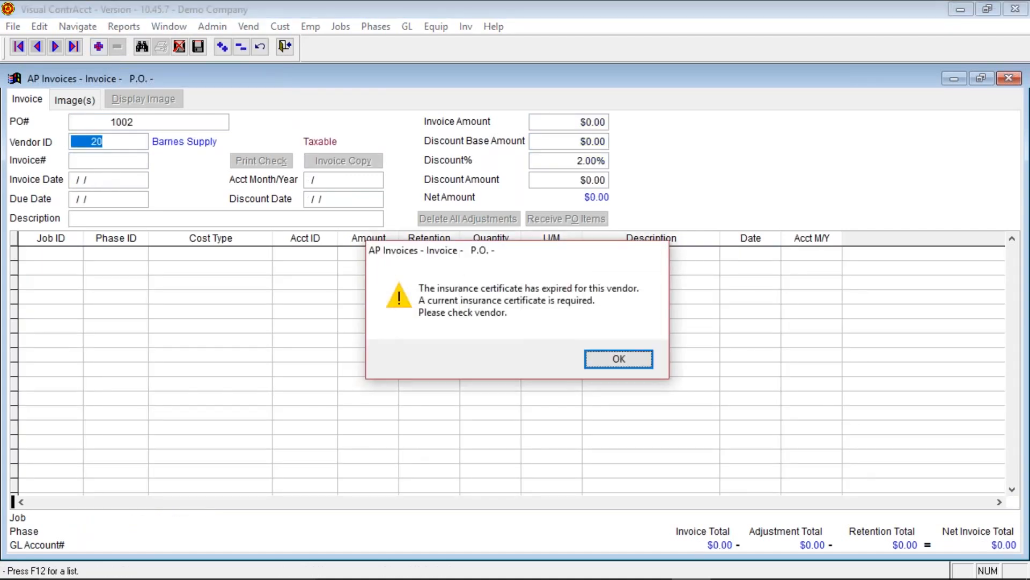
{"action": "key", "text": "Return"}
{"action": "type", "text": "1234"}
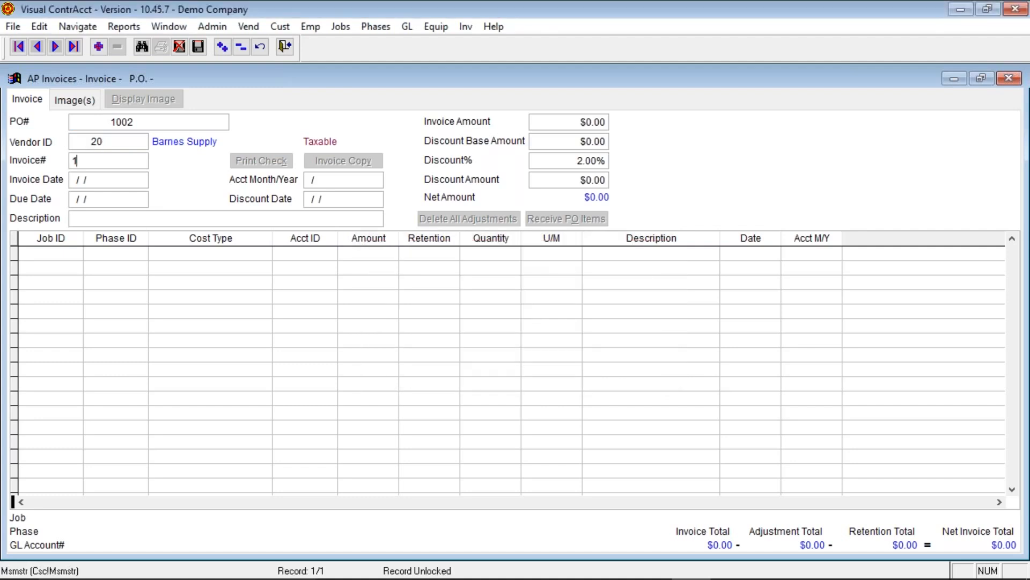
{"action": "key", "text": "Tab"}
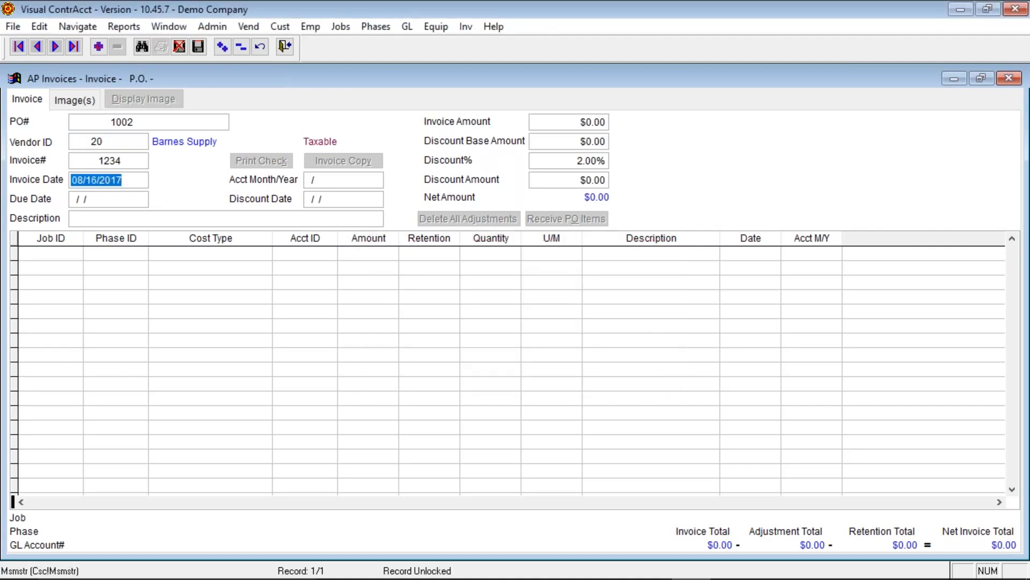
{"action": "key", "text": "Tab"}
{"action": "key", "text": "Tab"}
{"action": "key", "text": "Tab"}
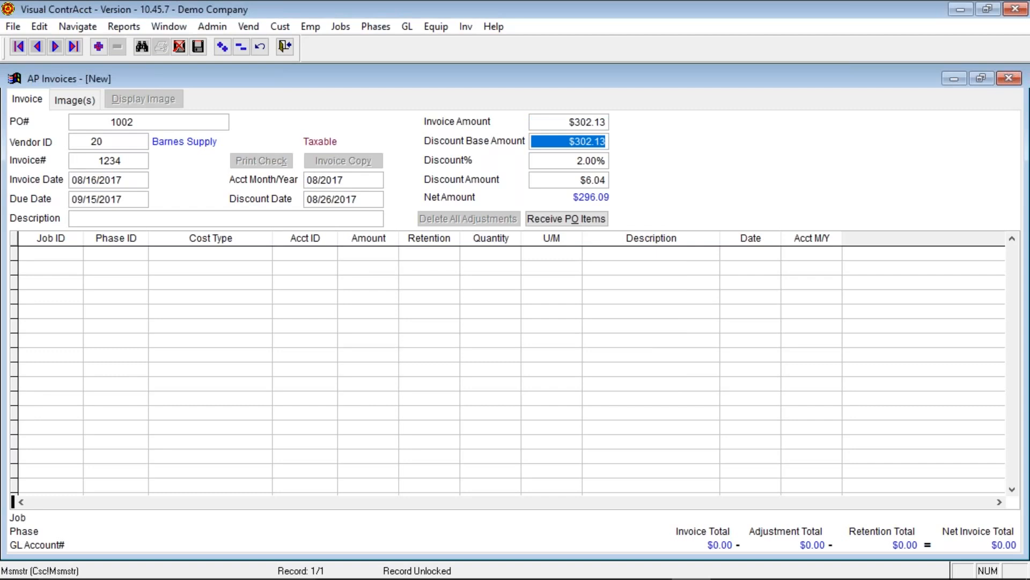
{"action": "left_click", "coordinate": [544, 221]}
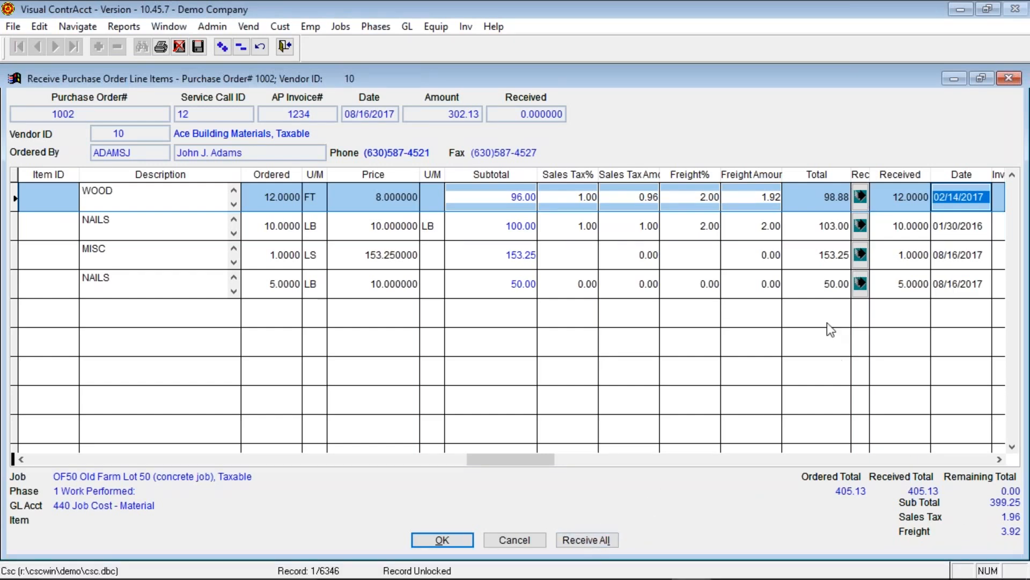
- Receive every PO 1002 line on invoice 1234 and save the purchase order
{"action": "left_click", "coordinate": [579, 539]}
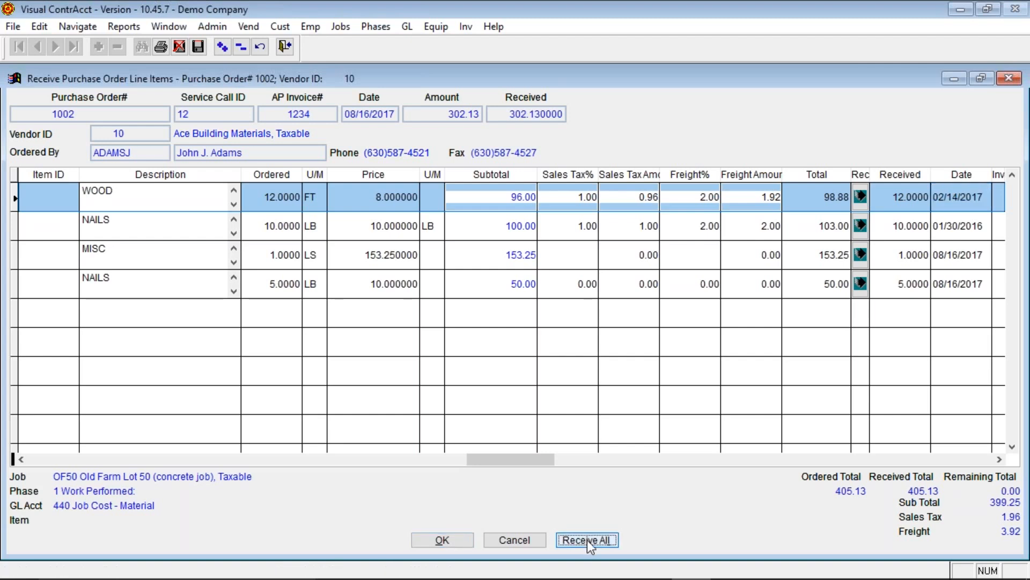
{"action": "left_click", "coordinate": [997, 460]}
{"action": "left_click", "coordinate": [997, 459]}
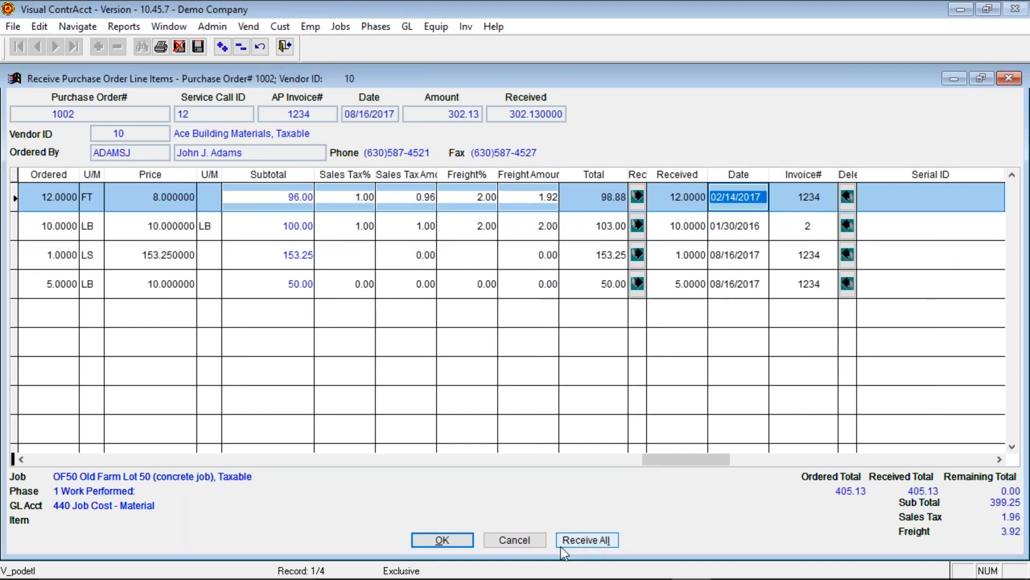
{"action": "left_click", "coordinate": [437, 543]}
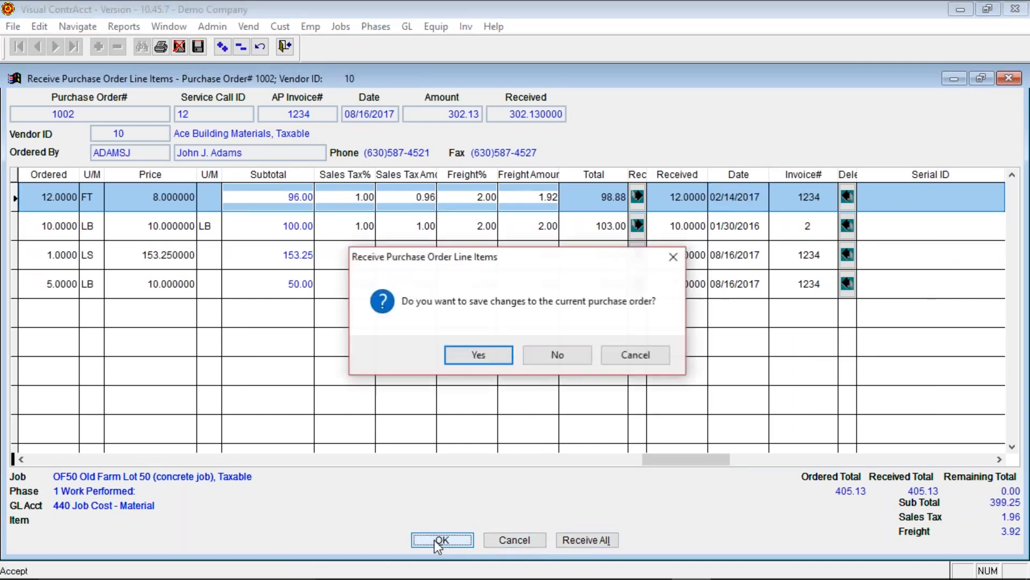
{"action": "left_click", "coordinate": [478, 356]}
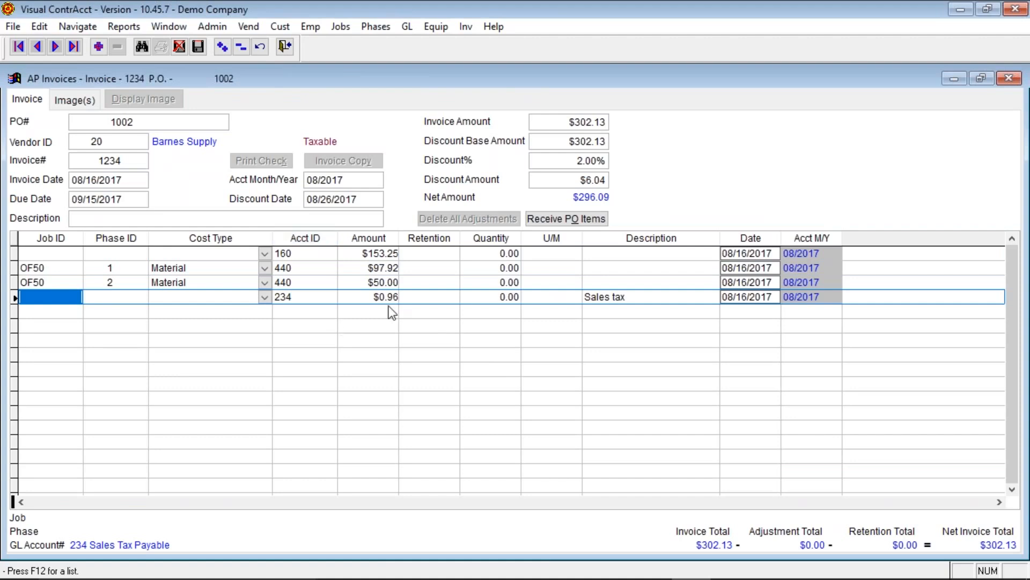
- Set invoice 1234's discount to 0% so net is $302.13, and save it
{"action": "left_click", "coordinate": [562, 160]}
{"action": "type", "text": "0"}
{"action": "key", "text": "Tab"}
{"action": "key", "text": "Tab"}
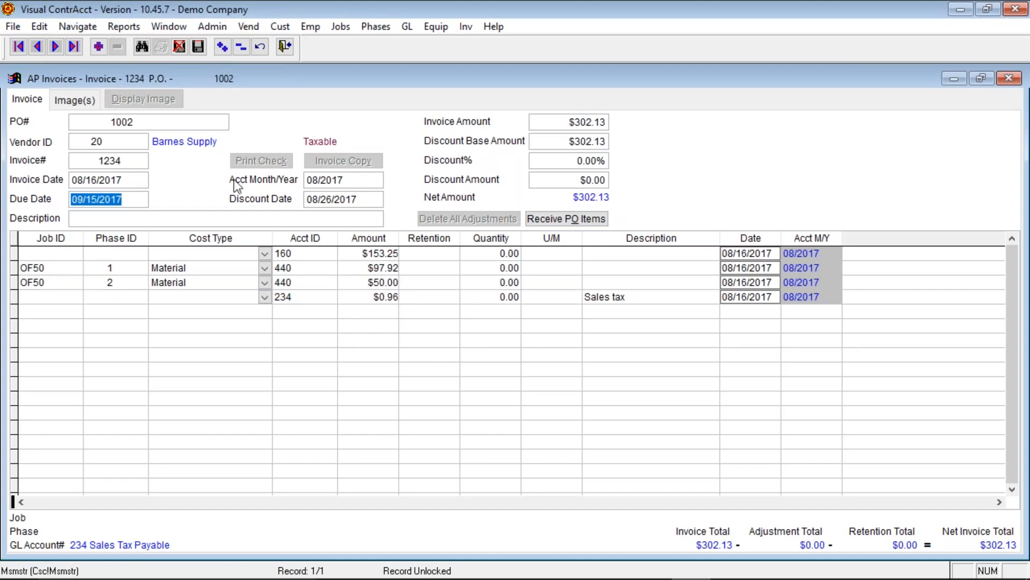
{"action": "left_click", "coordinate": [198, 47]}
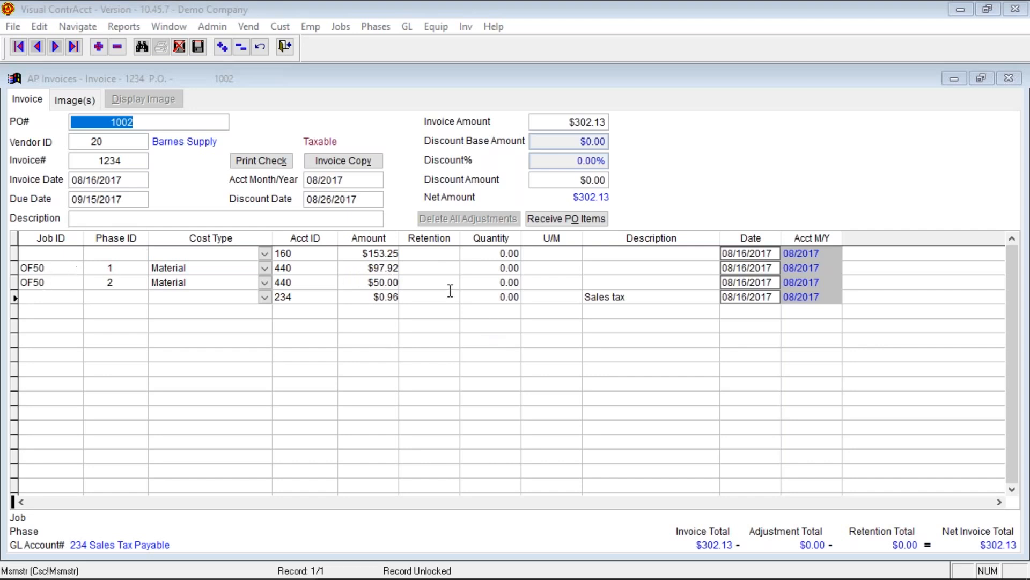
- Try editing the $97.92 material line's quantity, then undo the changes, keeping the PO link
{"action": "left_click", "coordinate": [441, 269]}
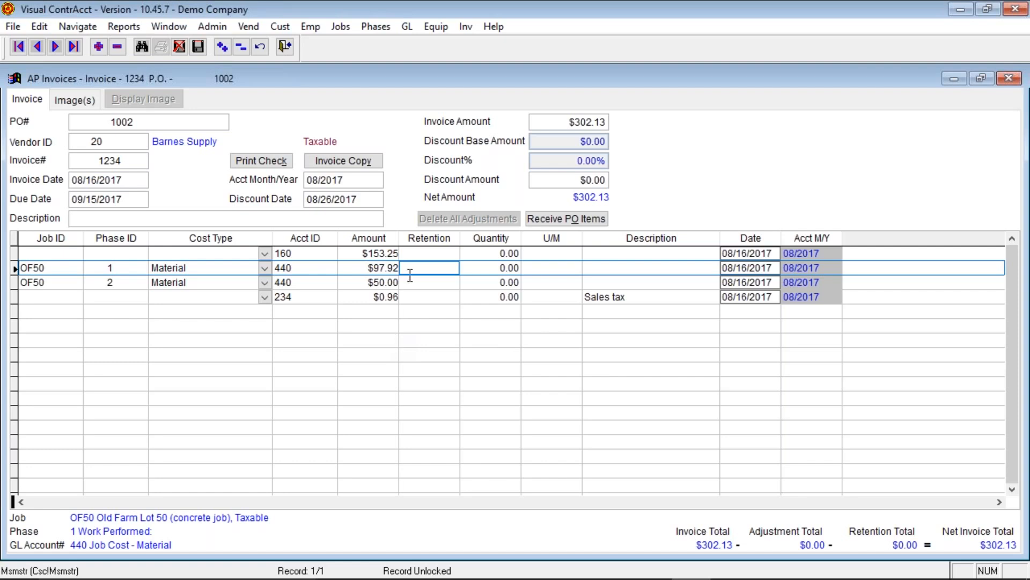
{"action": "key", "text": "Tab"}
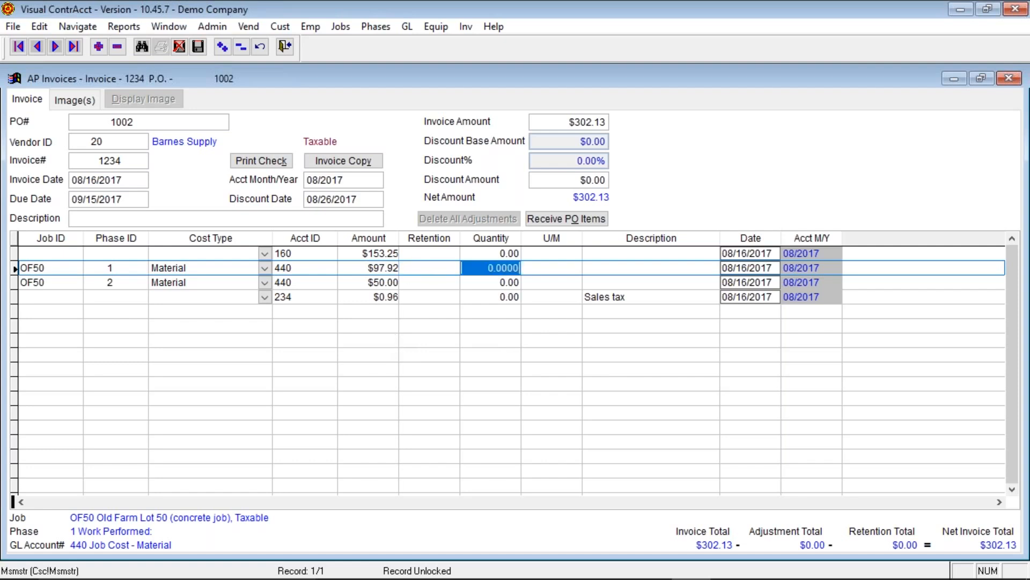
{"action": "type", "text": "1."}
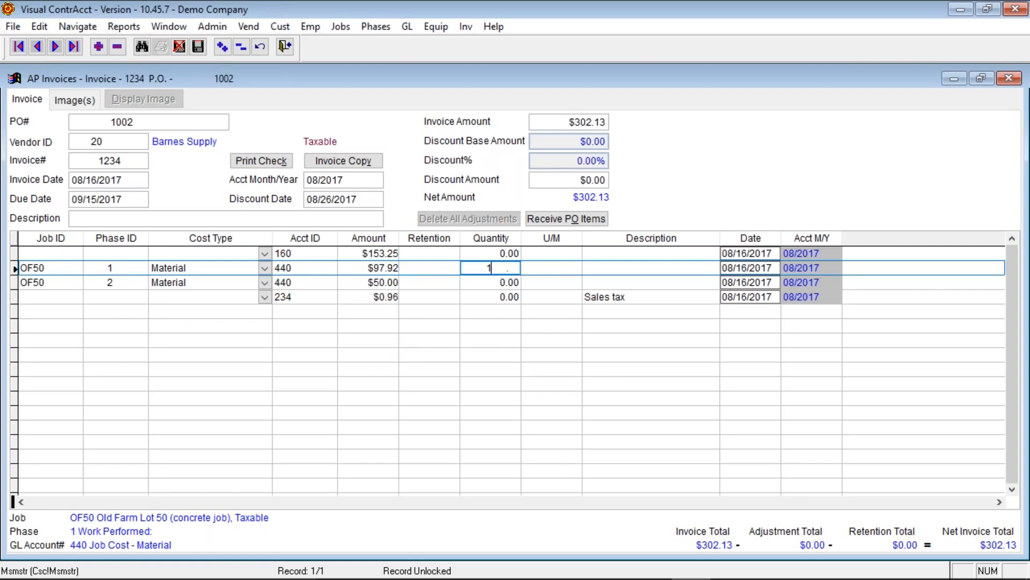
{"action": "key", "text": "Tab"}
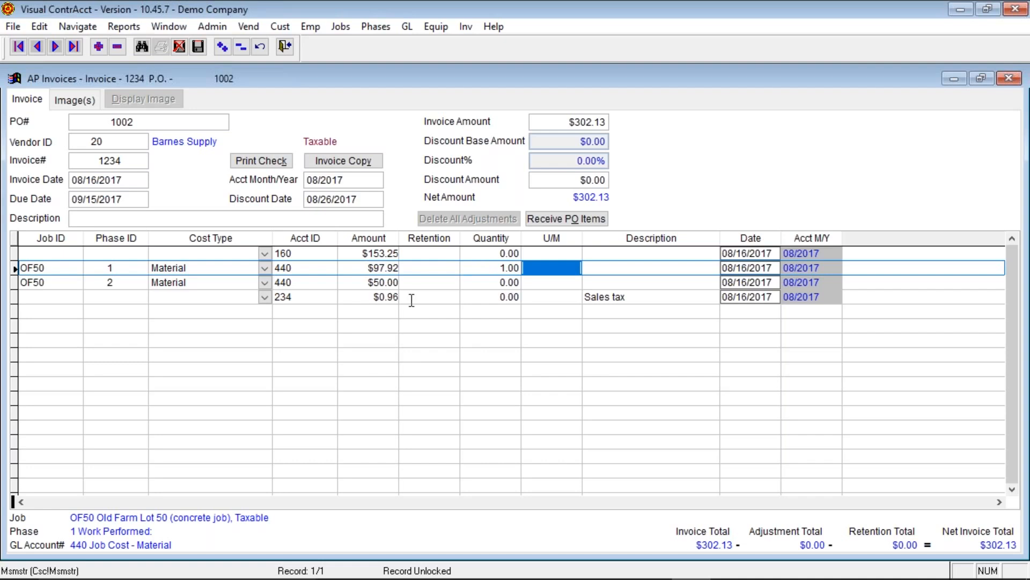
{"action": "left_click", "coordinate": [409, 272]}
{"action": "key", "text": "Tab"}
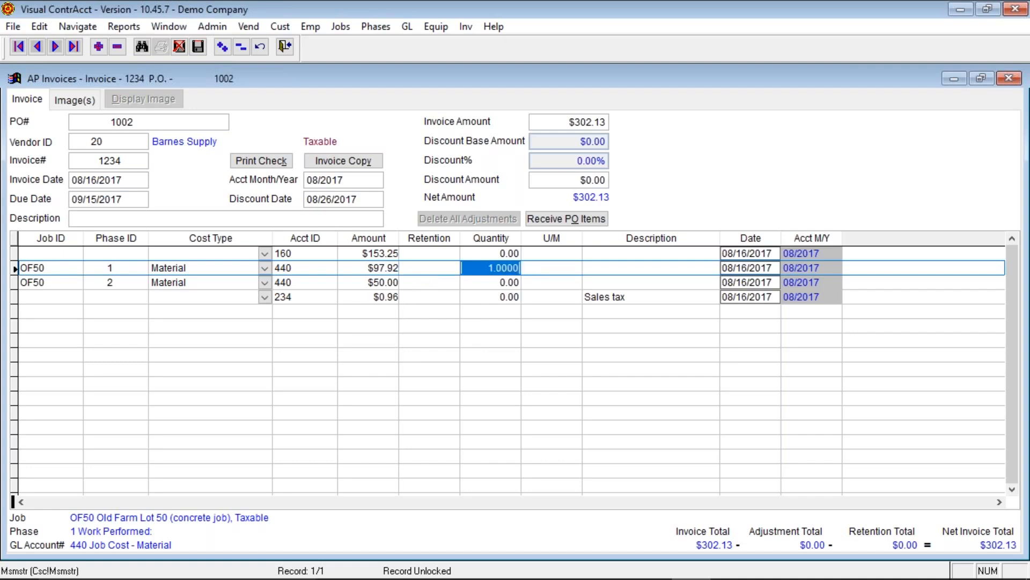
{"action": "type", "text": "0 ."}
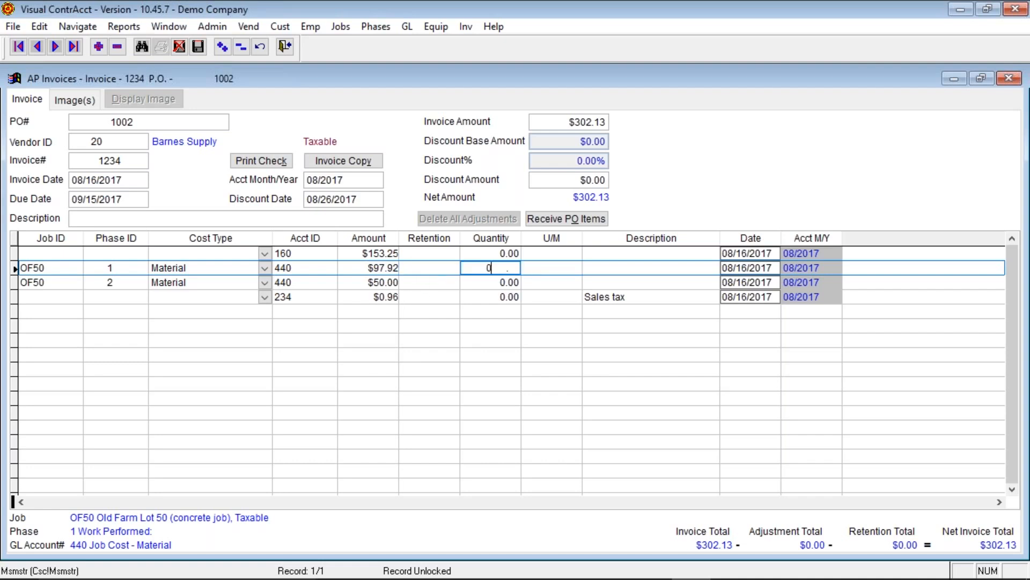
{"action": "left_click", "coordinate": [179, 48]}
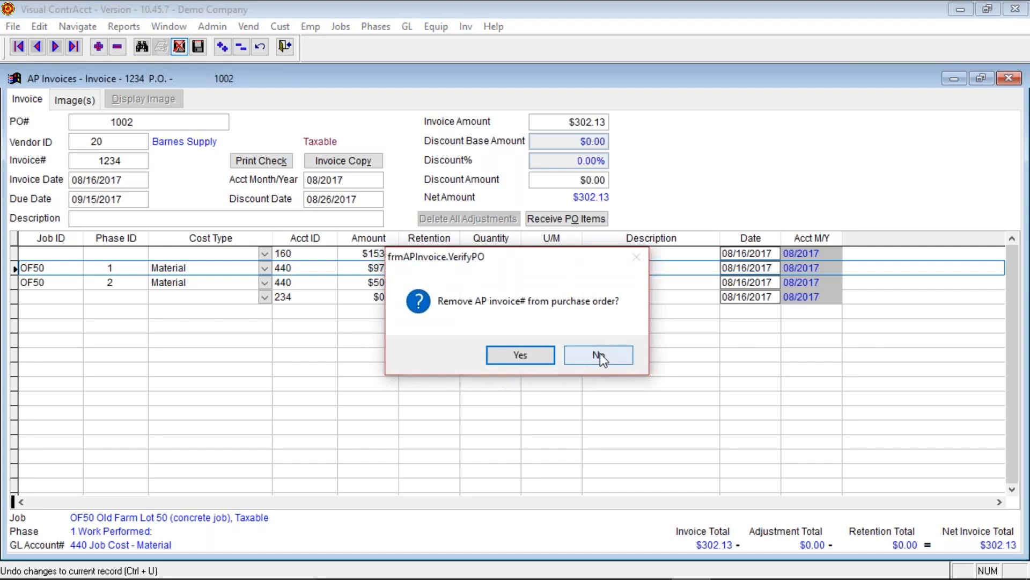
{"action": "left_click", "coordinate": [604, 356]}
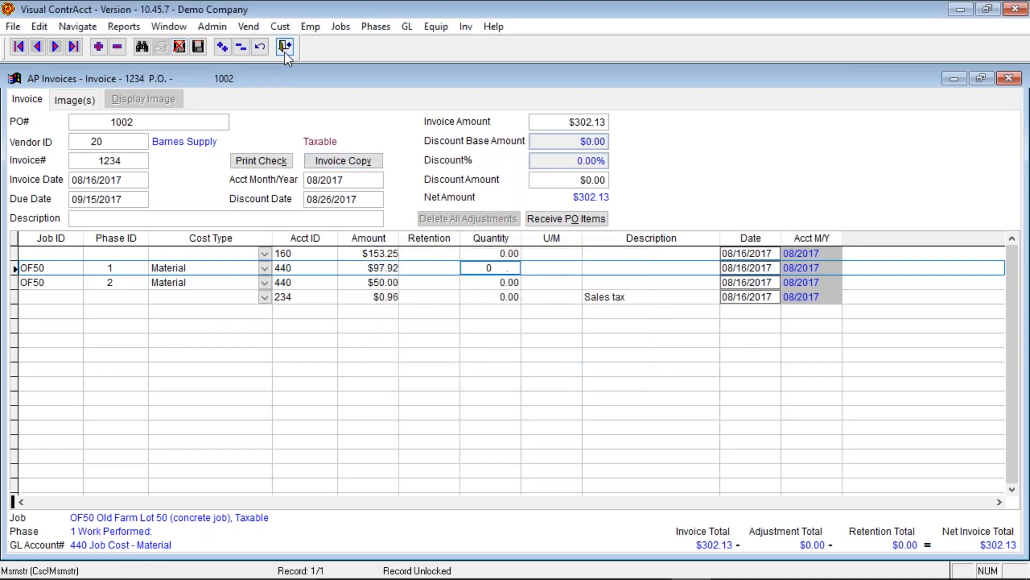
- Save the invoice and start a new blank AP invoice at the Vendor ID field
{"action": "left_click", "coordinate": [199, 47]}
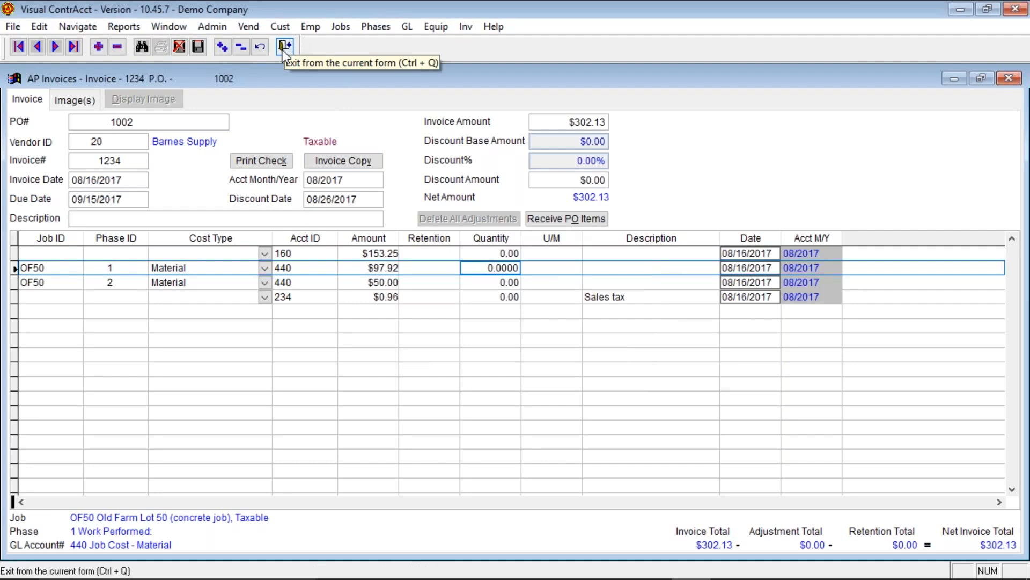
{"action": "left_click", "coordinate": [99, 46]}
{"action": "left_click", "coordinate": [114, 143]}
- Enter vendor 30, invoice 45 with the default 08/16/2017 date, and a $100.00 amount
{"action": "type", "text": "30"}
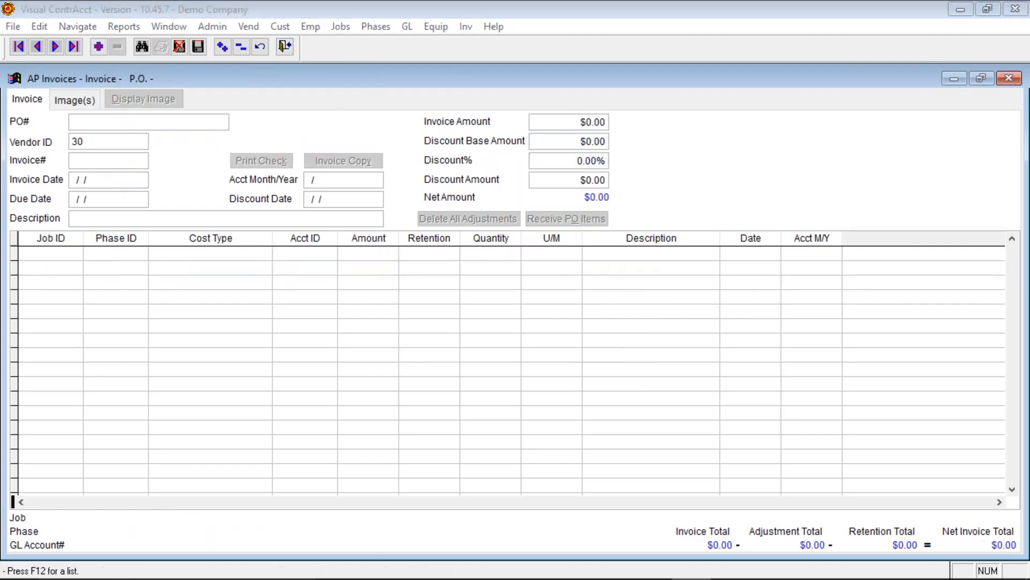
{"action": "key", "text": "Tab"}
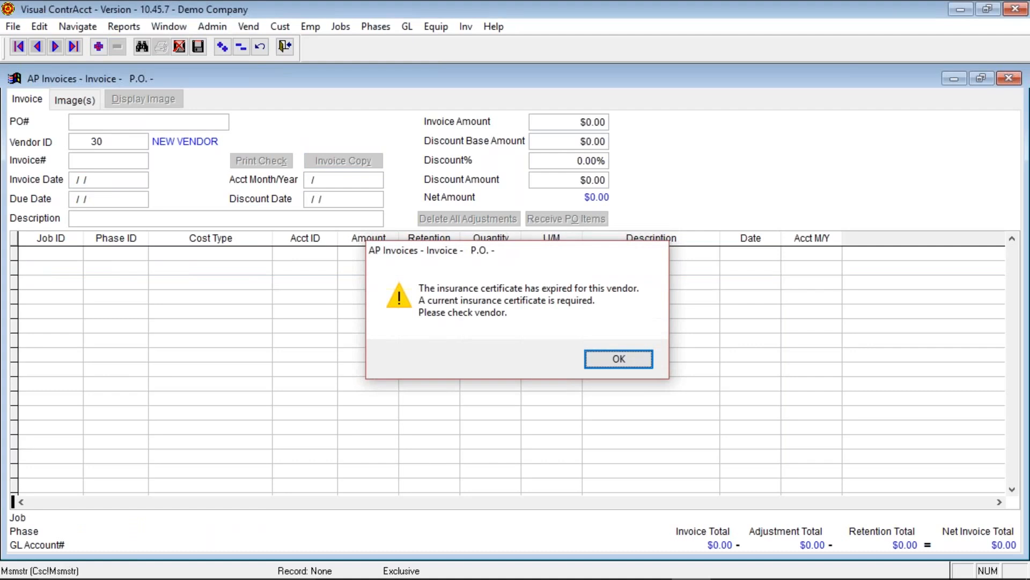
{"action": "key", "text": "Return"}
{"action": "type", "text": "45"}
{"action": "key", "text": "Tab"}
{"action": "key", "text": "Tab"}
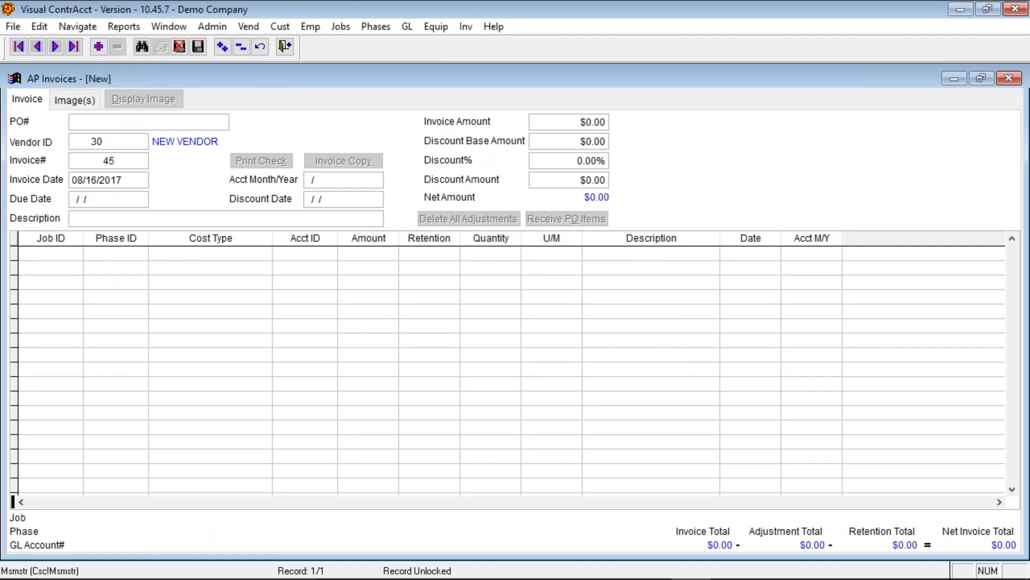
{"action": "key", "text": "Tab"}
{"action": "type", "text": "100"}
{"action": "key", "text": "Tab"}
{"action": "key", "text": "Tab"}
{"action": "key", "text": "Tab"}
{"action": "key", "text": "Tab"}
{"action": "key", "text": "Tab"}
{"action": "key", "text": "Tab"}
{"action": "key", "text": "Tab"}
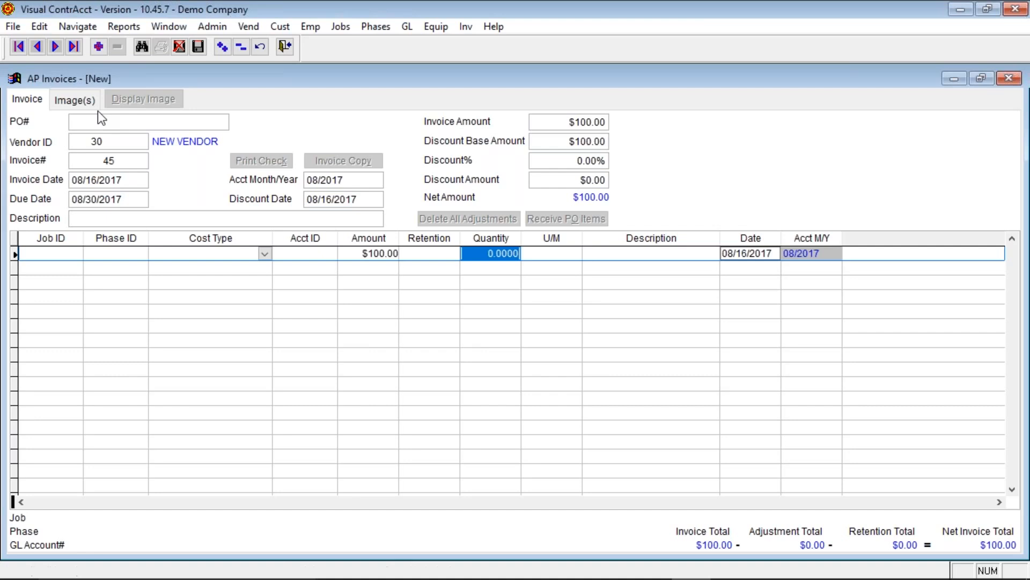
{"action": "left_click", "coordinate": [72, 258]}
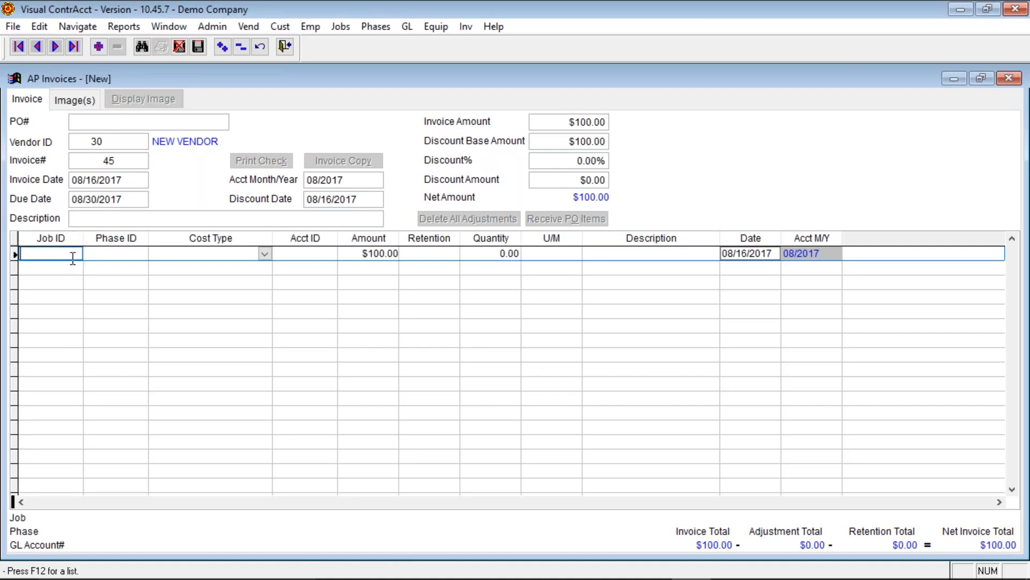
- Charge the line to job 50 Lakewood Apartments, phase 11000 Kitchen, with $10.00 retention
{"action": "key", "text": "F12"}
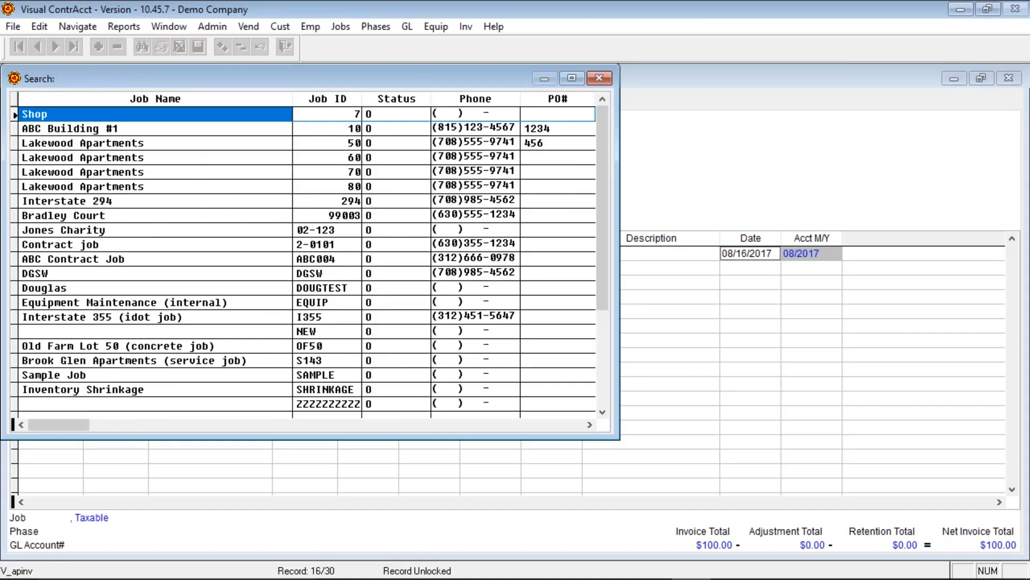
{"action": "key", "text": "Down"}
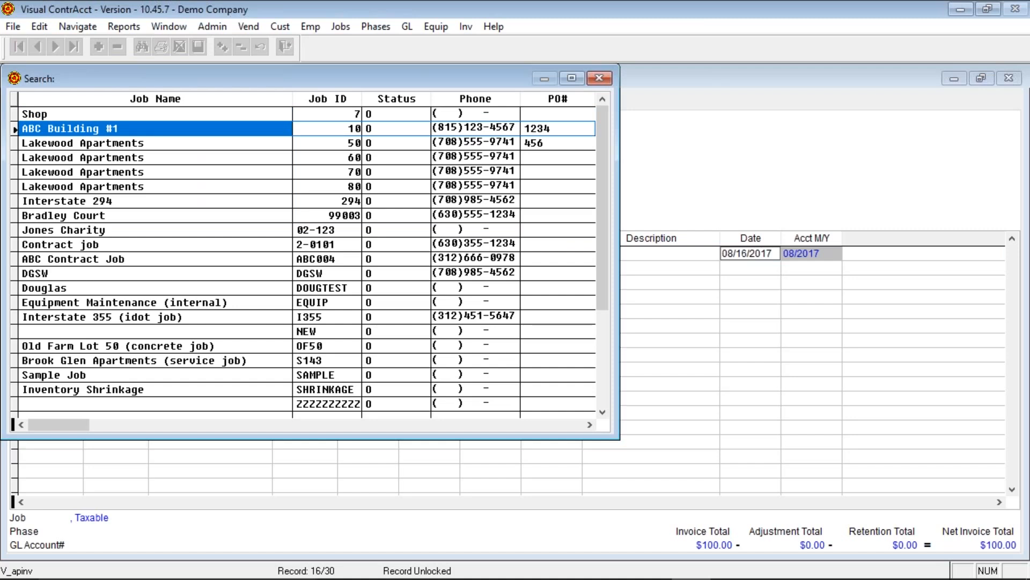
{"action": "key", "text": "Down"}
{"action": "key", "text": "Return"}
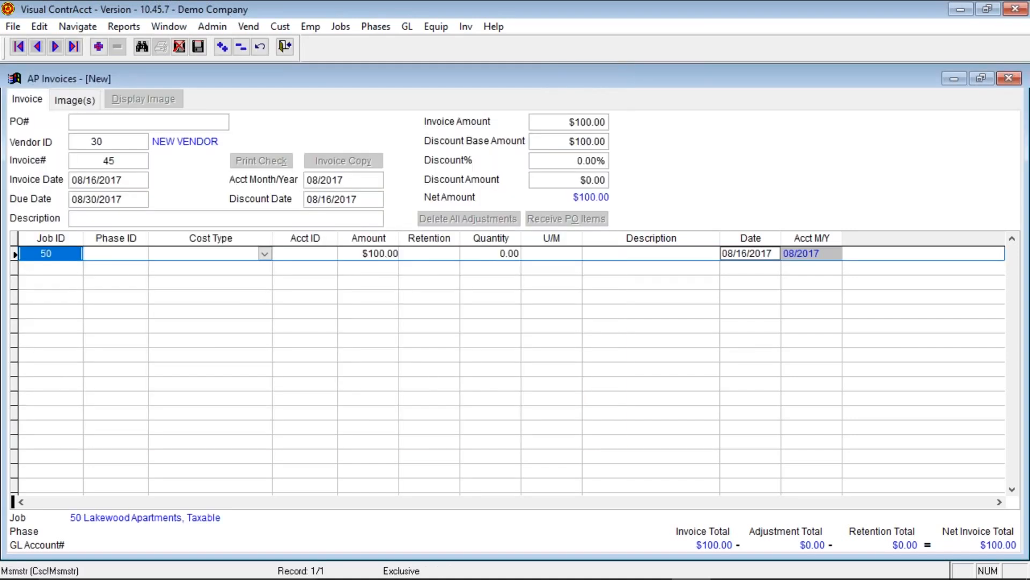
{"action": "type", "text": "1"}
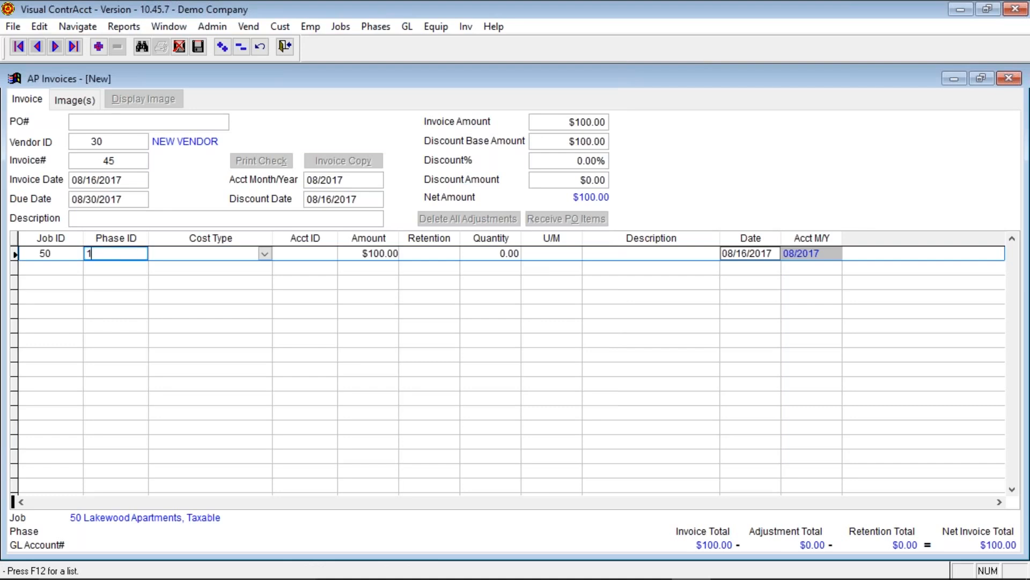
{"action": "type", "text": "0"}
{"action": "key", "text": "Return"}
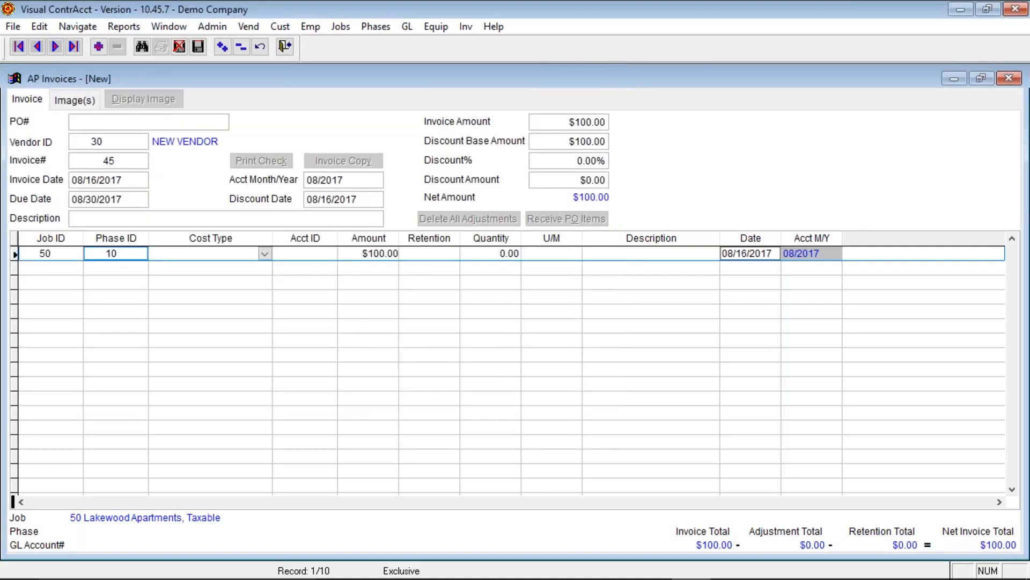
{"action": "key", "text": "Return"}
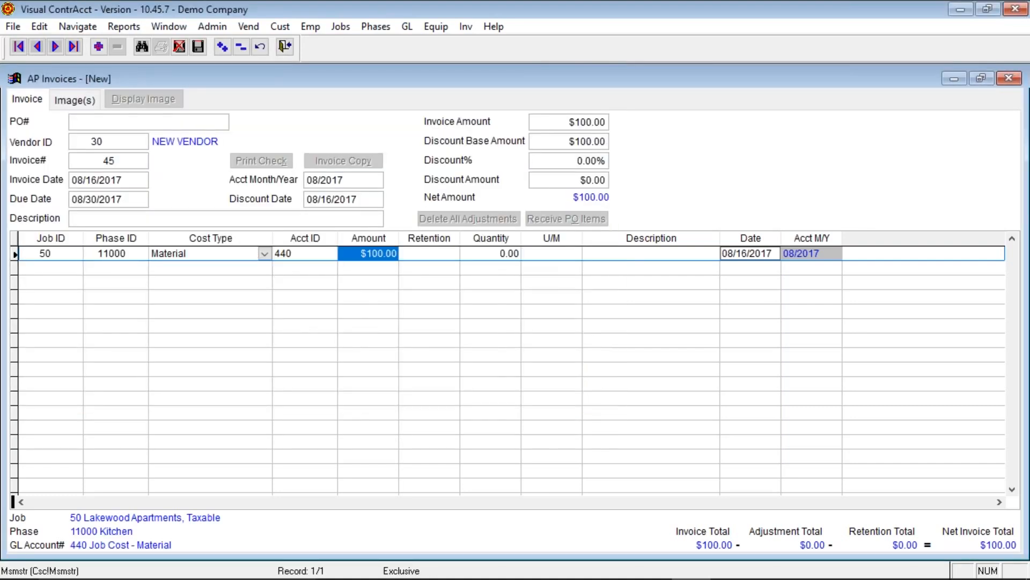
{"action": "key", "text": "Return"}
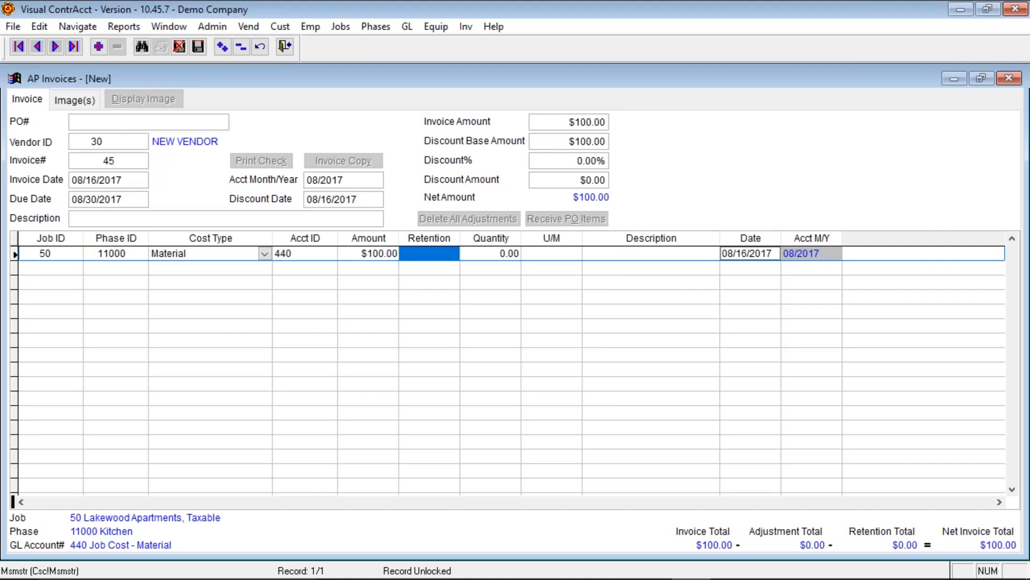
{"action": "type", "text": "10"}
{"action": "key", "text": "Return"}
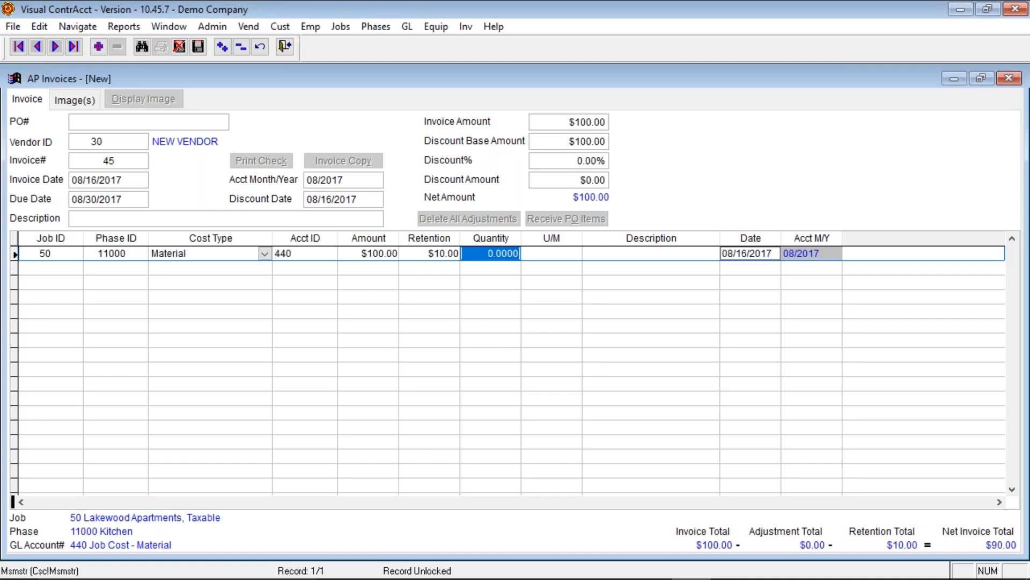
- Pass the quantity, unit and description cells and save invoice 45 at $90.00 net
{"action": "key", "text": "Tab"}
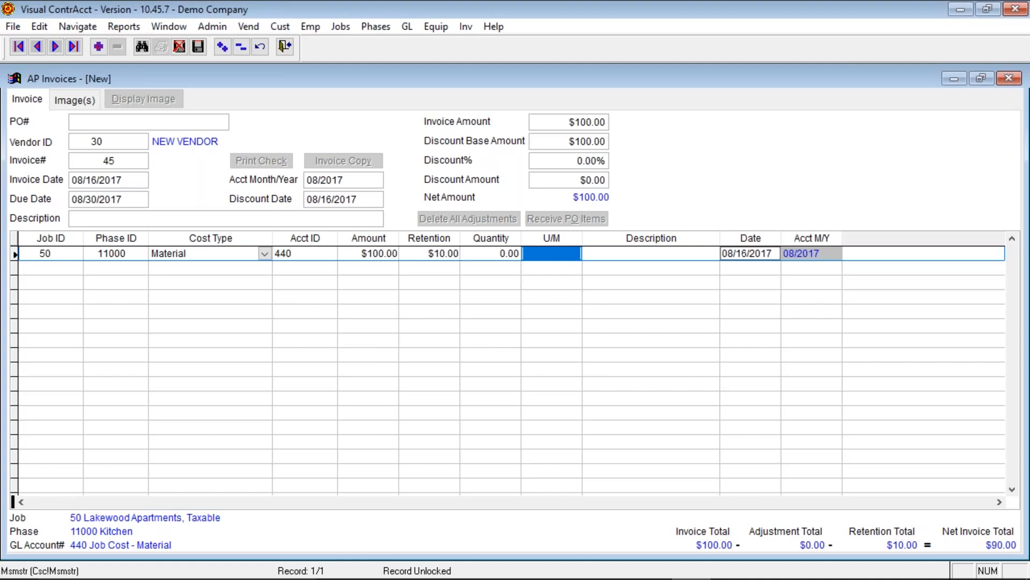
{"action": "key", "text": "Tab"}
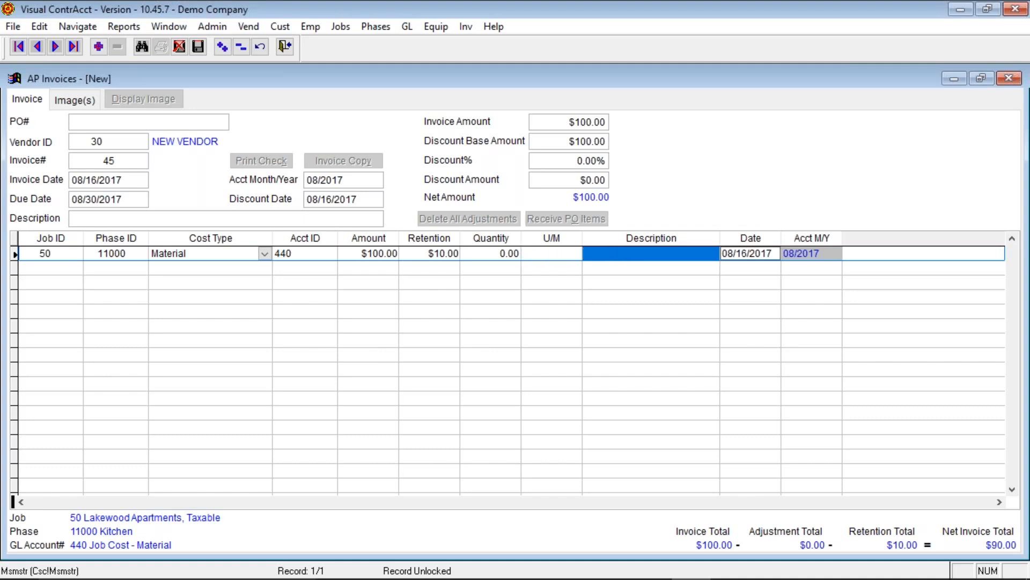
{"action": "key", "text": "Tab"}
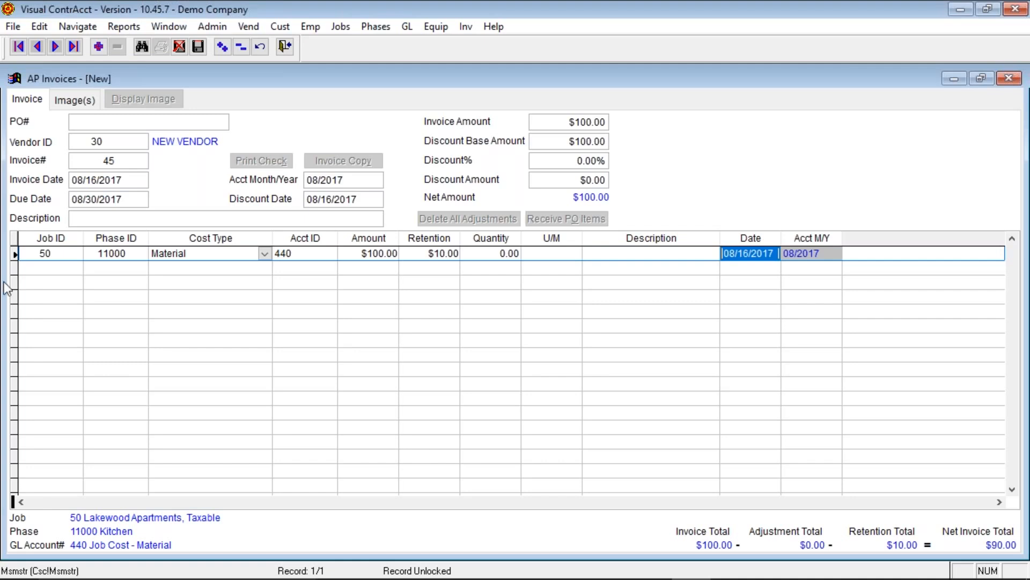
{"action": "left_click", "coordinate": [198, 47]}
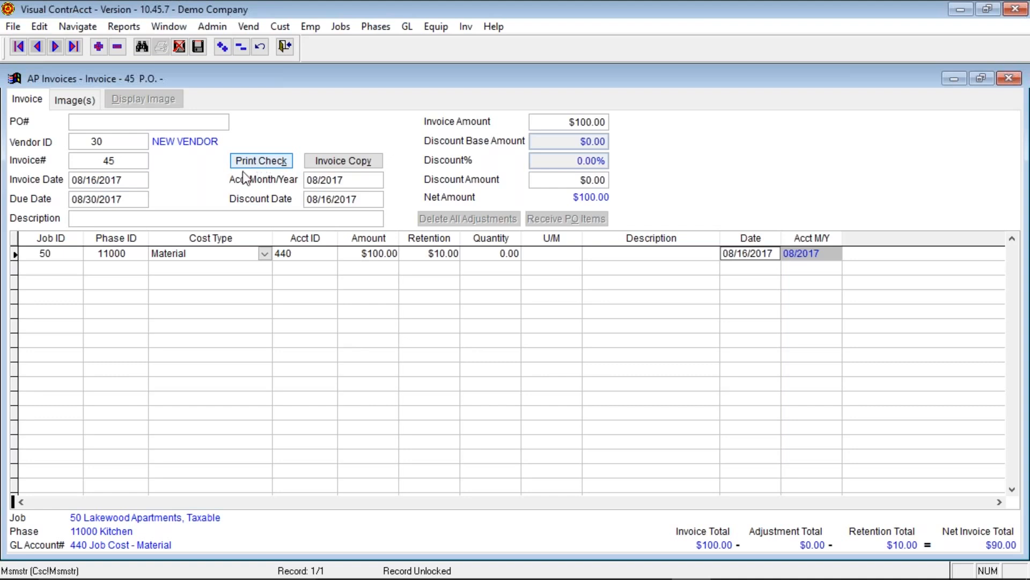
- Print check 1049 for invoice 45 to the screen and scroll through the preview
{"action": "left_click", "coordinate": [259, 162]}
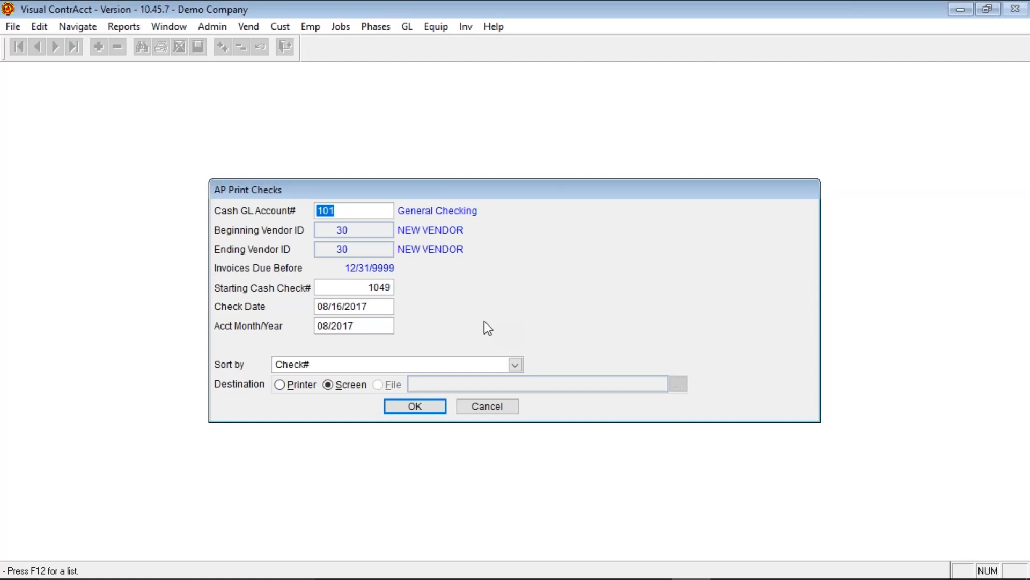
{"action": "left_click", "coordinate": [336, 288]}
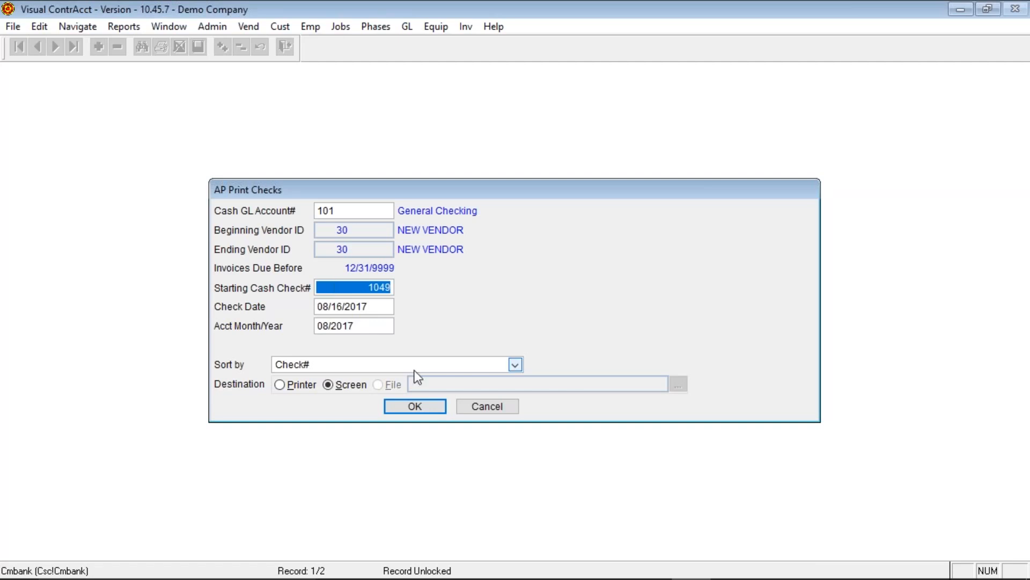
{"action": "left_click", "coordinate": [435, 407]}
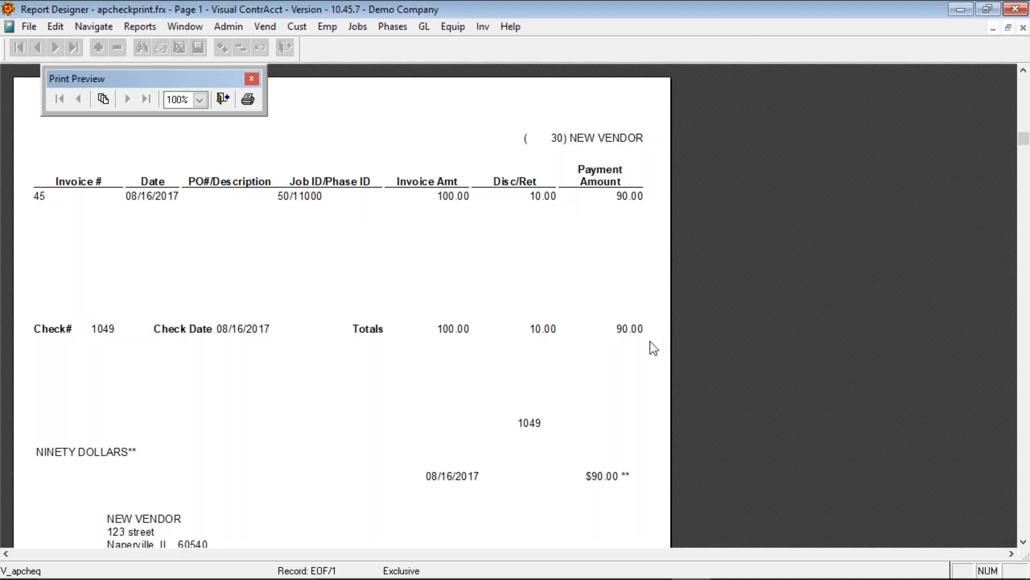
{"action": "scroll", "coordinate": [617, 466], "scroll_direction": "down", "scroll_amount": 5}
{"action": "scroll", "coordinate": [615, 473], "scroll_direction": "down", "scroll_amount": 7}
{"action": "scroll", "coordinate": [615, 469], "scroll_direction": "up", "scroll_amount": 6}
{"action": "scroll", "coordinate": [615, 462], "scroll_direction": "up", "scroll_amount": 8}
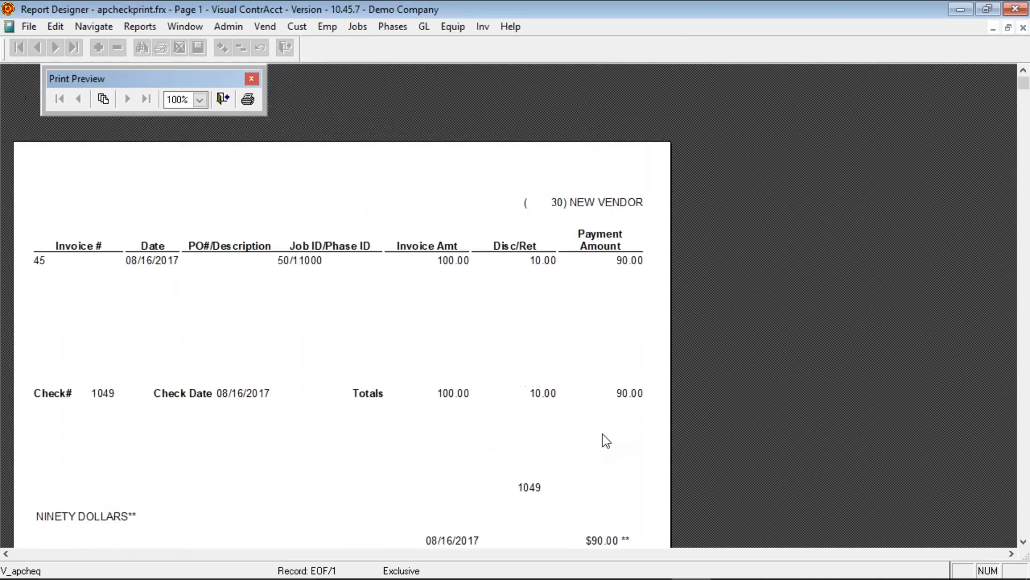
- Close the check preview and step through invoice 45's line item cells
{"action": "left_click", "coordinate": [224, 100]}
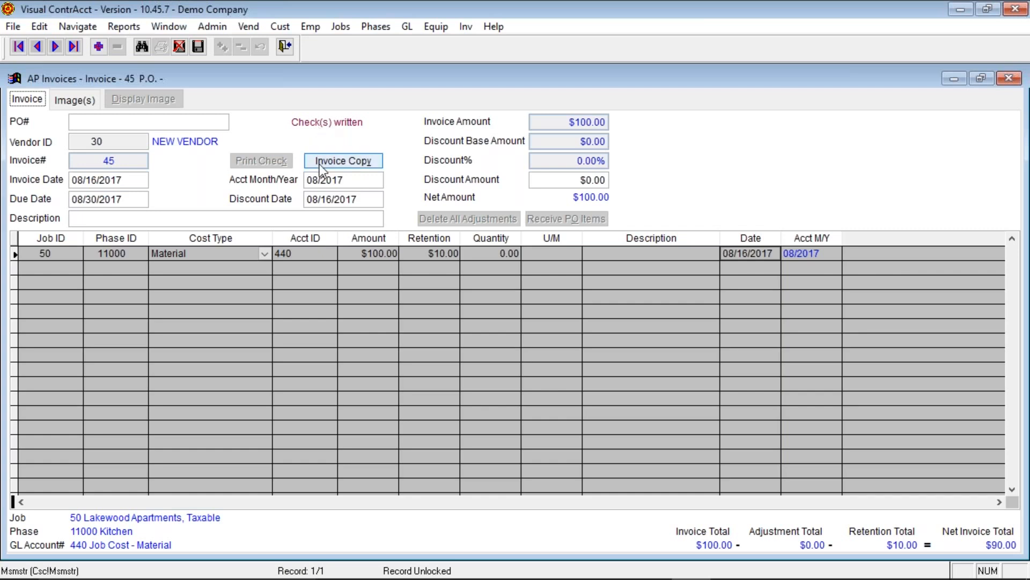
{"action": "left_click", "coordinate": [289, 255]}
{"action": "left_click", "coordinate": [376, 253]}
{"action": "left_click", "coordinate": [426, 255]}
{"action": "key", "text": "Tab"}
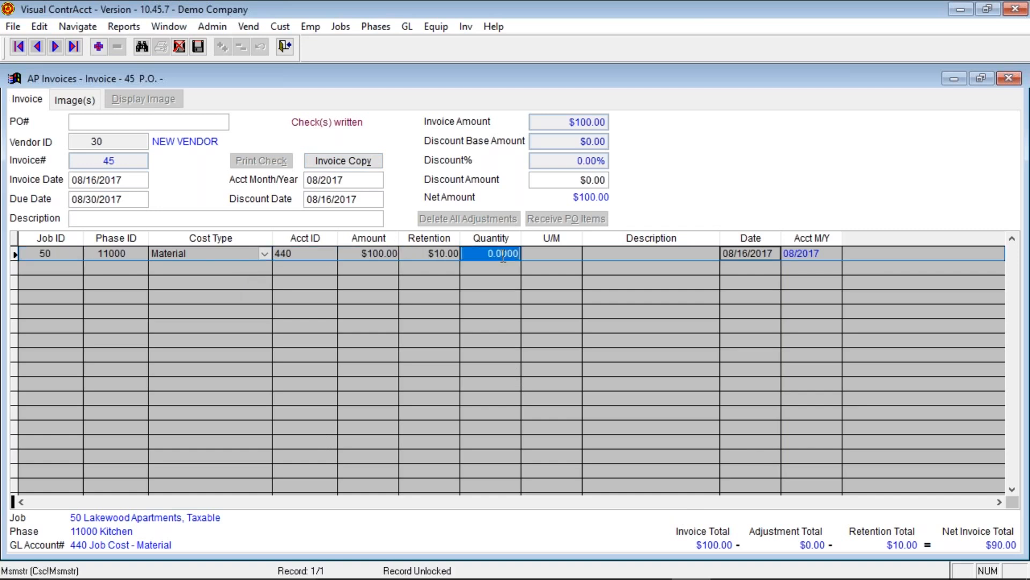
- Copy invoice 45 to new invoice 46 dated 09/16/2017 in period 09/2017
{"action": "left_click", "coordinate": [367, 164]}
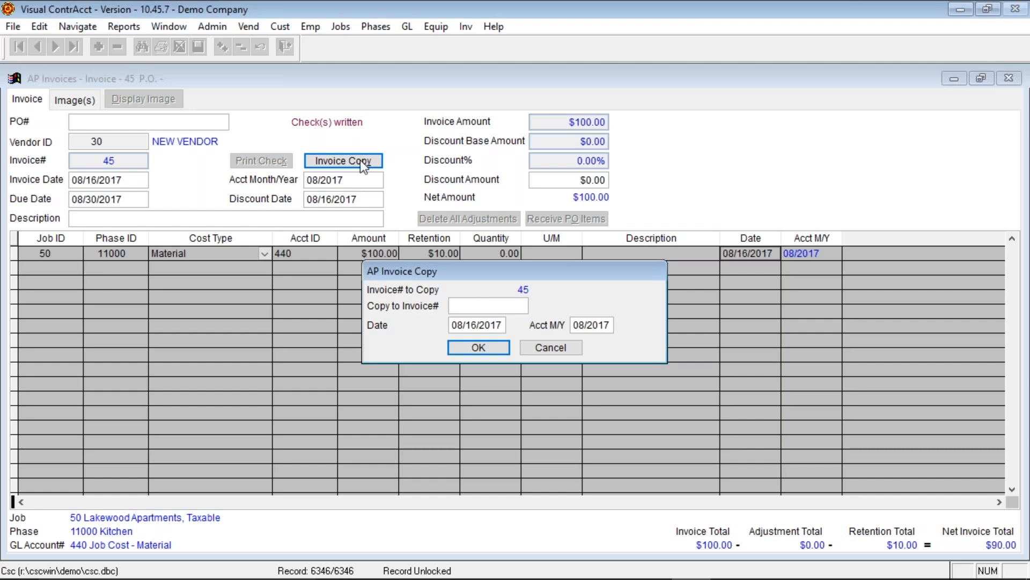
{"action": "type", "text": "4"}
{"action": "type", "text": "6"}
{"action": "type", "text": "0"}
{"action": "type", "text": "9162017"}
{"action": "type", "text": "0"}
{"action": "type", "text": "92017"}
{"action": "key", "text": "Return"}
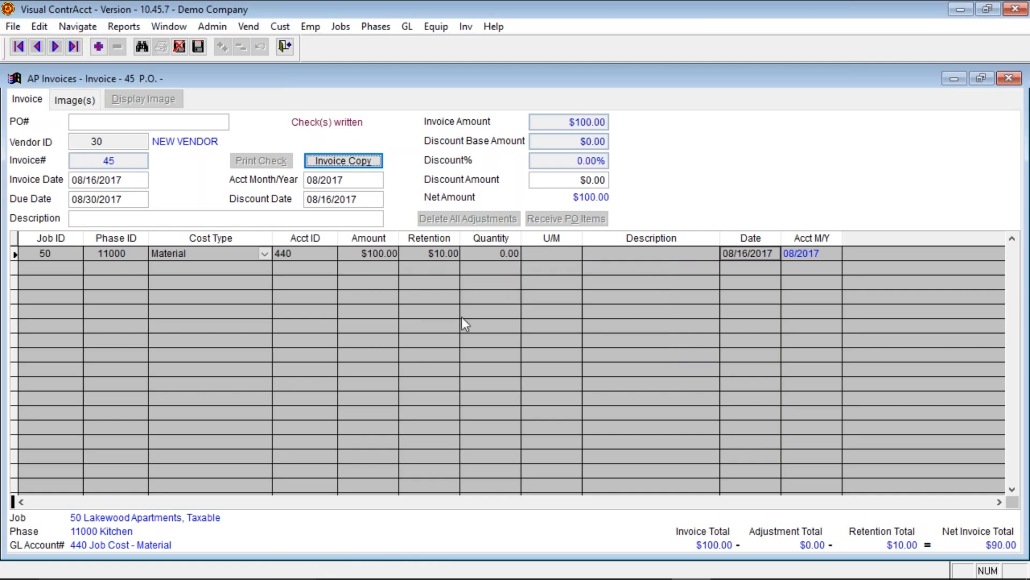
- Open invoice 46 and look over its amount, phase and job cells
{"action": "left_click", "coordinate": [141, 47]}
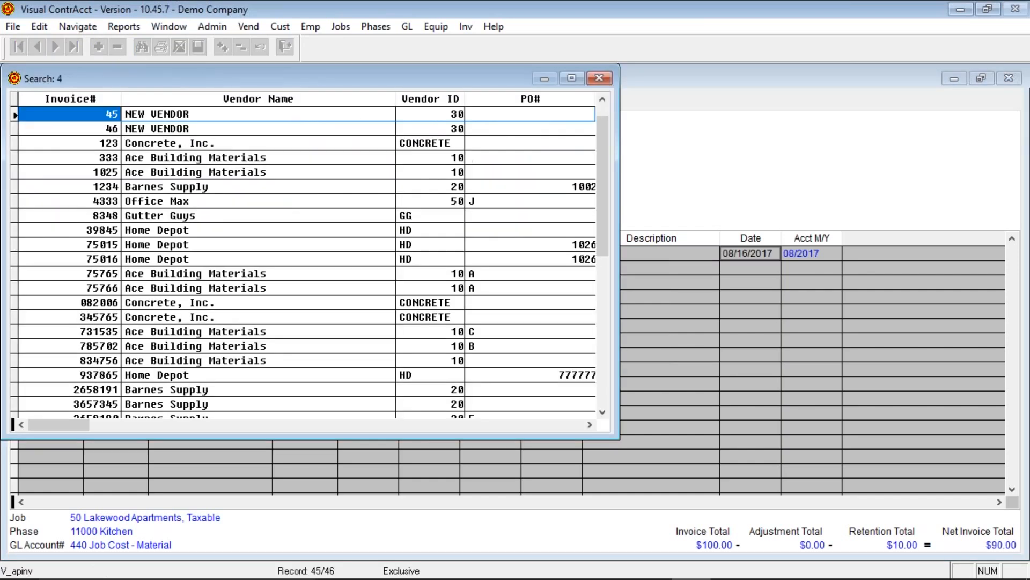
{"action": "type", "text": "46"}
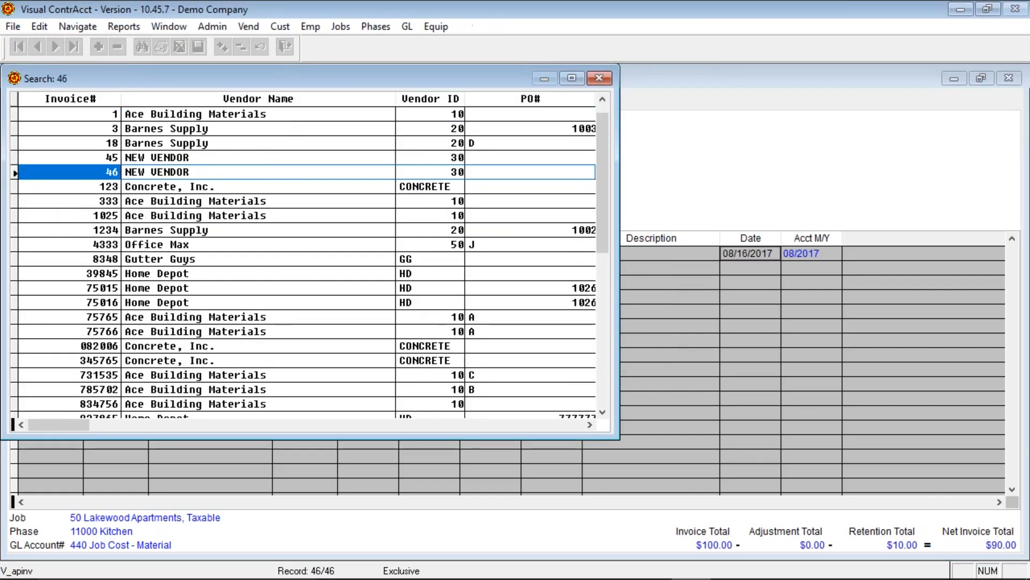
{"action": "key", "text": "Return"}
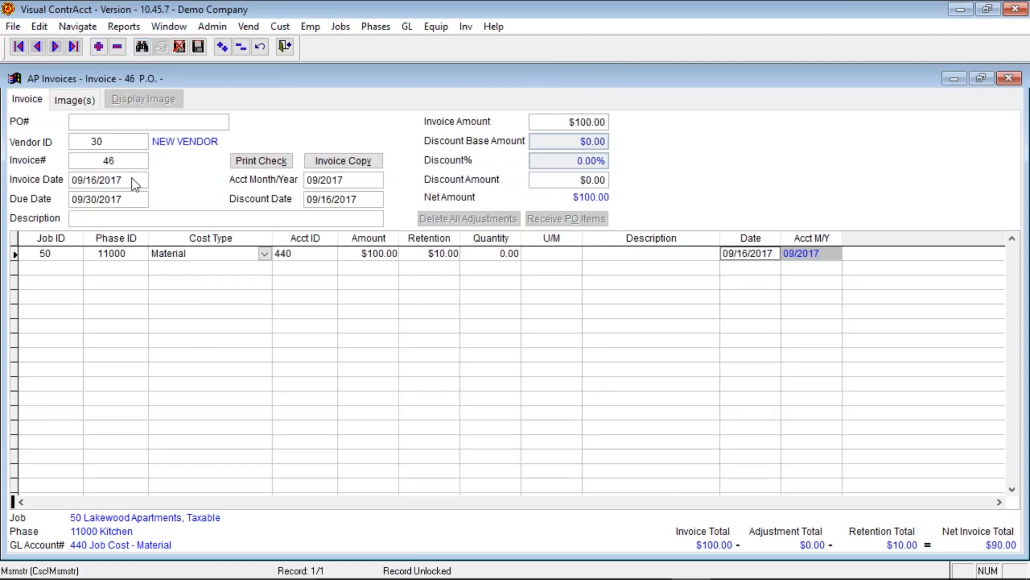
{"action": "left_click", "coordinate": [547, 122]}
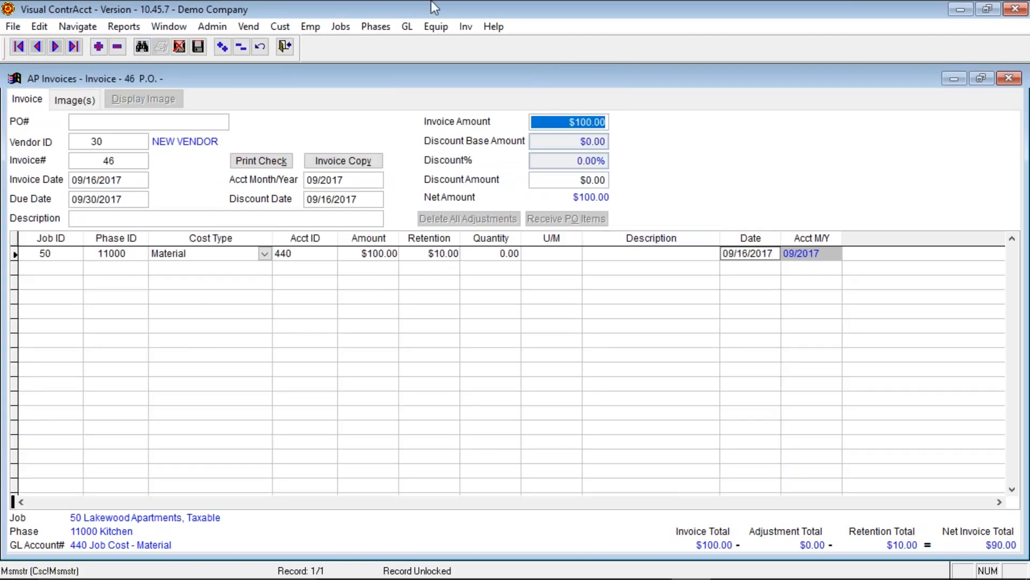
{"action": "left_click", "coordinate": [102, 254]}
{"action": "double_click", "coordinate": [117, 255]}
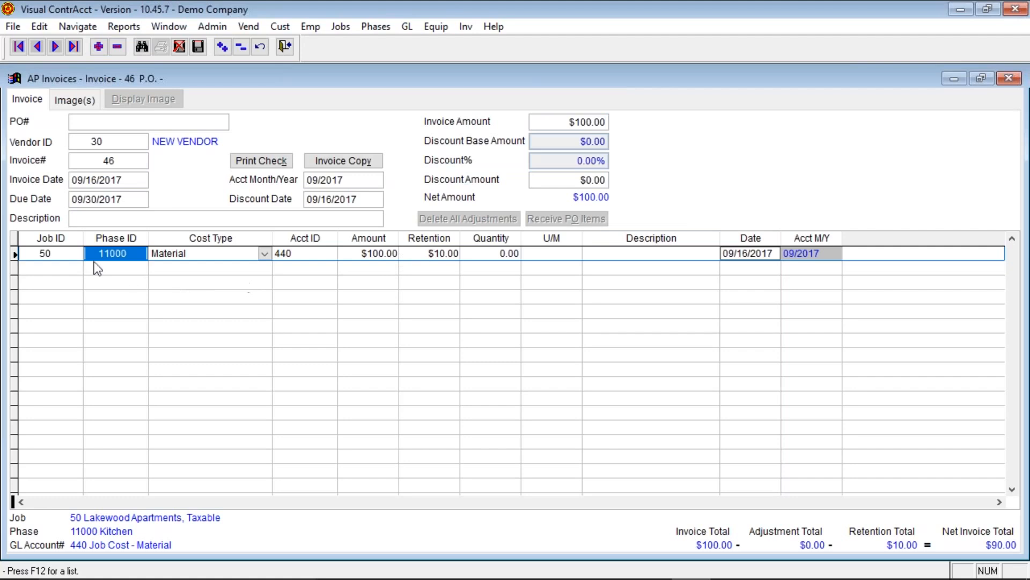
{"action": "key", "text": "shift+Tab"}
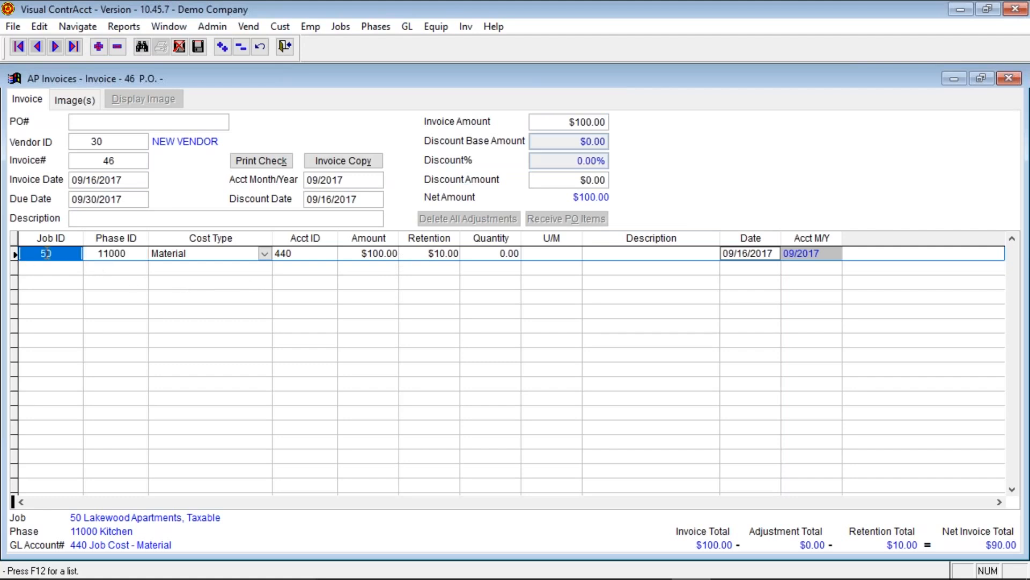
- Switch the line's cost type to Subcontract, making the account 450 Job Cost - Subcontracts
{"action": "left_click", "coordinate": [155, 256]}
{"action": "left_click", "coordinate": [265, 253]}
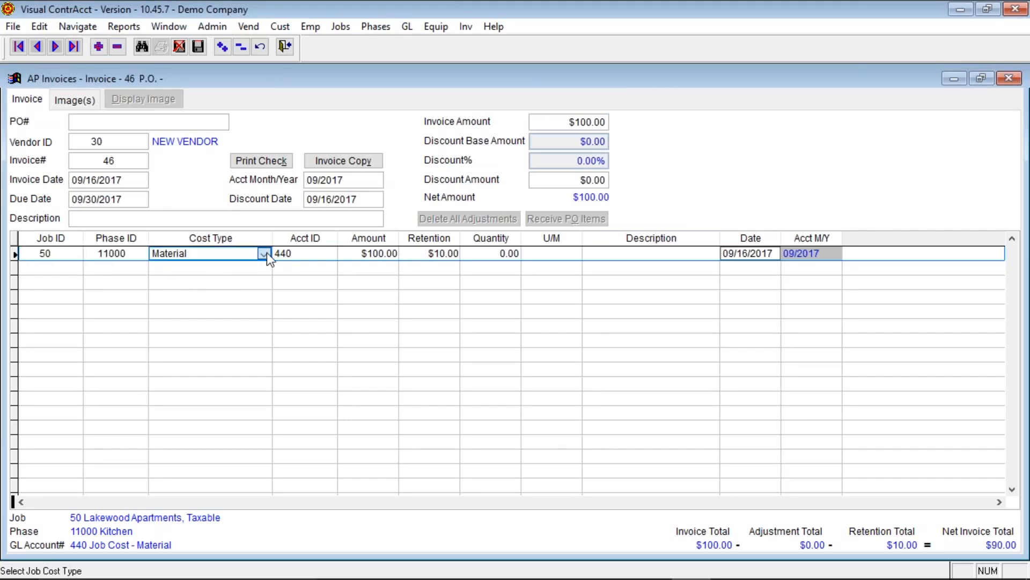
{"action": "left_click", "coordinate": [266, 253]}
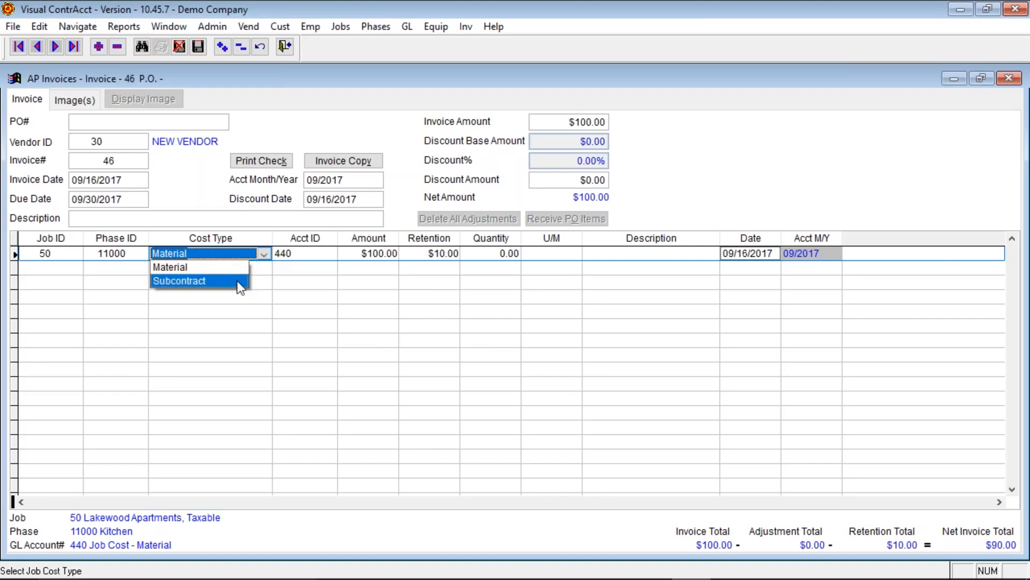
{"action": "left_click", "coordinate": [267, 254]}
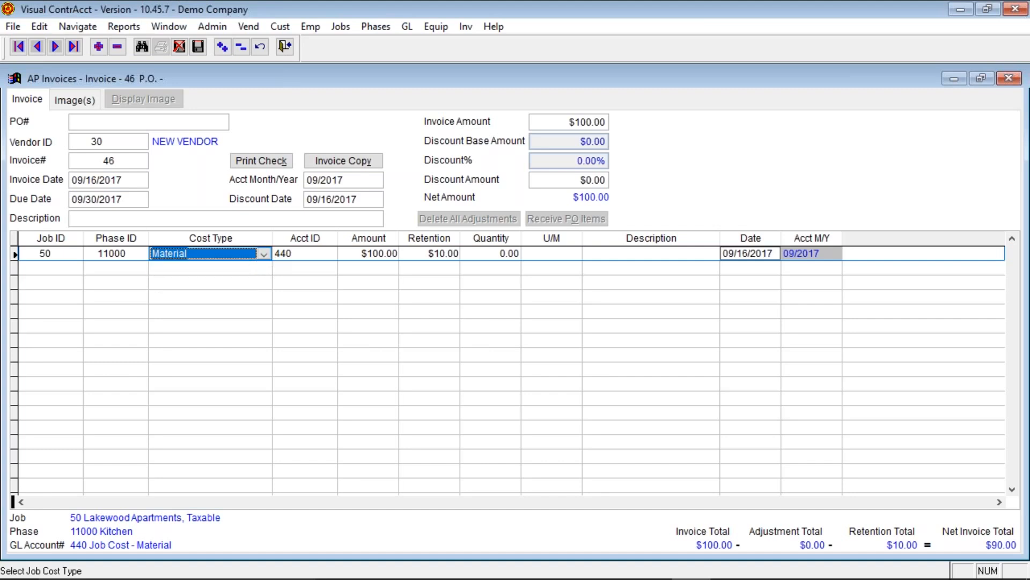
{"action": "left_click", "coordinate": [321, 255]}
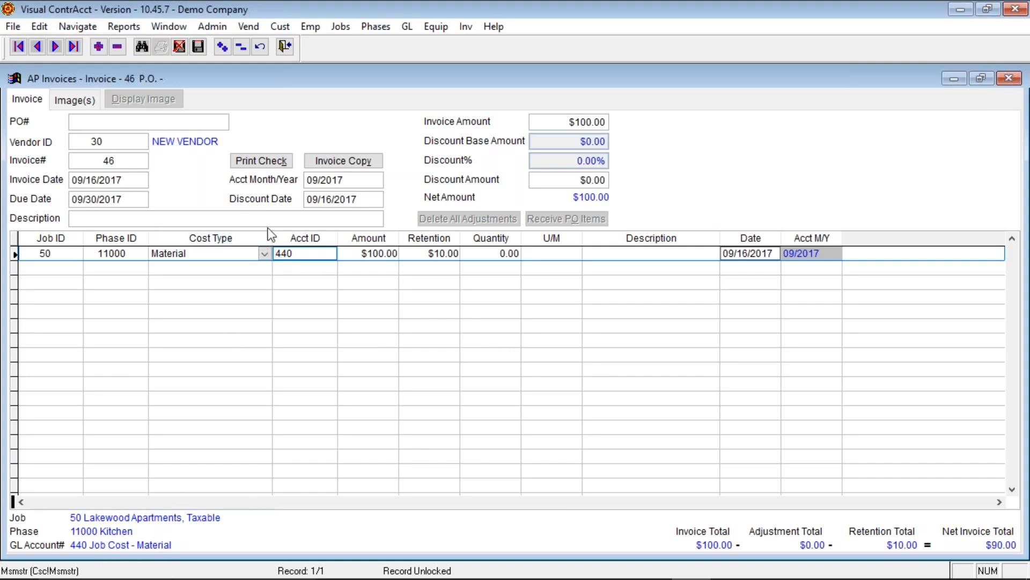
{"action": "left_click", "coordinate": [264, 254]}
{"action": "left_click", "coordinate": [233, 281]}
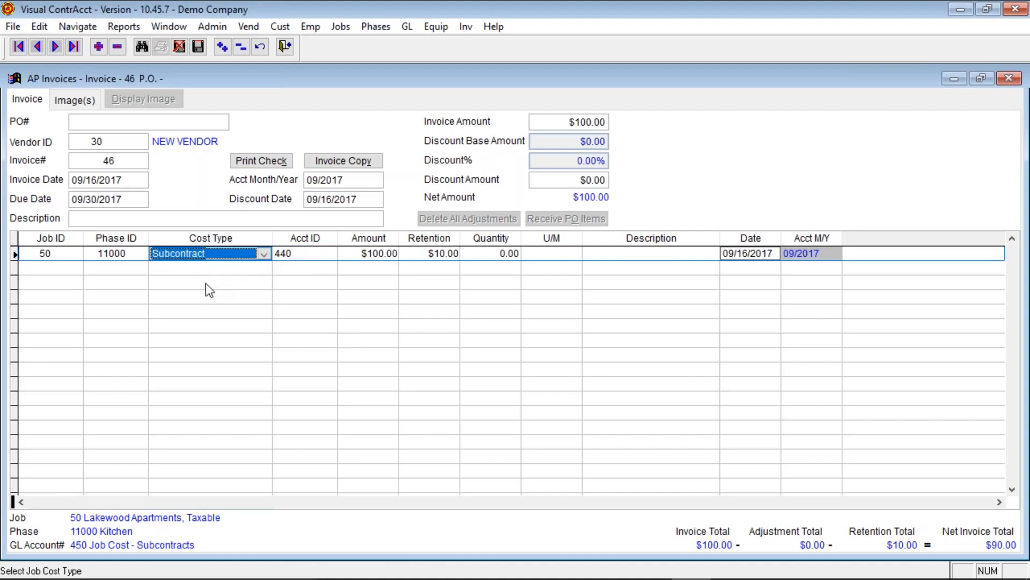
{"action": "key", "text": "Tab"}
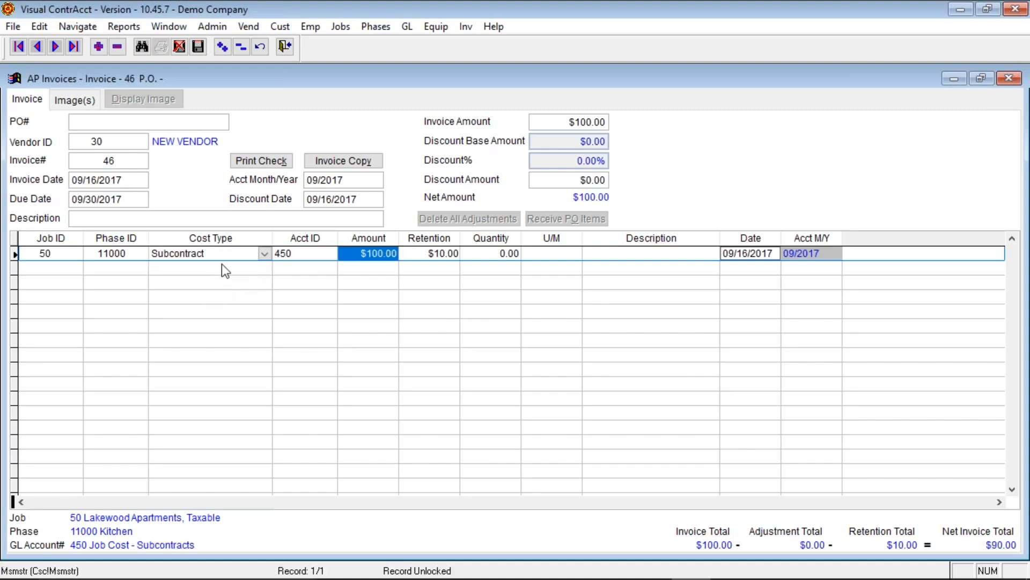
{"action": "left_click", "coordinate": [299, 254]}
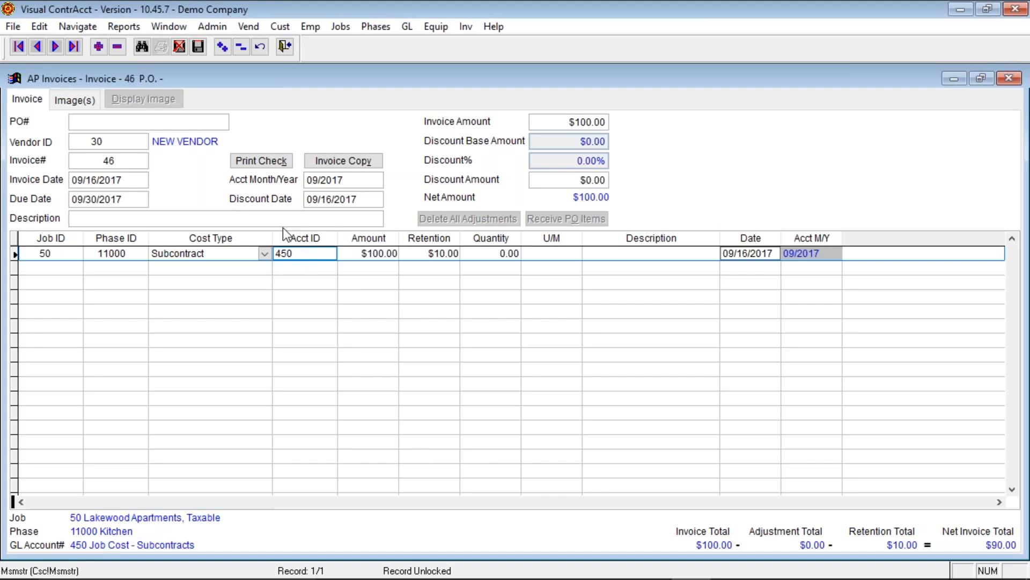
{"action": "left_click", "coordinate": [197, 47]}
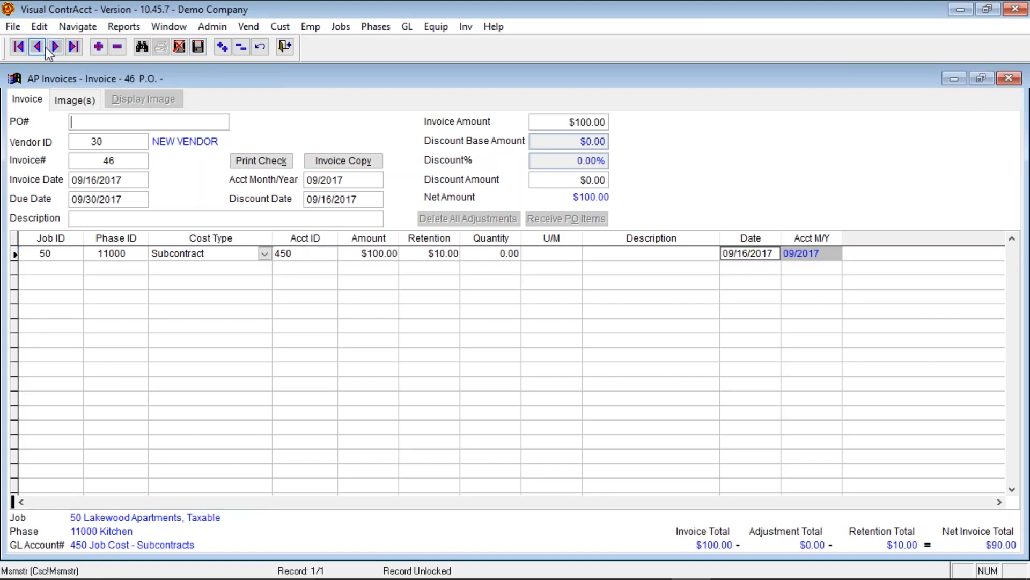
{"action": "left_click", "coordinate": [44, 47]}
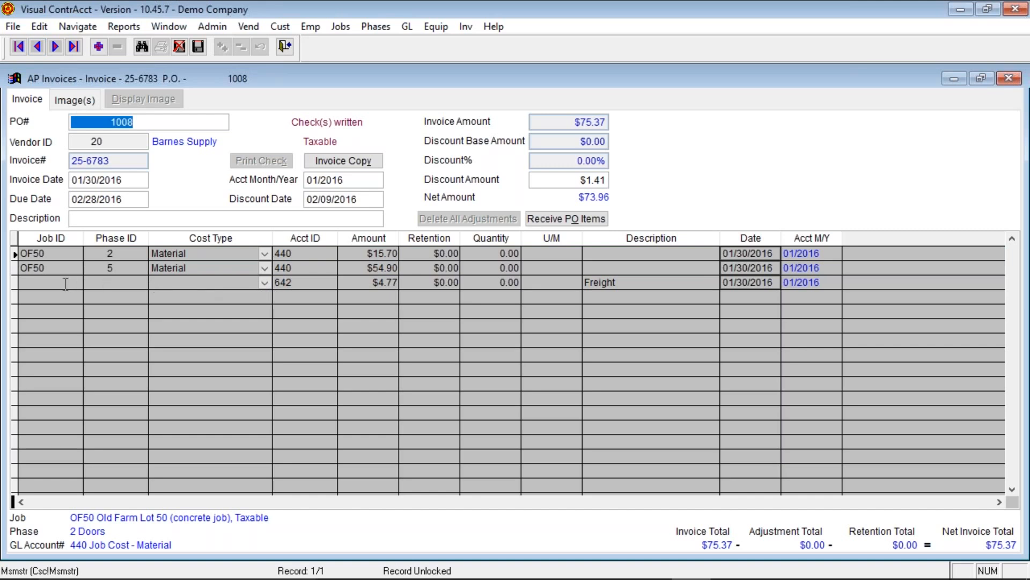
{"action": "left_click", "coordinate": [315, 286]}
{"action": "left_click", "coordinate": [316, 286]}
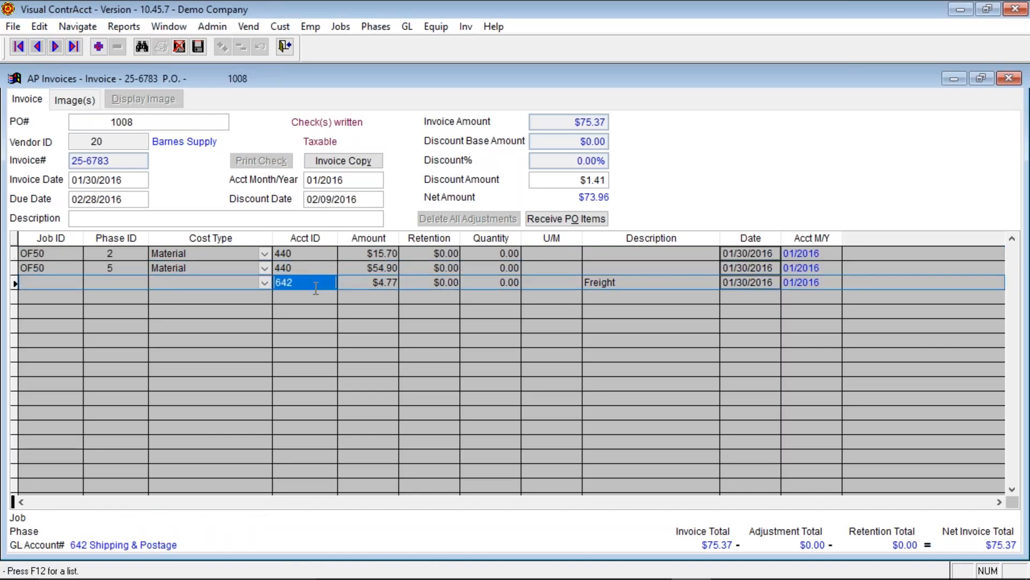
{"action": "left_click", "coordinate": [223, 282]}
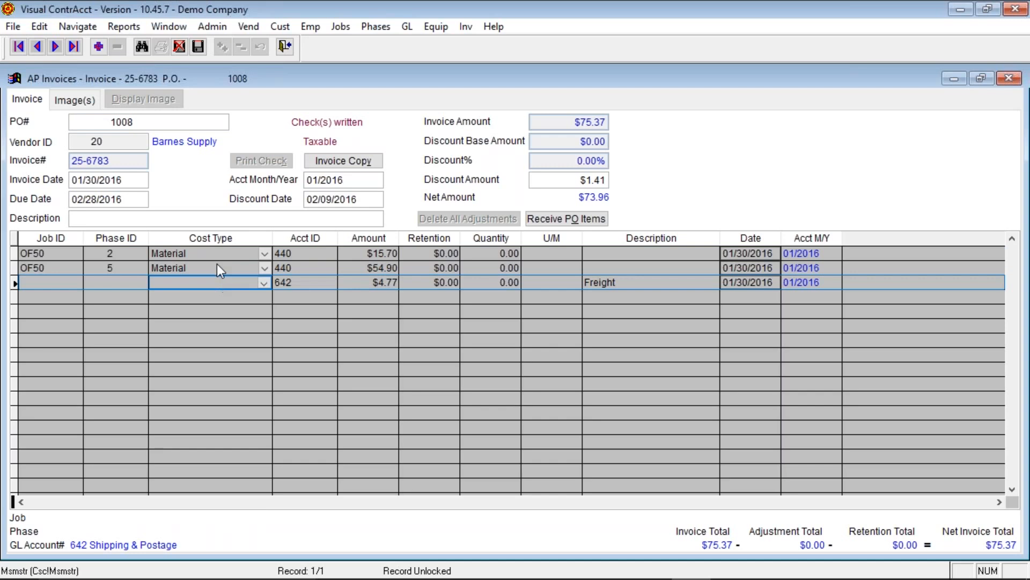
{"action": "left_click", "coordinate": [38, 47]}
{"action": "left_click", "coordinate": [38, 47]}
{"action": "left_click", "coordinate": [37, 47]}
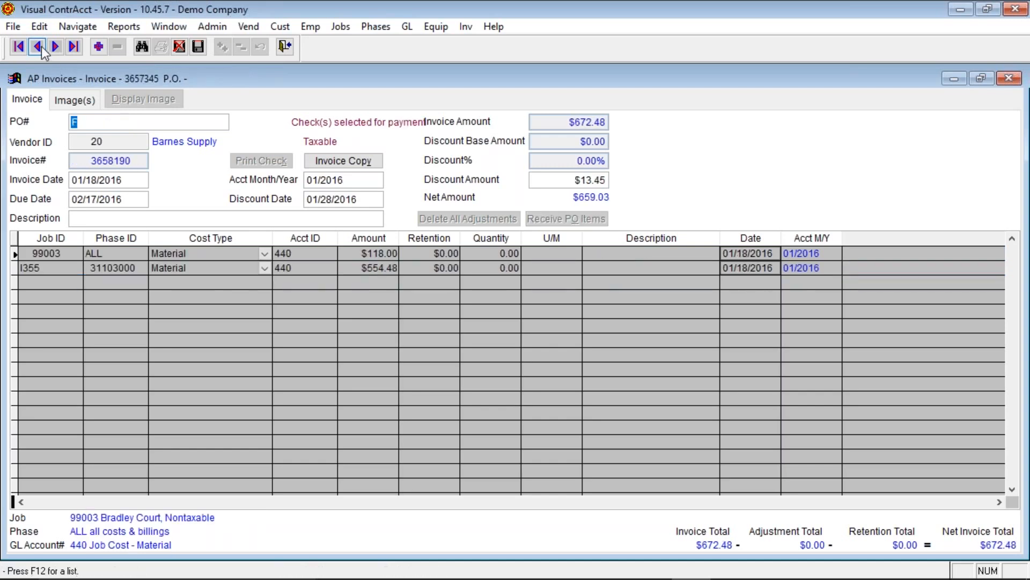
{"action": "left_click", "coordinate": [38, 47]}
{"action": "left_click", "coordinate": [55, 47]}
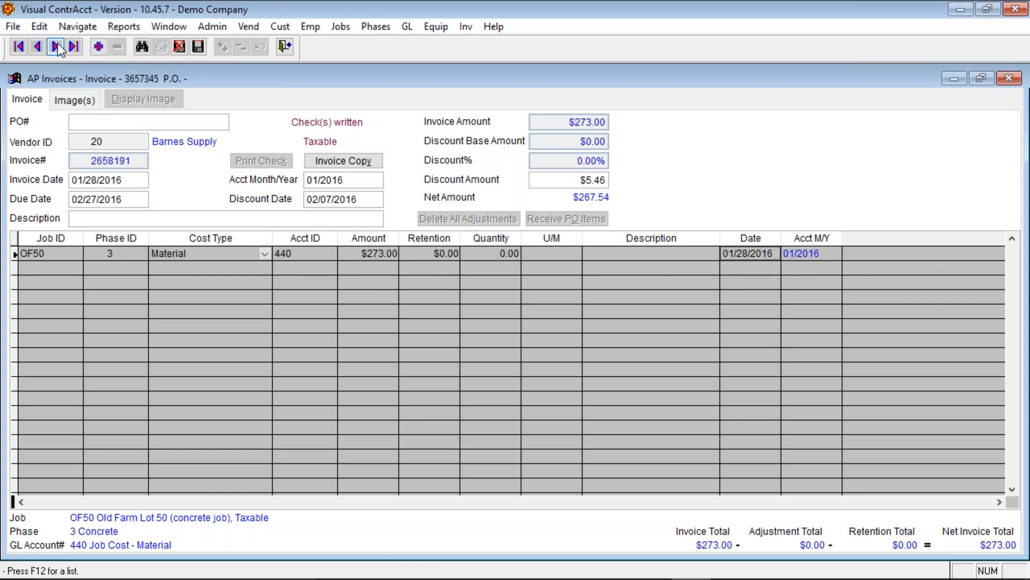
{"action": "left_click", "coordinate": [56, 46]}
{"action": "left_click", "coordinate": [56, 47]}
{"action": "left_click", "coordinate": [56, 47]}
{"action": "left_click", "coordinate": [56, 47]}
{"action": "left_click", "coordinate": [56, 47]}
{"action": "left_click", "coordinate": [55, 46]}
{"action": "left_click", "coordinate": [39, 48]}
{"action": "left_click", "coordinate": [37, 46]}
{"action": "left_click", "coordinate": [37, 46]}
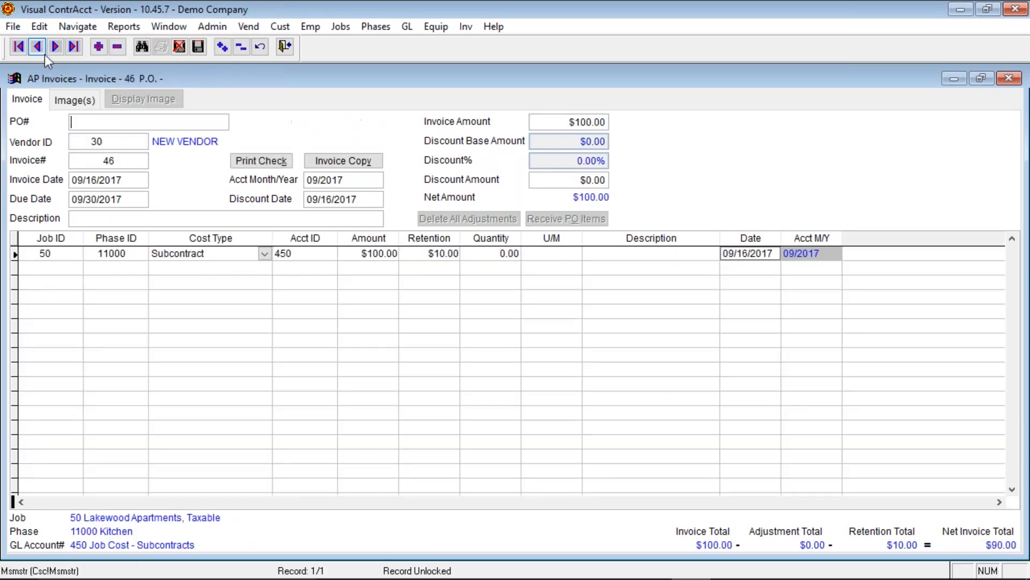
- Keep the Subcontract cost type and clear job 50 from invoice 46's line
{"action": "left_click", "coordinate": [265, 256]}
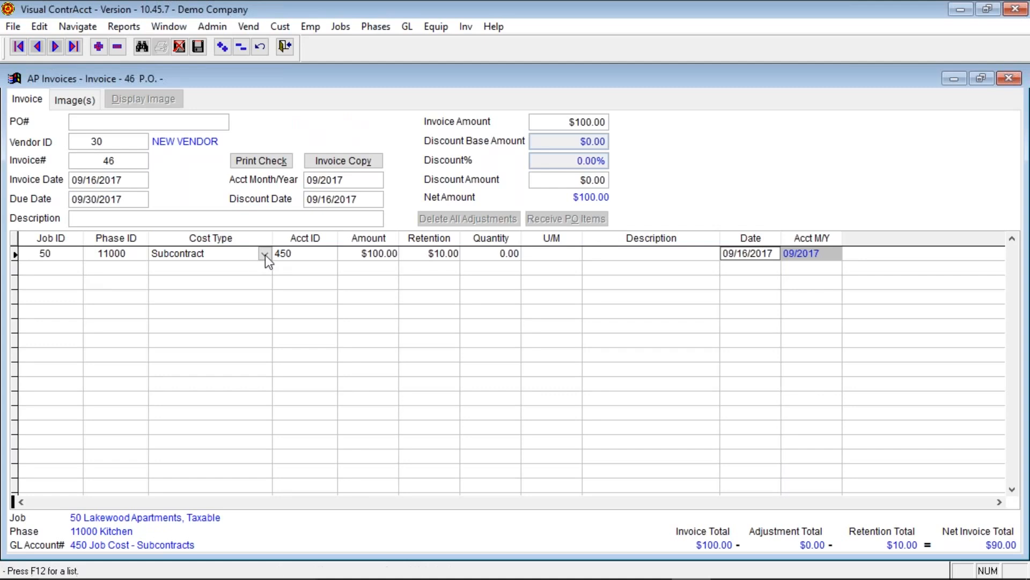
{"action": "left_click", "coordinate": [312, 252]}
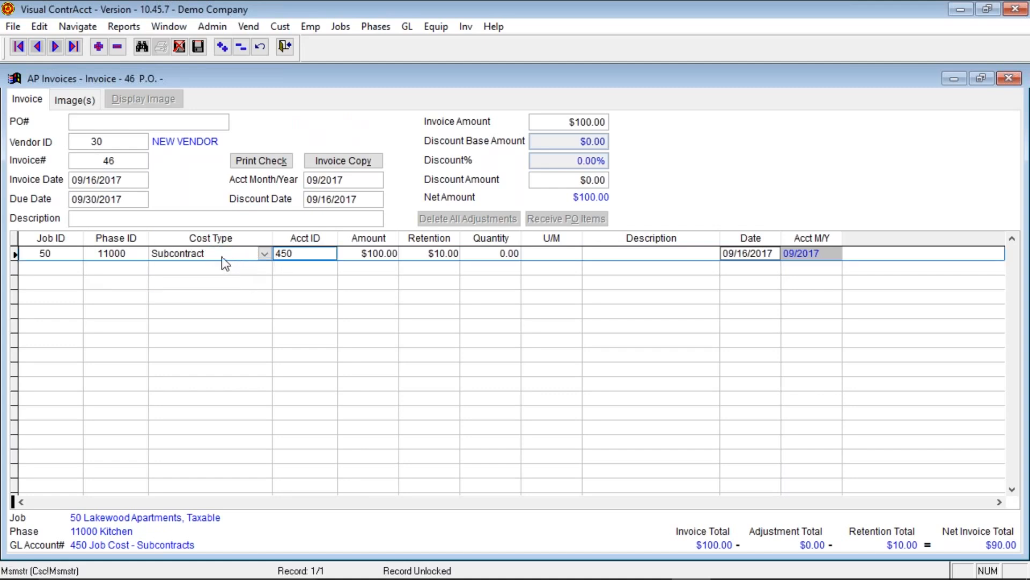
{"action": "left_click", "coordinate": [78, 256]}
{"action": "double_click", "coordinate": [78, 255]}
{"action": "key", "text": "Delete"}
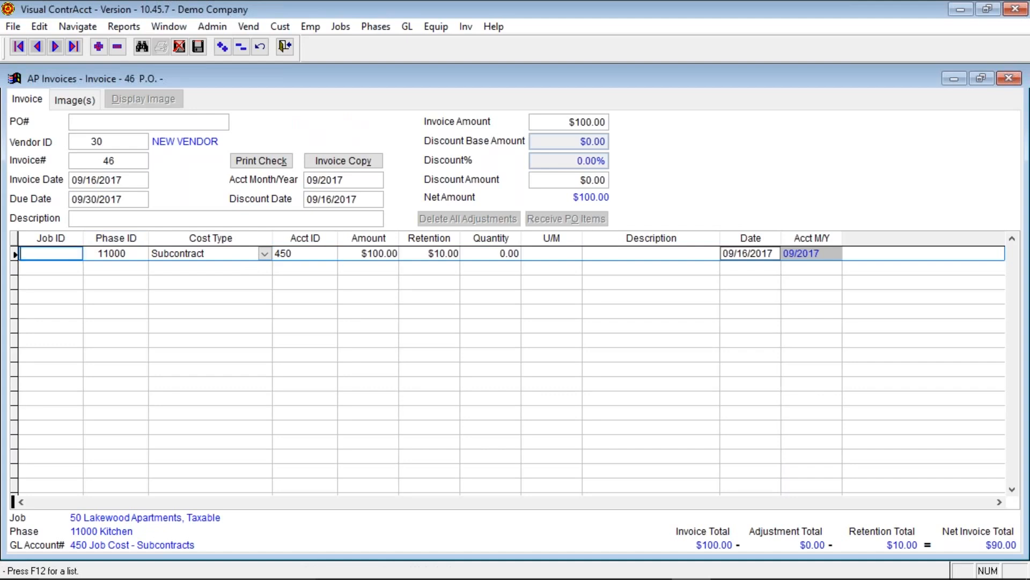
- Charge the line to account 550 Equipment Parts from the account list
{"action": "key", "text": "F12"}
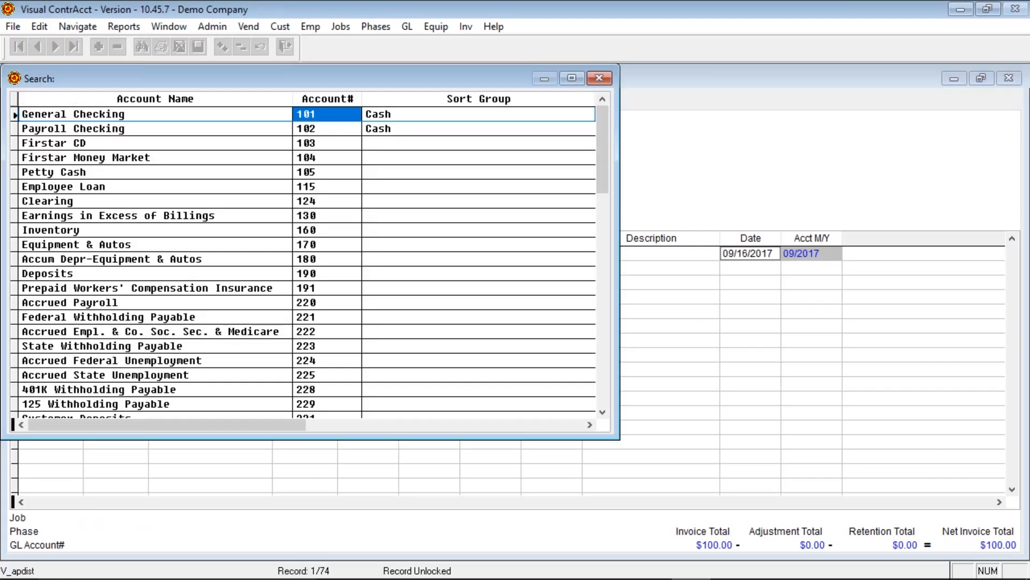
{"action": "type", "text": "45"}
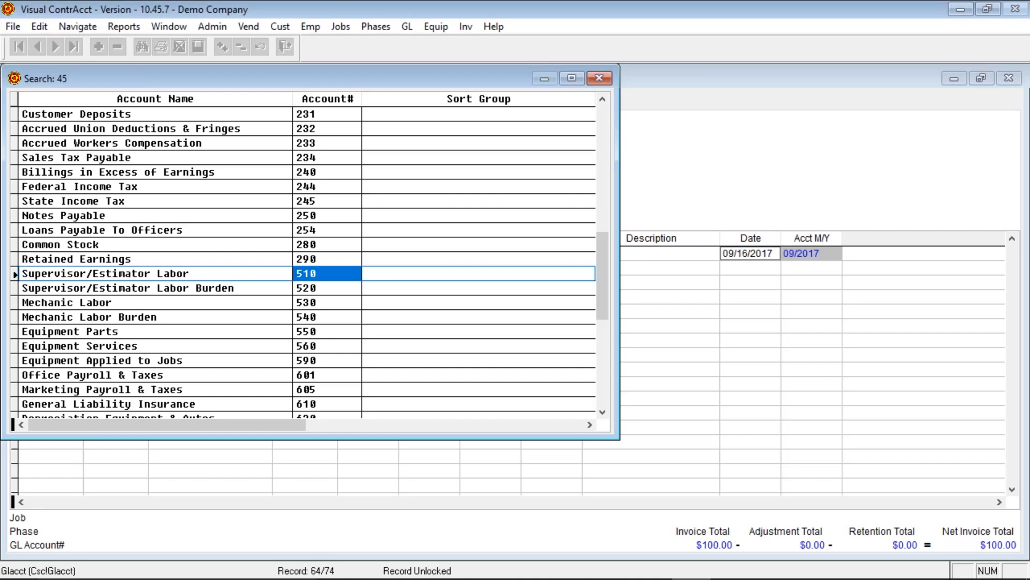
{"action": "type", "text": "0"}
{"action": "key", "text": "Down"}
{"action": "key", "text": "Down"}
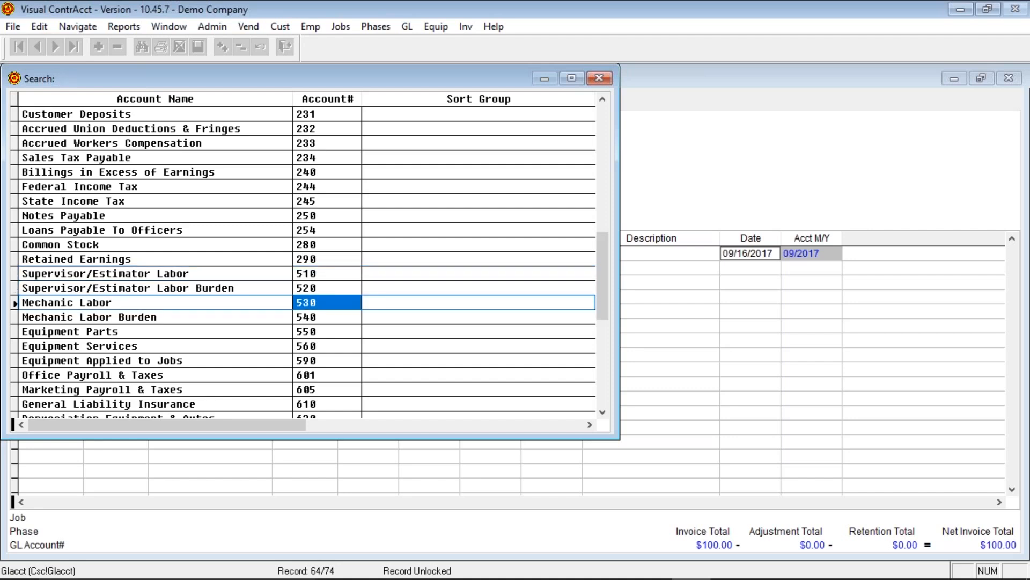
{"action": "key", "text": "Down"}
{"action": "key", "text": "Down"}
{"action": "key", "text": "Return"}
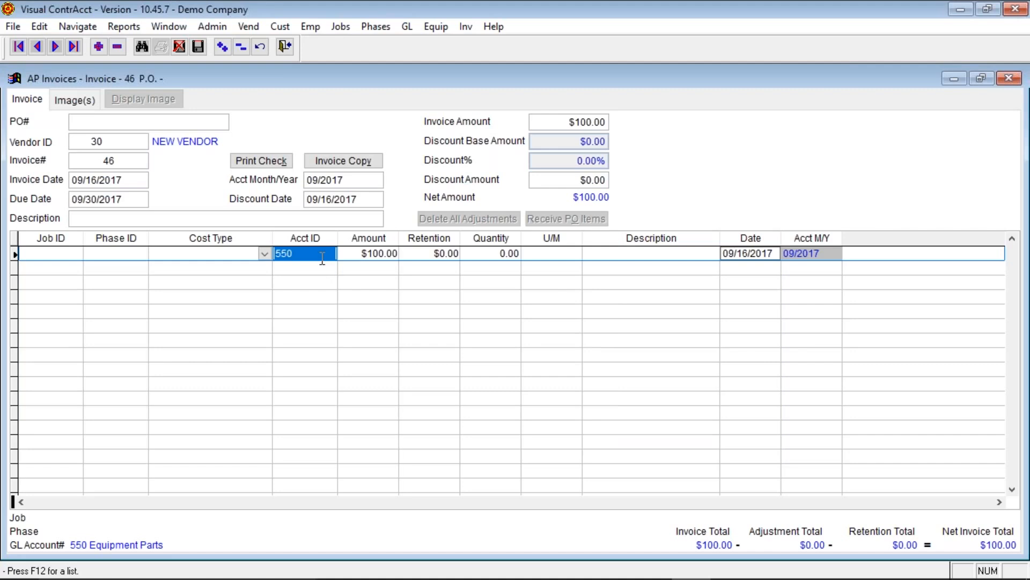
- Undo invoice 46's unsaved line edits, then view invoice 45 and the first invoice
{"action": "left_click", "coordinate": [93, 219]}
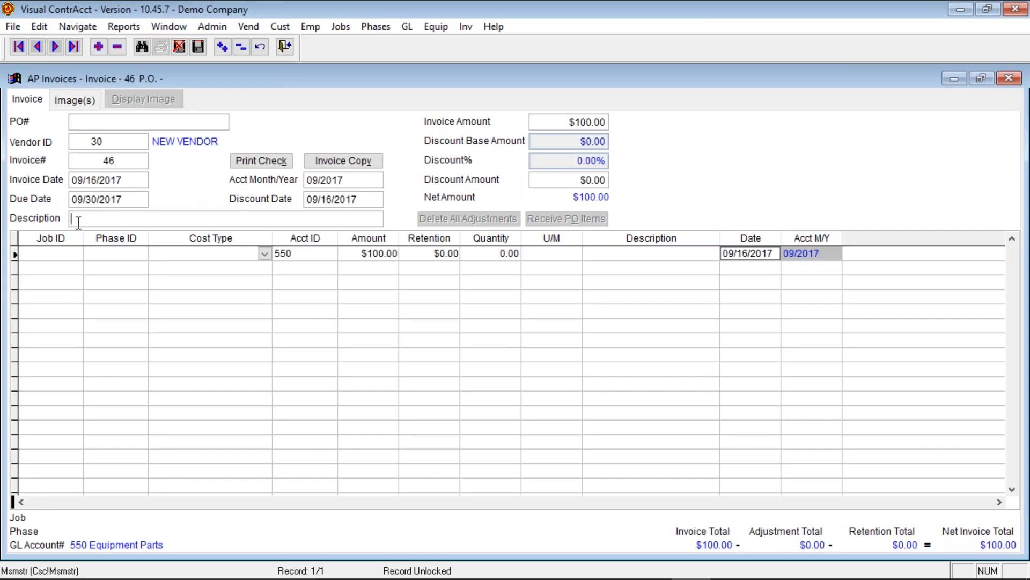
{"action": "left_click", "coordinate": [590, 253]}
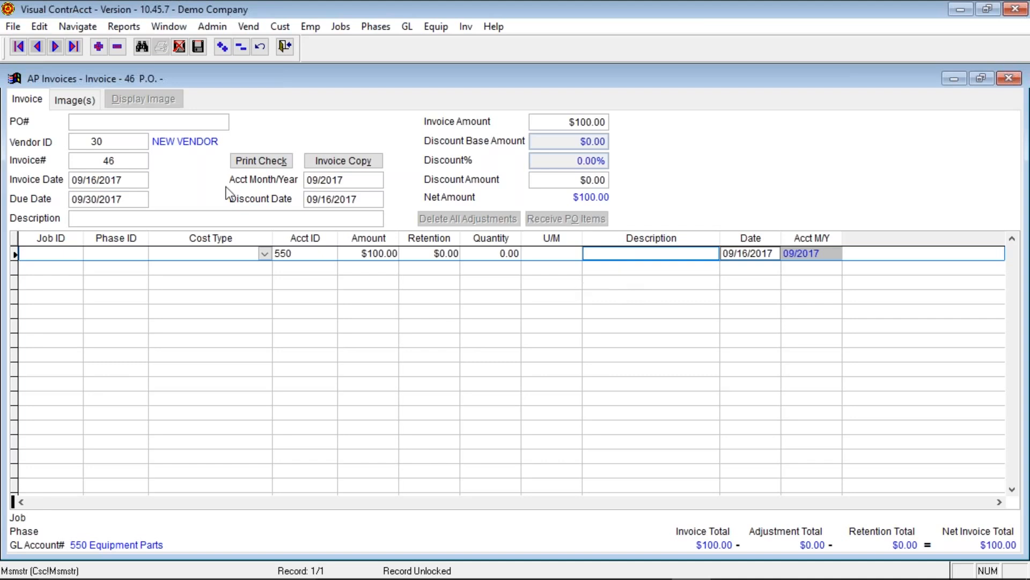
{"action": "left_click", "coordinate": [179, 49]}
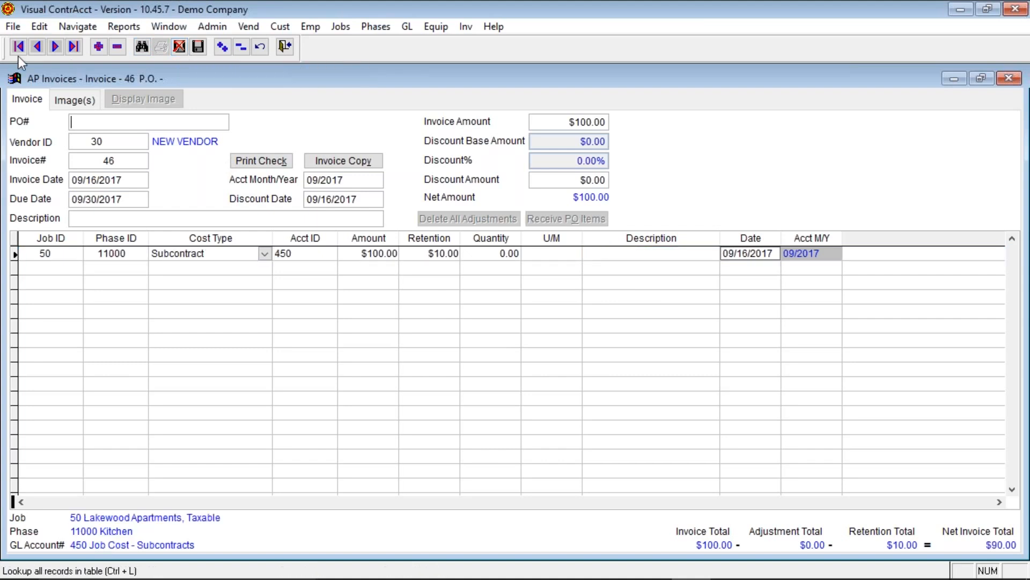
{"action": "left_click", "coordinate": [39, 48]}
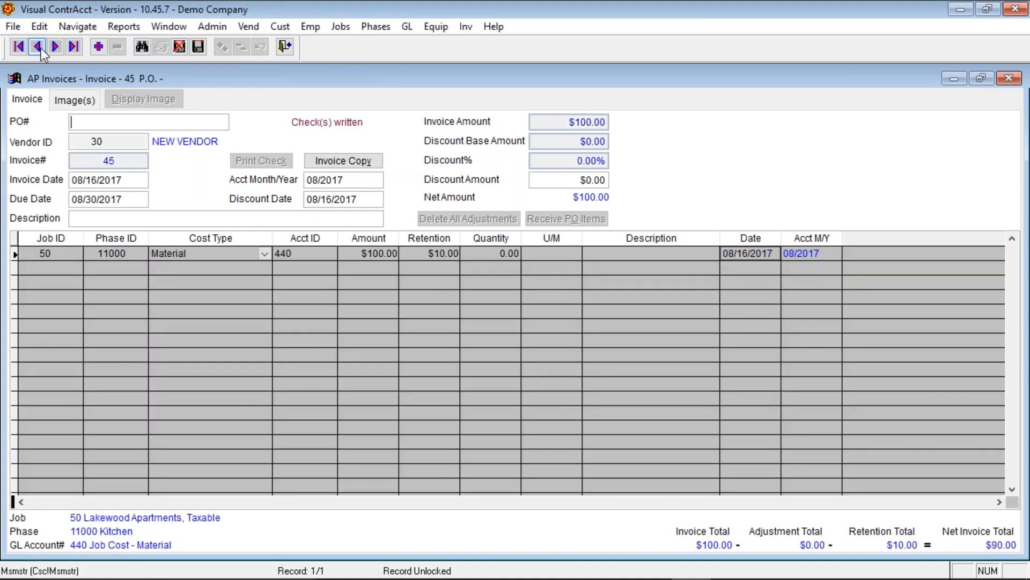
{"action": "left_click", "coordinate": [19, 49]}
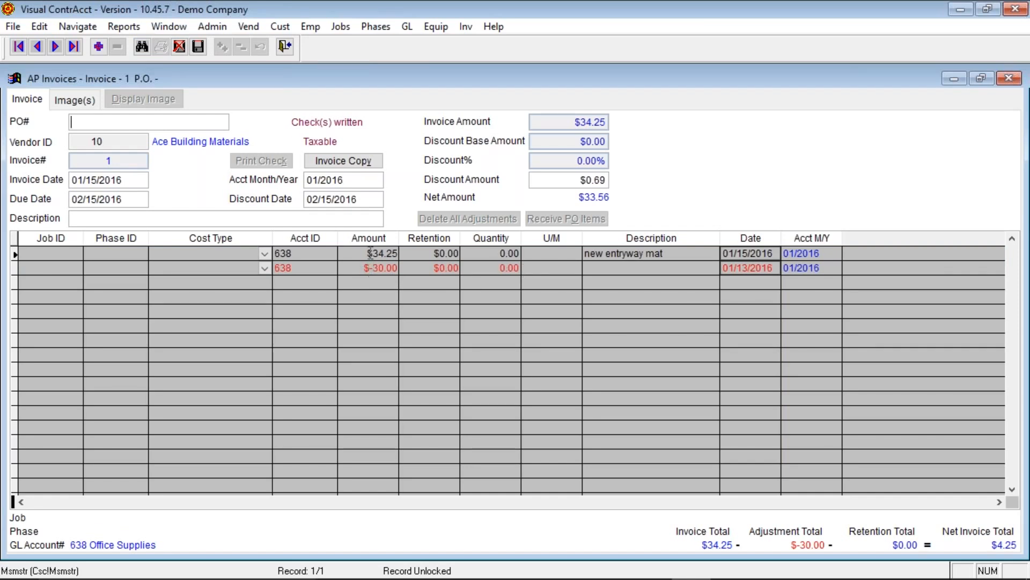
- Close the AP Invoices form and open the AP Adjustments screen
{"action": "left_click", "coordinate": [285, 46]}
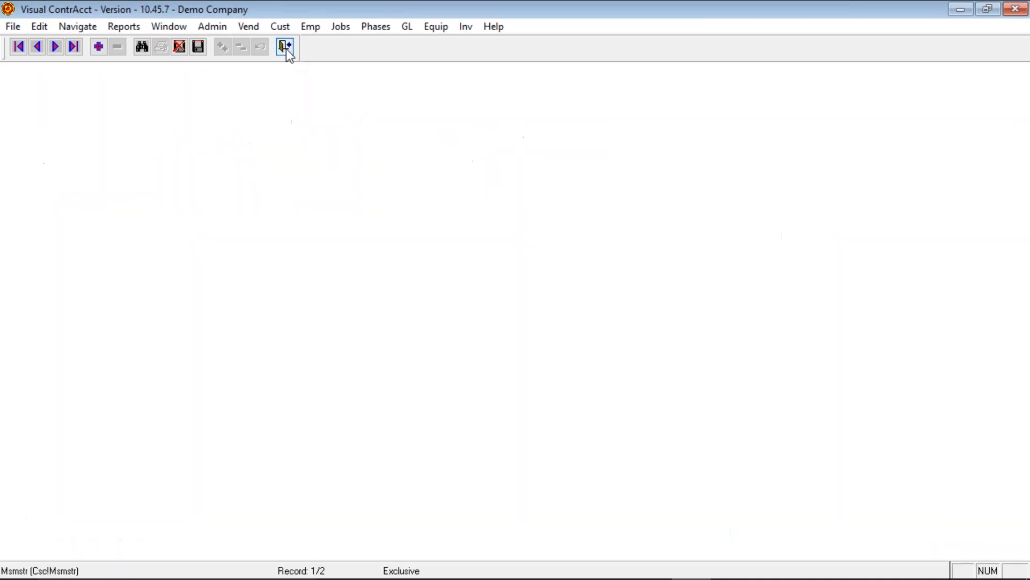
{"action": "key", "text": "alt+f"}
{"action": "key", "text": "Right"}
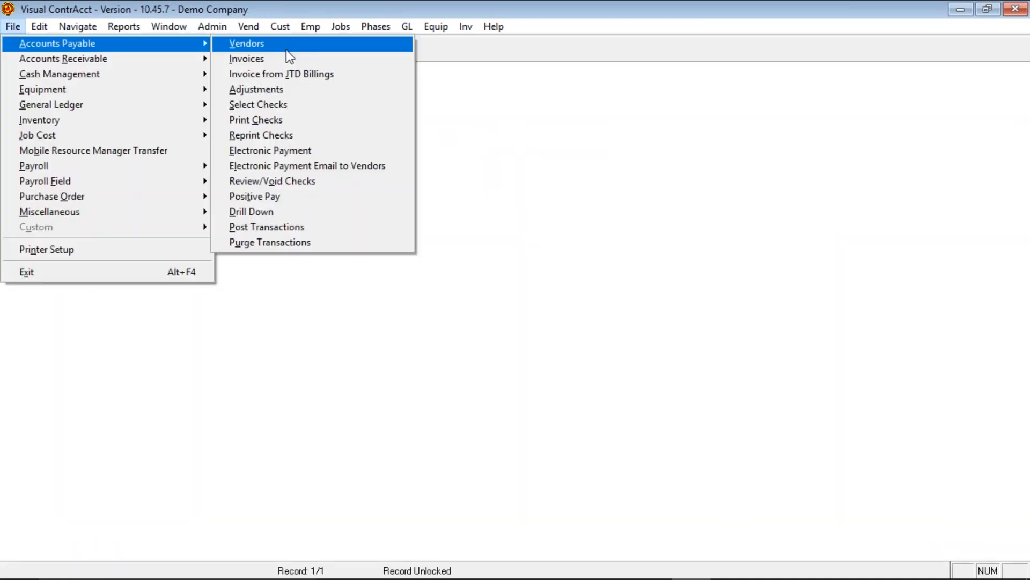
{"action": "left_click", "coordinate": [275, 88]}
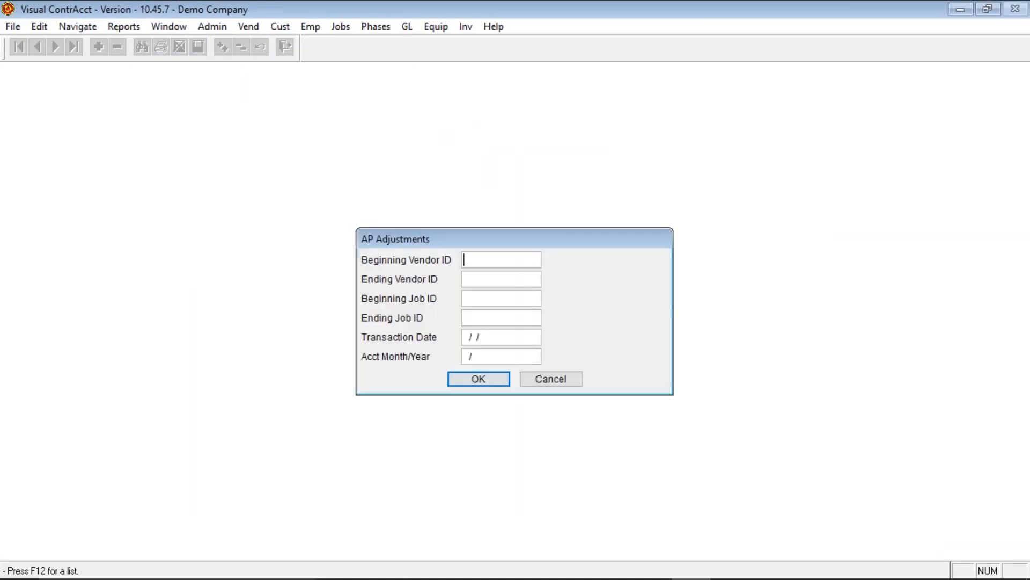
- Limit adjustments to vendor 30, dated 08/16/2017 in period 08/2017, and load the grid
{"action": "type", "text": "30"}
{"action": "key", "text": "Tab"}
{"action": "key", "text": "Tab"}
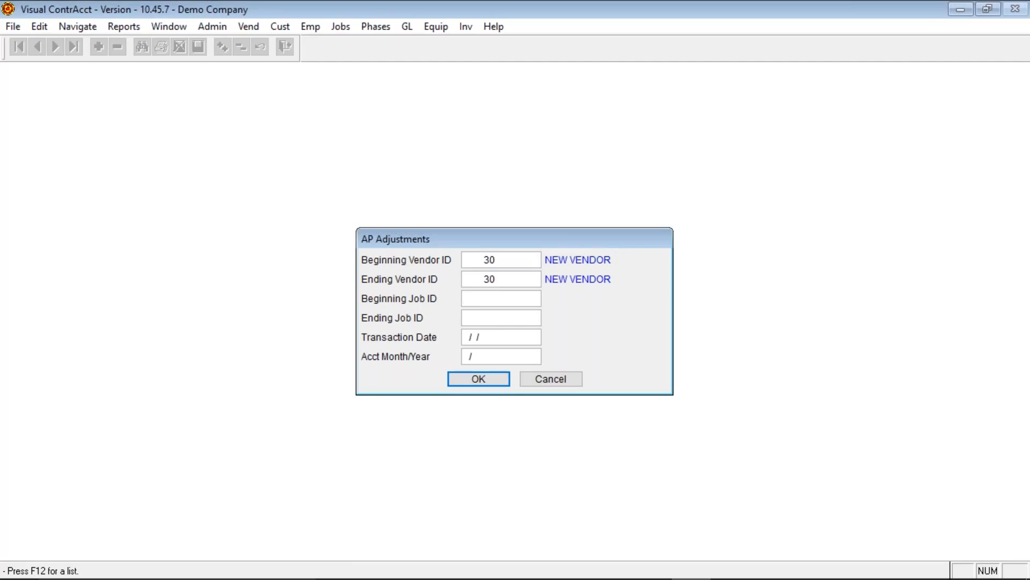
{"action": "key", "text": "Tab"}
{"action": "key", "text": "Tab"}
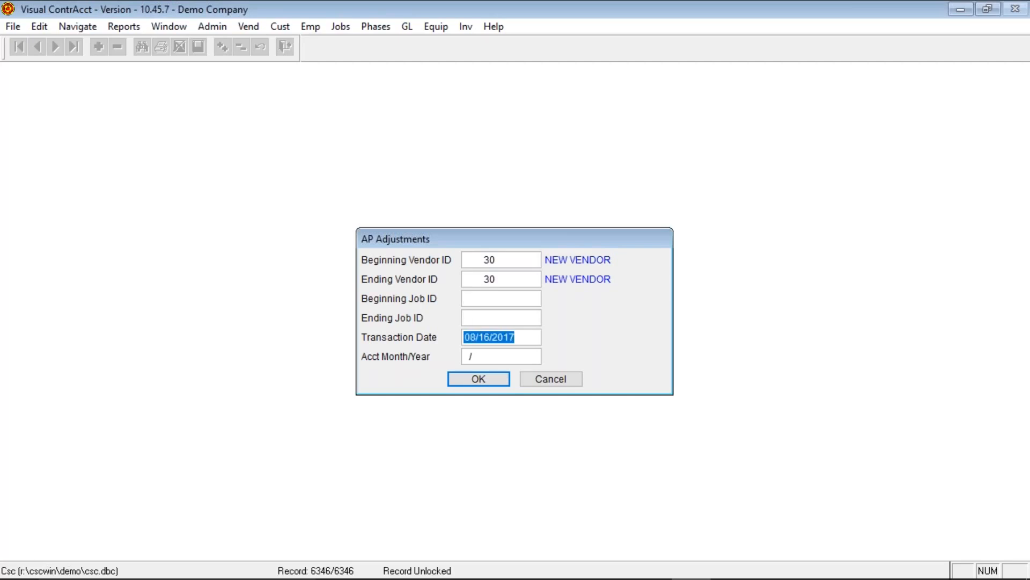
{"action": "key", "text": "Tab"}
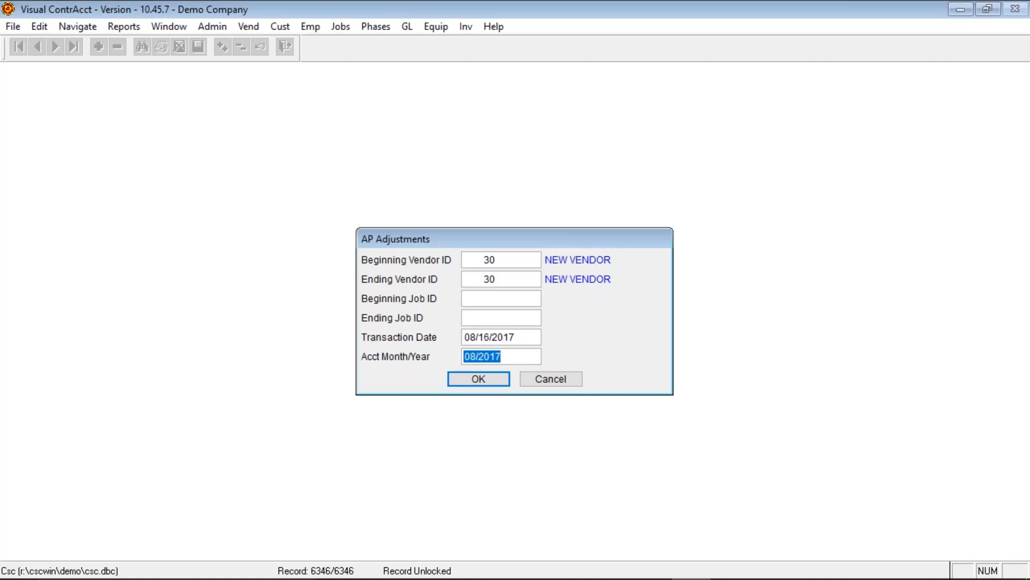
{"action": "key", "text": "Tab"}
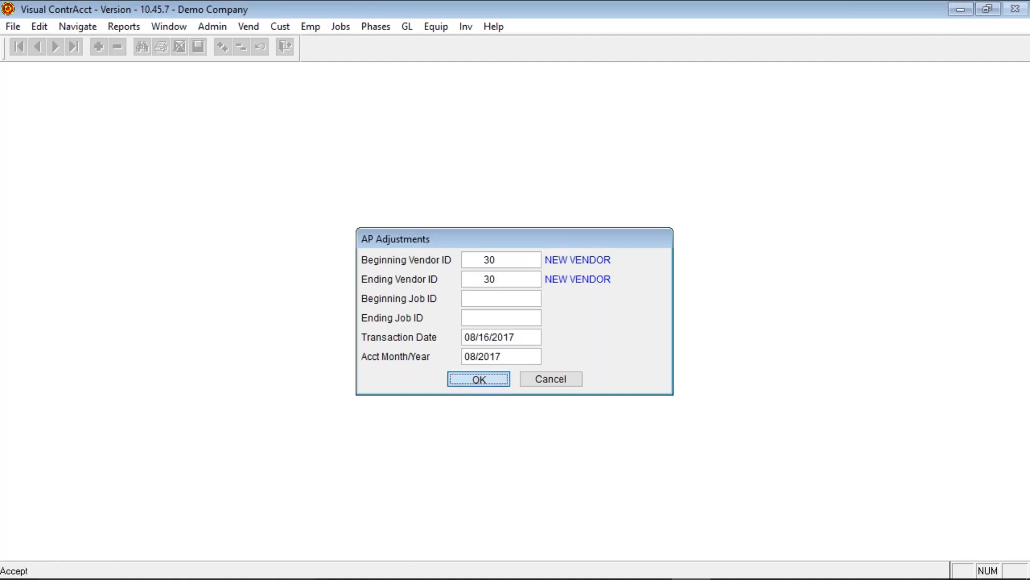
{"action": "key", "text": "Return"}
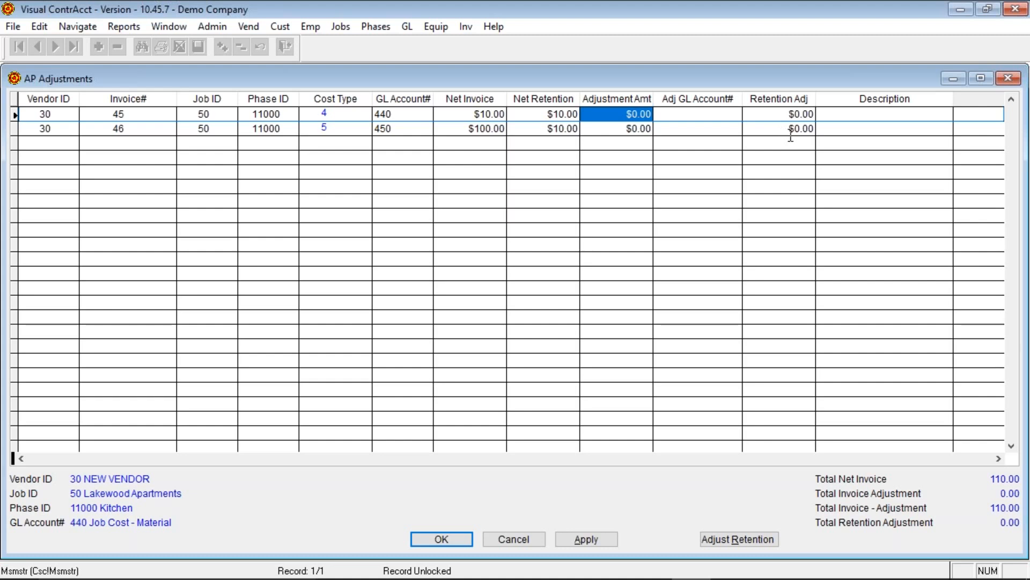
- Enter a -5 retention adjustment on invoice 45 and apply it, leaving $5.00 retention
{"action": "left_click", "coordinate": [787, 114]}
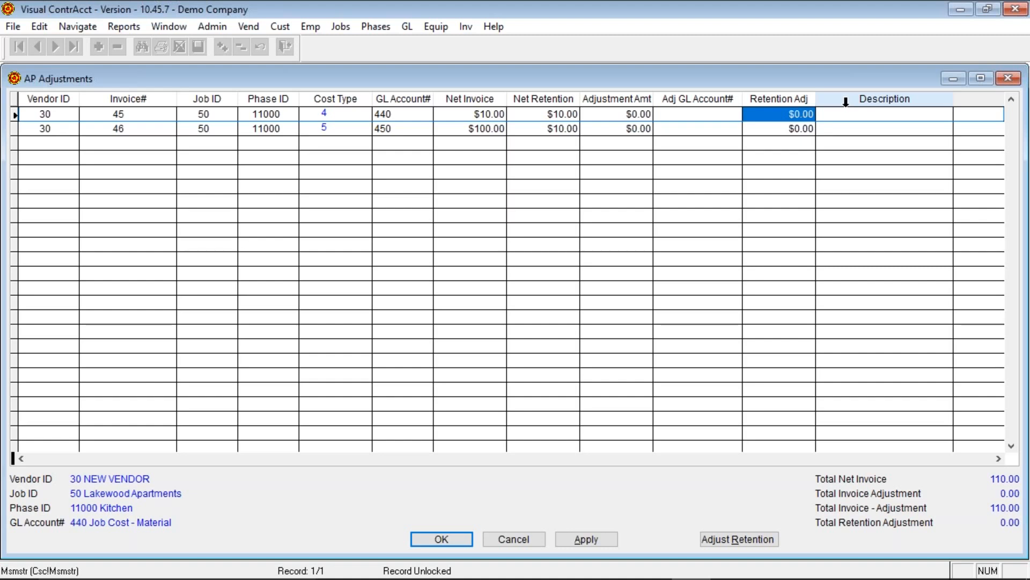
{"action": "left_click", "coordinate": [781, 113]}
{"action": "type", "text": "-5"}
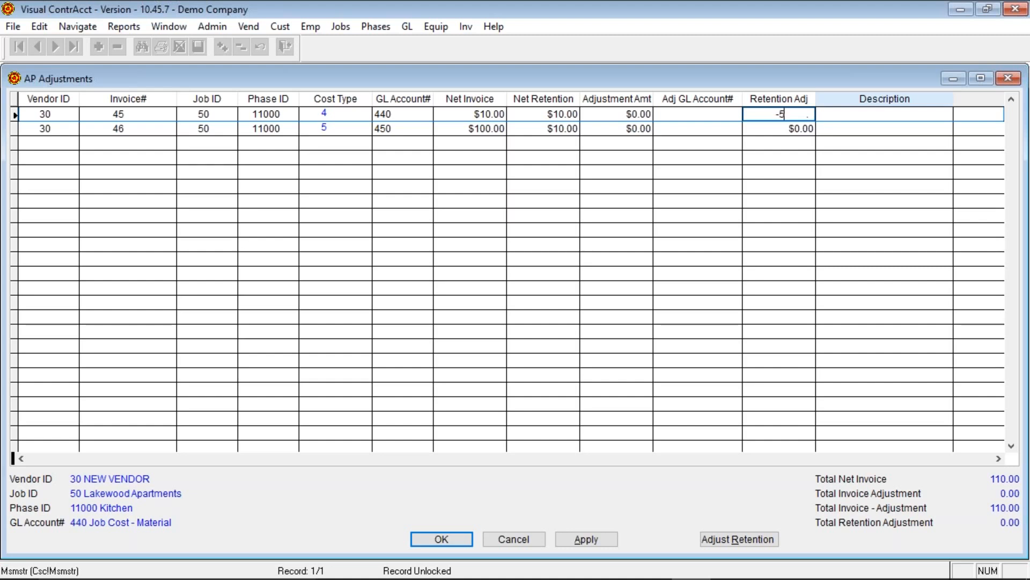
{"action": "key", "text": "Tab"}
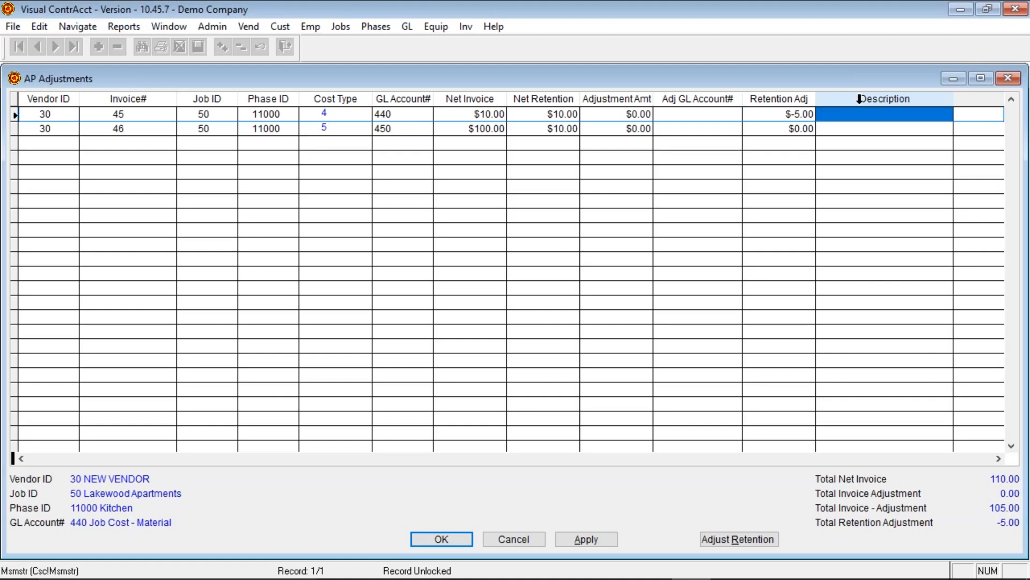
{"action": "left_click", "coordinate": [587, 539]}
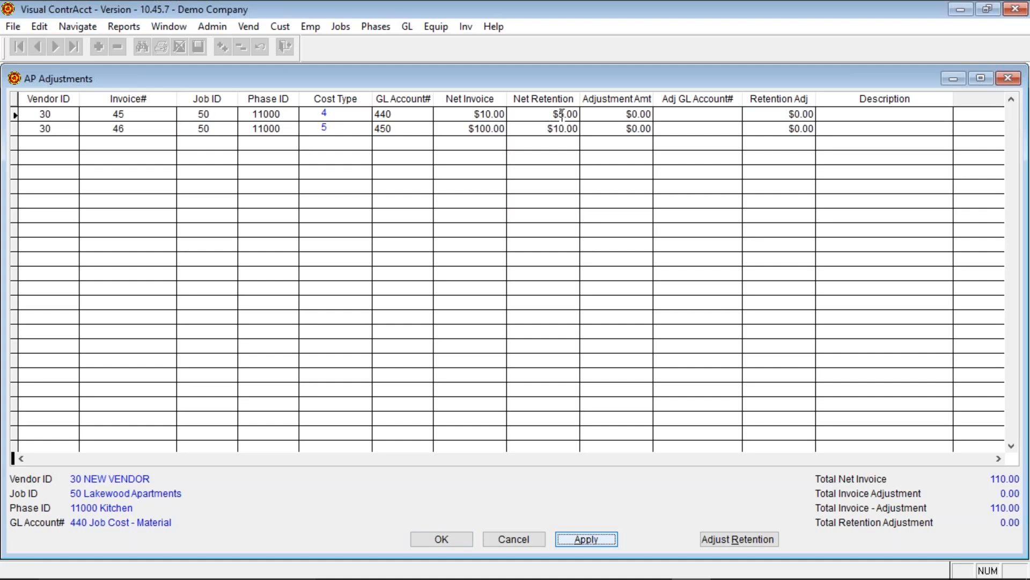
- Enter a 2.50 retention adjustment on invoice 45 and apply it, bringing its net retention to $7.50
{"action": "left_click", "coordinate": [777, 115]}
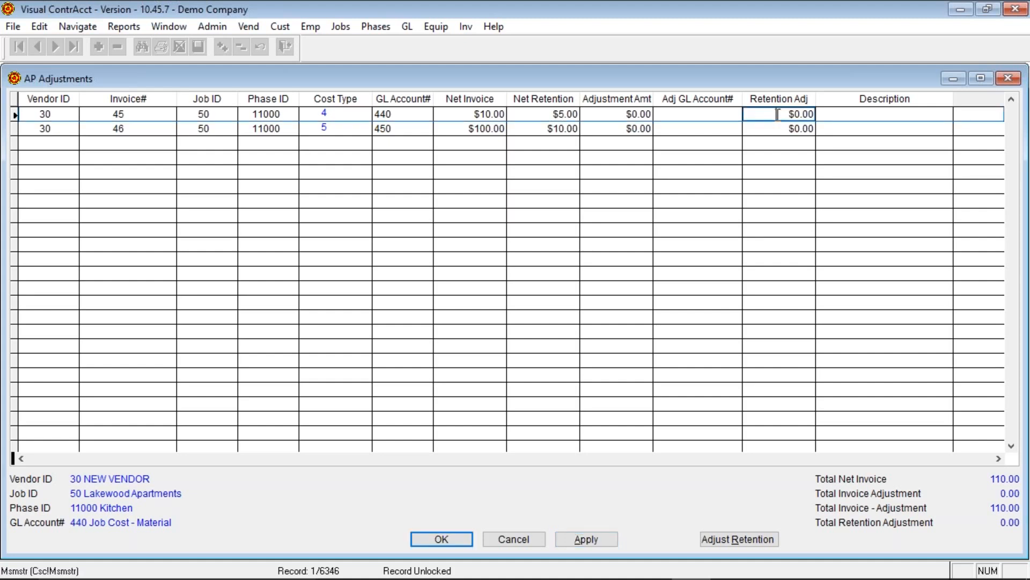
{"action": "left_click", "coordinate": [777, 115]}
{"action": "type", "text": "2"}
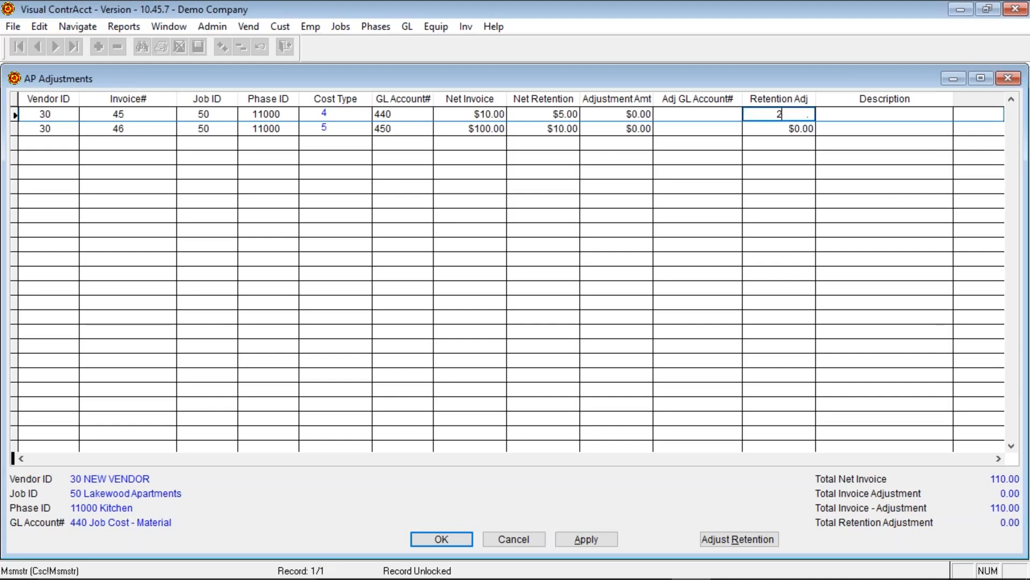
{"action": "type", "text": ".5"}
{"action": "left_click", "coordinate": [591, 539]}
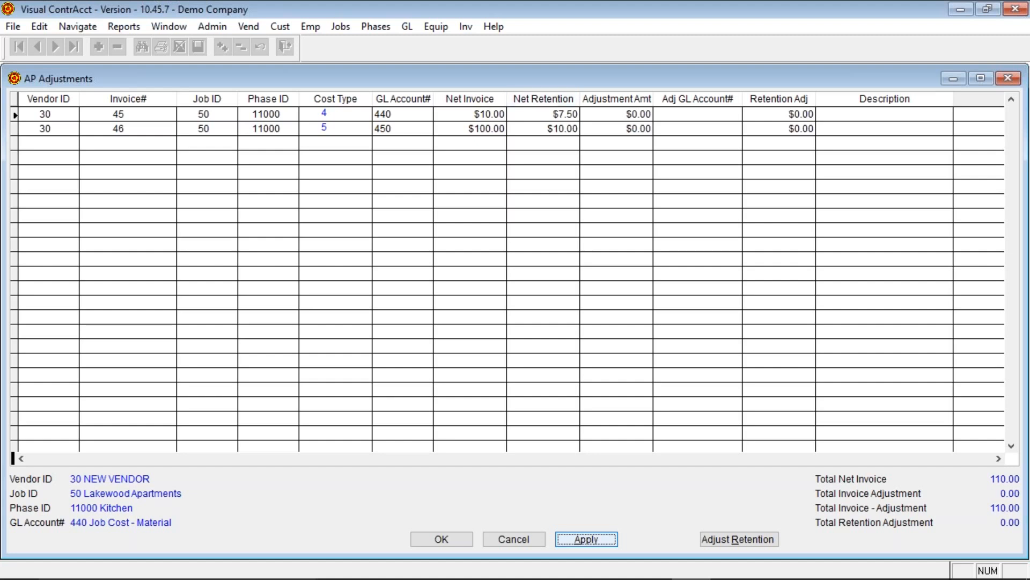
{"action": "left_click", "coordinate": [796, 128]}
{"action": "left_click", "coordinate": [796, 129]}
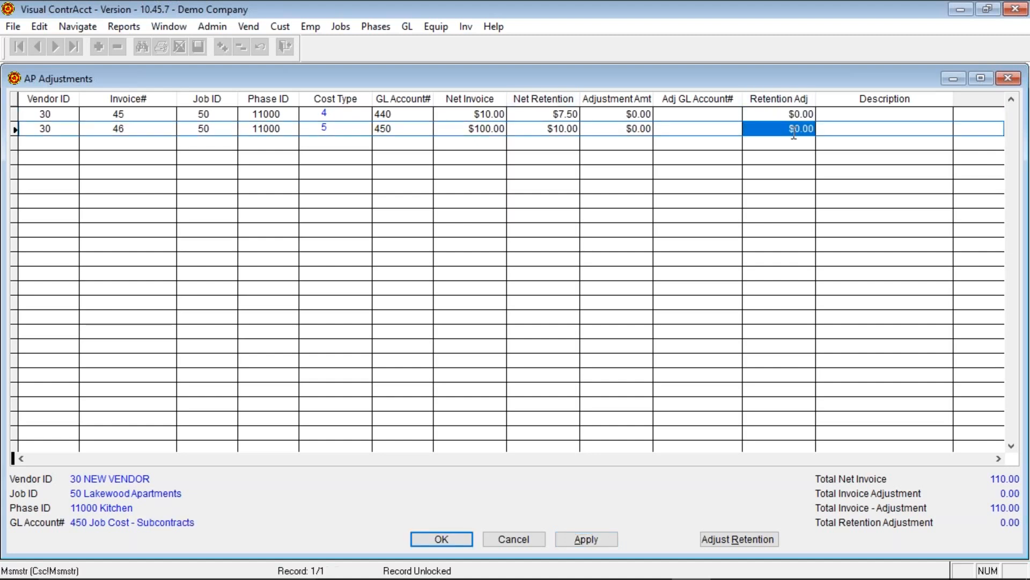
{"action": "left_click", "coordinate": [789, 128]}
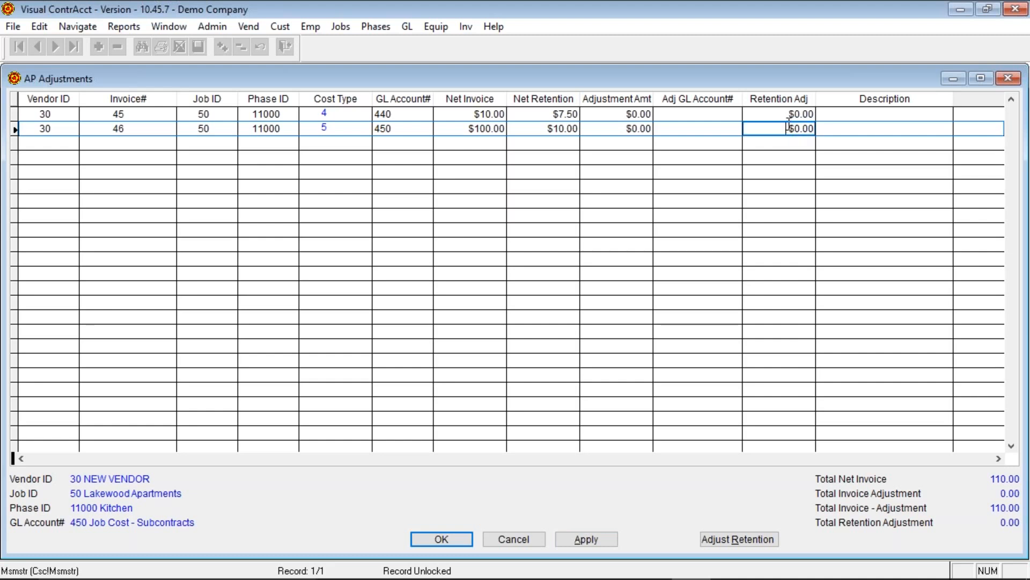
{"action": "left_click", "coordinate": [788, 115]}
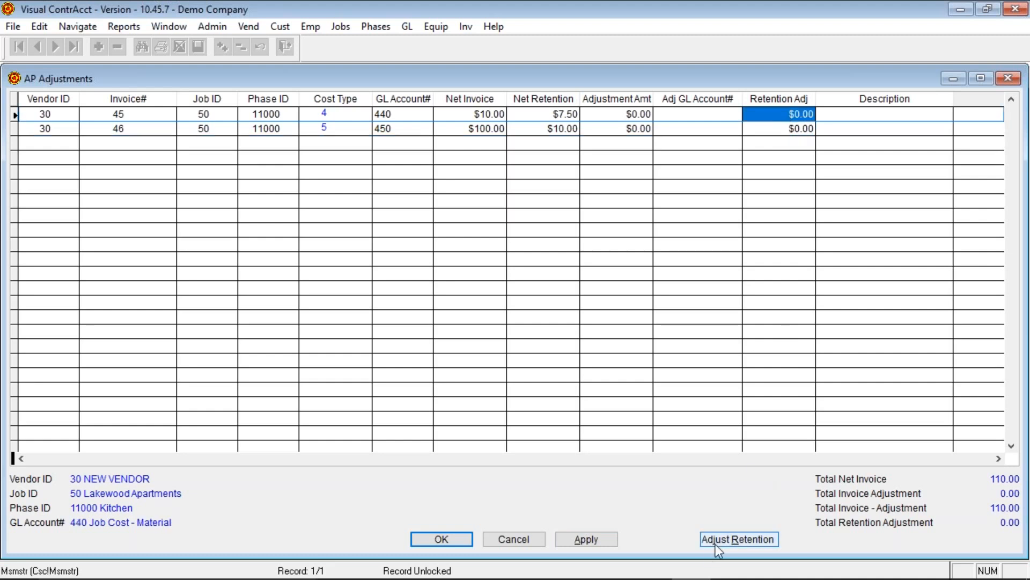
{"action": "left_click", "coordinate": [744, 542]}
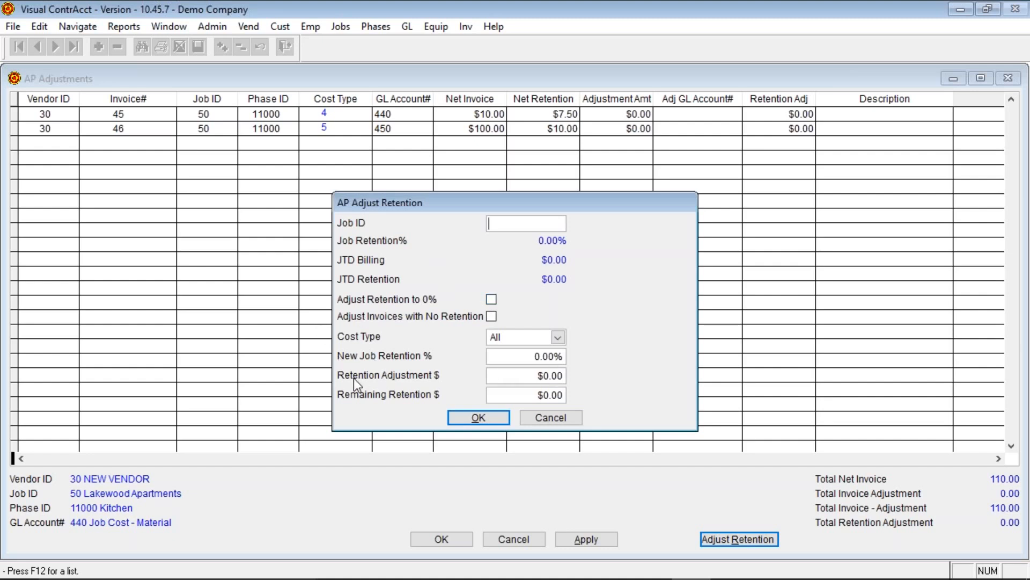
{"action": "left_click", "coordinate": [491, 377]}
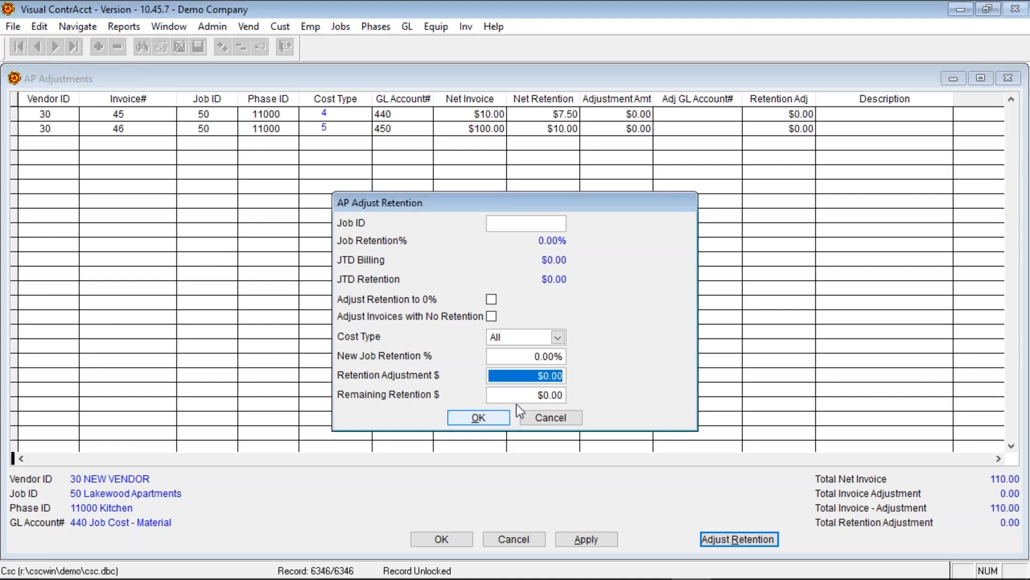
{"action": "left_click", "coordinate": [521, 396]}
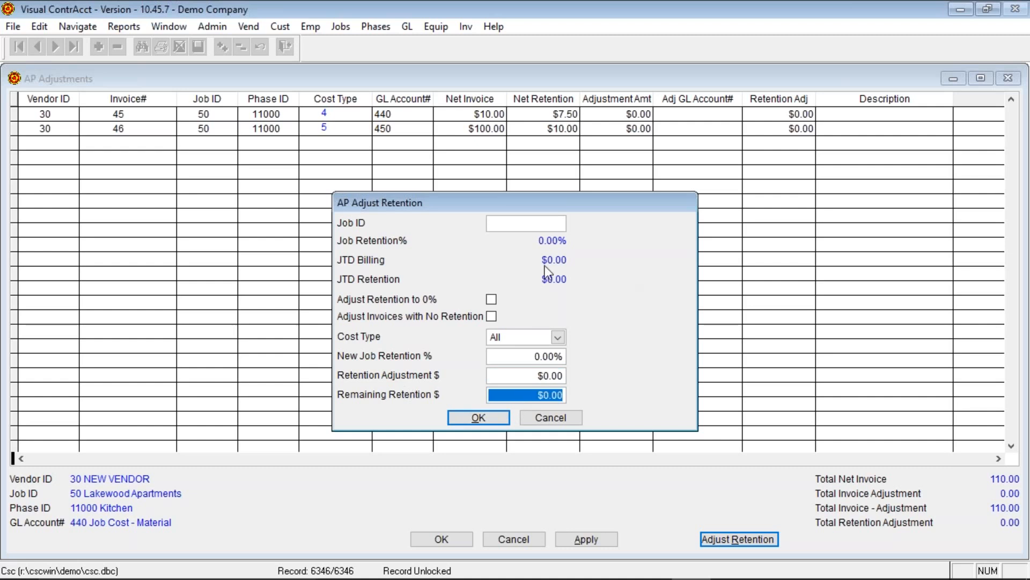
{"action": "left_click", "coordinate": [492, 301]}
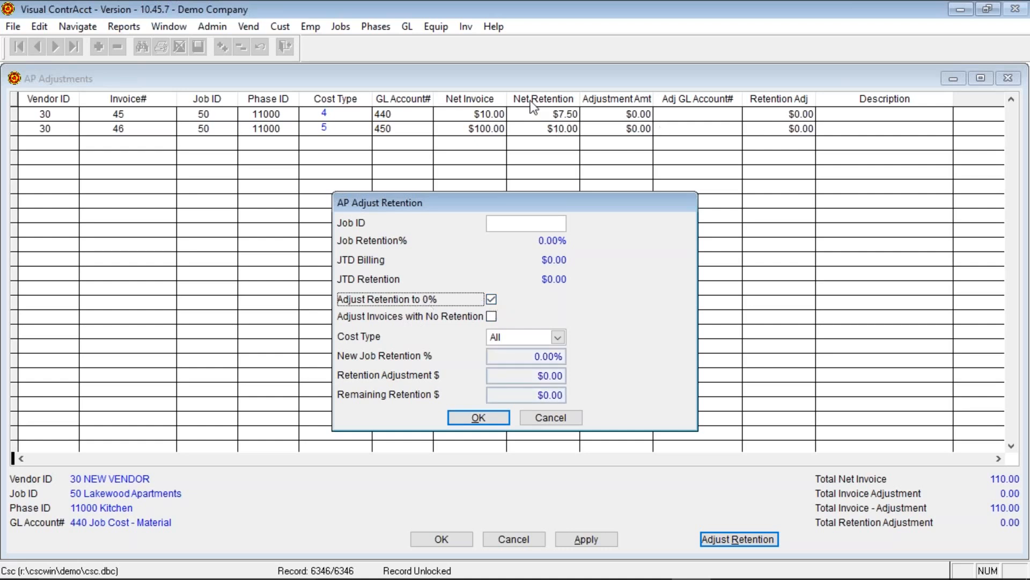
{"action": "left_click", "coordinate": [466, 415]}
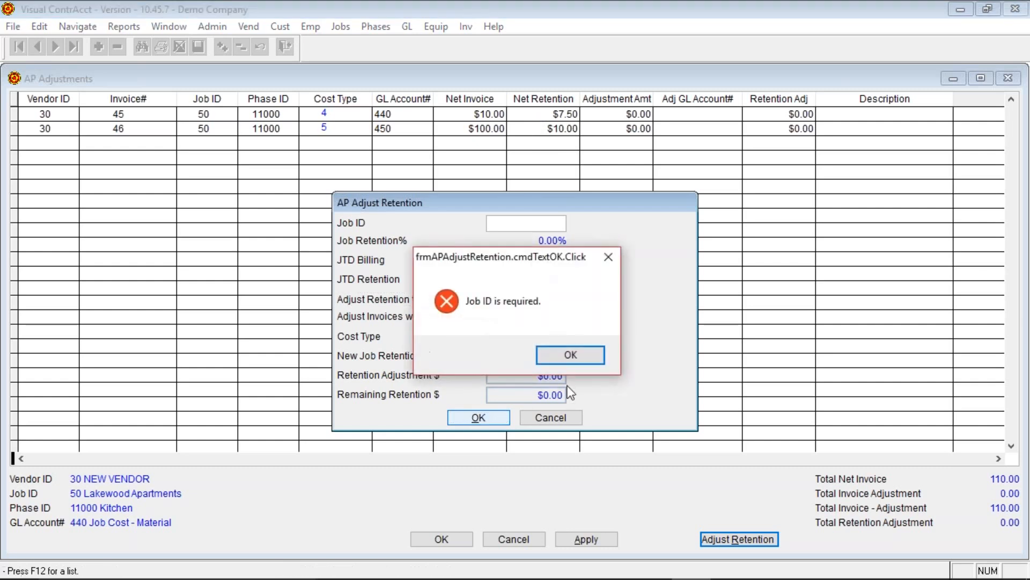
{"action": "left_click", "coordinate": [568, 359]}
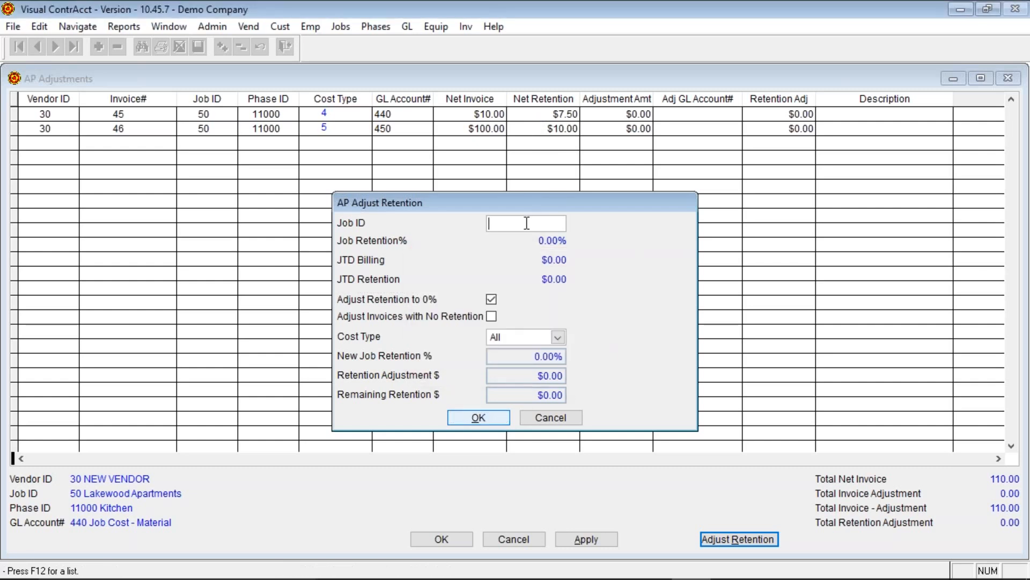
{"action": "type", "text": "50"}
{"action": "key", "text": "Tab"}
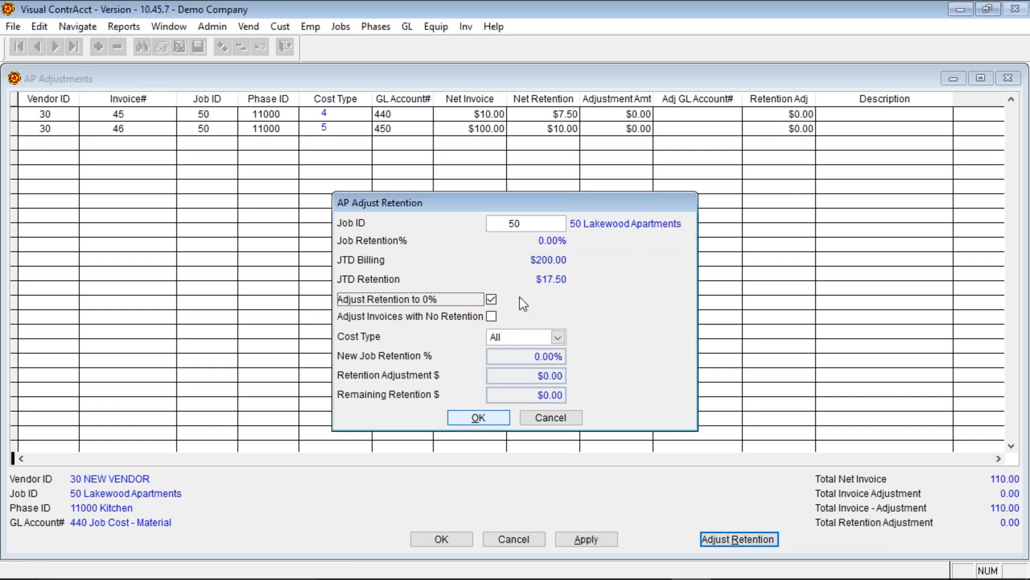
{"action": "left_click", "coordinate": [478, 418]}
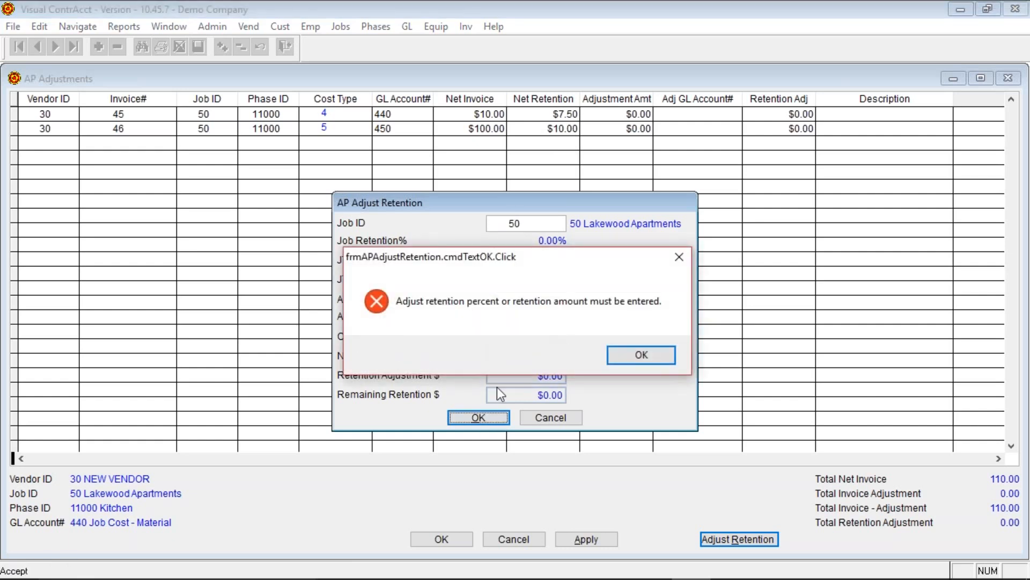
{"action": "left_click", "coordinate": [649, 350]}
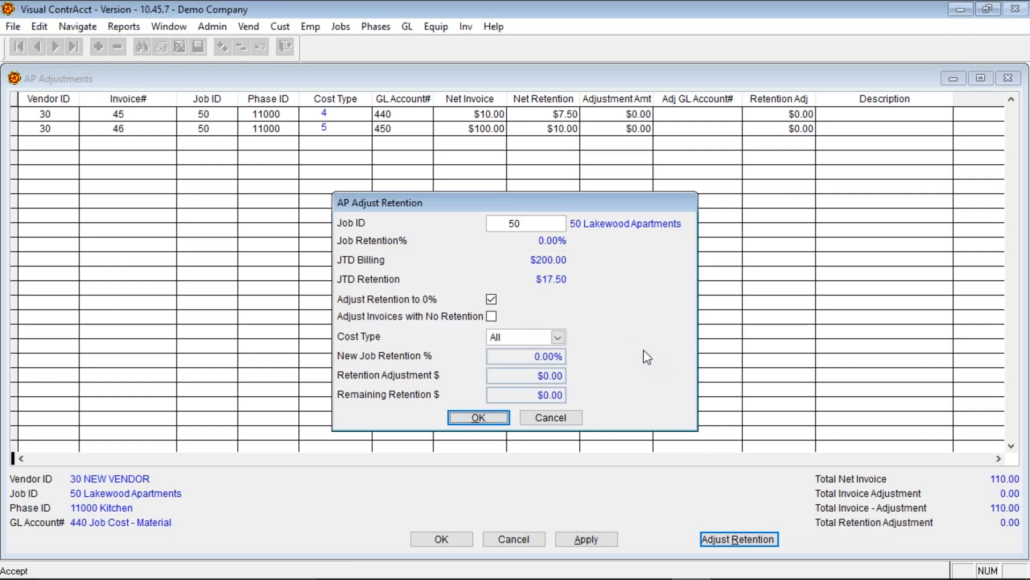
{"action": "left_click", "coordinate": [491, 299]}
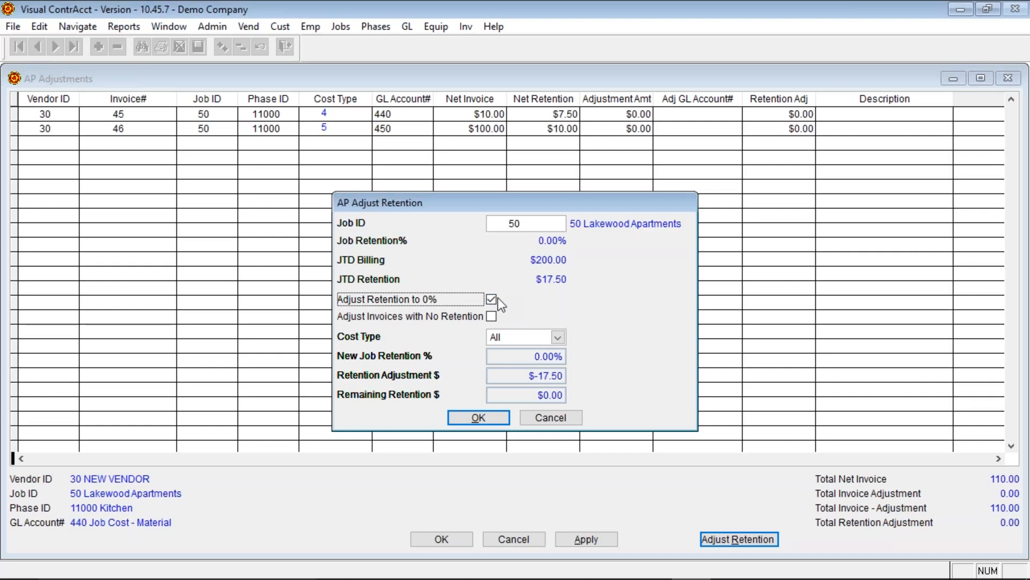
{"action": "left_click", "coordinate": [473, 418]}
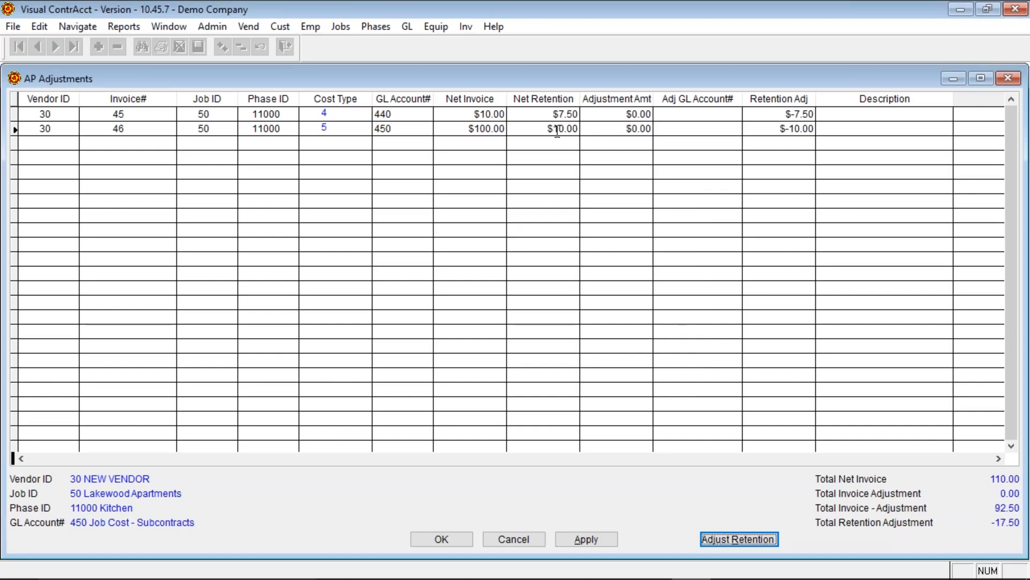
{"action": "left_click", "coordinate": [772, 114]}
{"action": "type", "text": "0."}
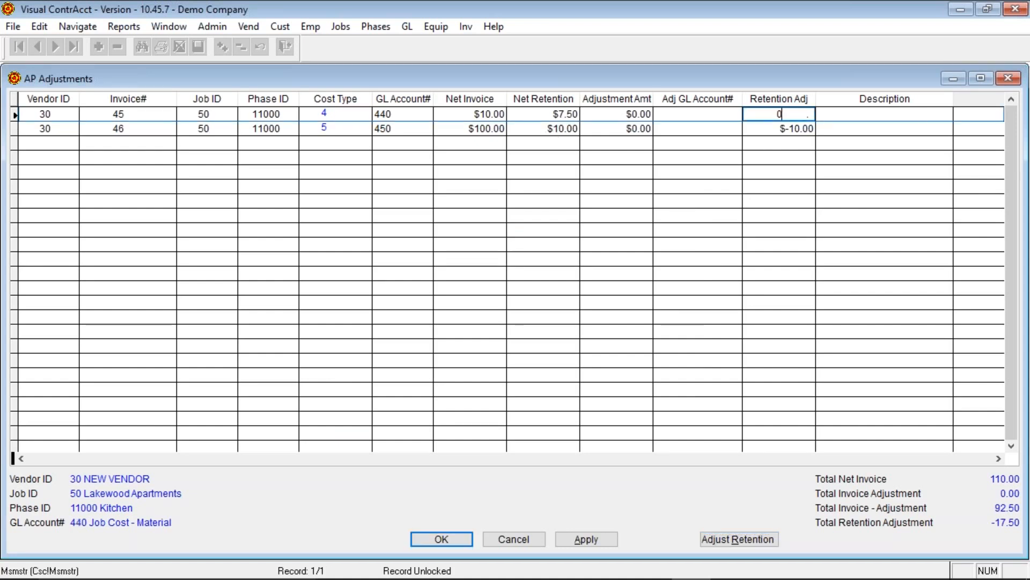
{"action": "key", "text": "Down"}
{"action": "type", "text": "0"}
{"action": "key", "text": "Down"}
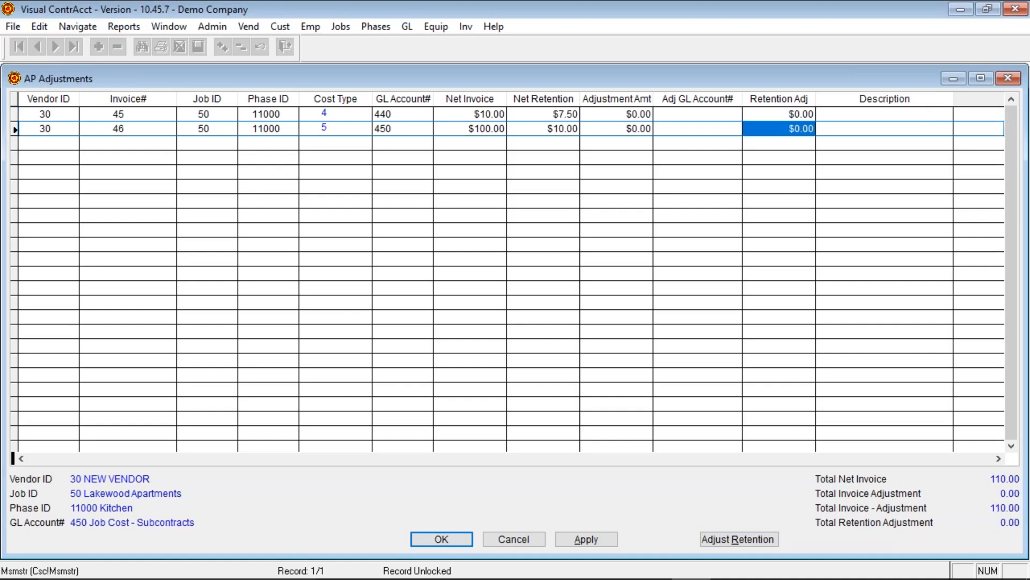
{"action": "left_click", "coordinate": [704, 538]}
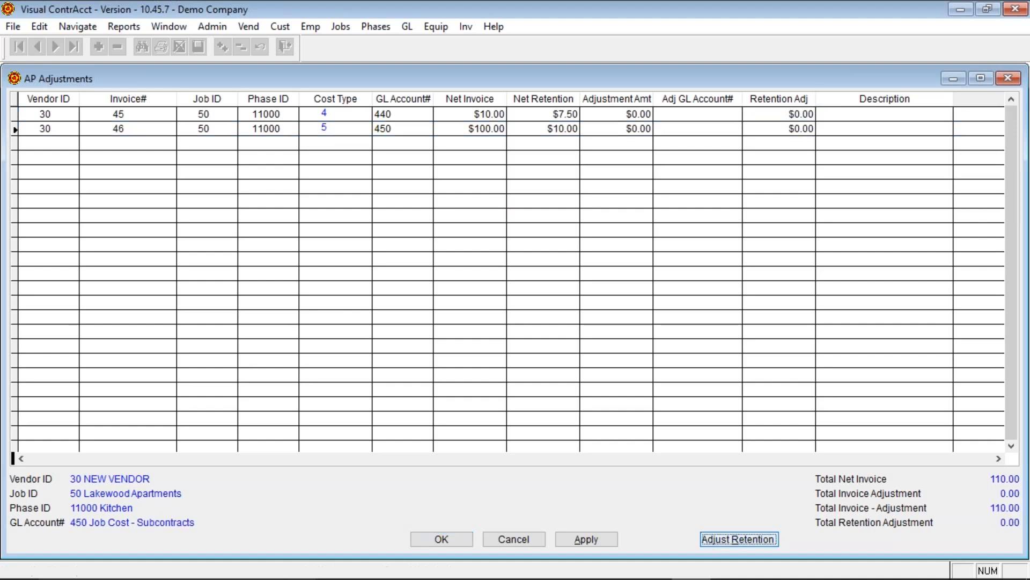
- Set job 50's new retention to 5% and apply the adjustments to both vendor 30 invoices
{"action": "type", "text": "50"}
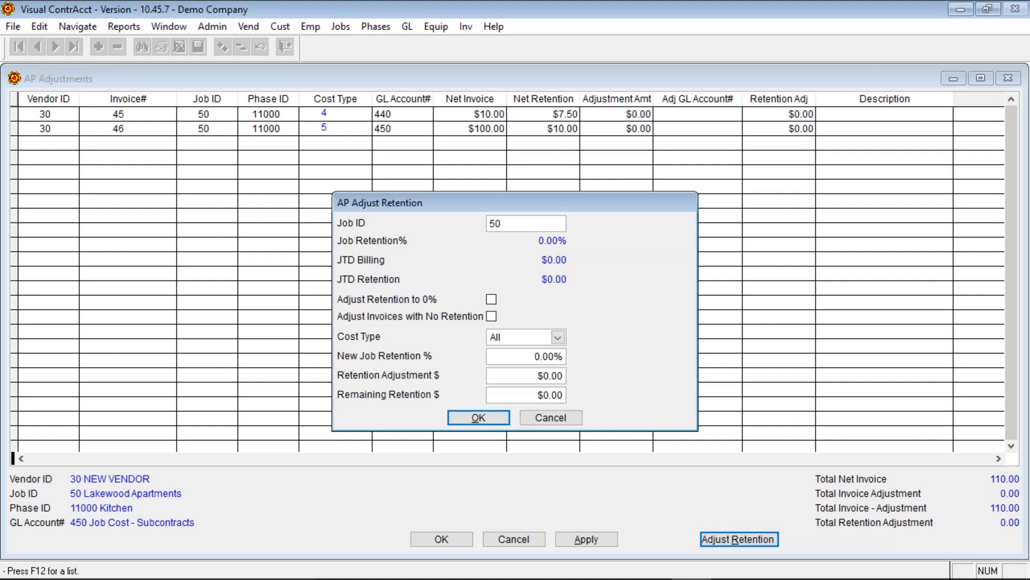
{"action": "key", "text": "Tab"}
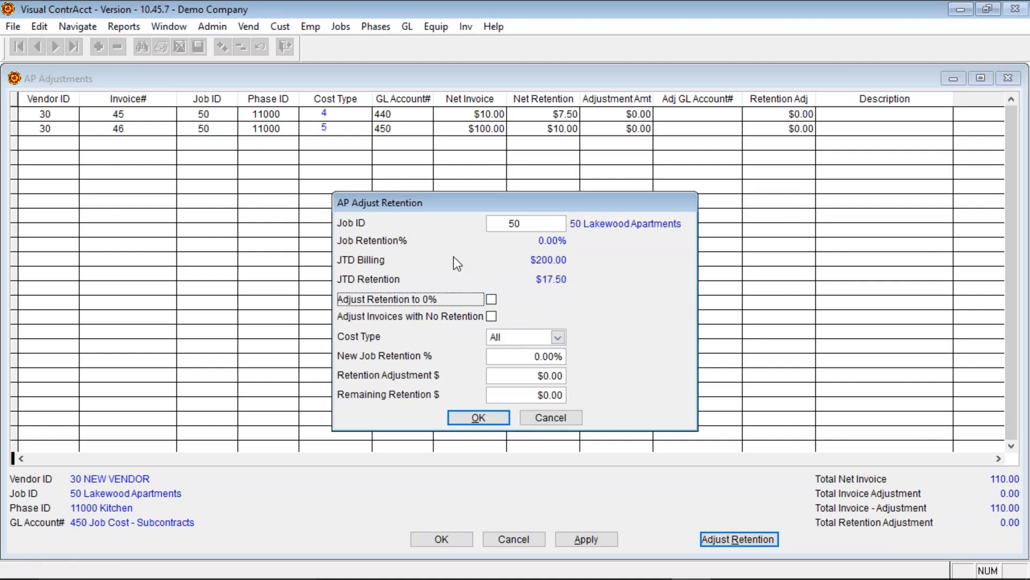
{"action": "left_click", "coordinate": [526, 356]}
{"action": "type", "text": "5 . %"}
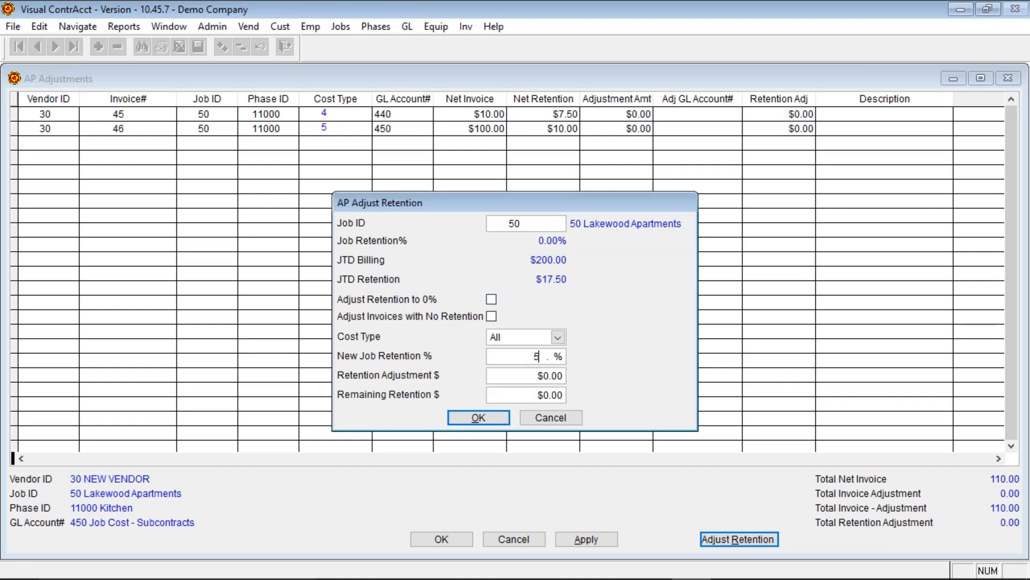
{"action": "key", "text": "Tab"}
{"action": "left_click", "coordinate": [496, 418]}
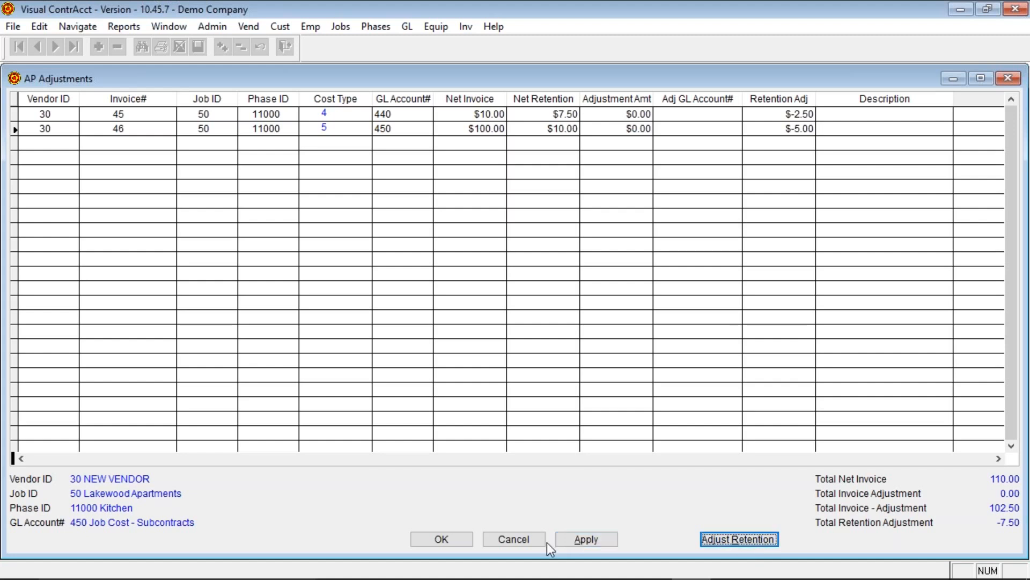
{"action": "left_click", "coordinate": [592, 541]}
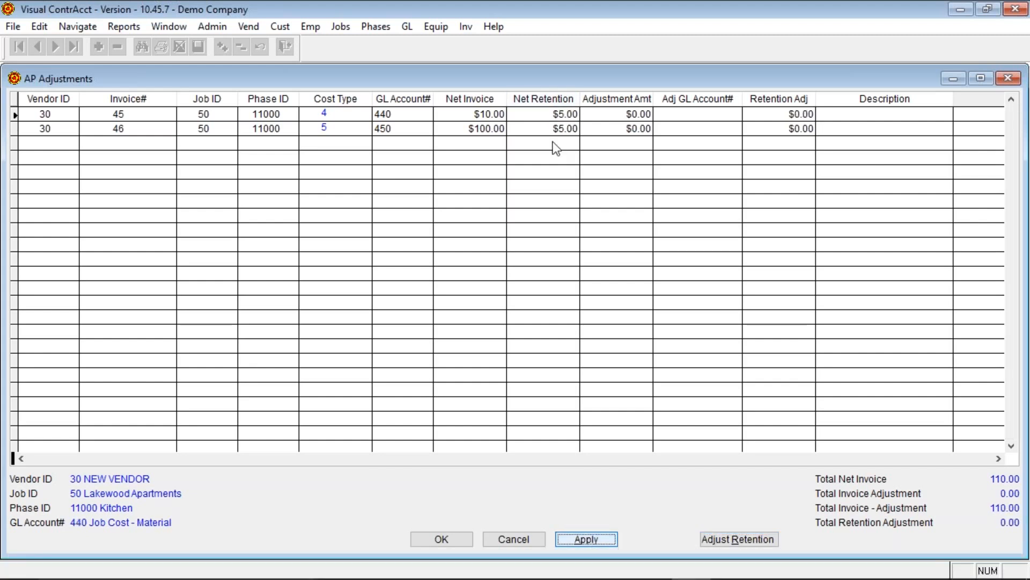
{"action": "left_click", "coordinate": [460, 540]}
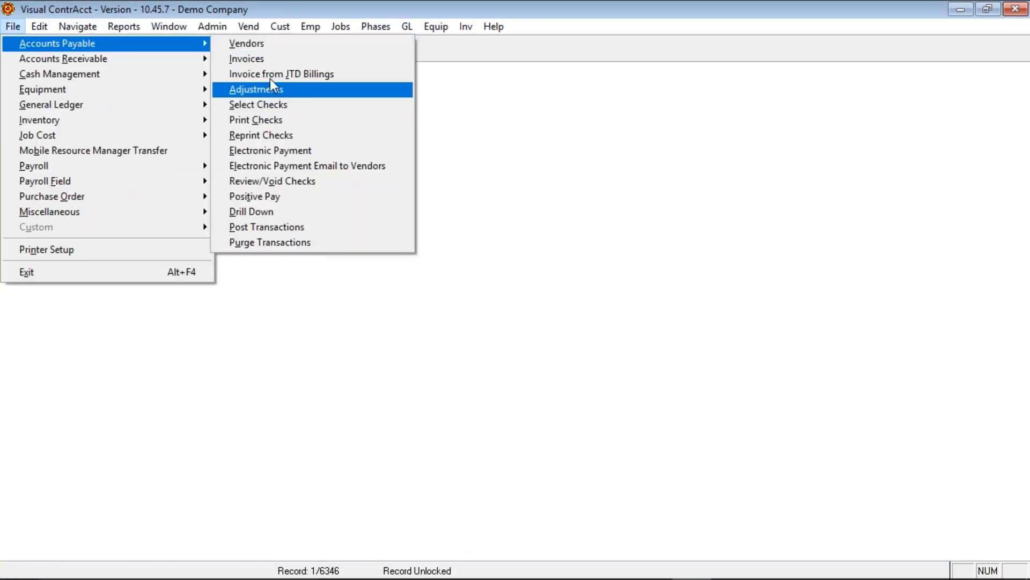
- Open the AP Invoices form and select invoice 45 from the search list
{"action": "left_click", "coordinate": [262, 60]}
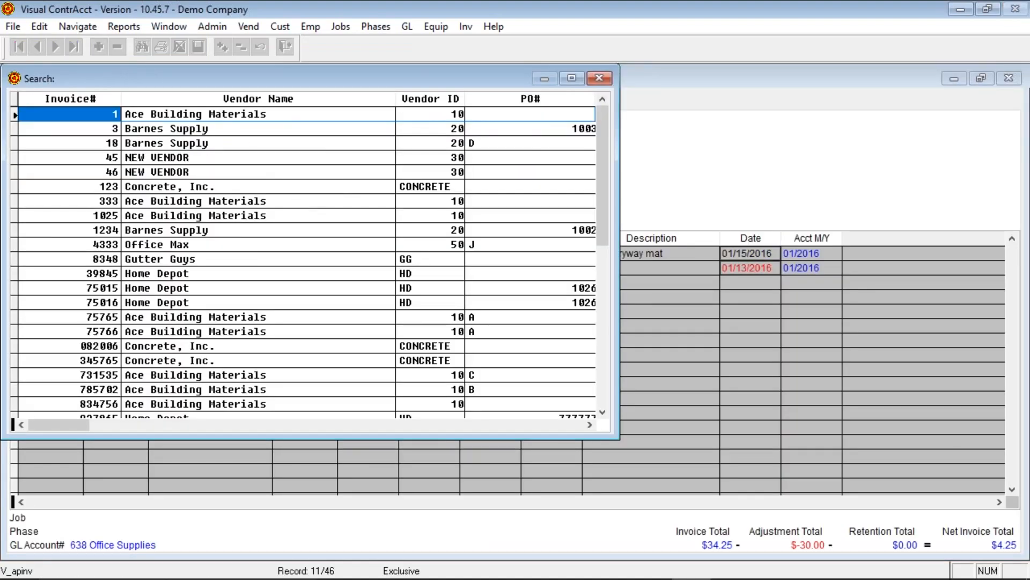
{"action": "type", "text": "12"}
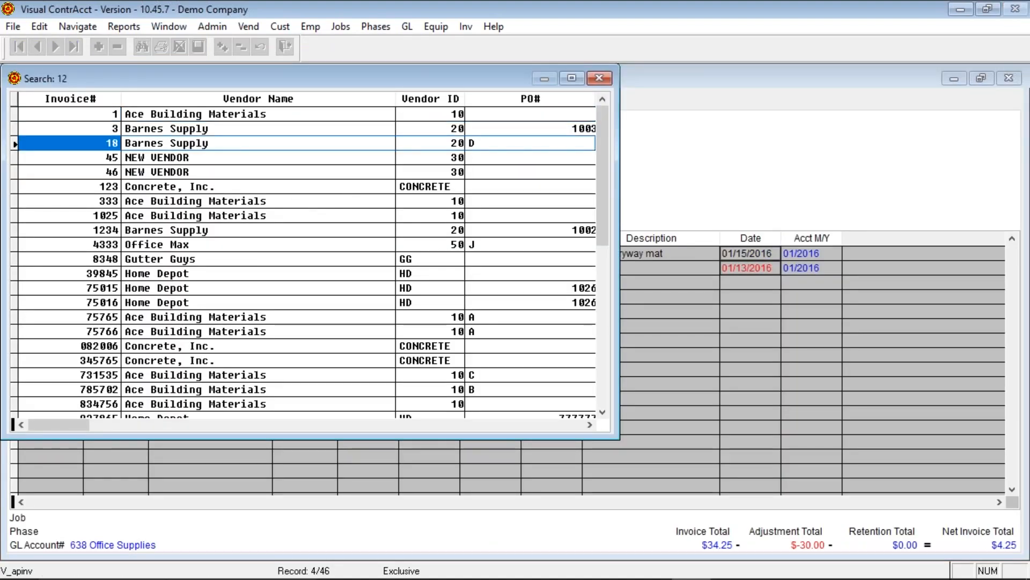
{"action": "type", "text": "34"}
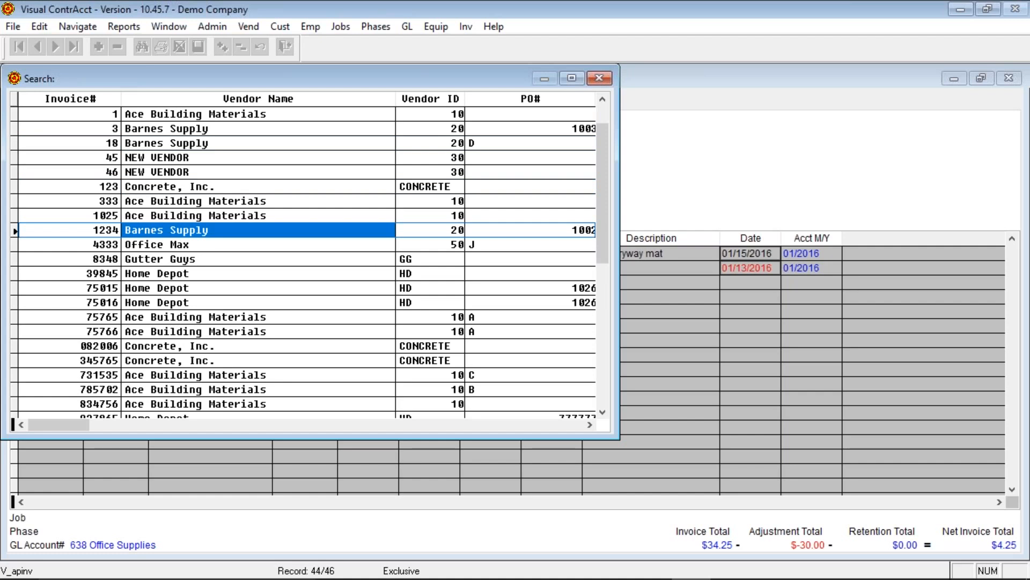
{"action": "left_click", "coordinate": [431, 216]}
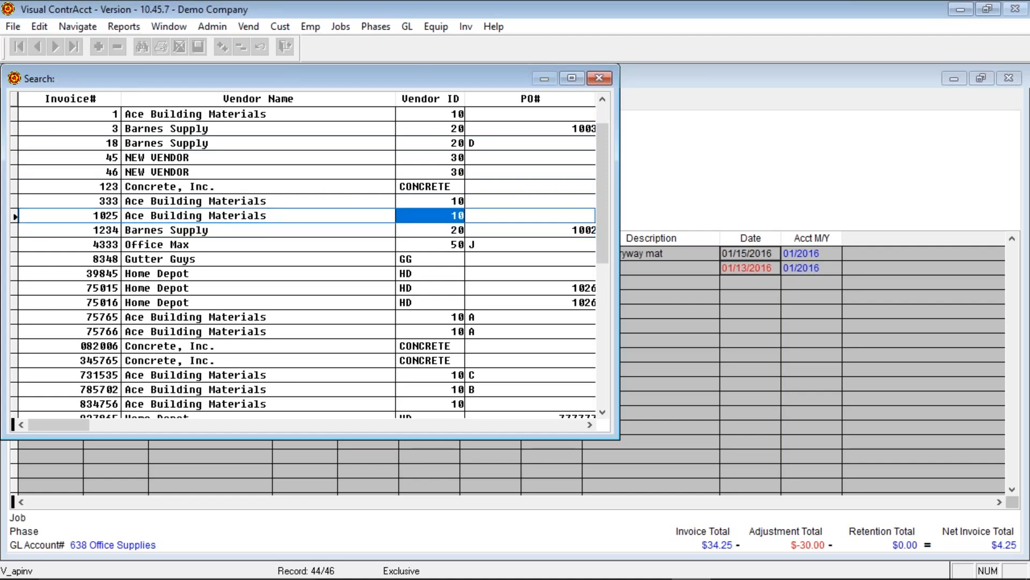
{"action": "key", "text": "Up"}
{"action": "key", "text": "Up"}
{"action": "key", "text": "Up"}
{"action": "key", "text": "Up"}
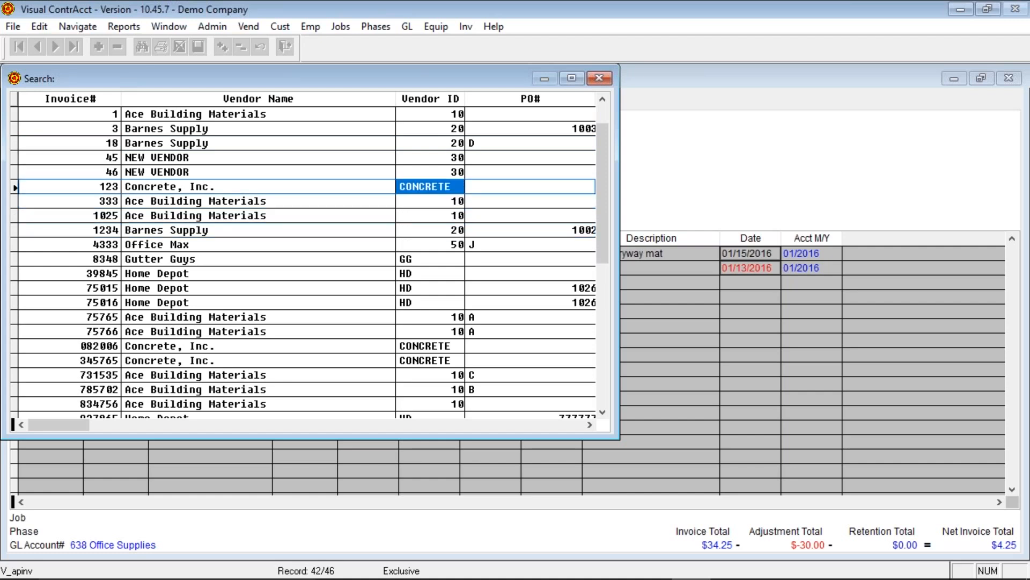
{"action": "key", "text": "Return"}
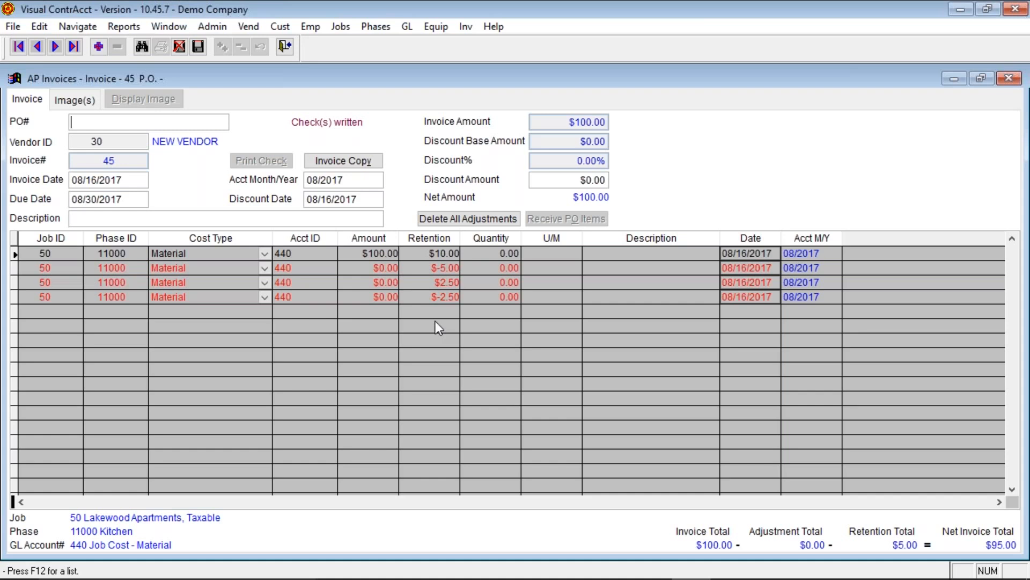
- Delete all unposted adjustments from invoice 45 and confirm the deletion
{"action": "left_click", "coordinate": [487, 218]}
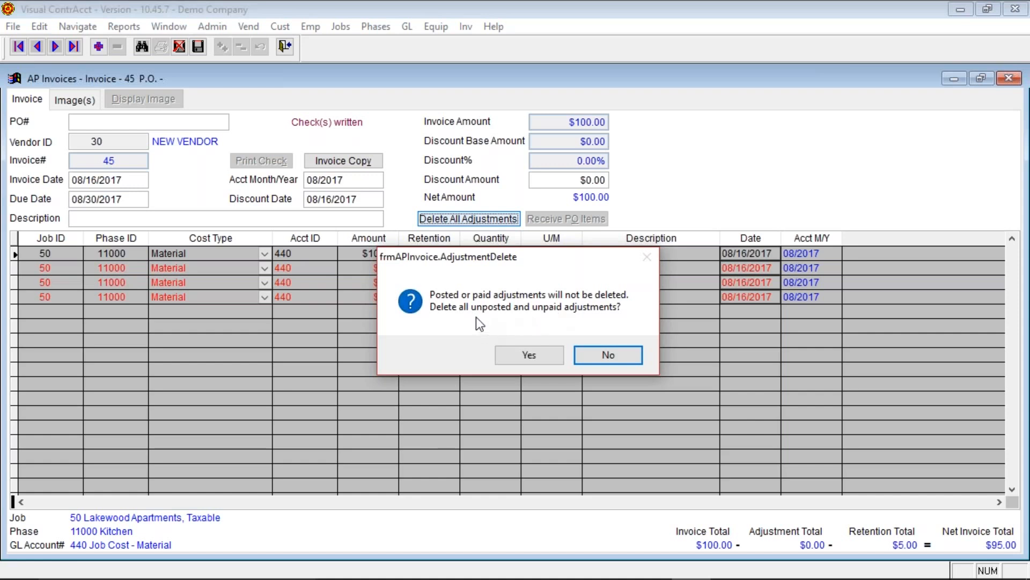
{"action": "left_click", "coordinate": [533, 356]}
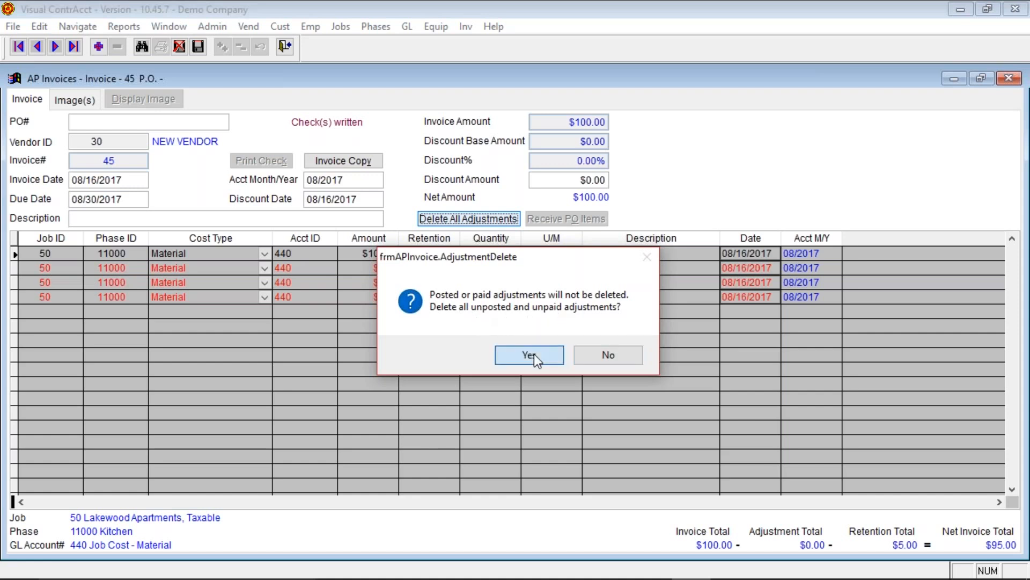
{"action": "left_click", "coordinate": [534, 354]}
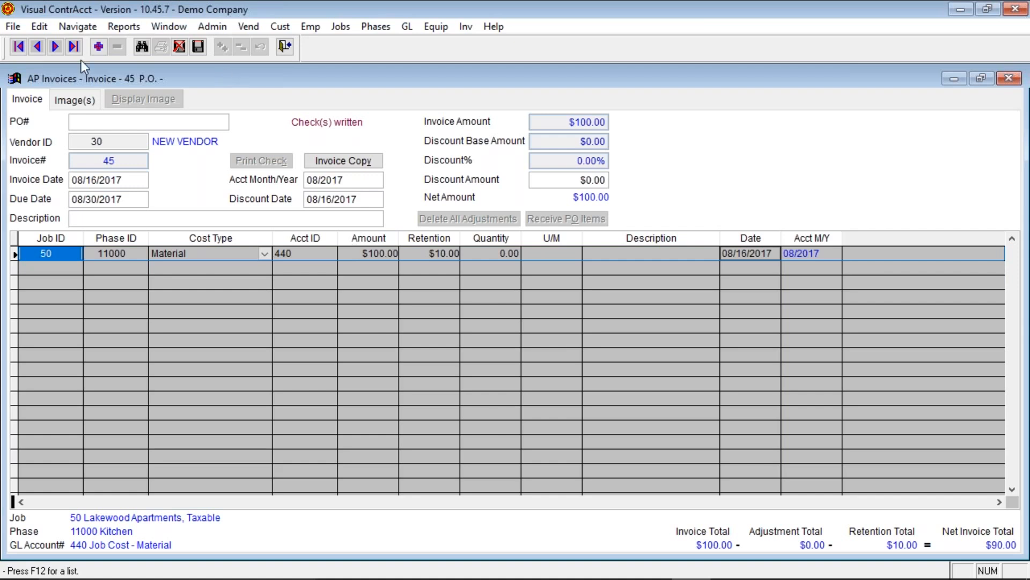
- Save invoice 45, then change invoice 46's invoice amount to $150.00
{"action": "left_click", "coordinate": [55, 47]}
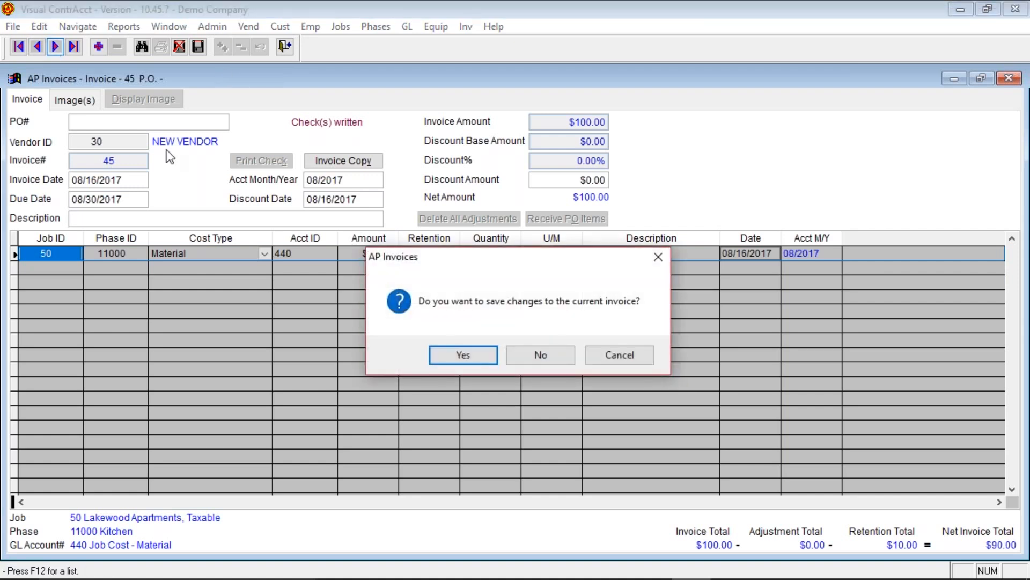
{"action": "left_click", "coordinate": [478, 355]}
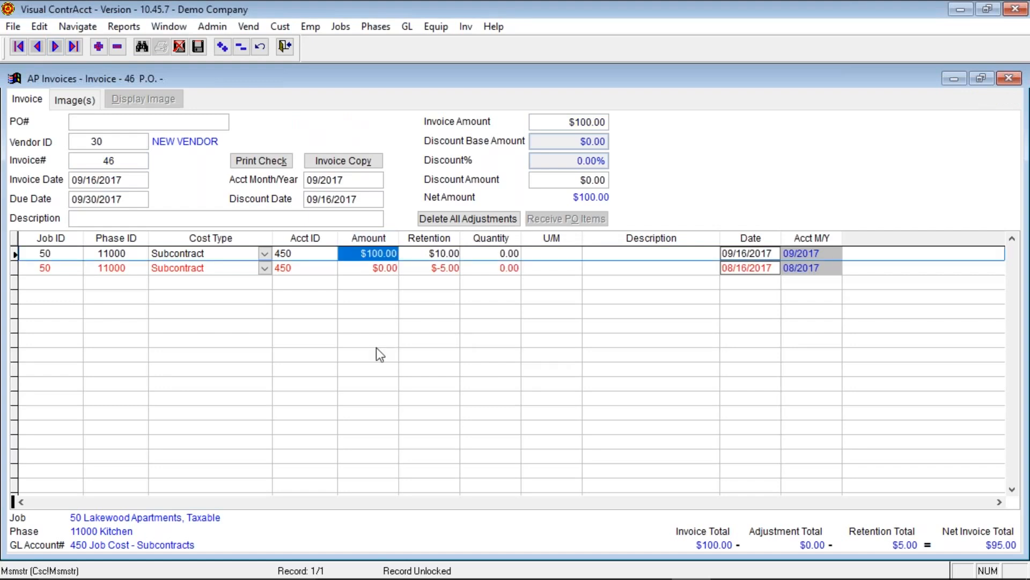
{"action": "left_click", "coordinate": [568, 121]}
{"action": "type", "text": "150"}
{"action": "key", "text": "Tab"}
{"action": "key", "text": "Caps_Lock"}
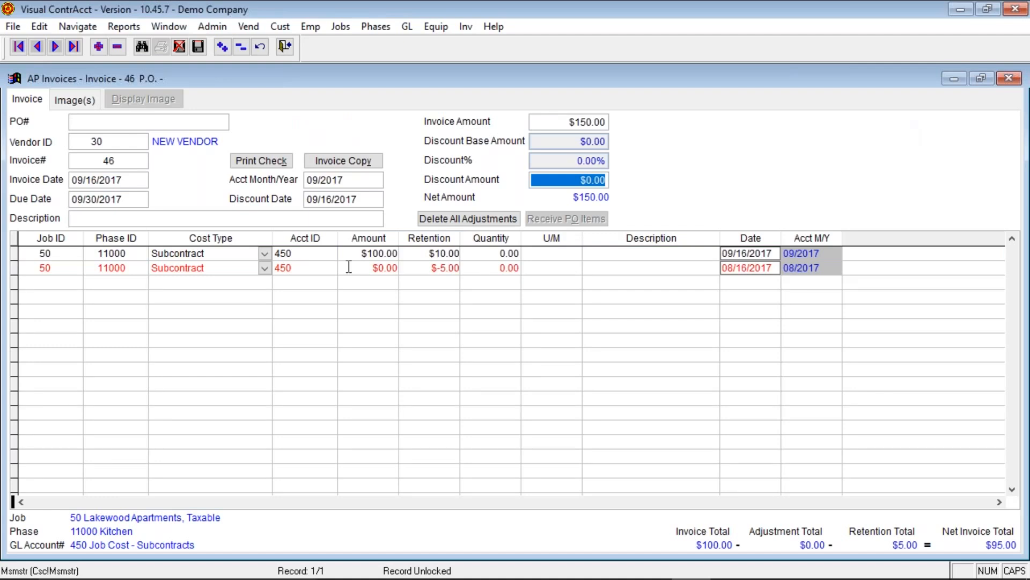
- Set invoice 46's first line amount to $150.00 and the adjustment line's retention to -10.00, then save
{"action": "left_click", "coordinate": [366, 253]}
{"action": "type", "text": "150.  $  ."}
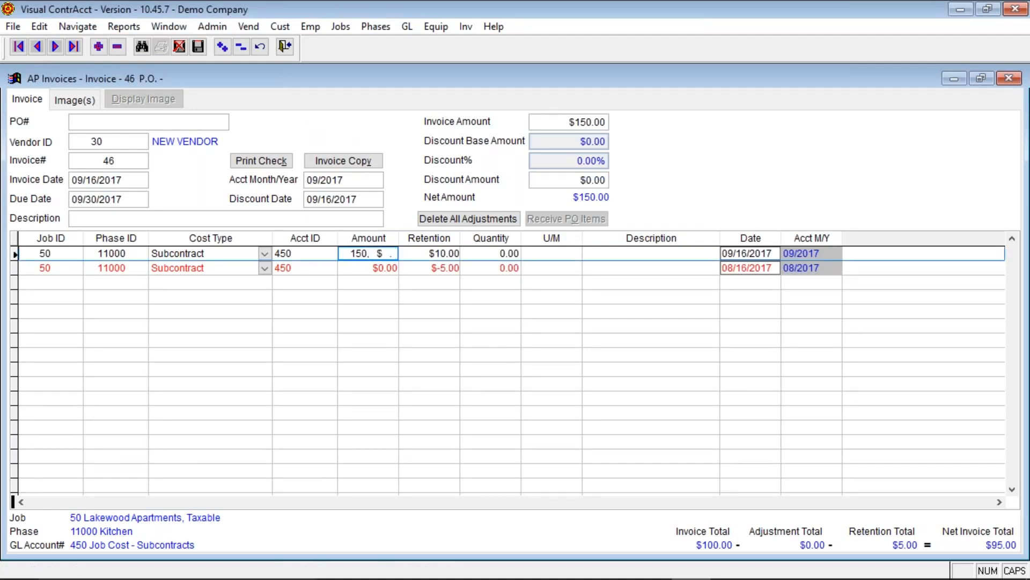
{"action": "key", "text": "Tab"}
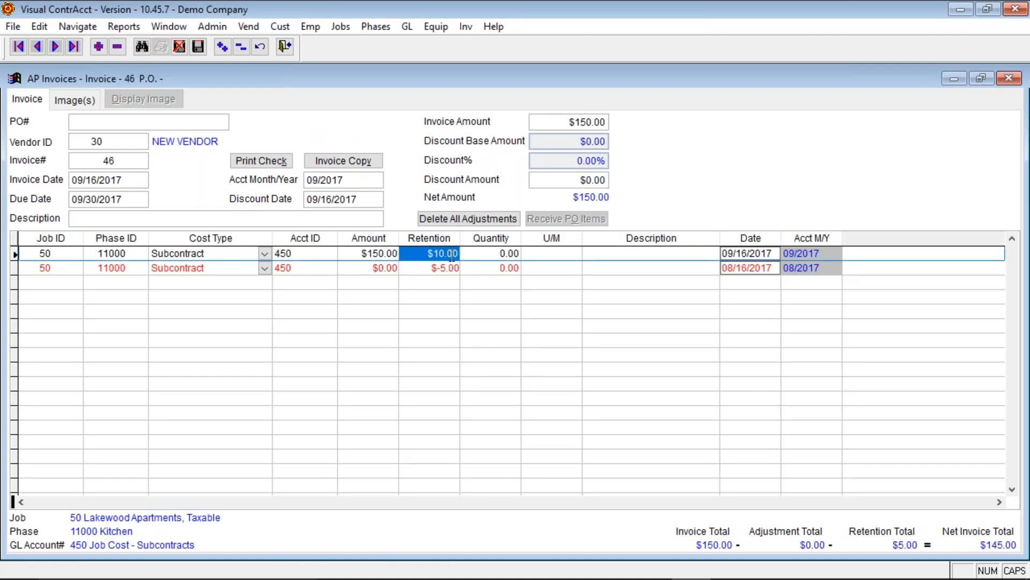
{"action": "left_click", "coordinate": [441, 267]}
{"action": "type", "text": "-"}
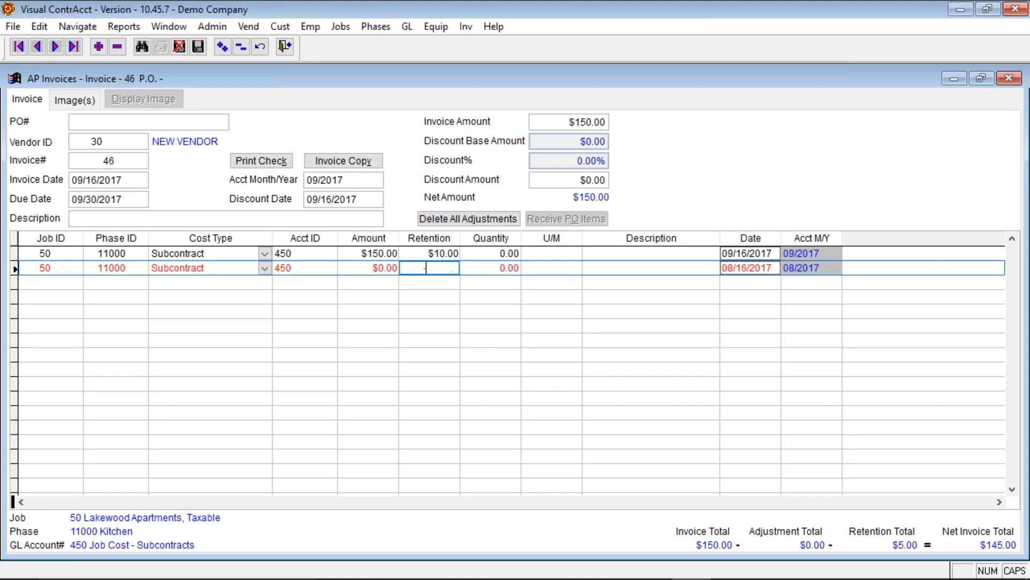
{"action": "type", "text": "10"}
{"action": "key", "text": "Tab"}
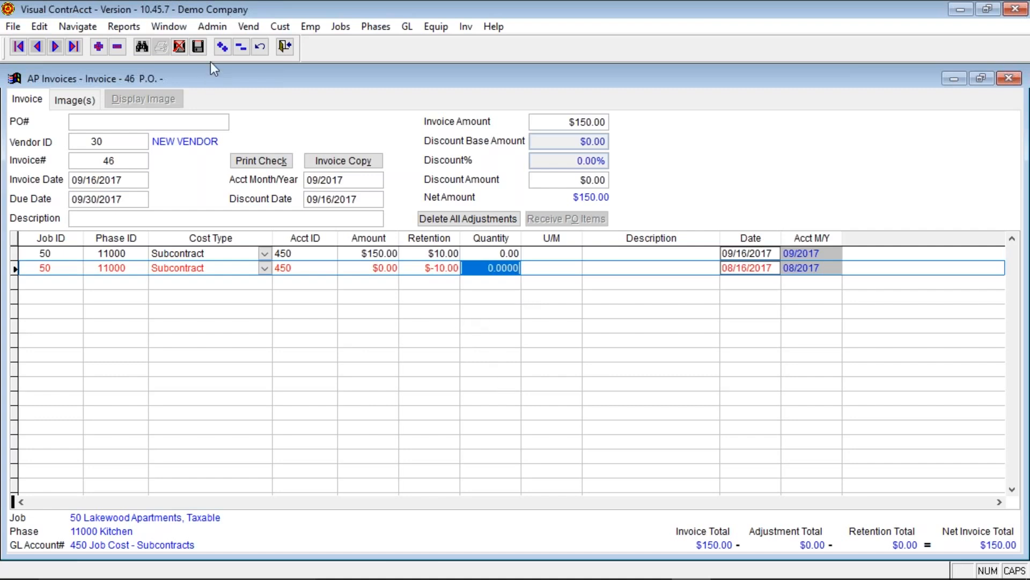
{"action": "left_click", "coordinate": [198, 47]}
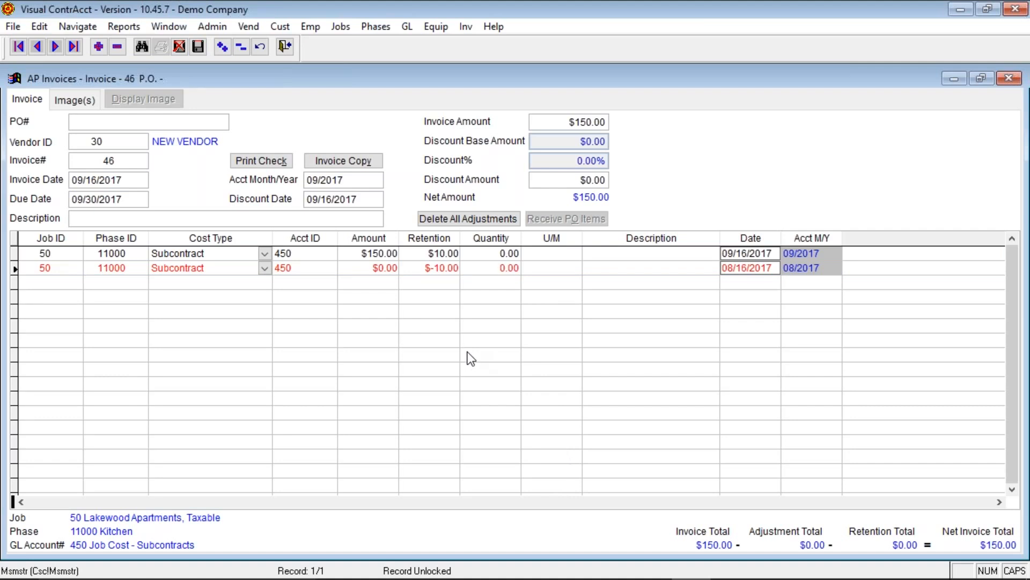
- Set the first line's retention to $15.00, save invoice 46 again, and close the form
{"action": "left_click", "coordinate": [429, 253]}
{"action": "type", "text": "15 ."}
{"action": "key", "text": "Tab"}
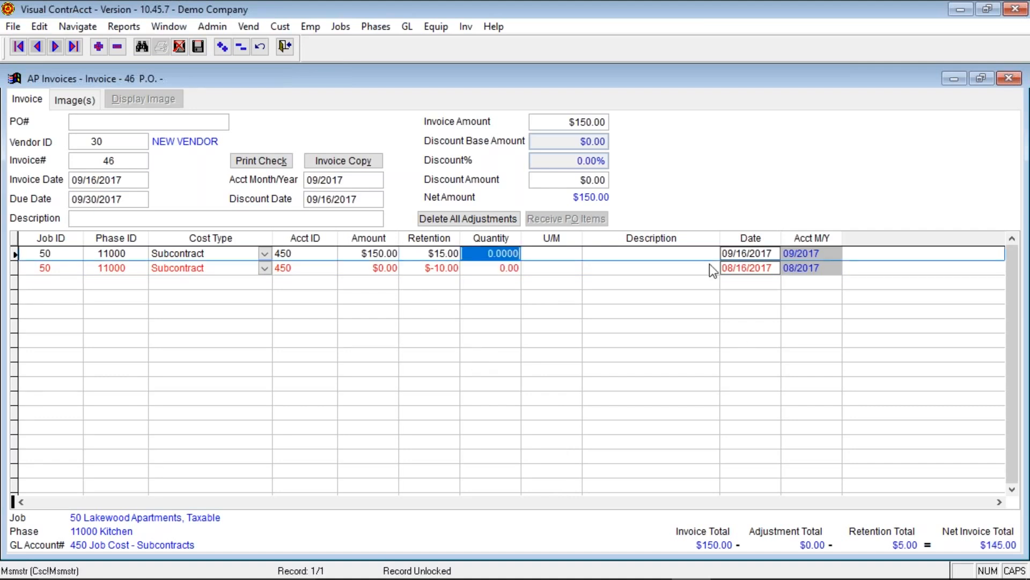
{"action": "left_click", "coordinate": [201, 45]}
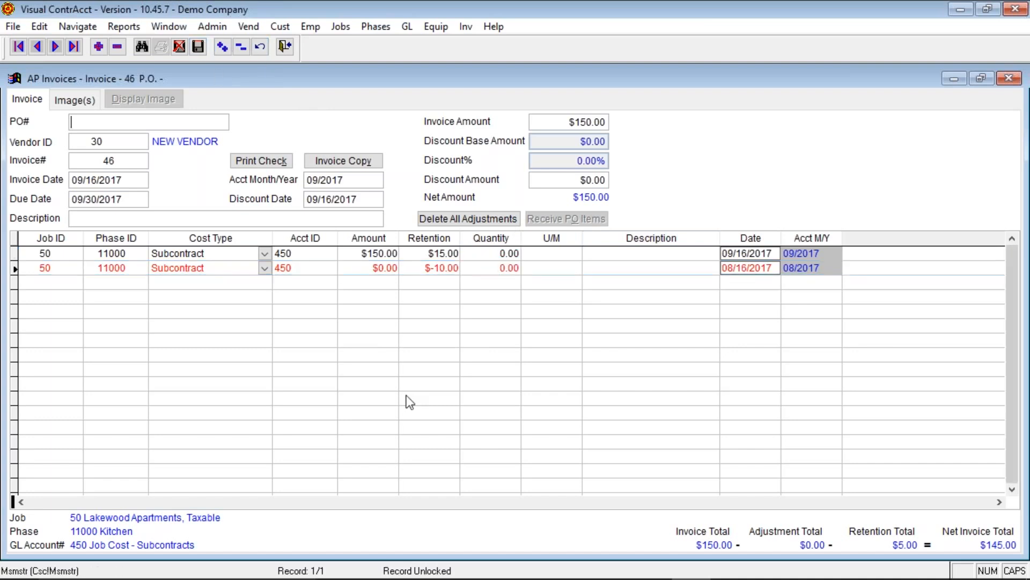
{"action": "left_click", "coordinate": [429, 267]}
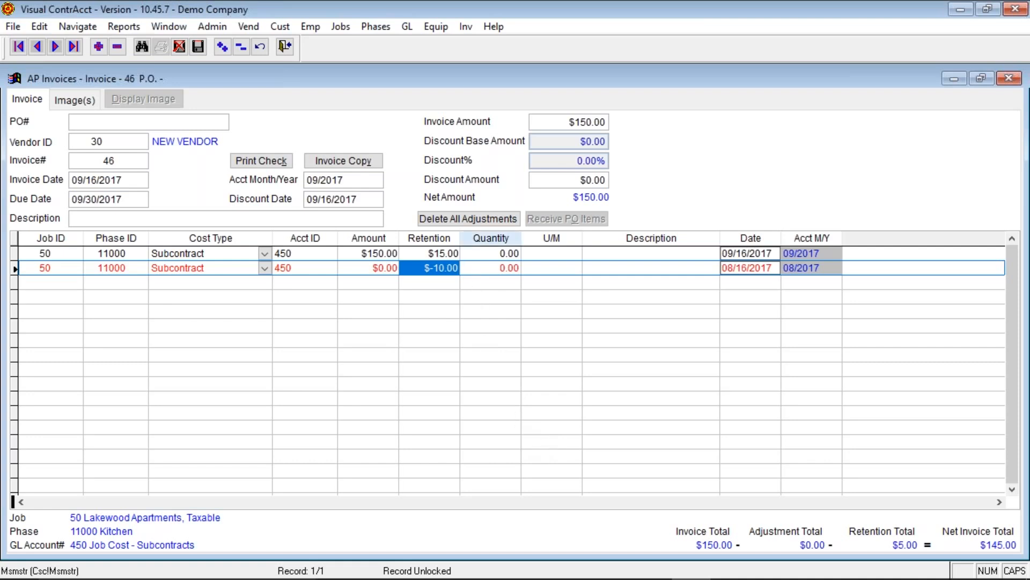
{"action": "left_click", "coordinate": [286, 46]}
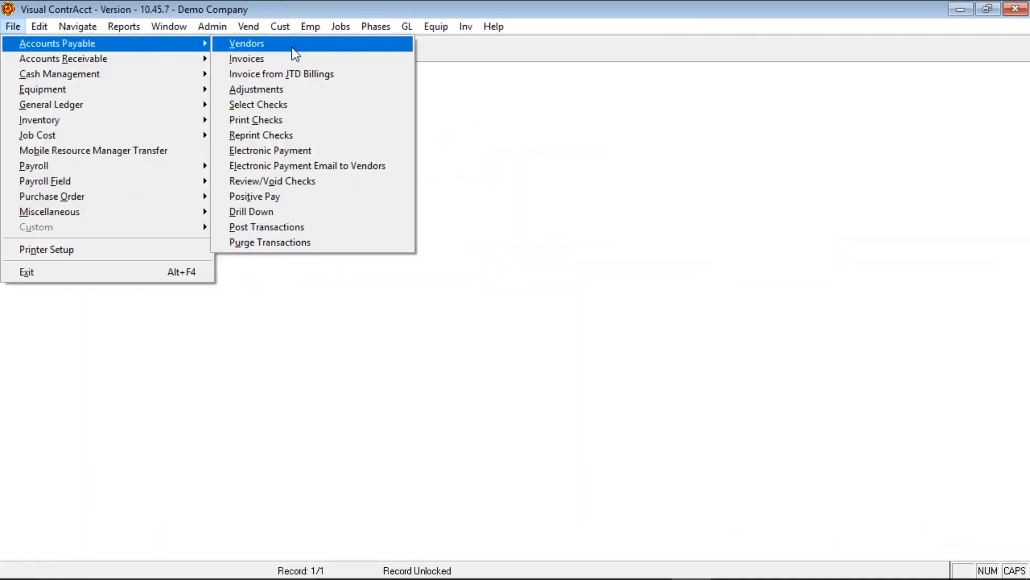
{"action": "left_click", "coordinate": [279, 107]}
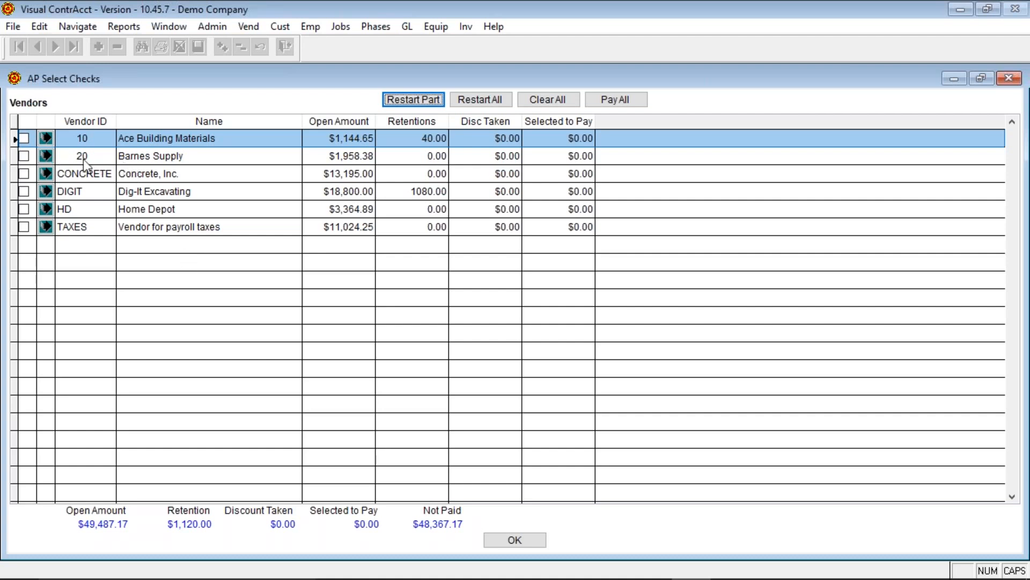
- Close AP Select Checks and reopen the AP Invoices form from Accounts Payable
{"action": "left_click", "coordinate": [1014, 78]}
{"action": "key", "text": "alt+f"}
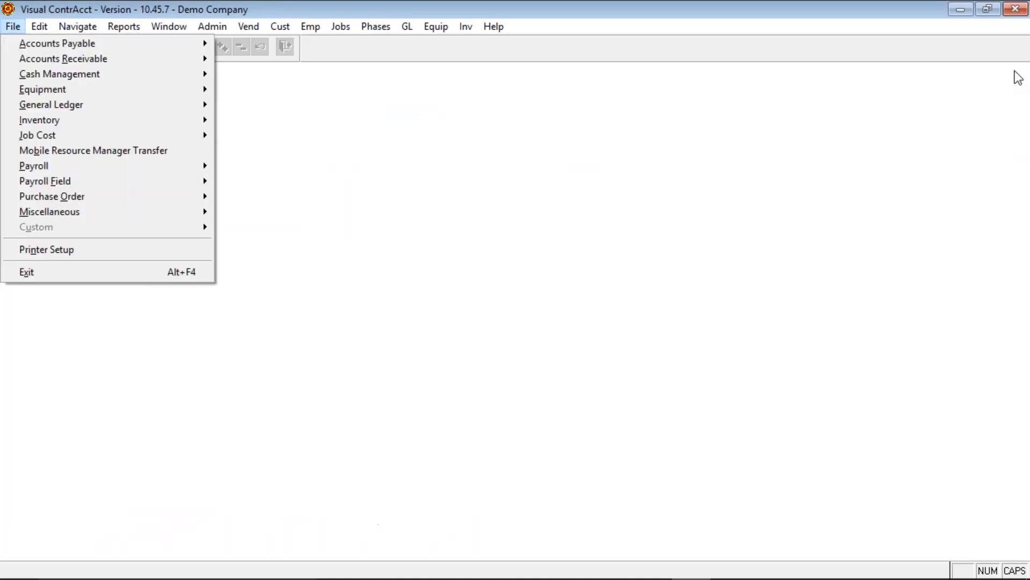
{"action": "key", "text": "a"}
{"action": "left_click", "coordinate": [263, 58]}
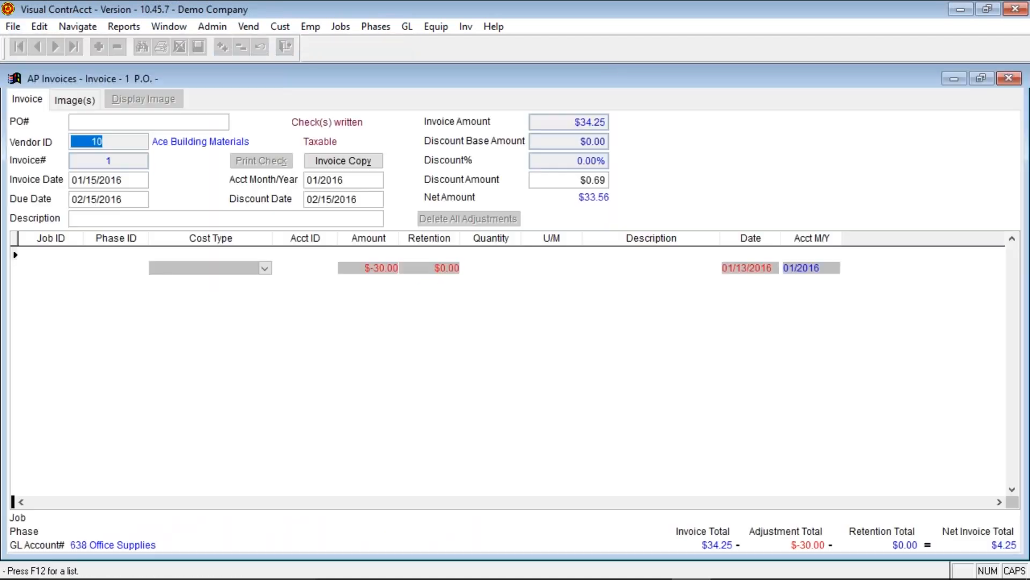
- Open Barnes Supply invoice 3 from the search list, stepping back a record and returning to it
{"action": "key", "text": "ctrl+f"}
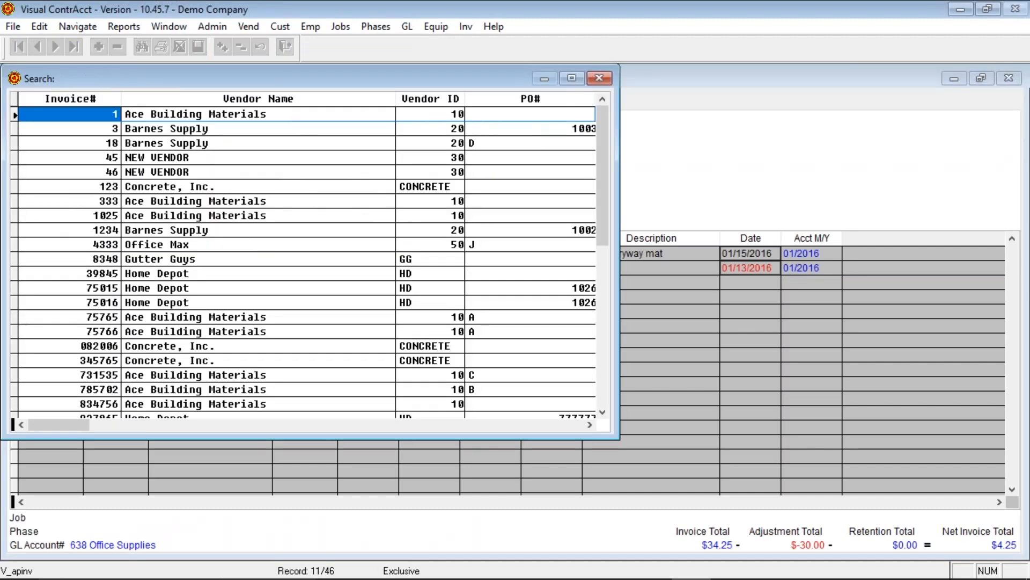
{"action": "key", "text": "Down"}
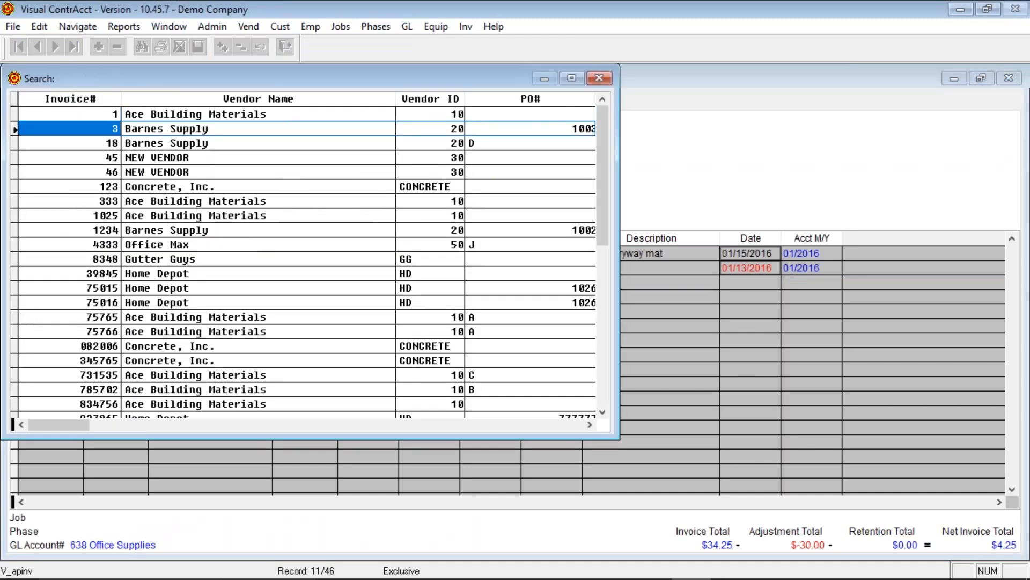
{"action": "key", "text": "Return"}
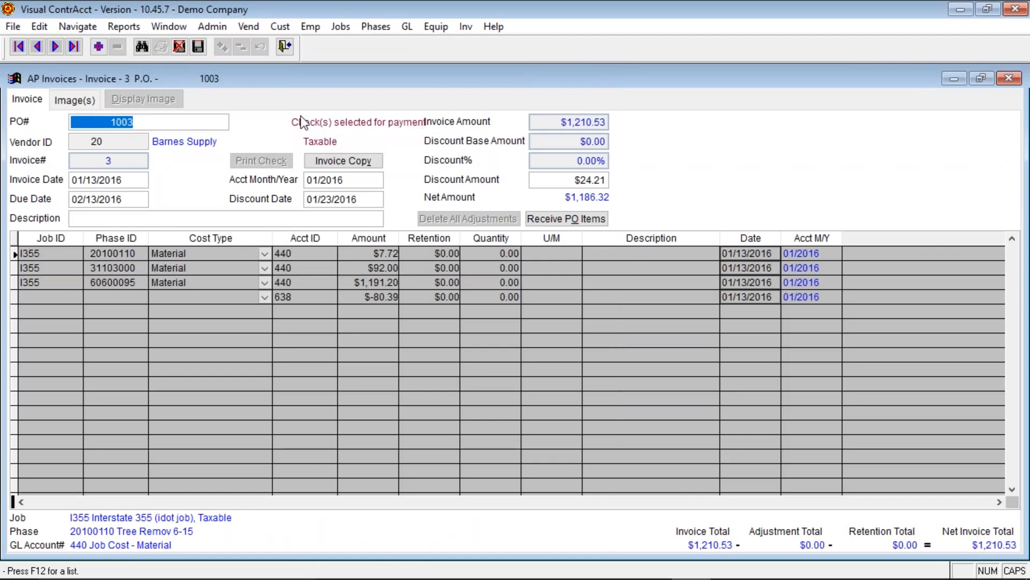
{"action": "left_click", "coordinate": [37, 46]}
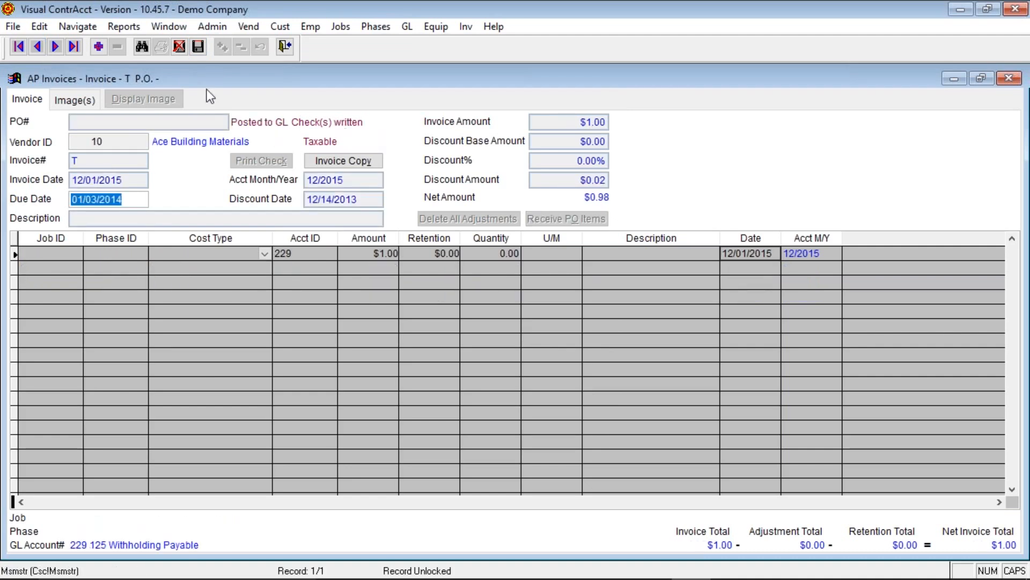
{"action": "left_click", "coordinate": [55, 47]}
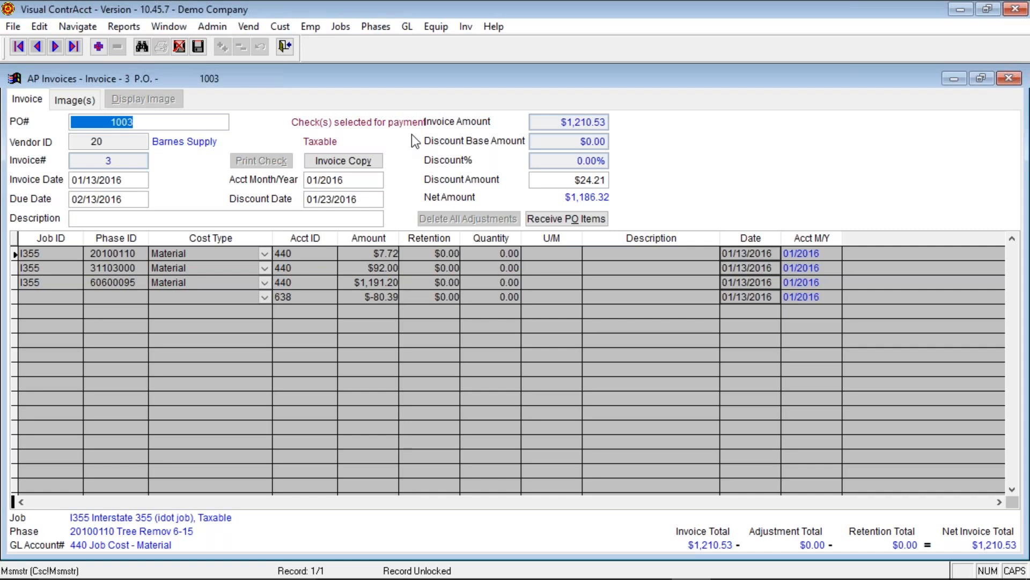
- Exit the AP Invoices form for Barnes Supply invoice 3 and bring up the File menu
{"action": "left_click", "coordinate": [280, 48]}
{"action": "key", "text": "alt+f"}
- In AP Select Checks, clear all selected invoices with Restart All, cancel the range prompt, and close it
{"action": "key", "text": "a"}
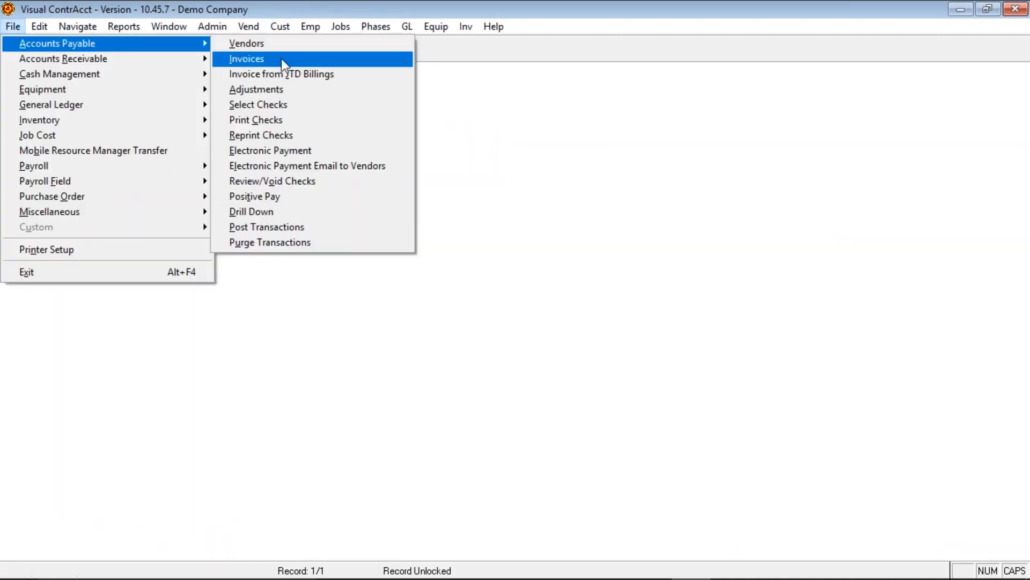
{"action": "left_click", "coordinate": [289, 104]}
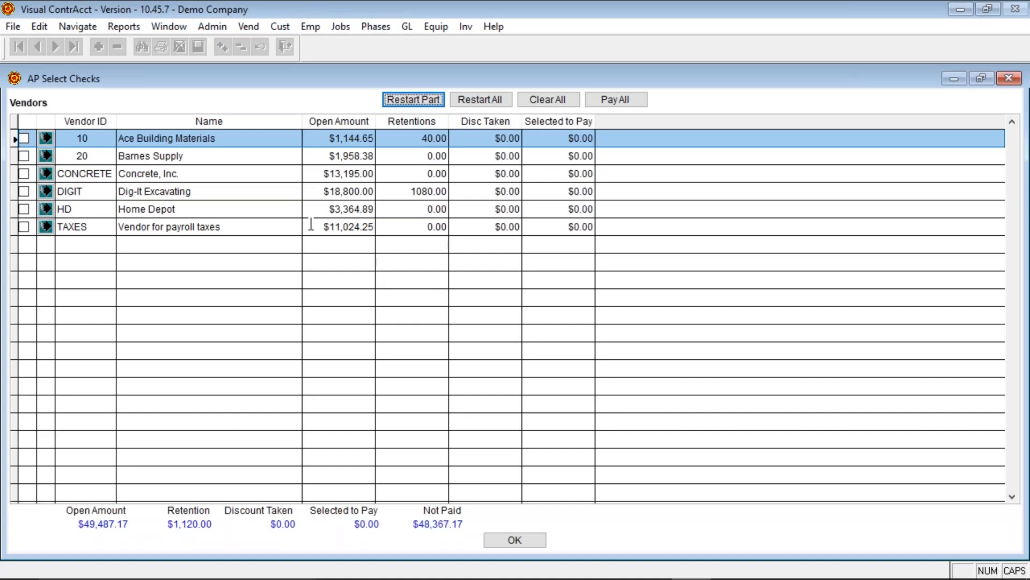
{"action": "left_click", "coordinate": [472, 98]}
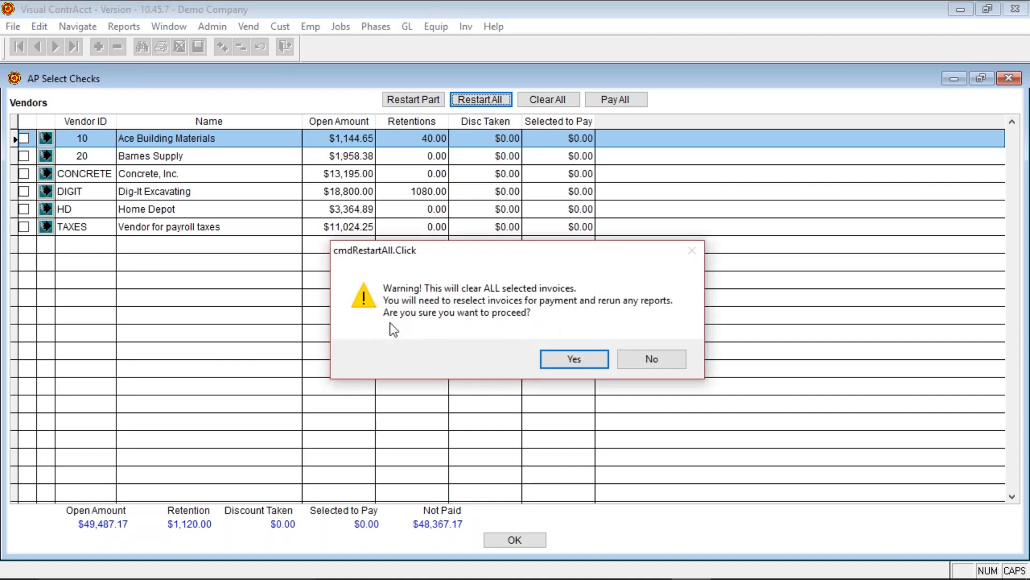
{"action": "left_click", "coordinate": [574, 358]}
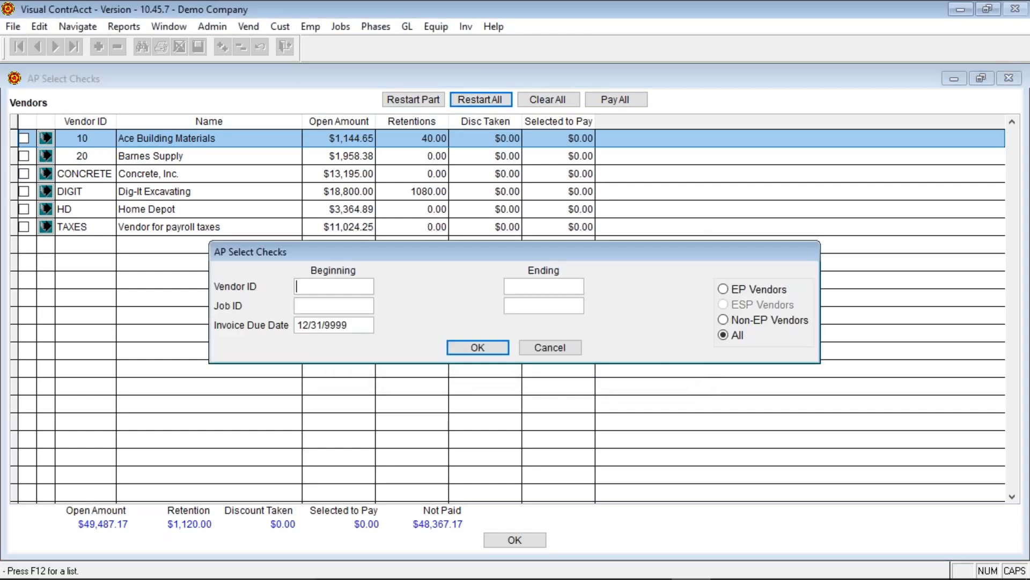
{"action": "left_click", "coordinate": [572, 349]}
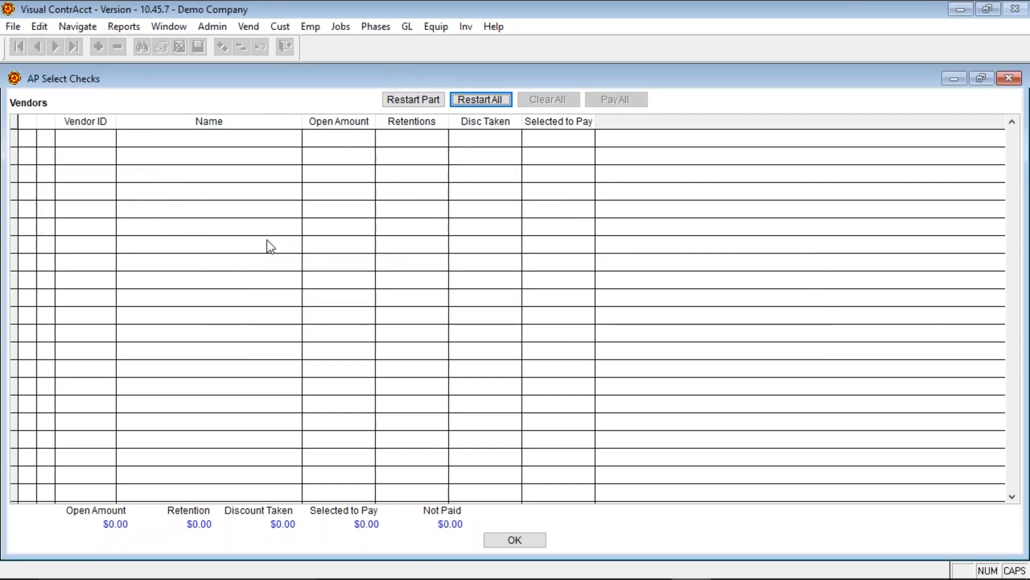
{"action": "left_click", "coordinate": [514, 539]}
{"action": "left_click", "coordinate": [13, 26]}
- Open AP Invoices and find Barnes Supply invoice 3 from the search list
{"action": "mouse_move", "coordinate": [70, 41]}
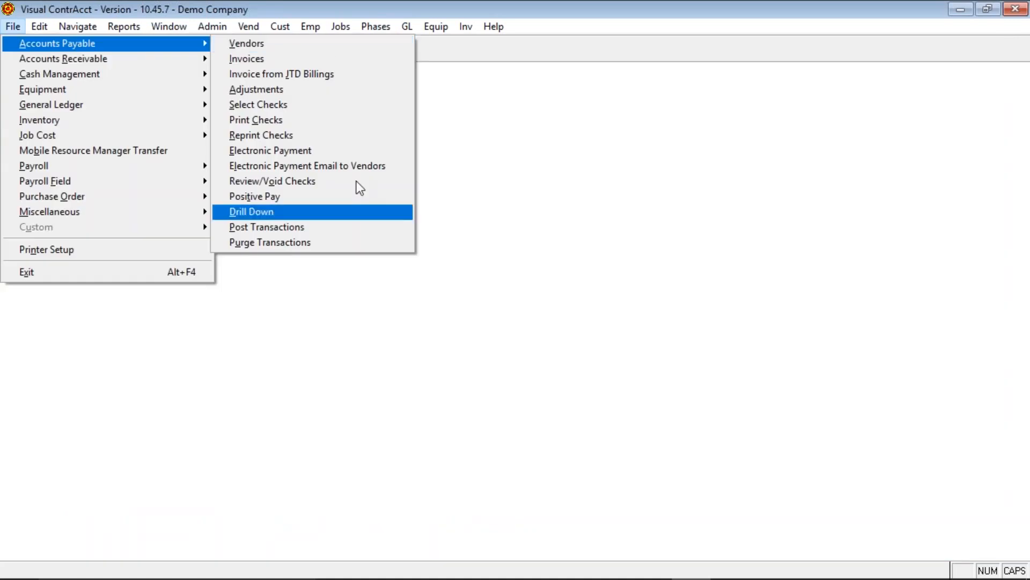
{"action": "left_click", "coordinate": [276, 59]}
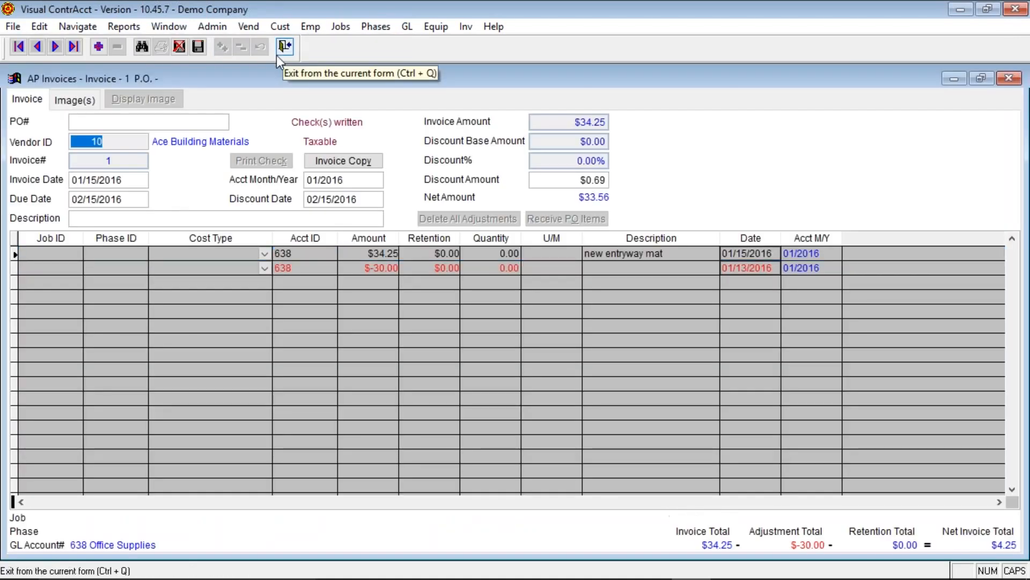
{"action": "left_click", "coordinate": [142, 46]}
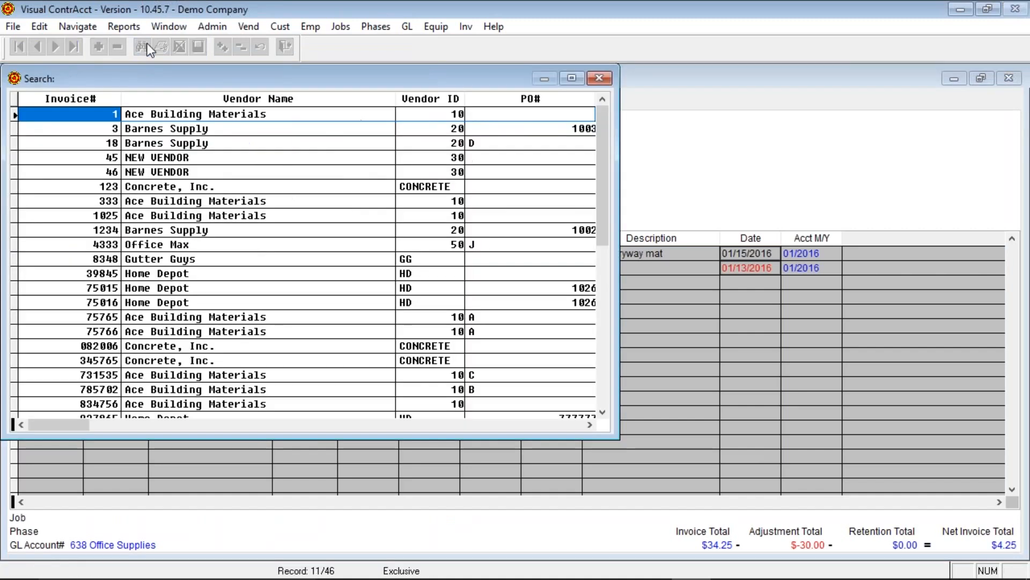
{"action": "left_click", "coordinate": [269, 130]}
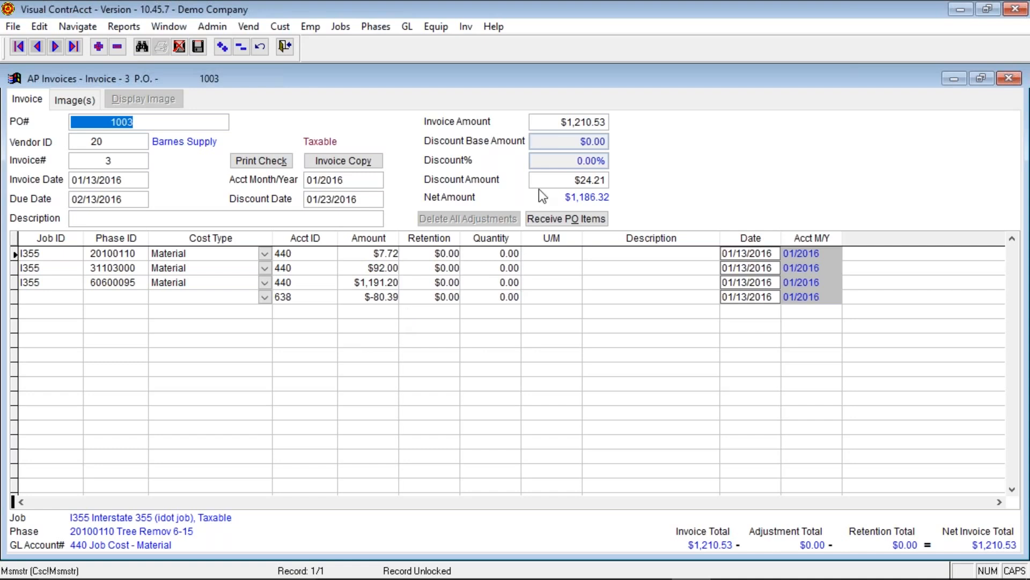
- Change invoice 3's $24.21 discount to 0, save it, and close the form
{"action": "left_click", "coordinate": [561, 179]}
{"action": "double_click", "coordinate": [561, 178]}
{"action": "type", "text": "0 ."}
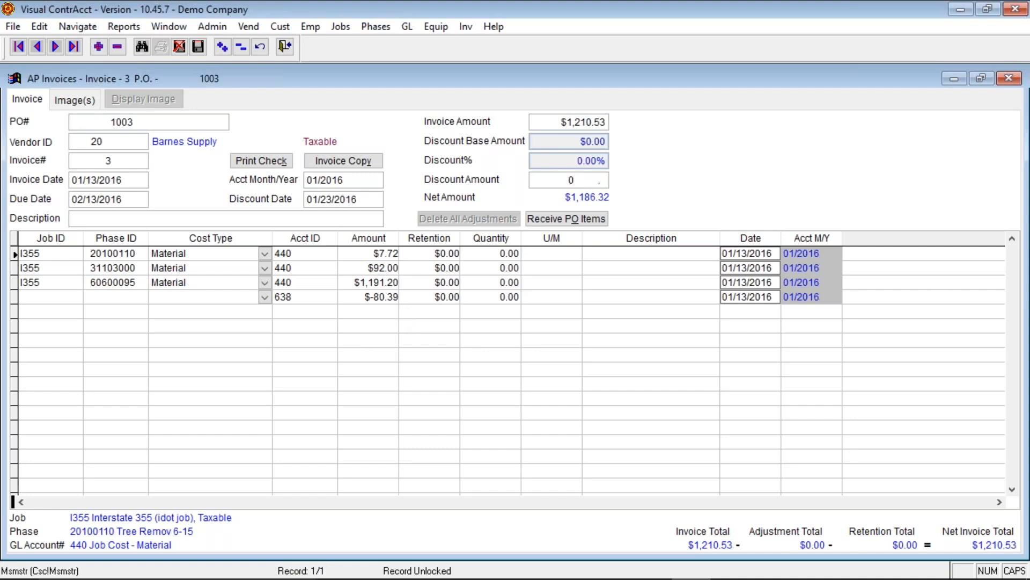
{"action": "key", "text": "Tab"}
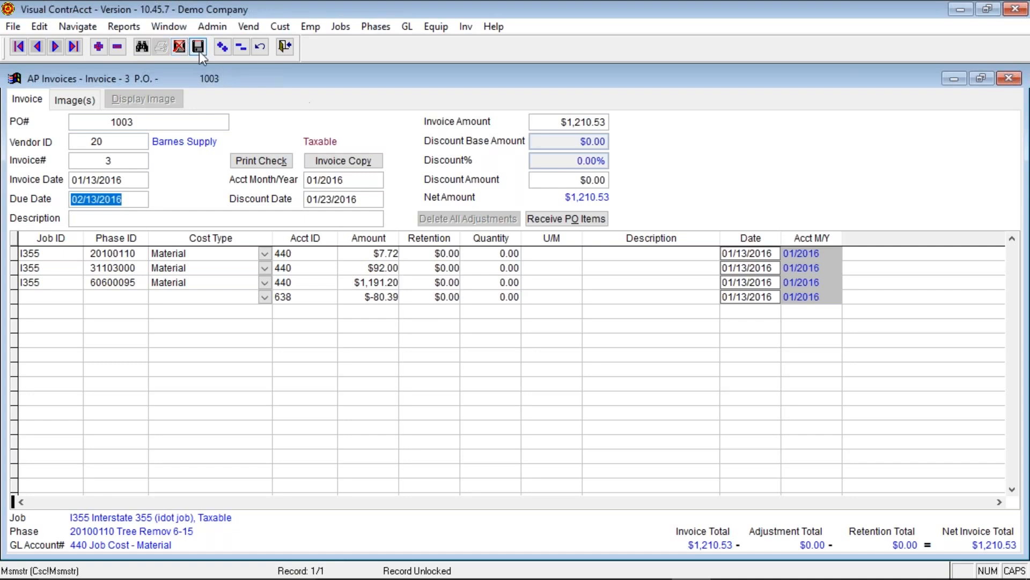
{"action": "left_click", "coordinate": [198, 47]}
{"action": "left_click", "coordinate": [285, 49]}
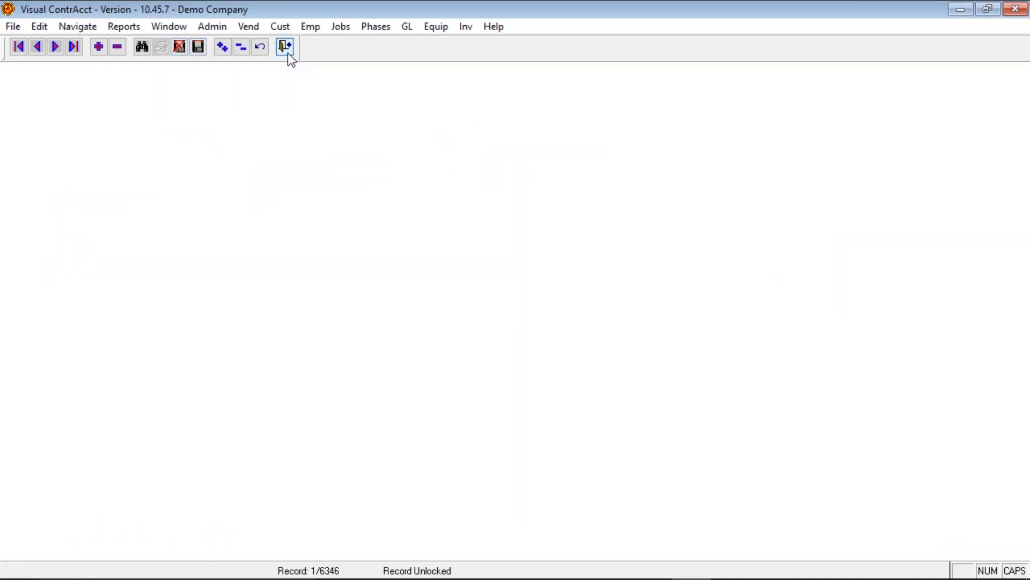
{"action": "key", "text": "alt+f"}
- Open AP Select Checks for all vendors and drill into Barnes Supply's open invoices, selecting invoice 3
{"action": "key", "text": "a"}
{"action": "left_click", "coordinate": [288, 104]}
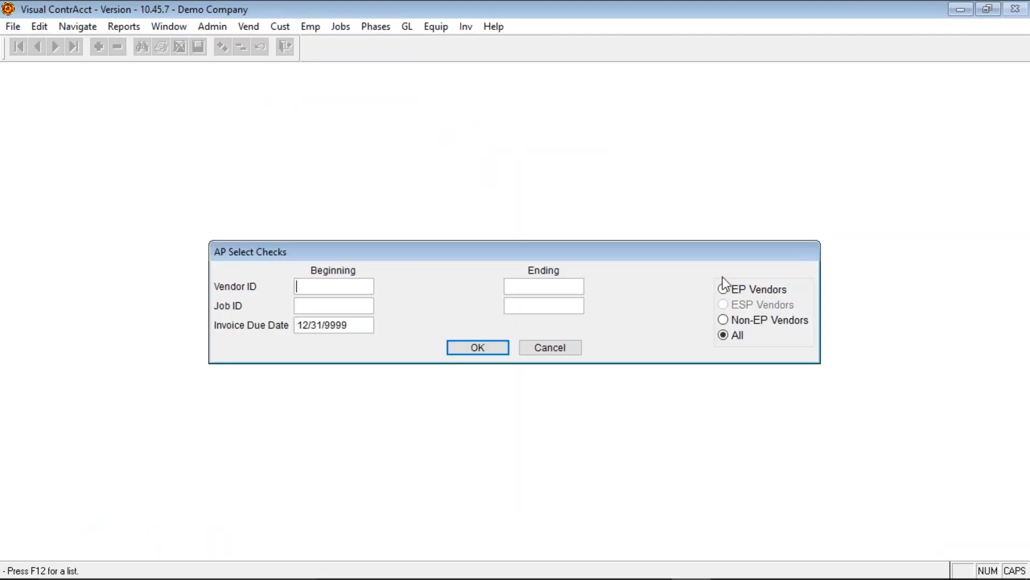
{"action": "left_click", "coordinate": [472, 350]}
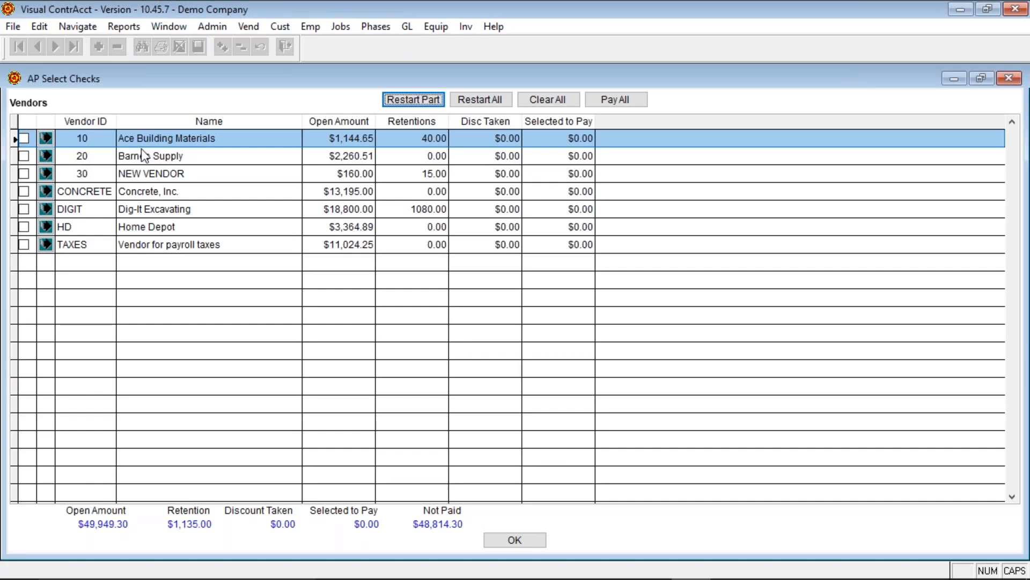
{"action": "left_click", "coordinate": [46, 156]}
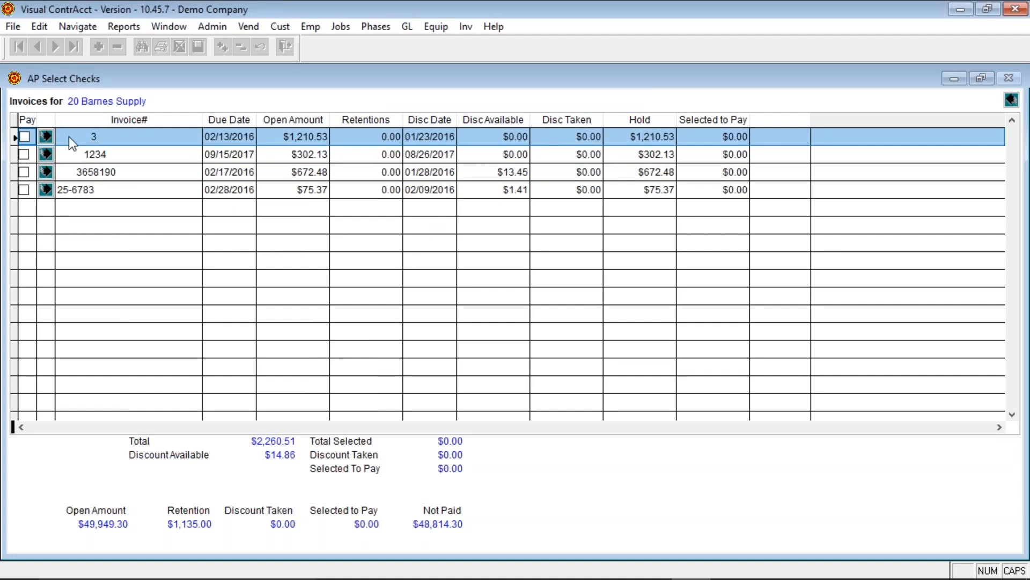
{"action": "left_click", "coordinate": [718, 139]}
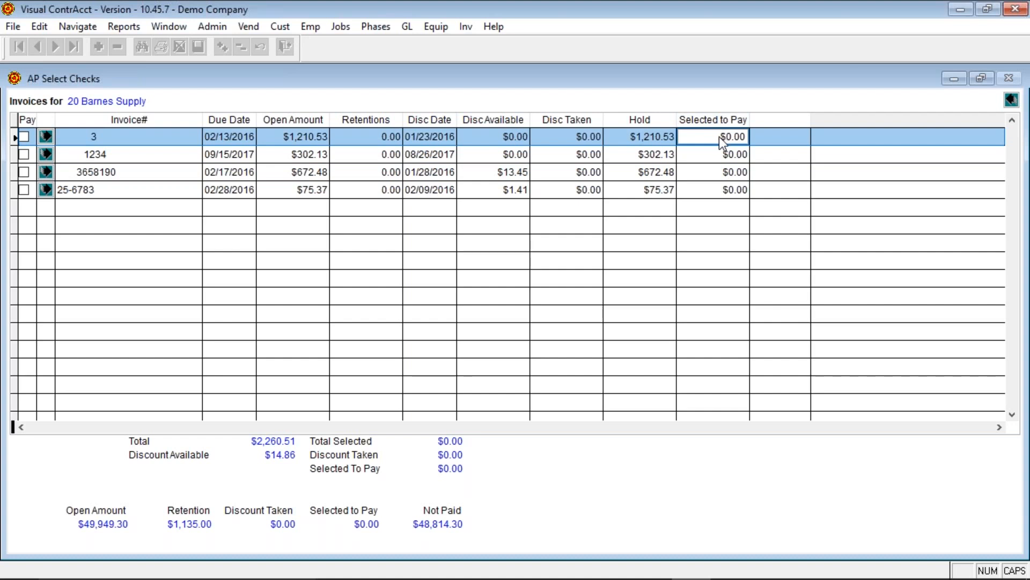
- On invoice 3, mark the $7.72 and $92.00 lines and pay $400.00 on the $1,191.20 line
{"action": "left_click", "coordinate": [46, 136]}
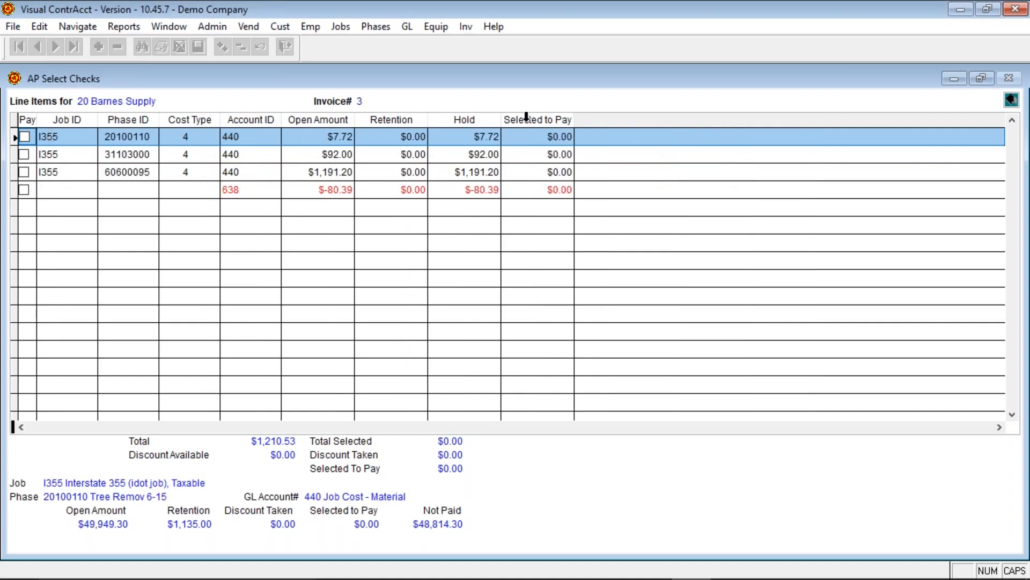
{"action": "left_click", "coordinate": [542, 137]}
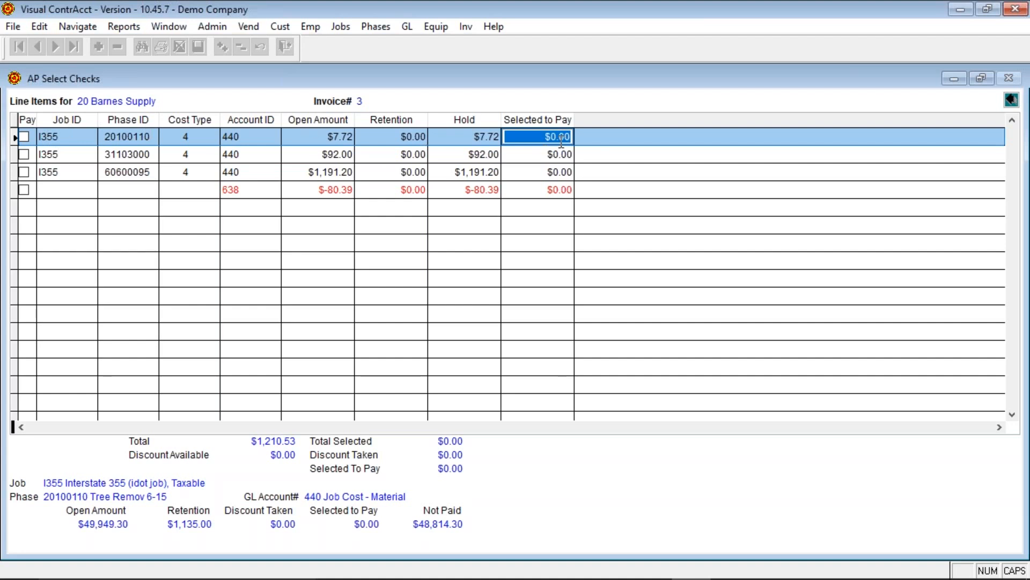
{"action": "left_click", "coordinate": [24, 137]}
{"action": "left_click", "coordinate": [25, 137]}
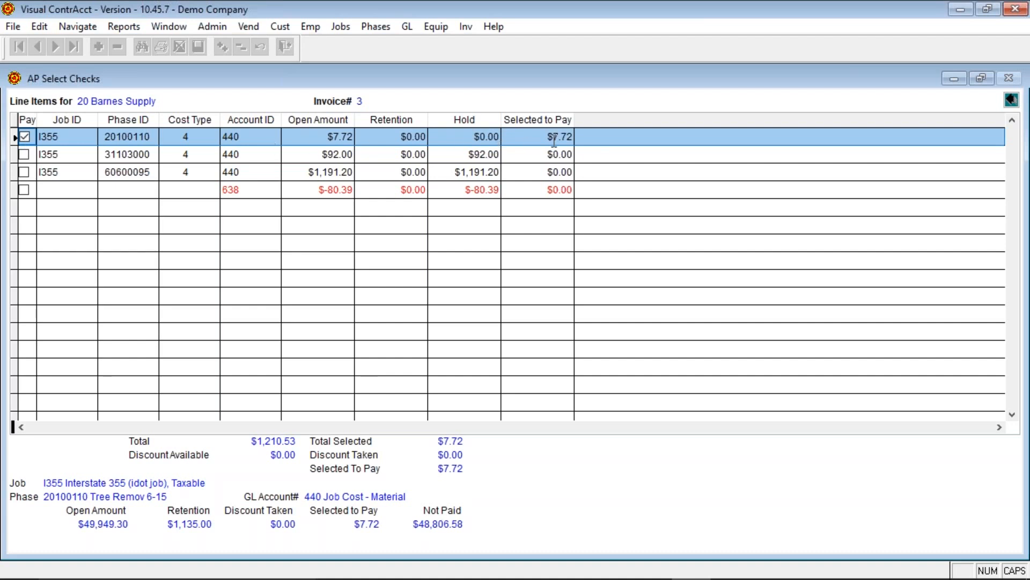
{"action": "left_click", "coordinate": [24, 155]}
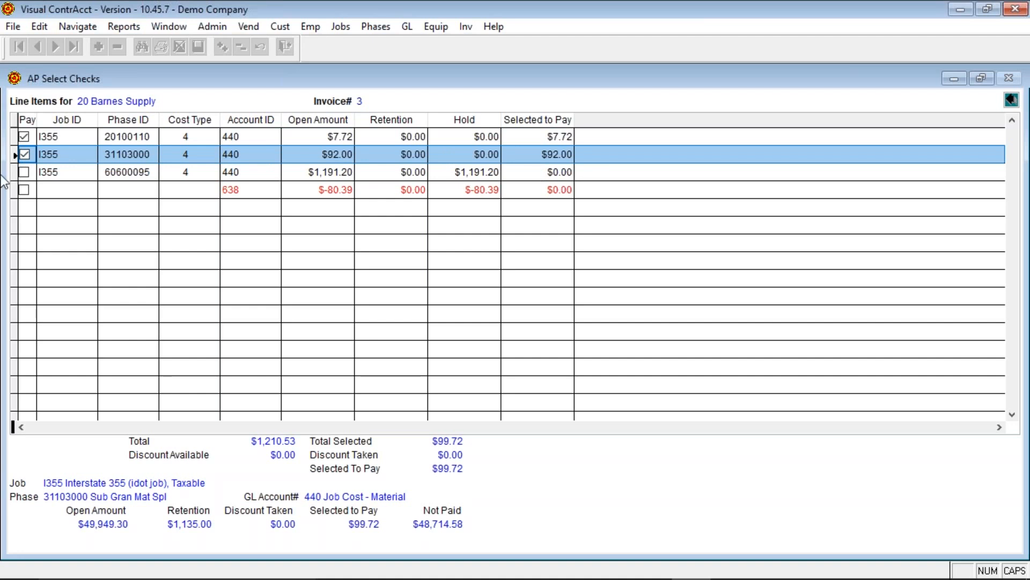
{"action": "left_click", "coordinate": [542, 173]}
{"action": "type", "text": "4"}
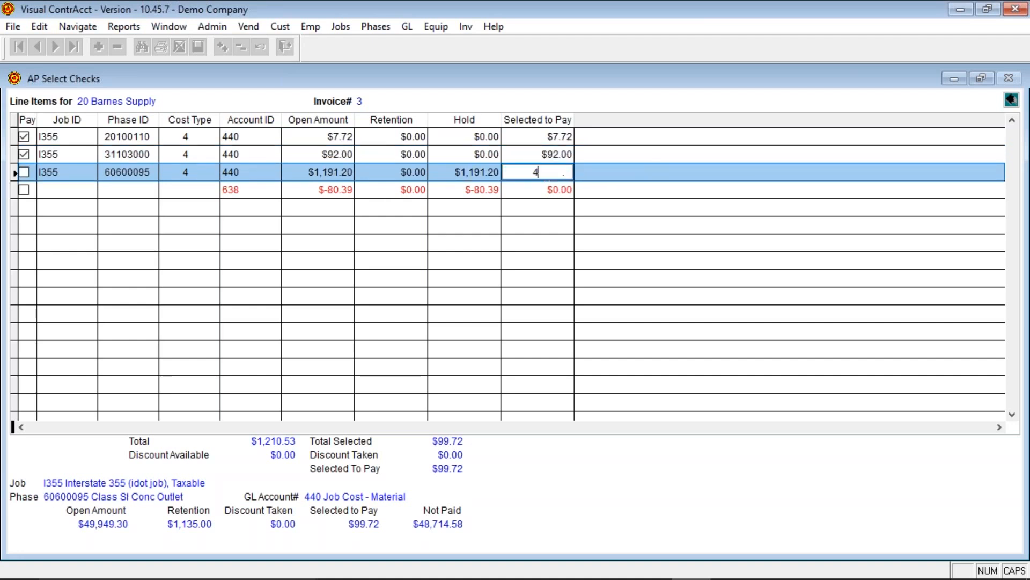
{"action": "type", "text": "00"}
{"action": "key", "text": "Return"}
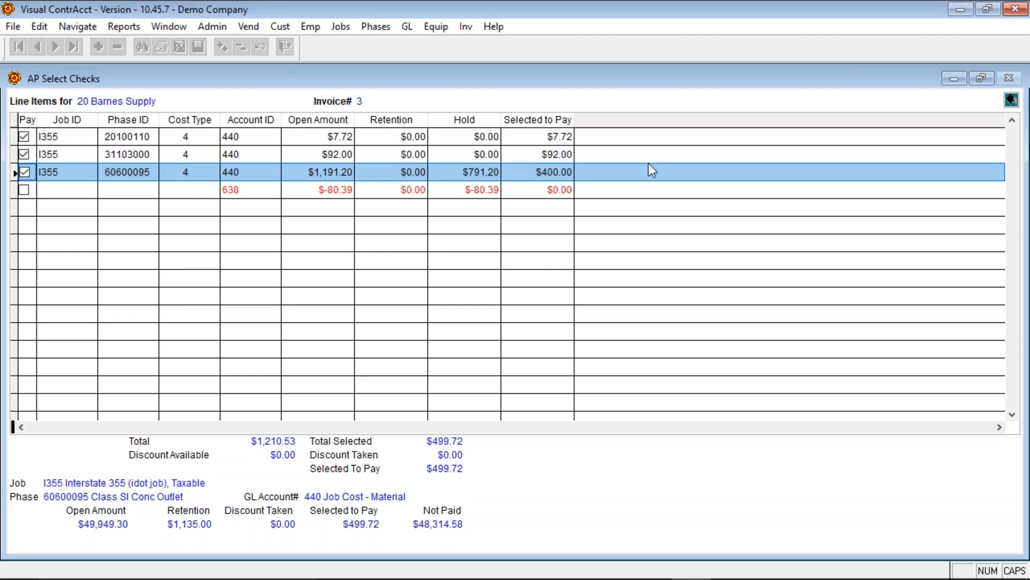
- Recheck the $400.00 partial payment on invoice 3, then return to the vendor list
{"action": "left_click", "coordinate": [532, 176]}
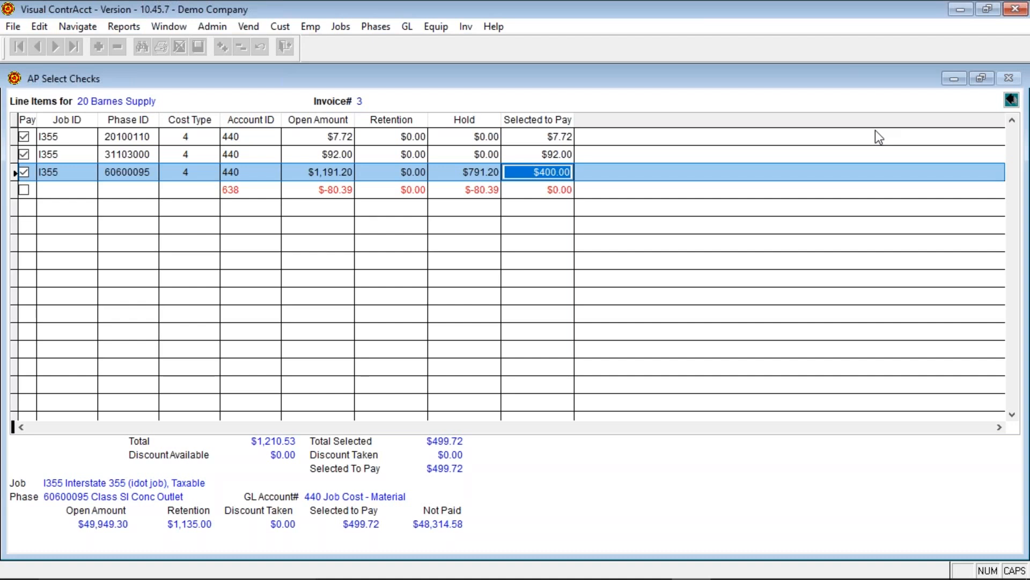
{"action": "left_click", "coordinate": [1011, 101]}
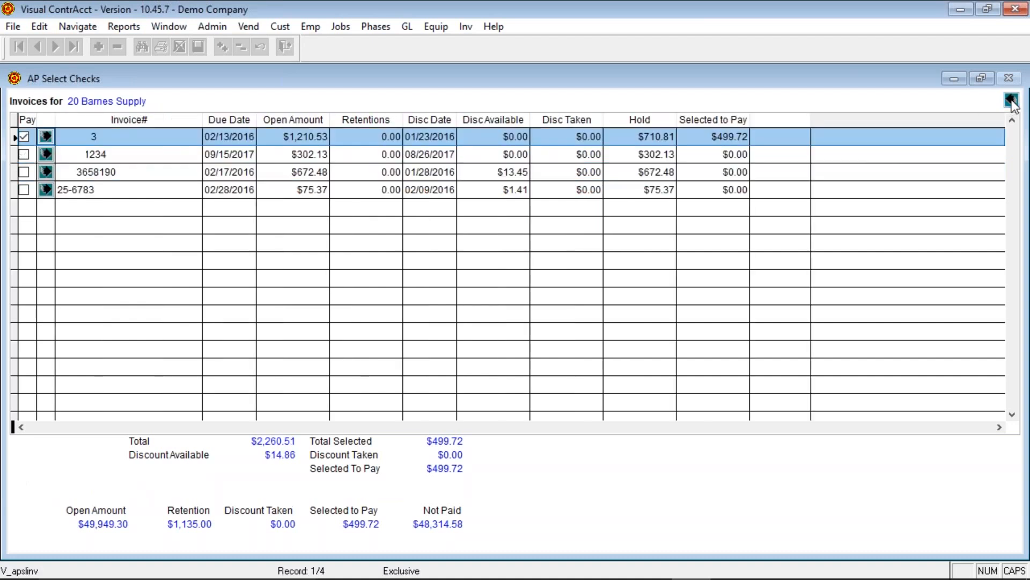
{"action": "left_click", "coordinate": [710, 138]}
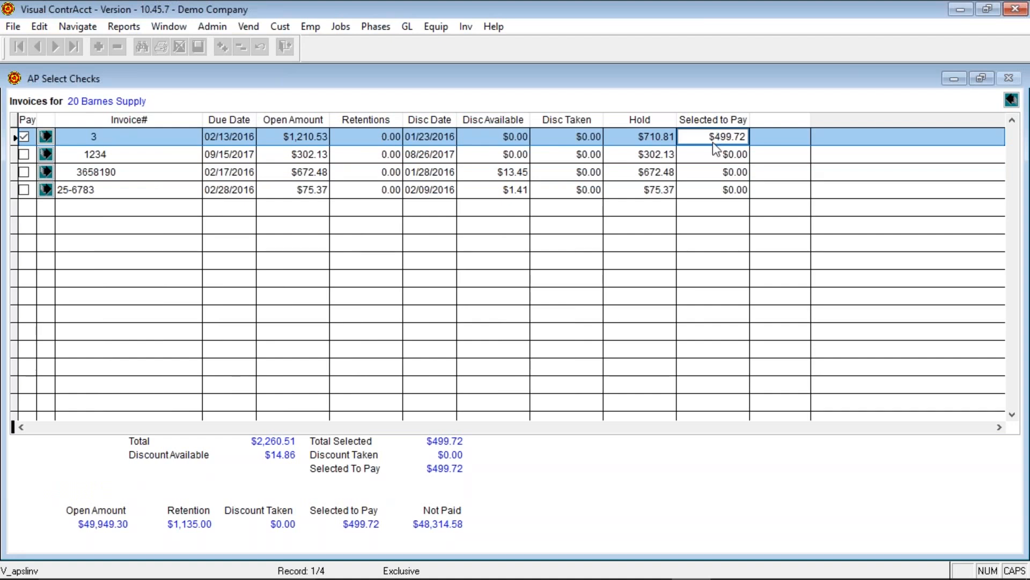
{"action": "left_click", "coordinate": [47, 137]}
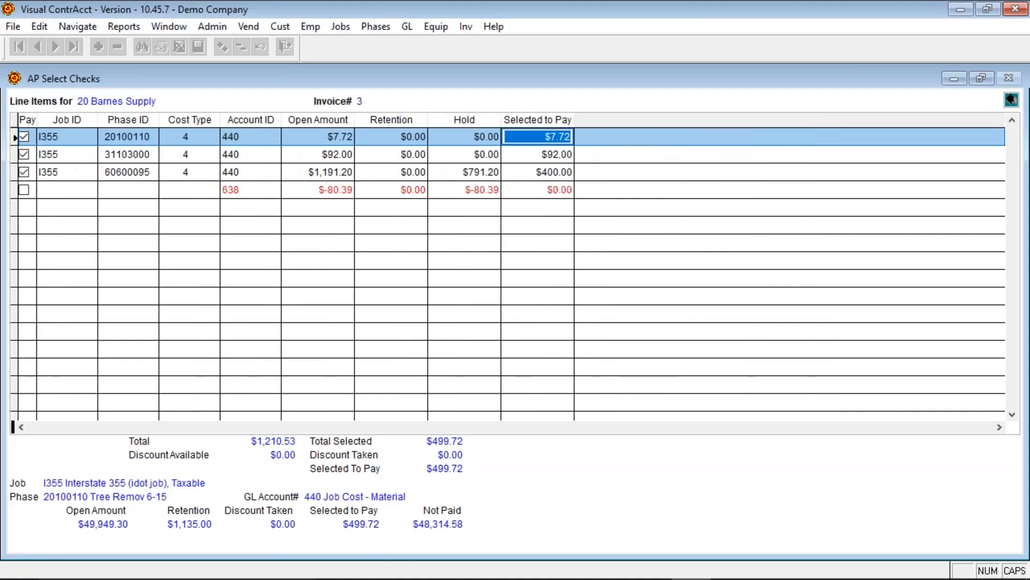
{"action": "left_click", "coordinate": [530, 173]}
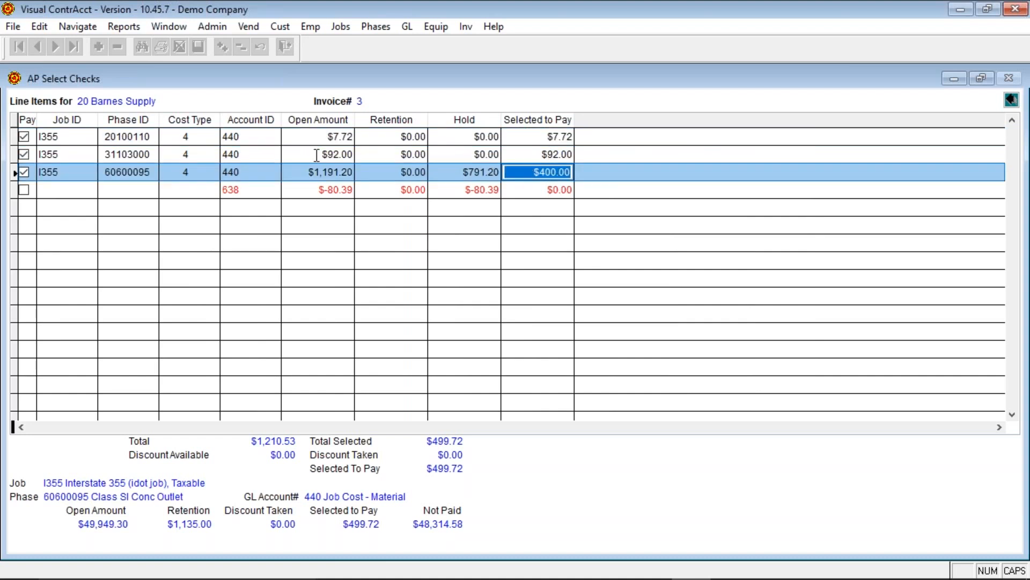
{"action": "left_click", "coordinate": [1013, 101]}
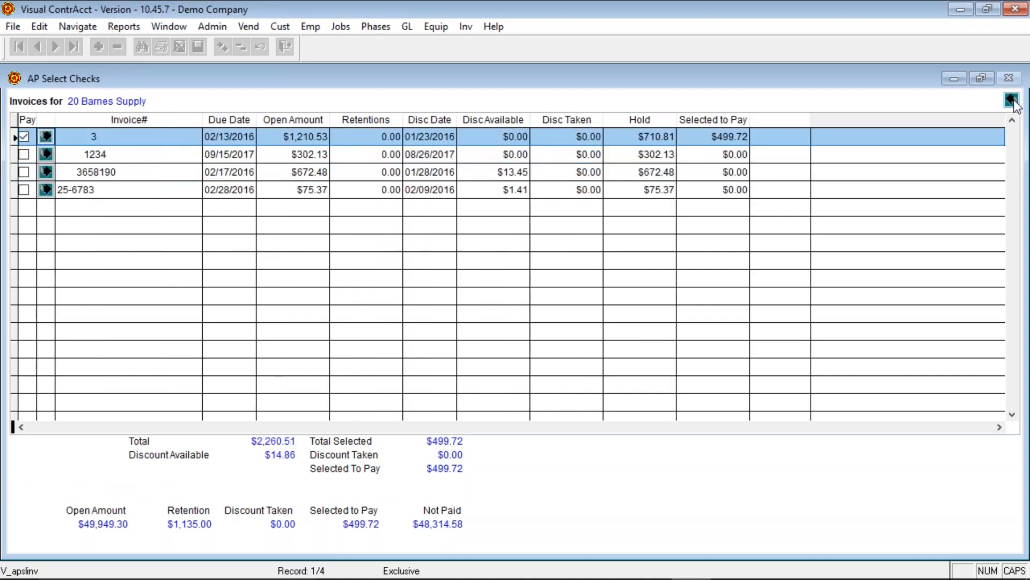
{"action": "left_click", "coordinate": [1012, 99]}
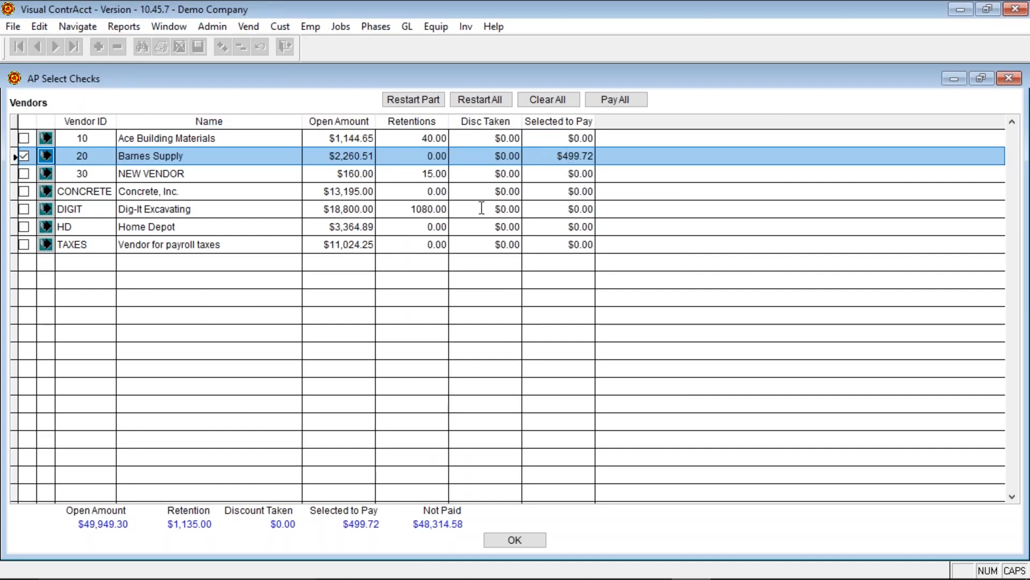
- Browse Ace Building Materials' invoices and open the line items of invoice 1025
{"action": "left_click", "coordinate": [425, 138]}
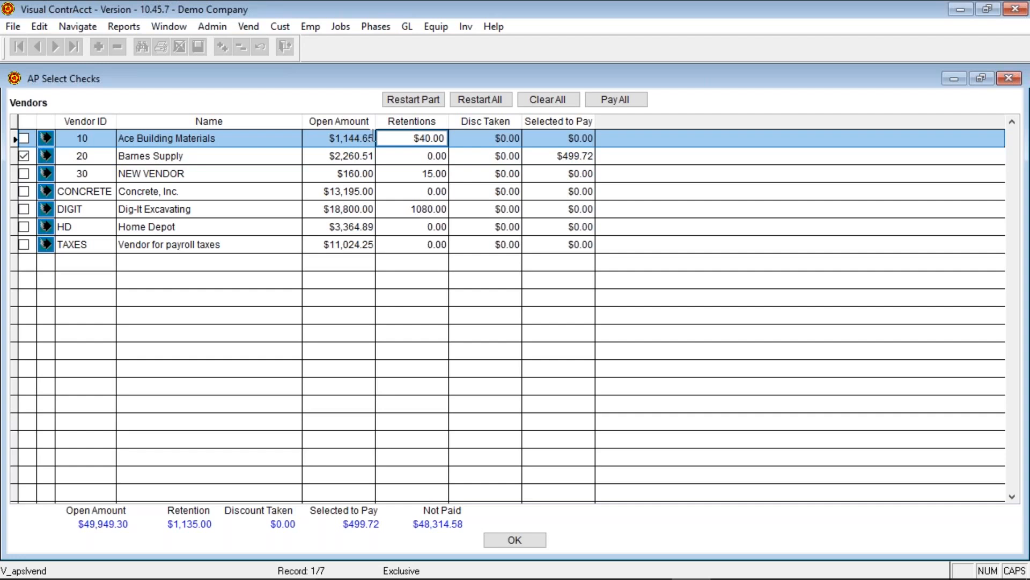
{"action": "left_click", "coordinate": [45, 137]}
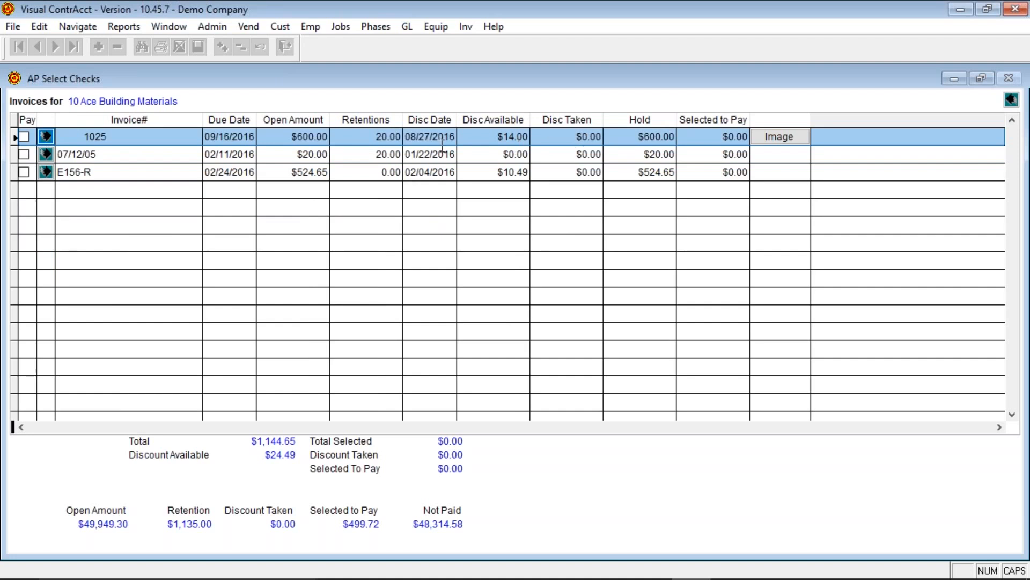
{"action": "left_click", "coordinate": [379, 137]}
{"action": "left_click", "coordinate": [378, 155]}
{"action": "left_click", "coordinate": [374, 136]}
{"action": "left_click", "coordinate": [377, 156]}
{"action": "left_click", "coordinate": [45, 136]}
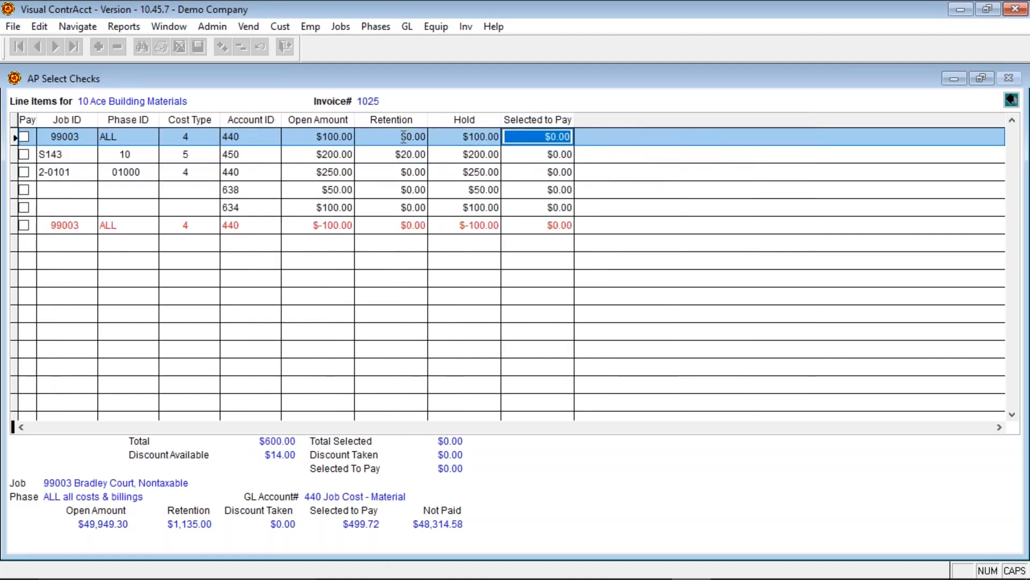
- Mark line item S143 for payment with $200.00 to pay
{"action": "left_click", "coordinate": [398, 156]}
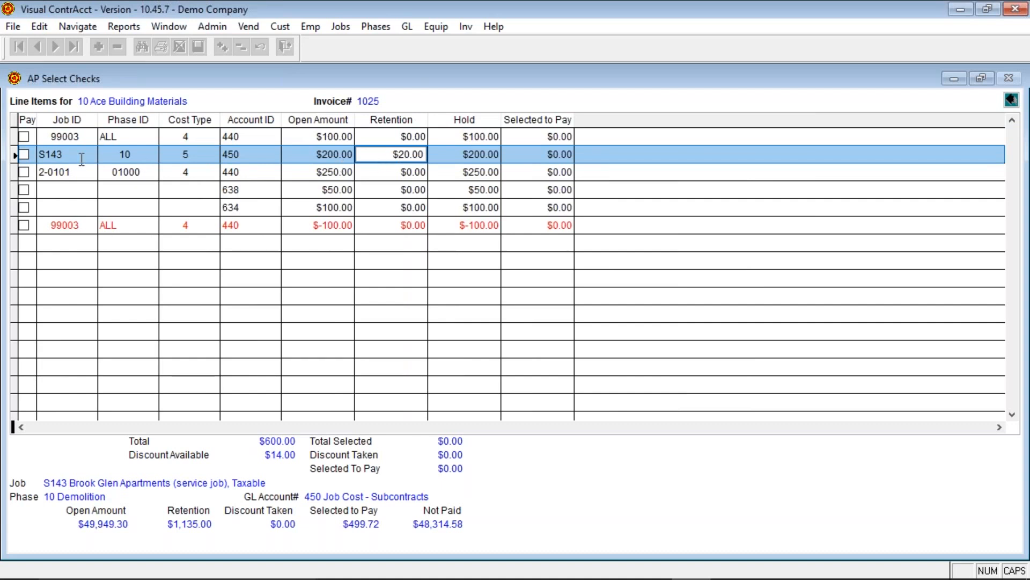
{"action": "left_click", "coordinate": [23, 155]}
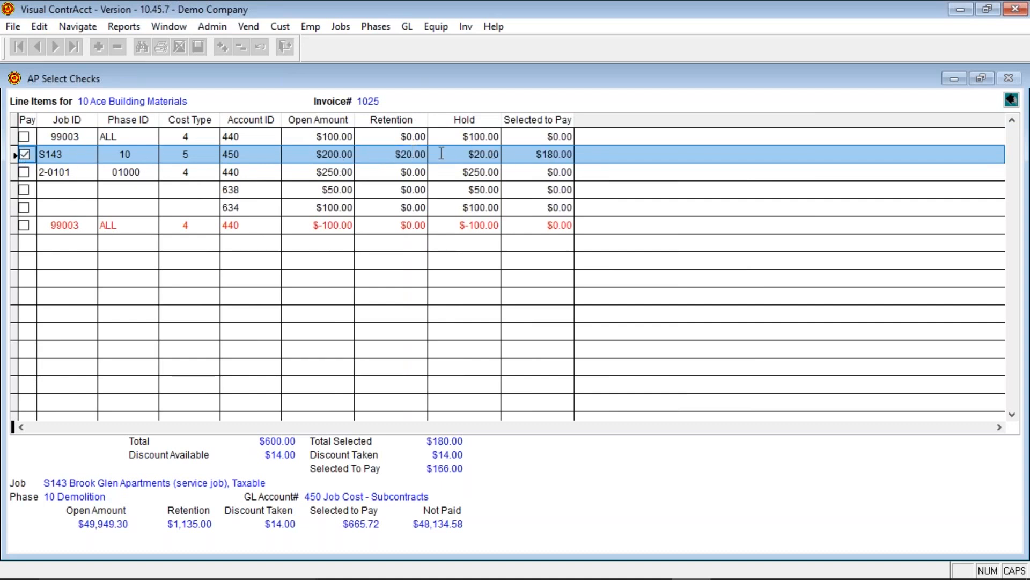
{"action": "left_click", "coordinate": [535, 155]}
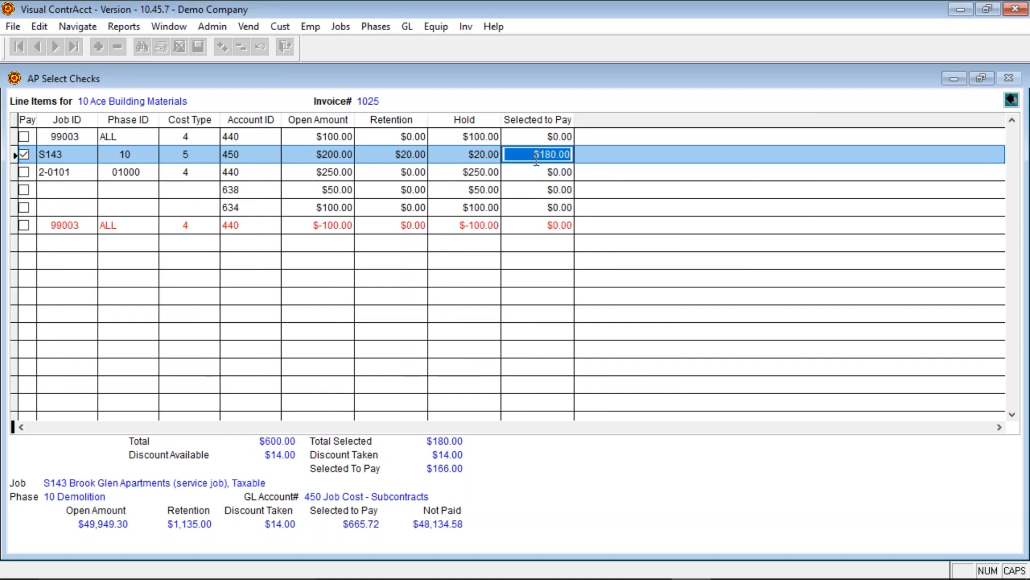
{"action": "type", "text": "200"}
{"action": "key", "text": "Return"}
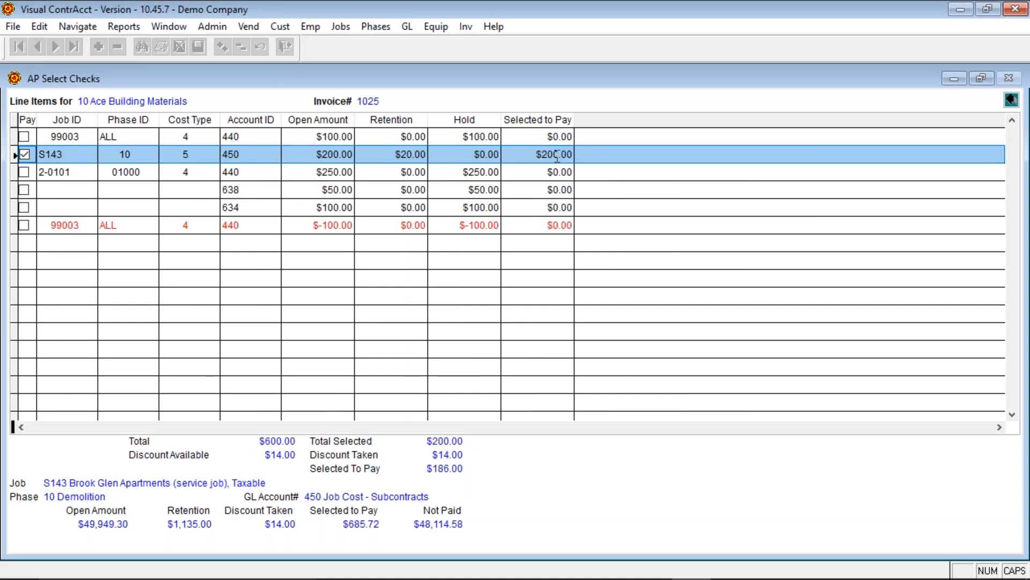
{"action": "left_click", "coordinate": [521, 156]}
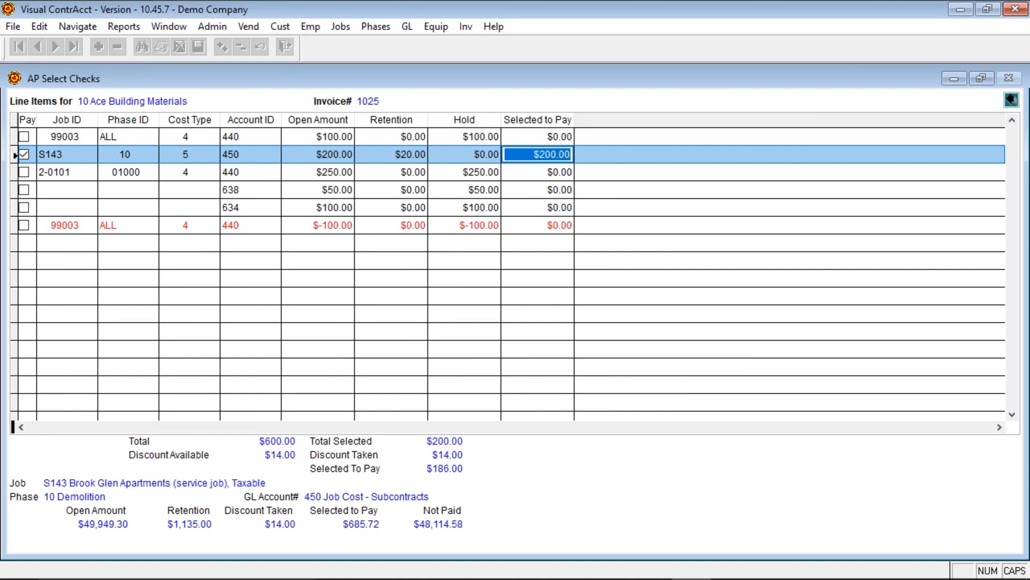
- Back out to vendors, then reopen invoice 1025's lines and unmark S143 for payment
{"action": "left_click", "coordinate": [1011, 100]}
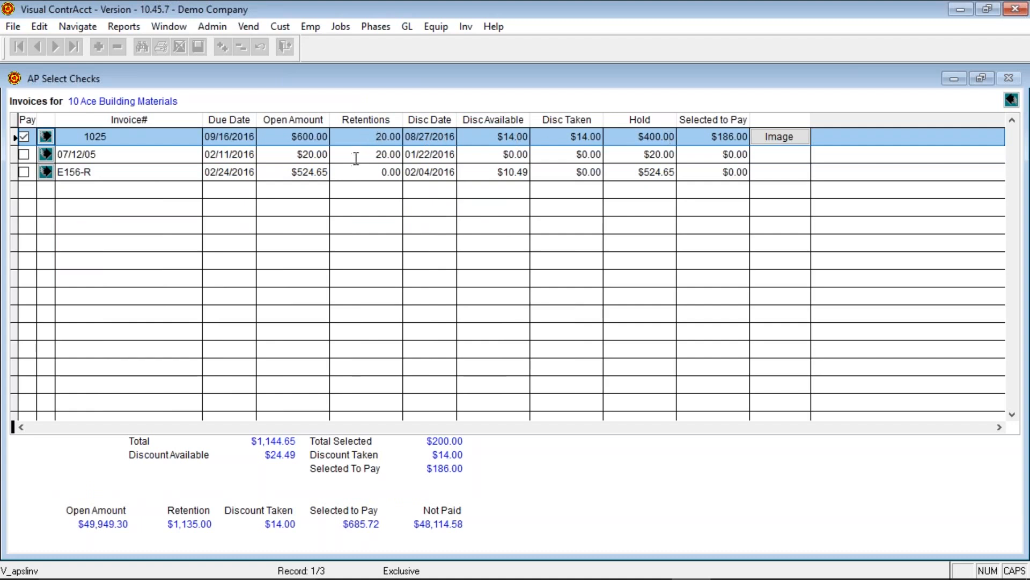
{"action": "left_click", "coordinate": [1010, 101]}
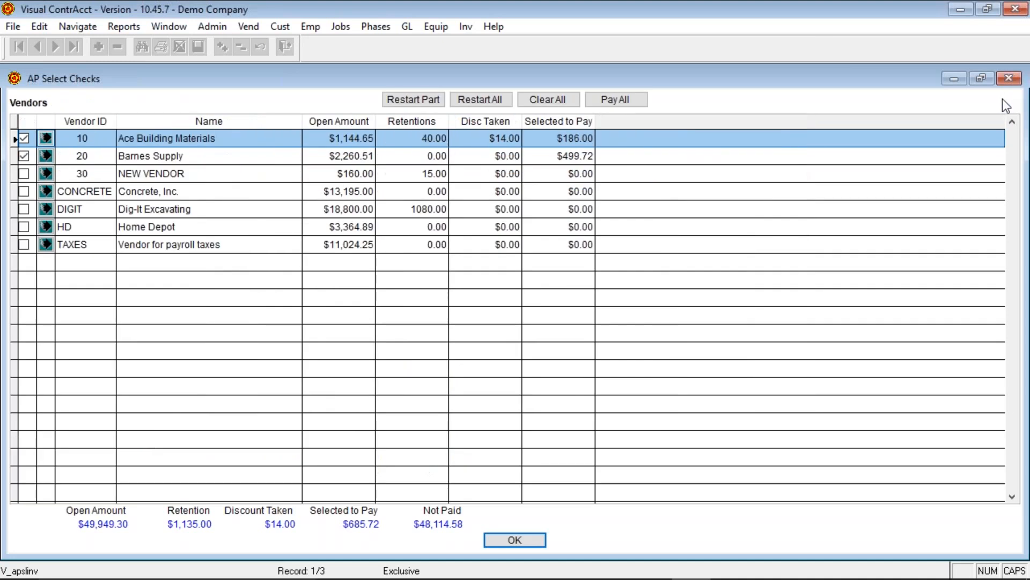
{"action": "left_click", "coordinate": [555, 139]}
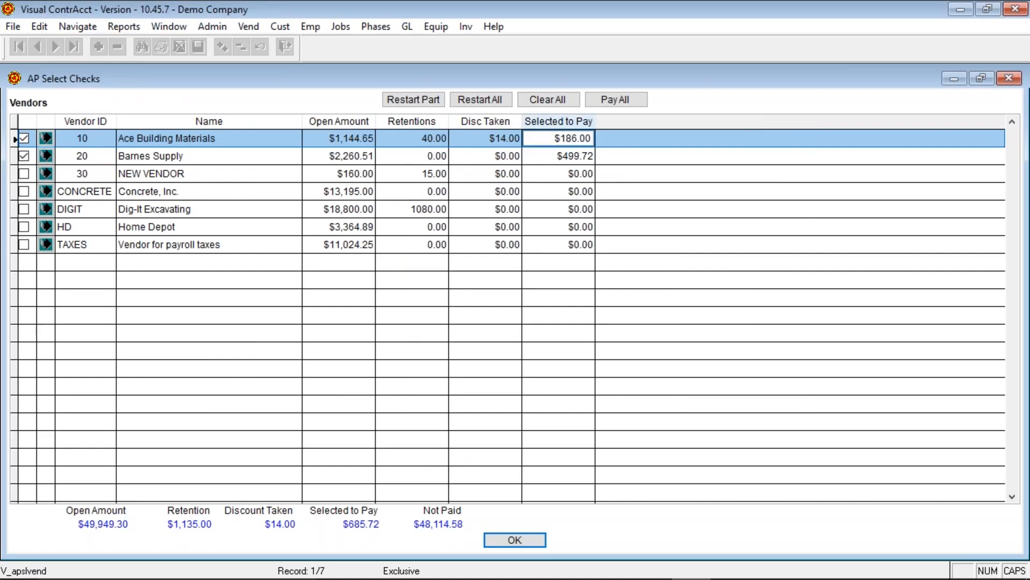
{"action": "left_click", "coordinate": [46, 138]}
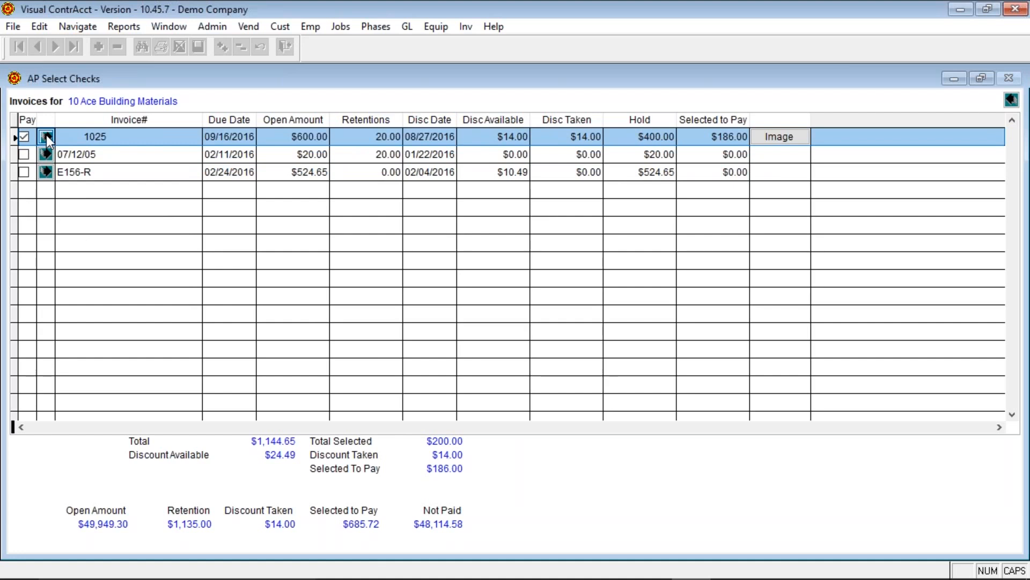
{"action": "left_click", "coordinate": [46, 137]}
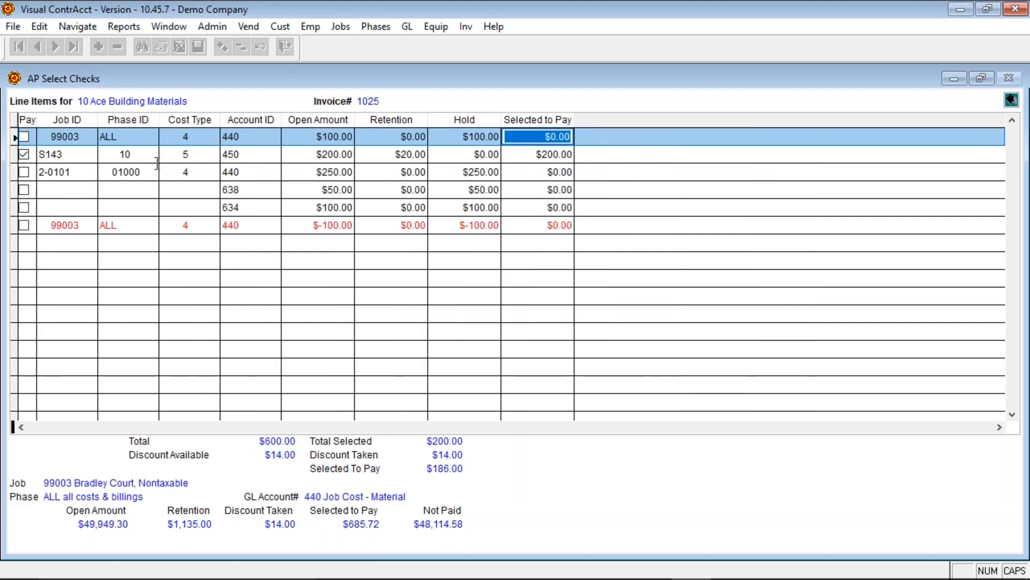
{"action": "left_click", "coordinate": [24, 155]}
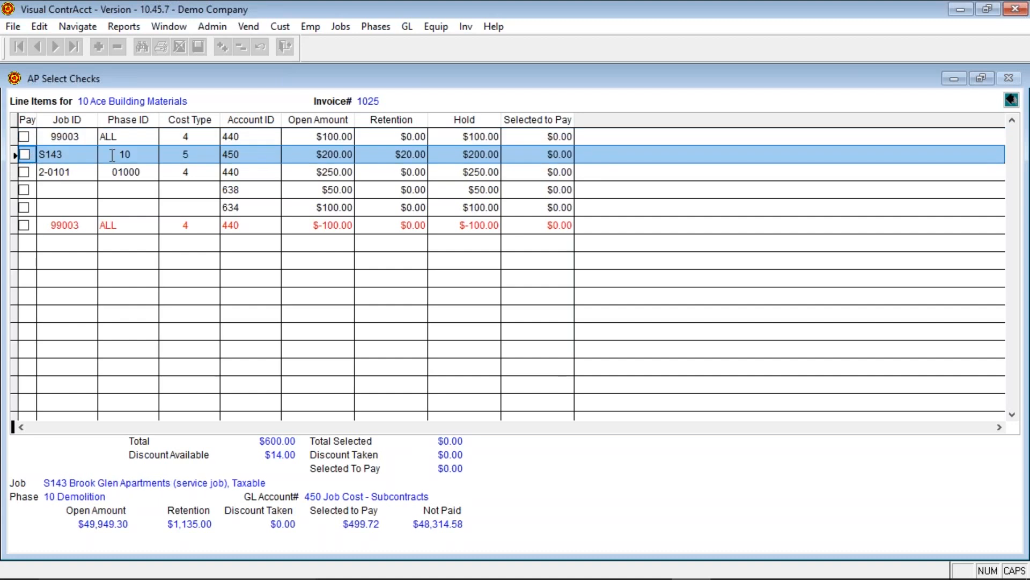
{"action": "left_click", "coordinate": [1011, 99]}
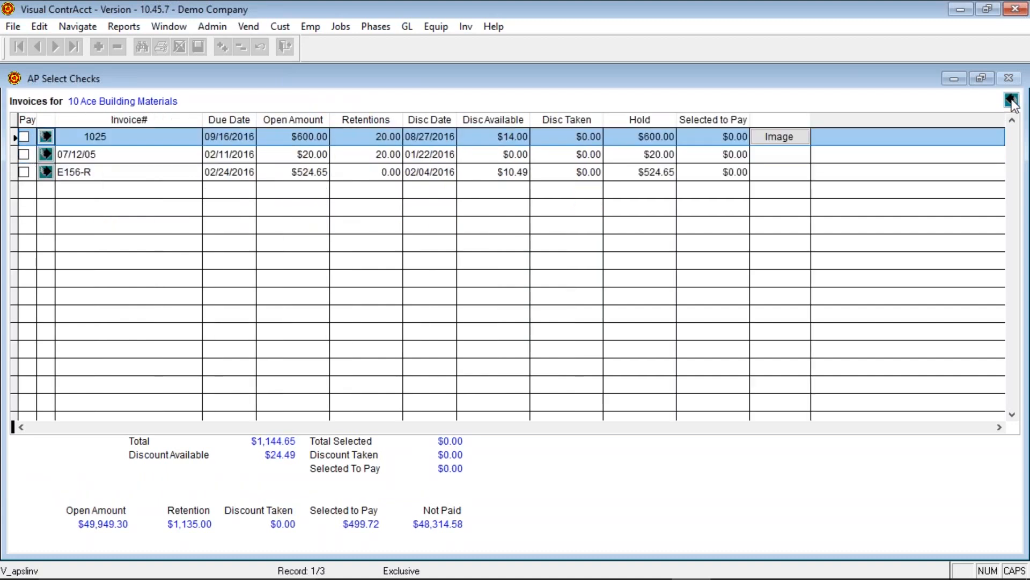
{"action": "left_click", "coordinate": [778, 137]}
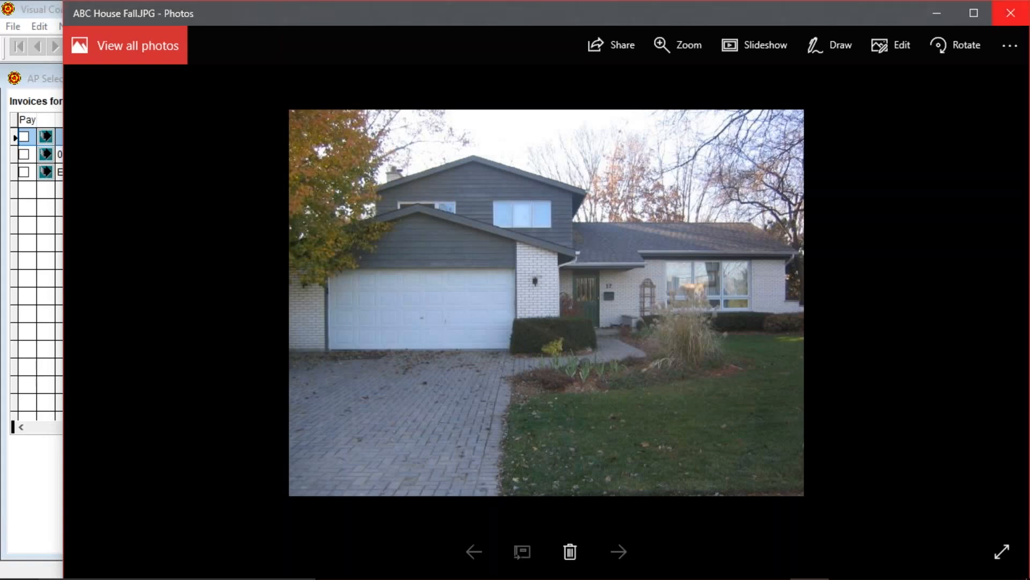
{"action": "left_click", "coordinate": [1003, 17]}
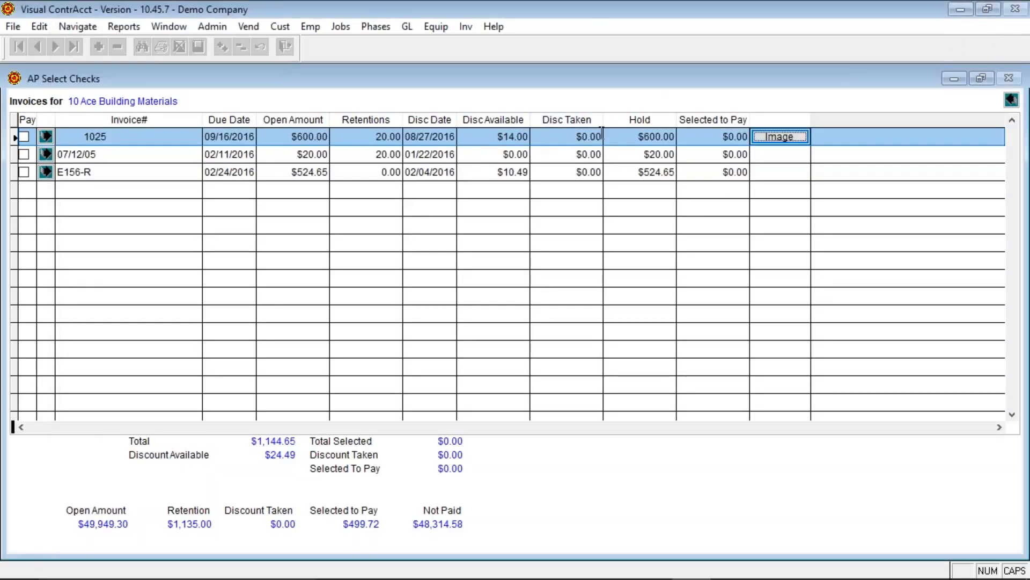
- Review Barnes Supply's $499.72 amount to pay and accept the check selection
{"action": "left_click", "coordinate": [1008, 79]}
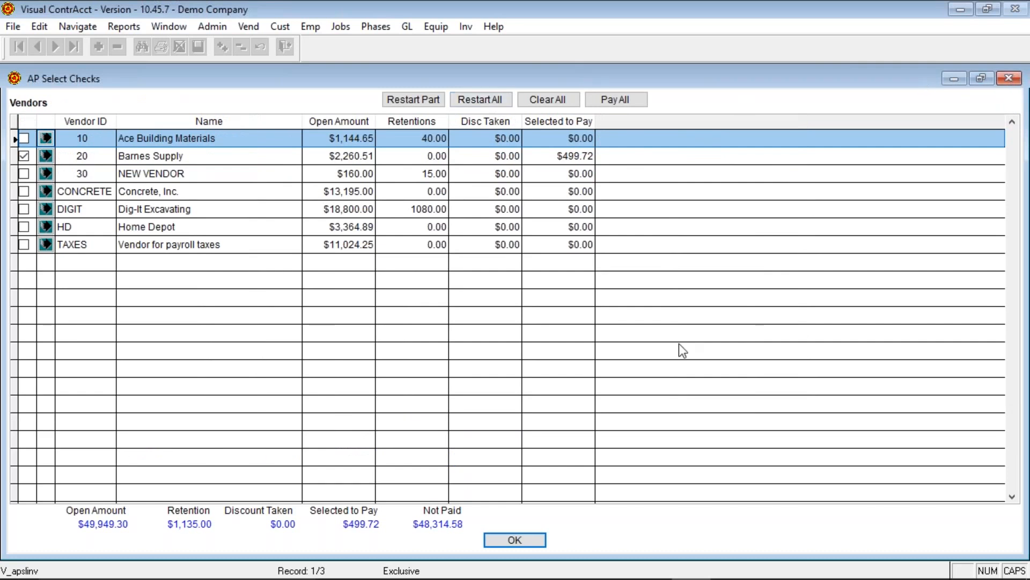
{"action": "left_click", "coordinate": [538, 156]}
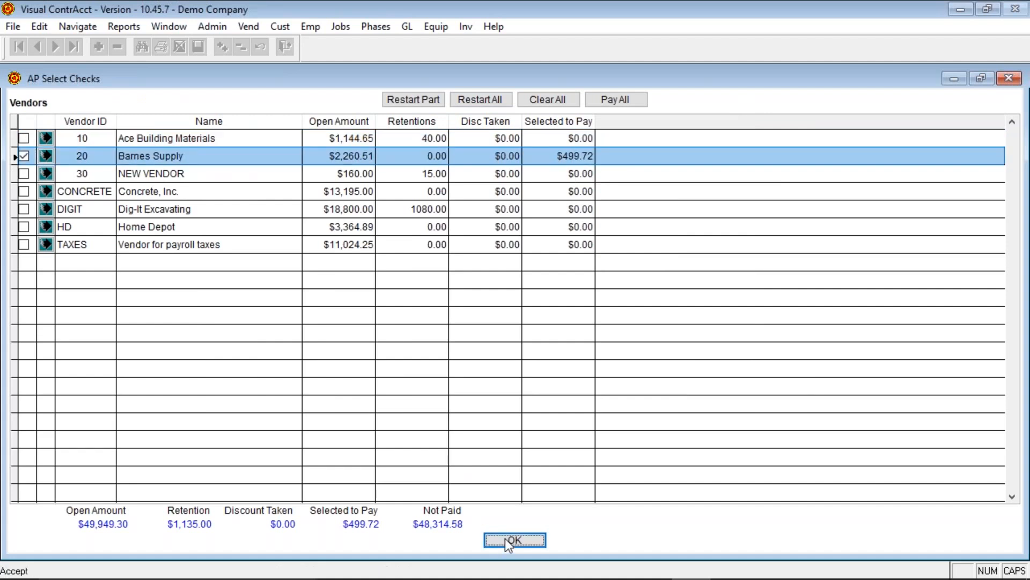
{"action": "left_click", "coordinate": [505, 539]}
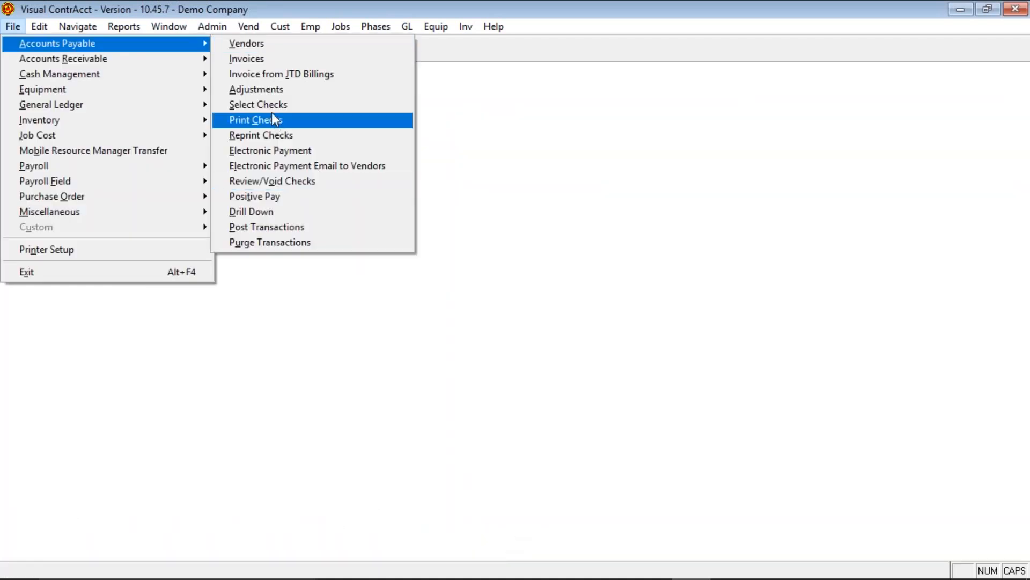
- Preview the AP Precheck Register on screen, then close the preview
{"action": "mouse_move", "coordinate": [122, 27]}
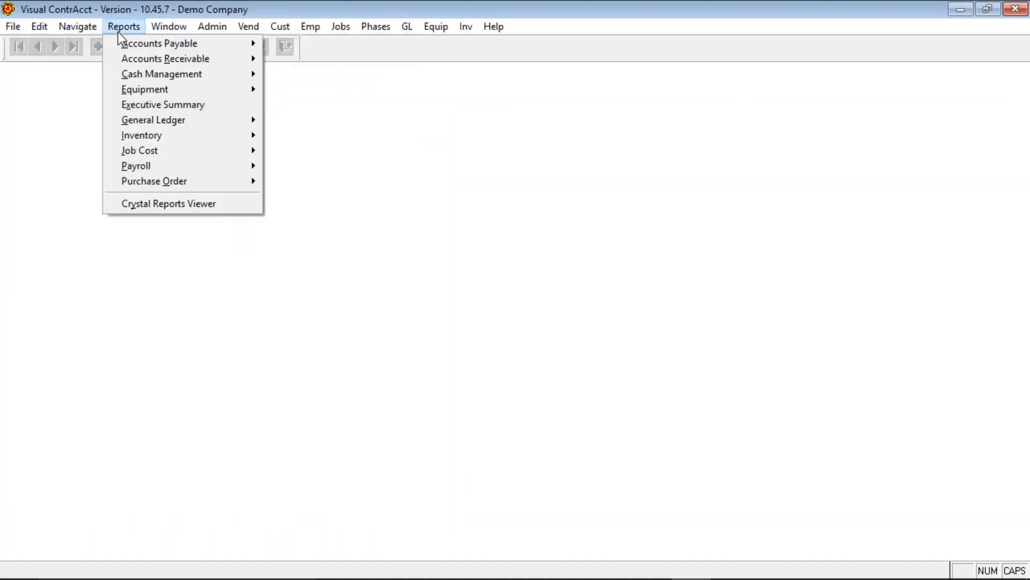
{"action": "mouse_move", "coordinate": [165, 44]}
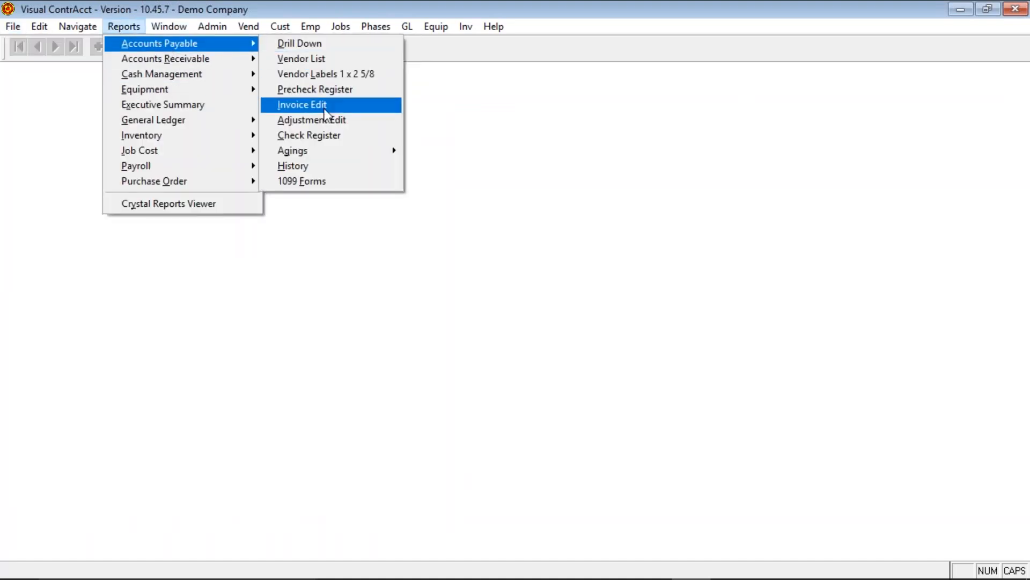
{"action": "left_click", "coordinate": [314, 90]}
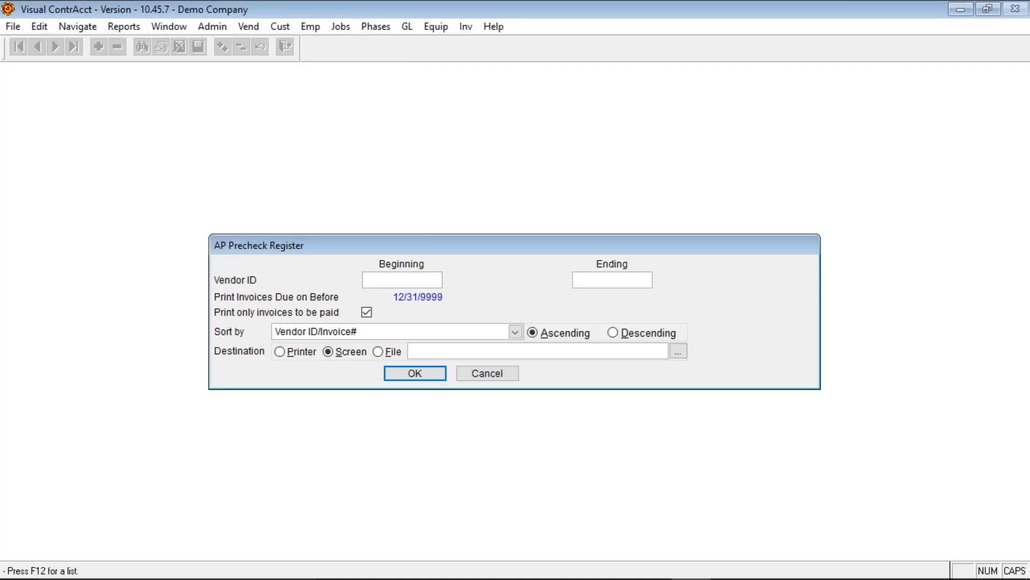
{"action": "left_click", "coordinate": [411, 376]}
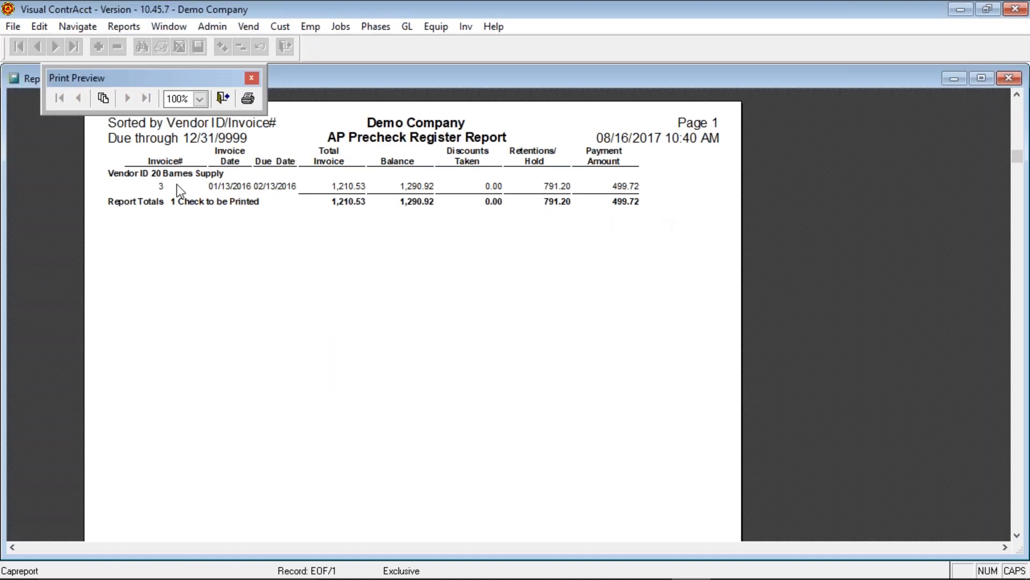
{"action": "left_click", "coordinate": [225, 99]}
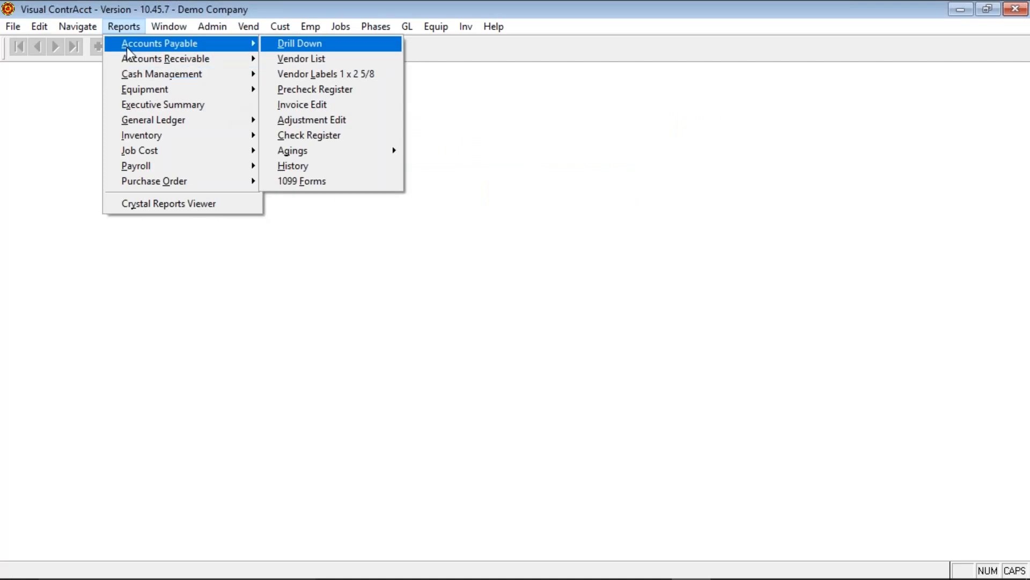
{"action": "left_click", "coordinate": [13, 26]}
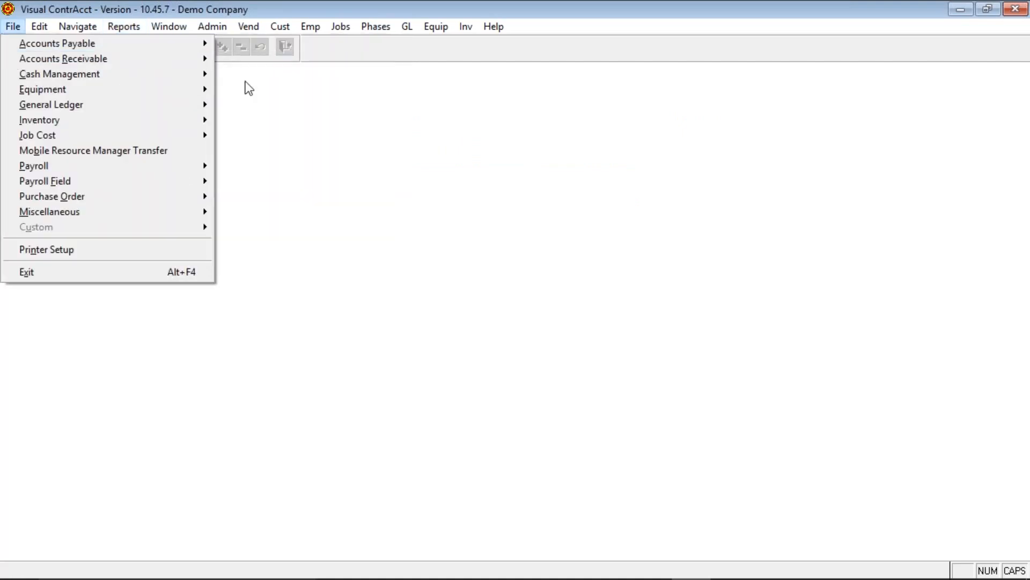
- Review AP Print Checks settings — check 1050, date 08/16/2017, accounting month/year — then cancel without printing
{"action": "mouse_move", "coordinate": [193, 44]}
{"action": "left_click", "coordinate": [250, 120]}
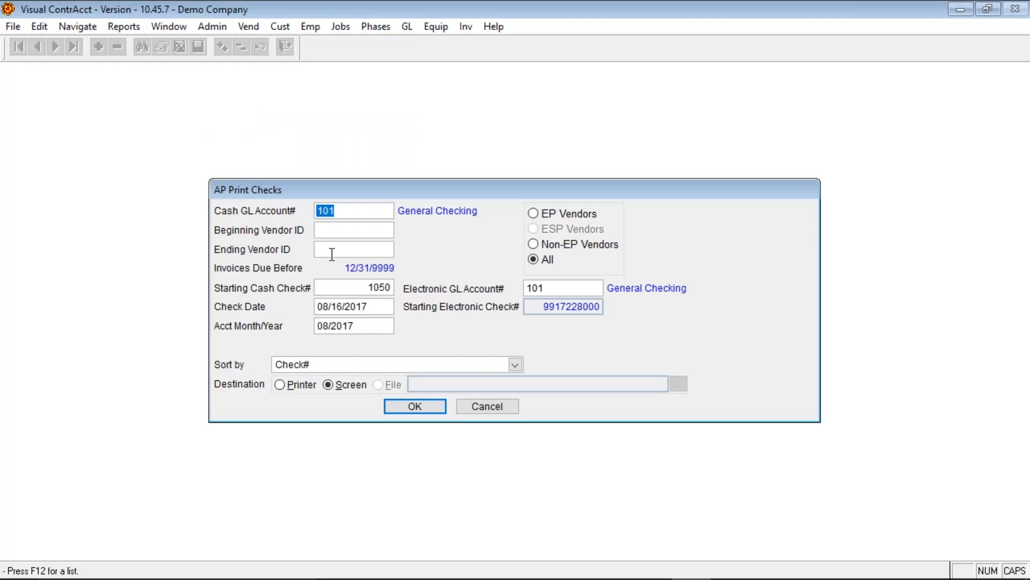
{"action": "left_click", "coordinate": [340, 287]}
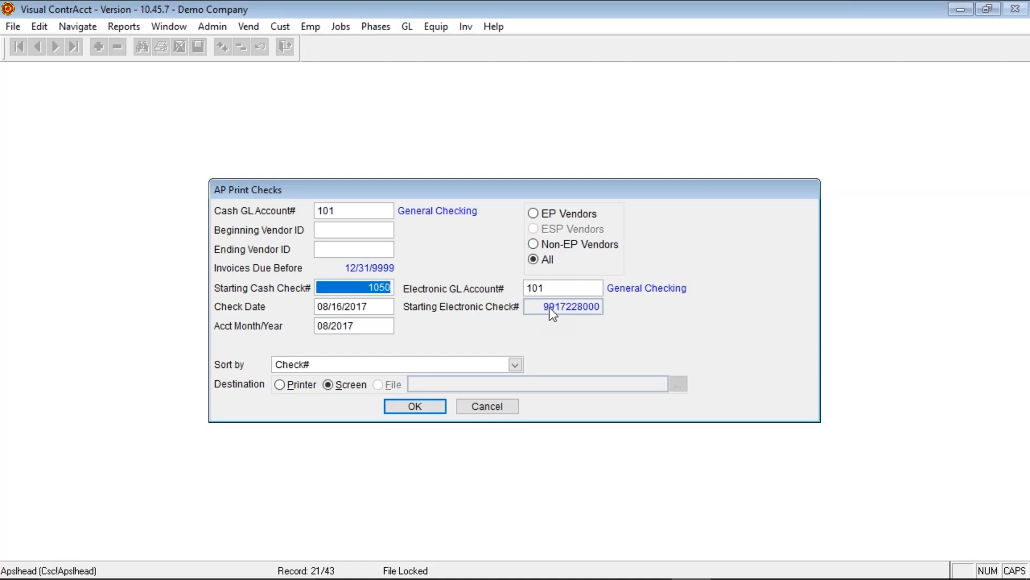
{"action": "left_click", "coordinate": [597, 308]}
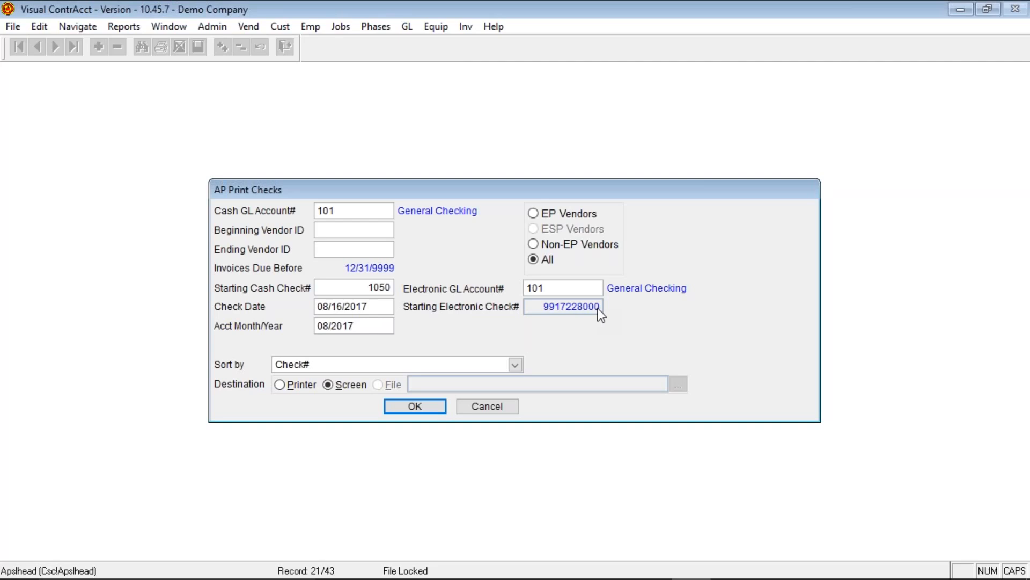
{"action": "left_click", "coordinate": [376, 306]}
{"action": "left_click", "coordinate": [373, 322]}
{"action": "left_click", "coordinate": [491, 407]}
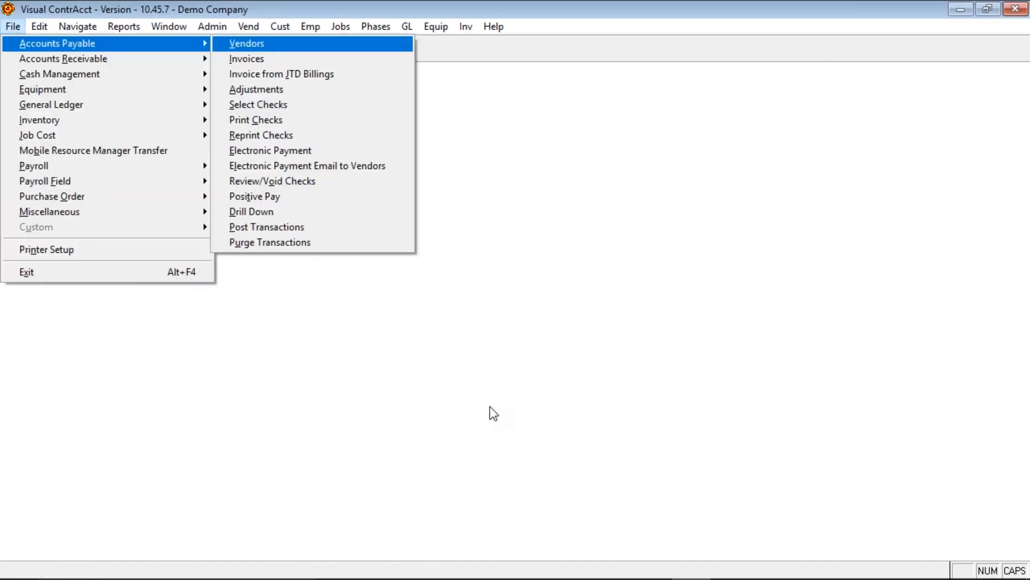
- Open AP Invoices and inspect the Image(s) tab, cancelling the image file browser
{"action": "left_click", "coordinate": [249, 58]}
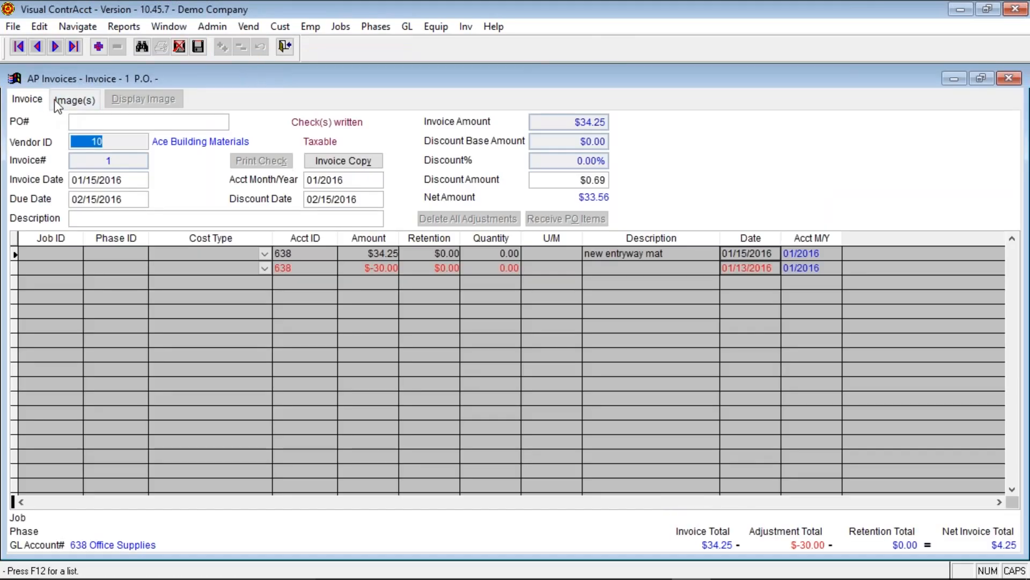
{"action": "left_click", "coordinate": [82, 106]}
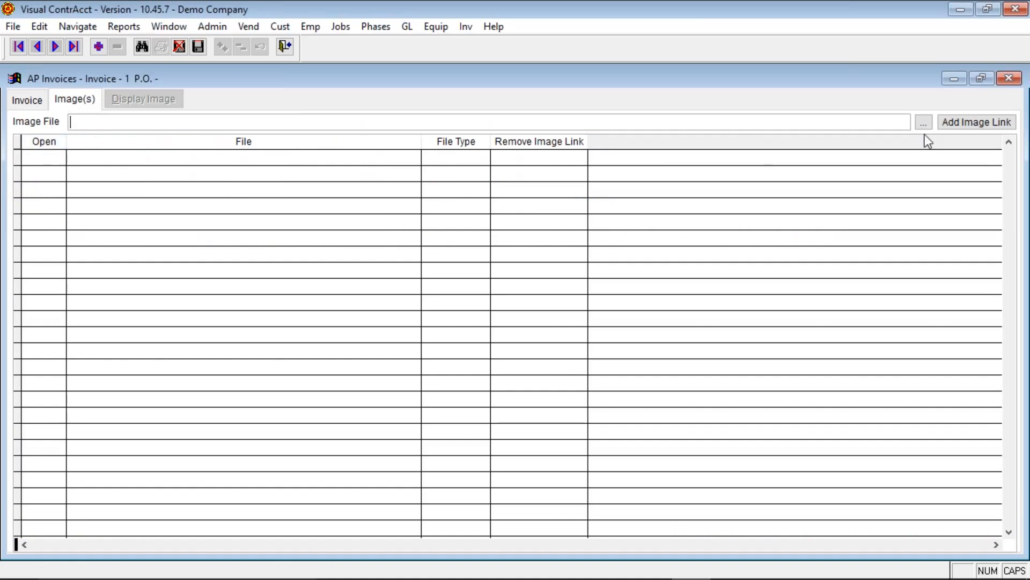
{"action": "left_click", "coordinate": [86, 120]}
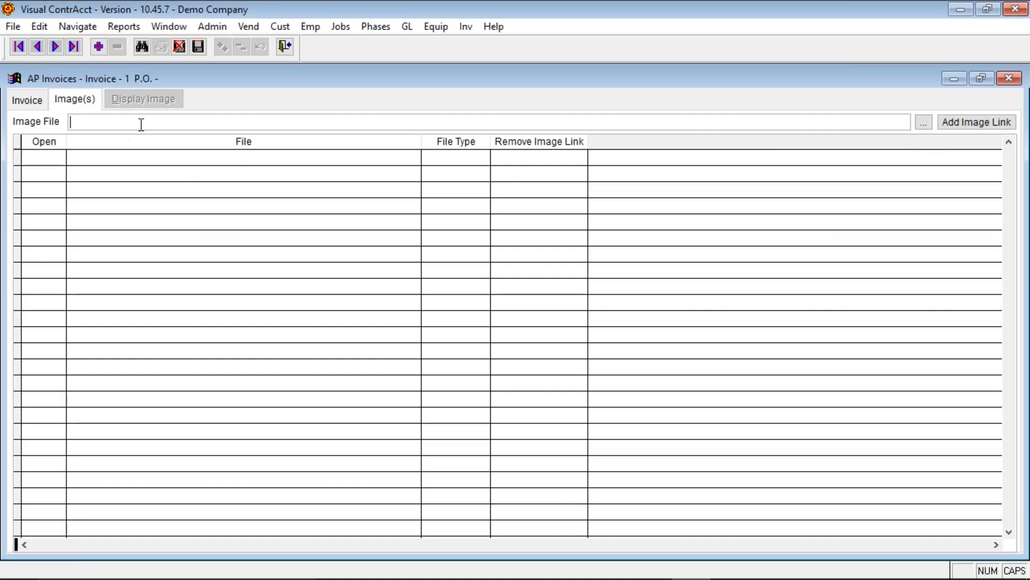
{"action": "left_click", "coordinate": [925, 127]}
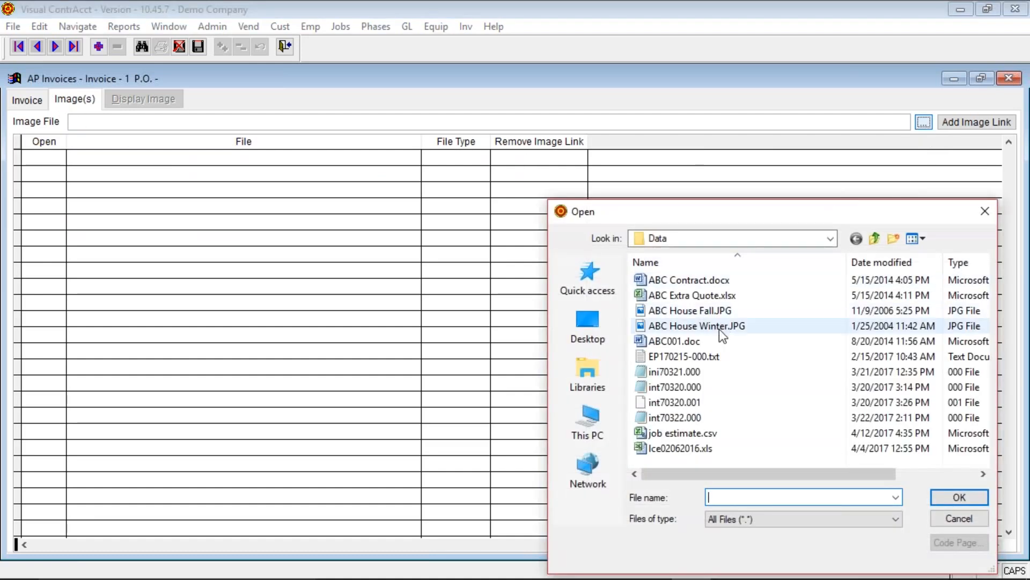
{"action": "left_click", "coordinate": [985, 211]}
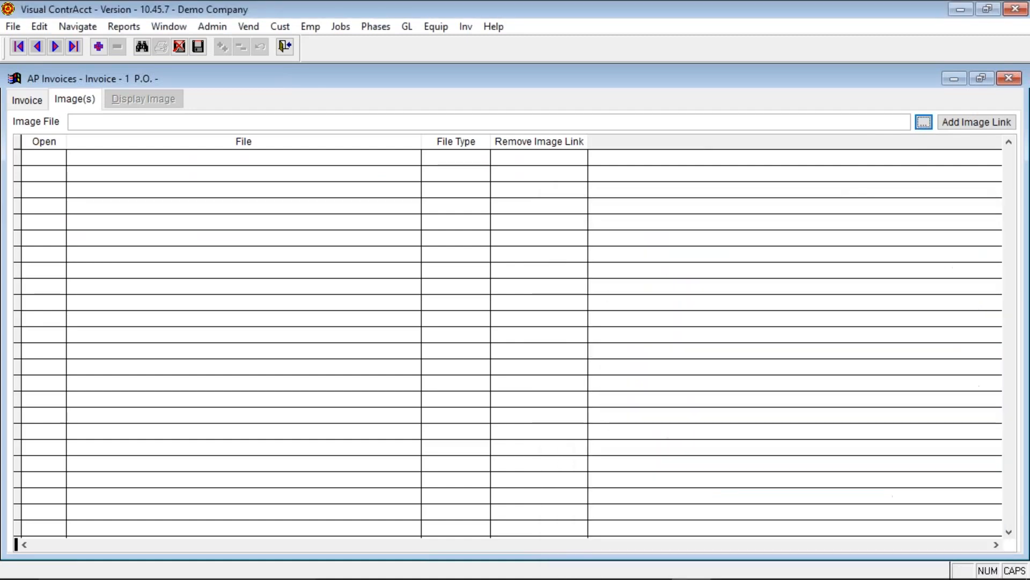
{"action": "left_click", "coordinate": [26, 100]}
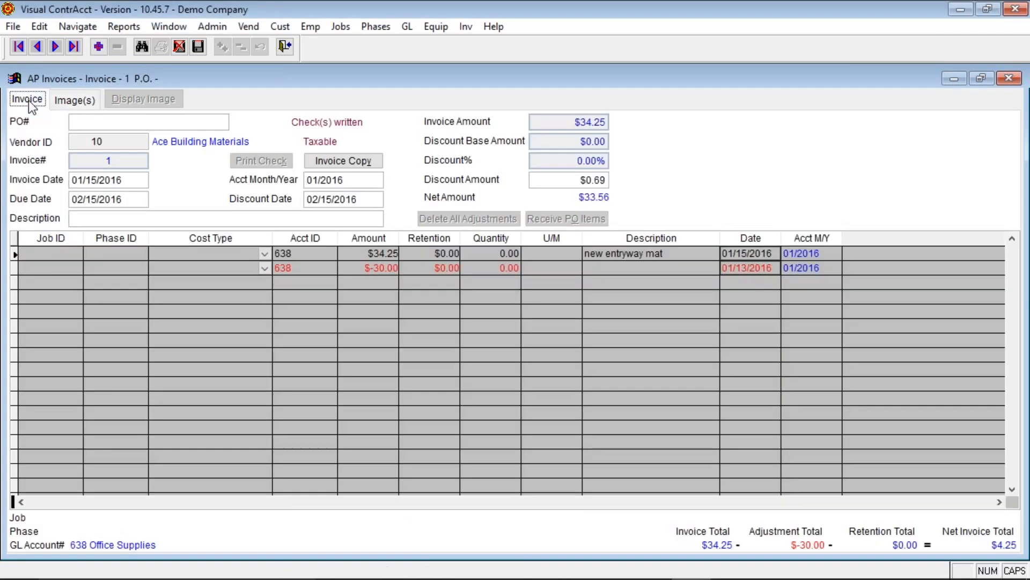
- Step to invoice 1025 and view its attached ABC HOUSE FALL.JPG photo, then close Photos
{"action": "left_click", "coordinate": [56, 48]}
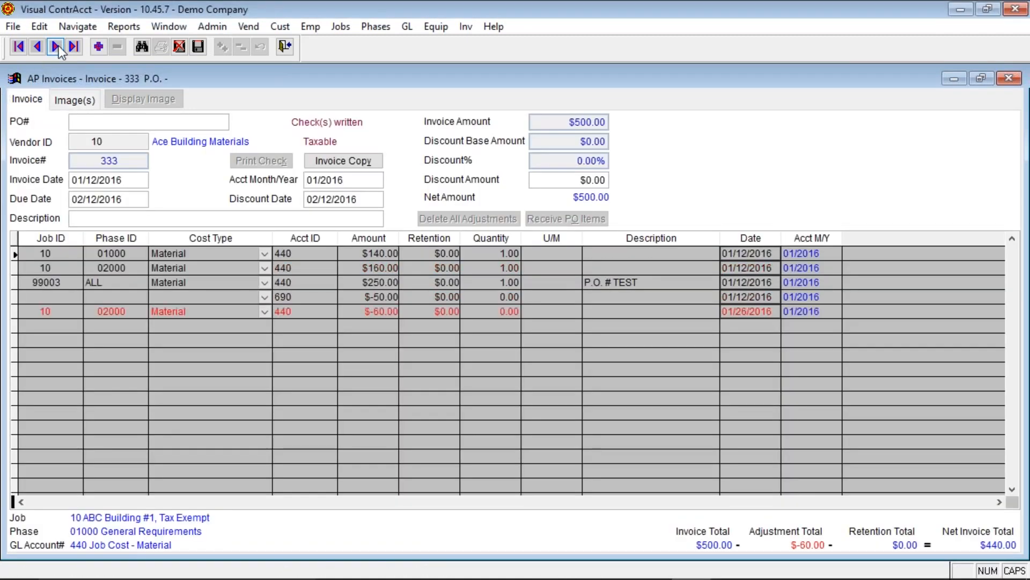
{"action": "left_click", "coordinate": [81, 100]}
{"action": "left_click", "coordinate": [55, 47]}
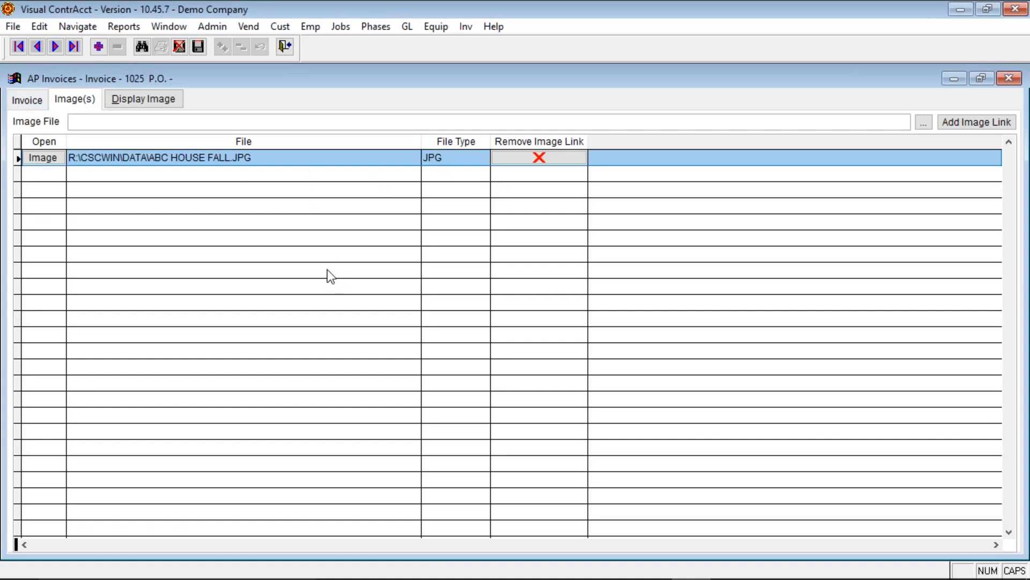
{"action": "left_click", "coordinate": [131, 99]}
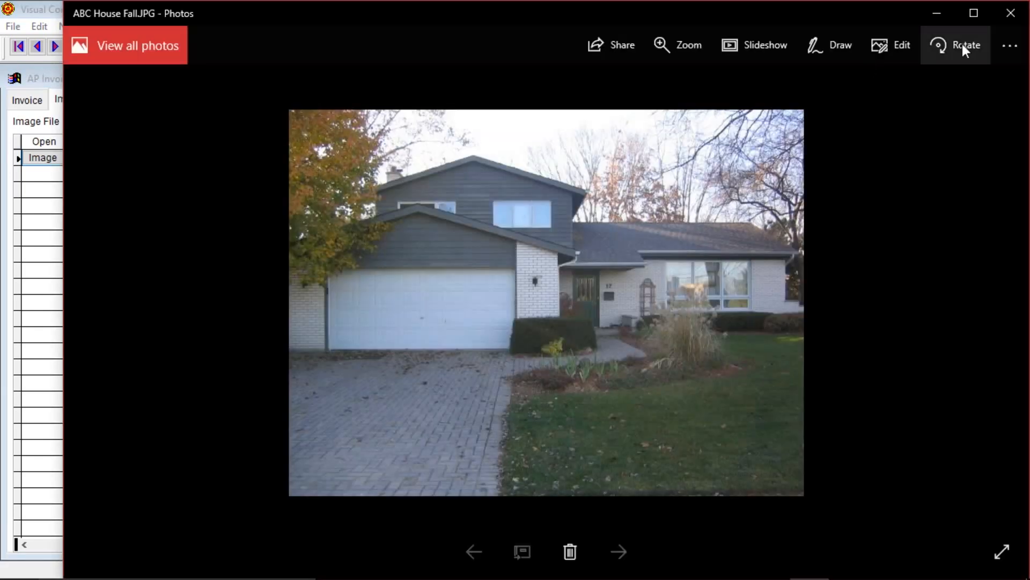
{"action": "left_click", "coordinate": [1011, 14]}
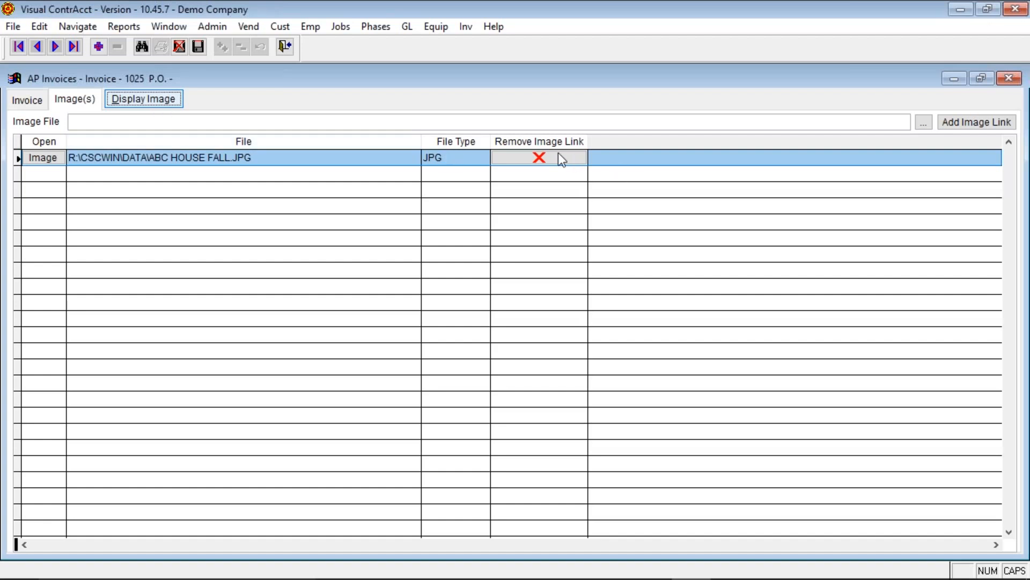
- Review invoice 1025's details and line items, then exit AP Invoices and reopen Accounts Payable
{"action": "left_click", "coordinate": [27, 100]}
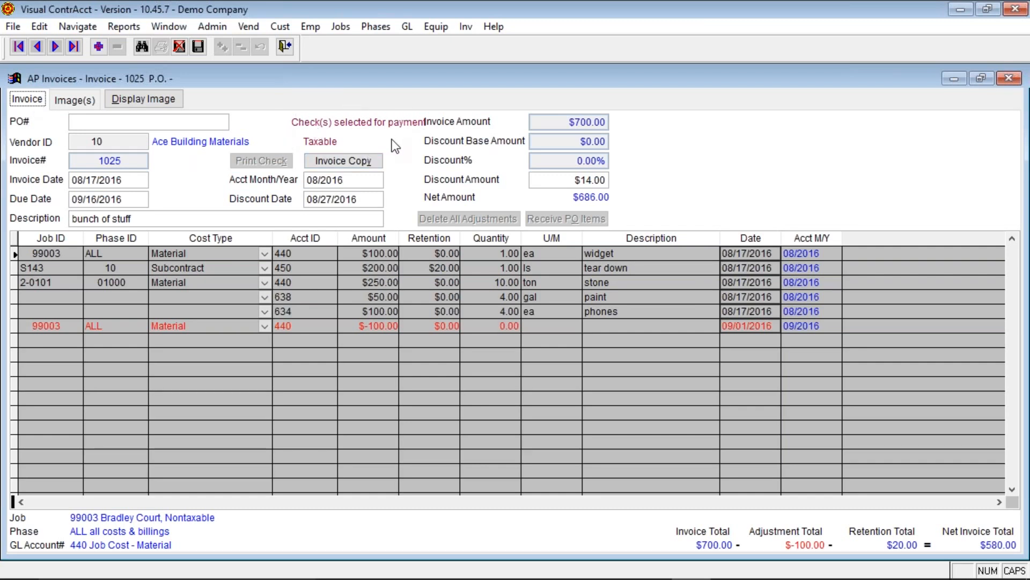
{"action": "left_click", "coordinate": [287, 47]}
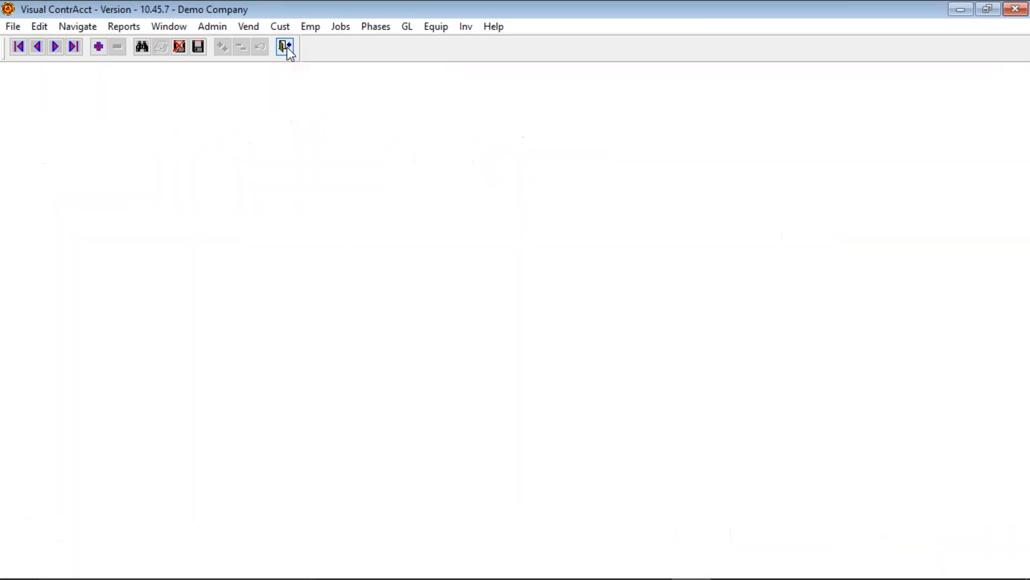
{"action": "key", "text": "alt+f"}
{"action": "key", "text": "a"}
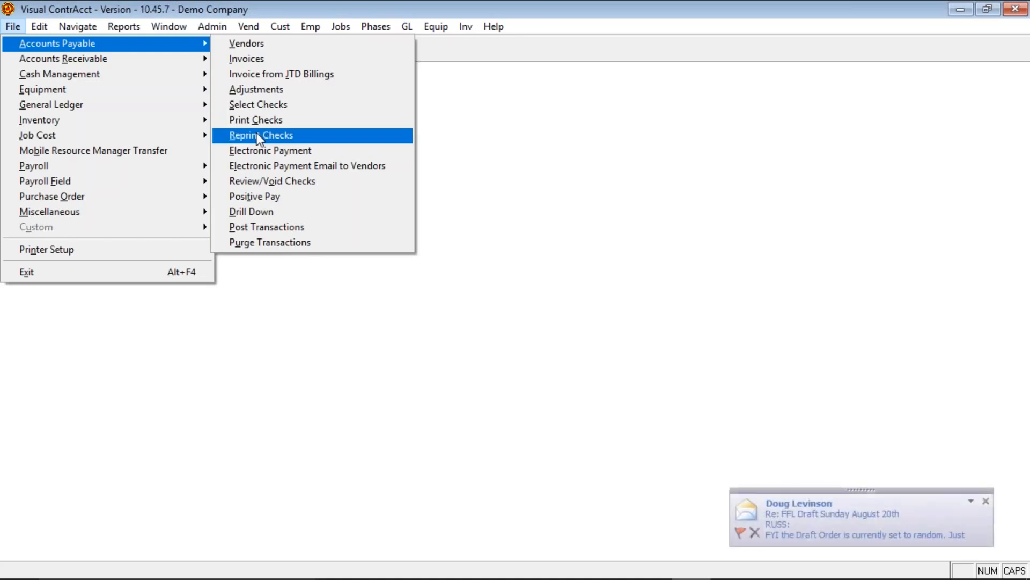
- Review the AP Reprint Checks fields (account 101, starting check 1050, date 08/16/2017), then cancel without reprinting
{"action": "left_click", "coordinate": [256, 134]}
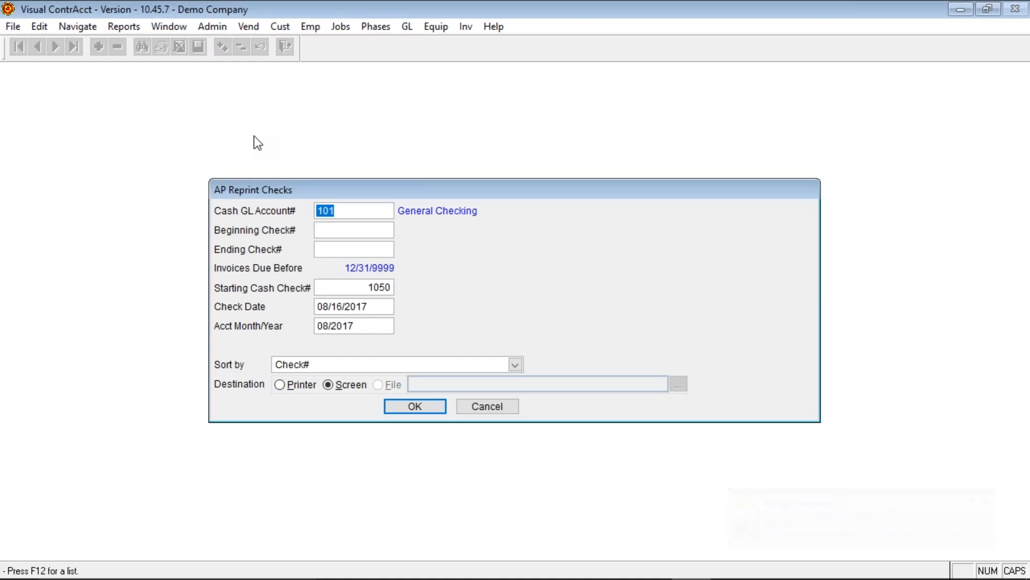
{"action": "left_click", "coordinate": [344, 230]}
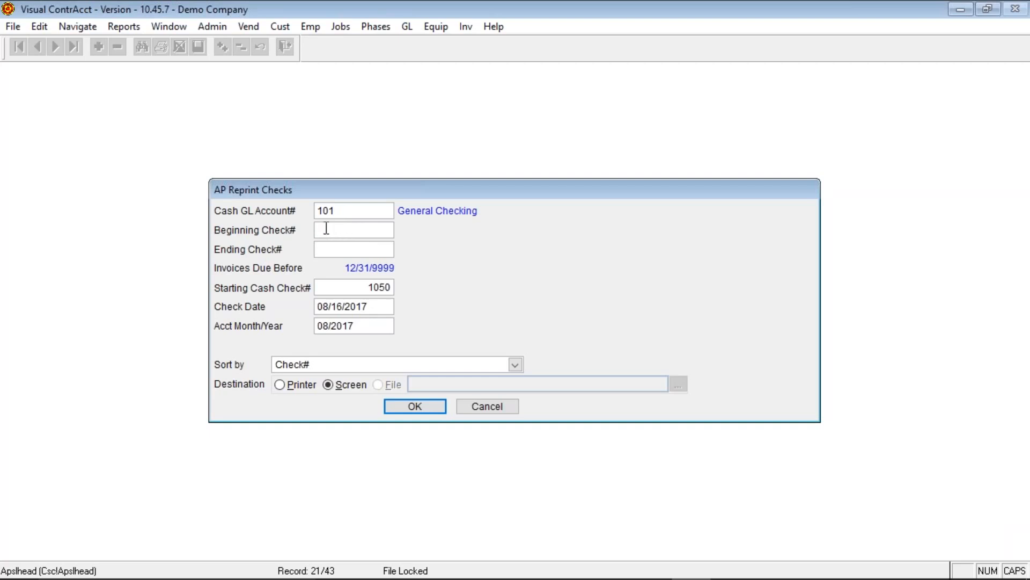
{"action": "left_click", "coordinate": [336, 250]}
{"action": "left_click", "coordinate": [342, 286]}
{"action": "double_click", "coordinate": [348, 288]}
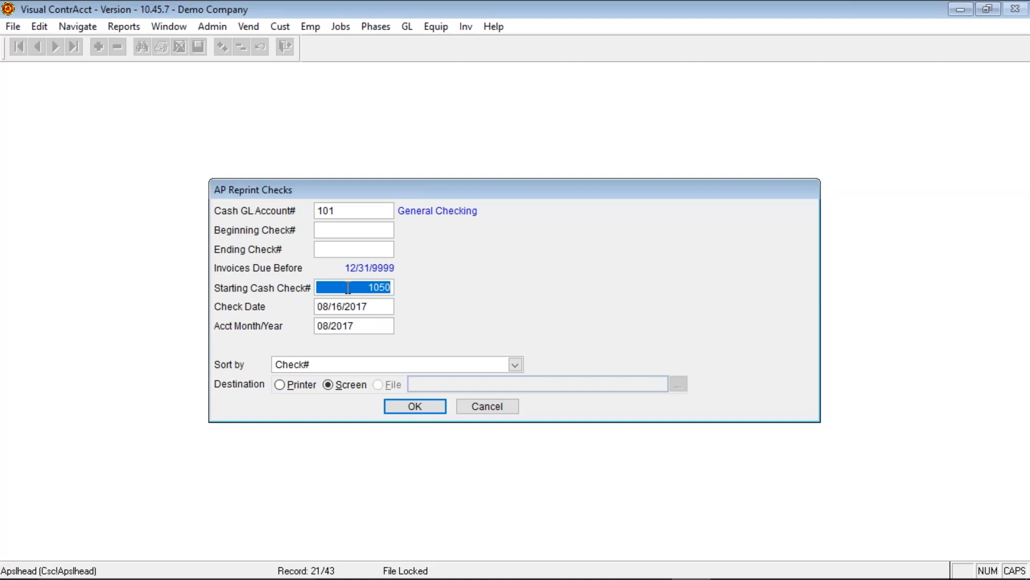
{"action": "left_click", "coordinate": [379, 305]}
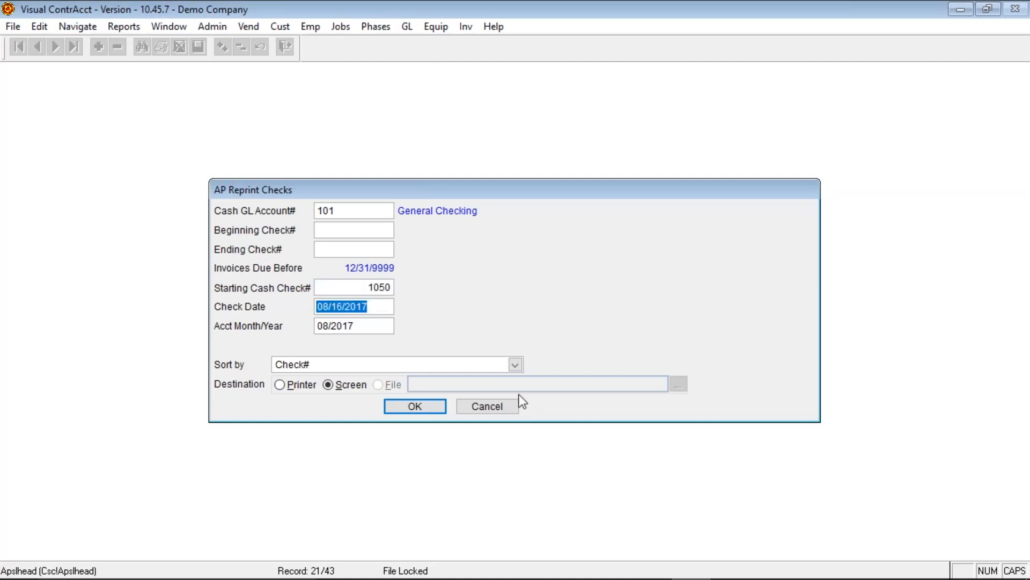
{"action": "left_click", "coordinate": [495, 408]}
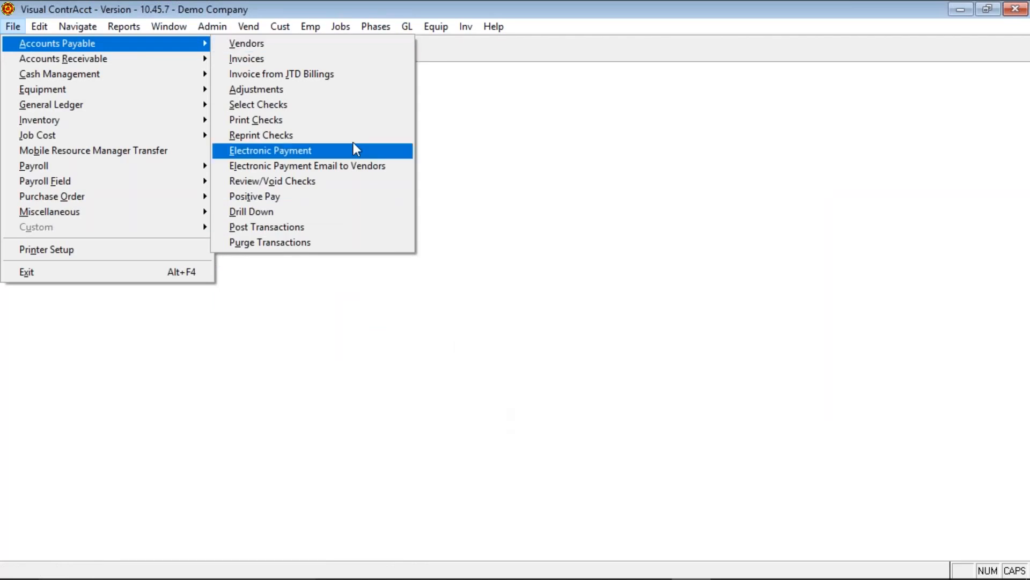
{"action": "left_click", "coordinate": [300, 152]}
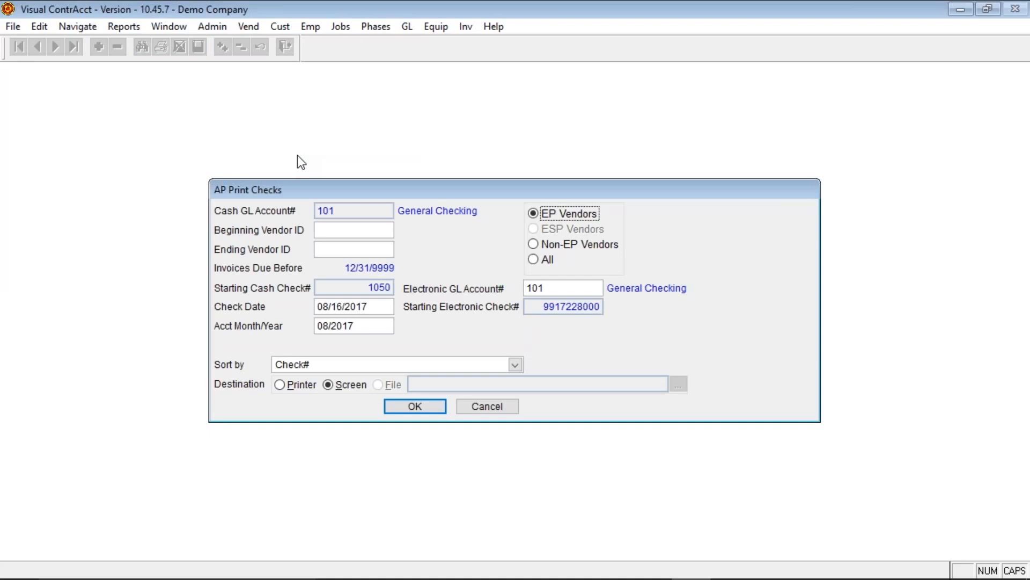
{"action": "left_click", "coordinate": [477, 406]}
{"action": "key", "text": "alt+f"}
{"action": "key", "text": "a"}
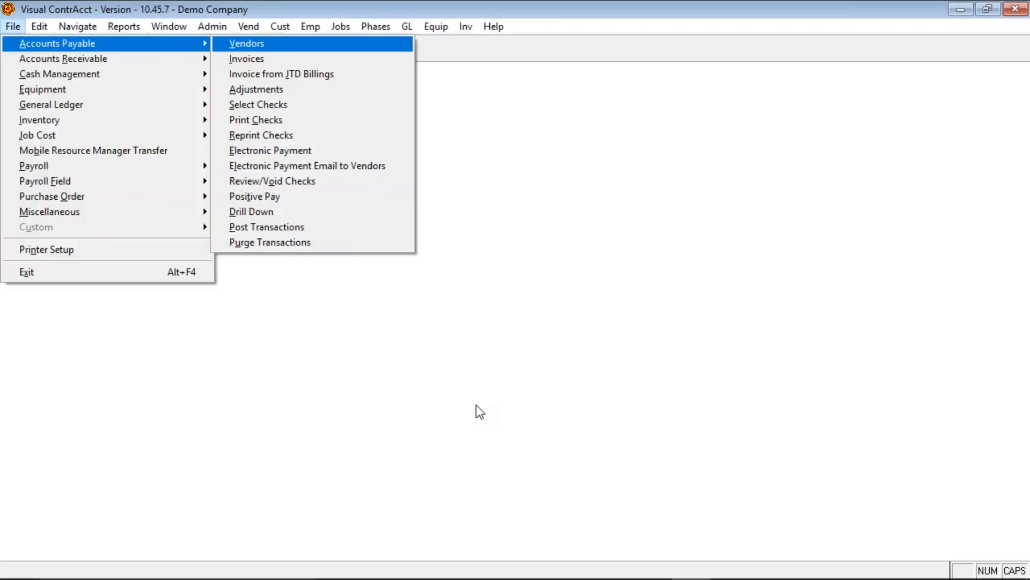
- Review the AP Email Electronic Payment Vendors settings for account 101, then cancel without sending
{"action": "left_click", "coordinate": [300, 166]}
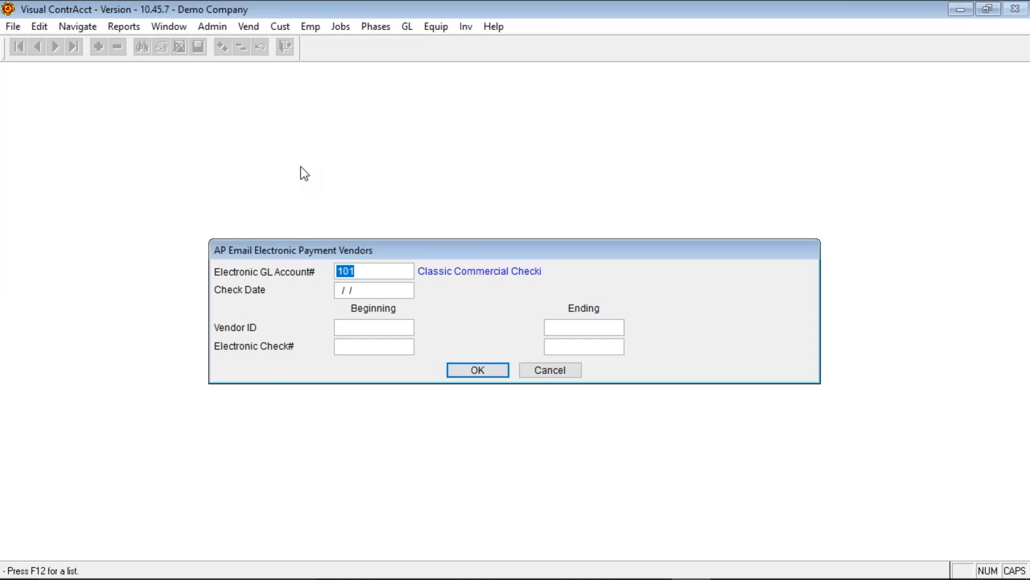
{"action": "key", "text": "Tab"}
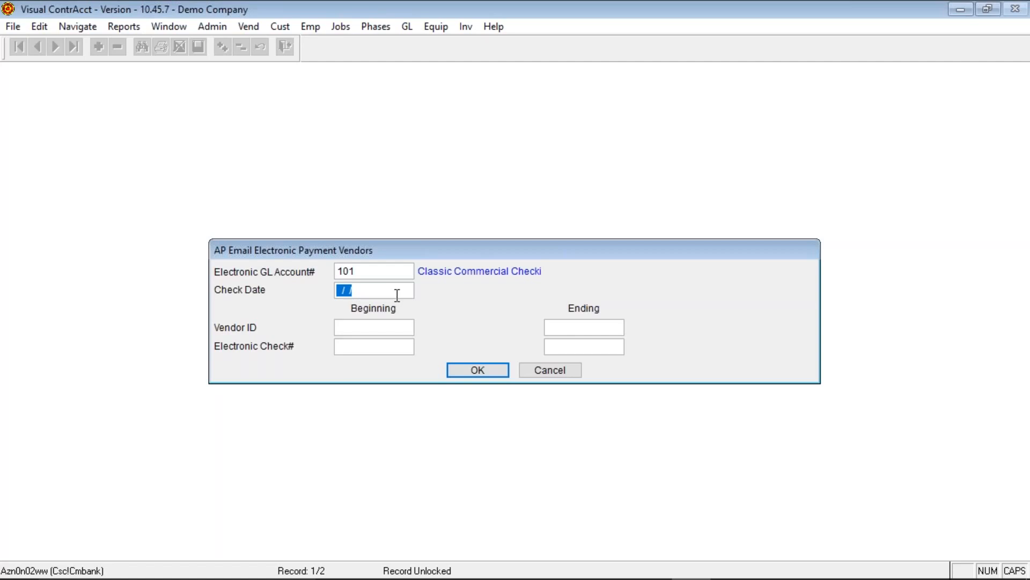
{"action": "left_click", "coordinate": [403, 328]}
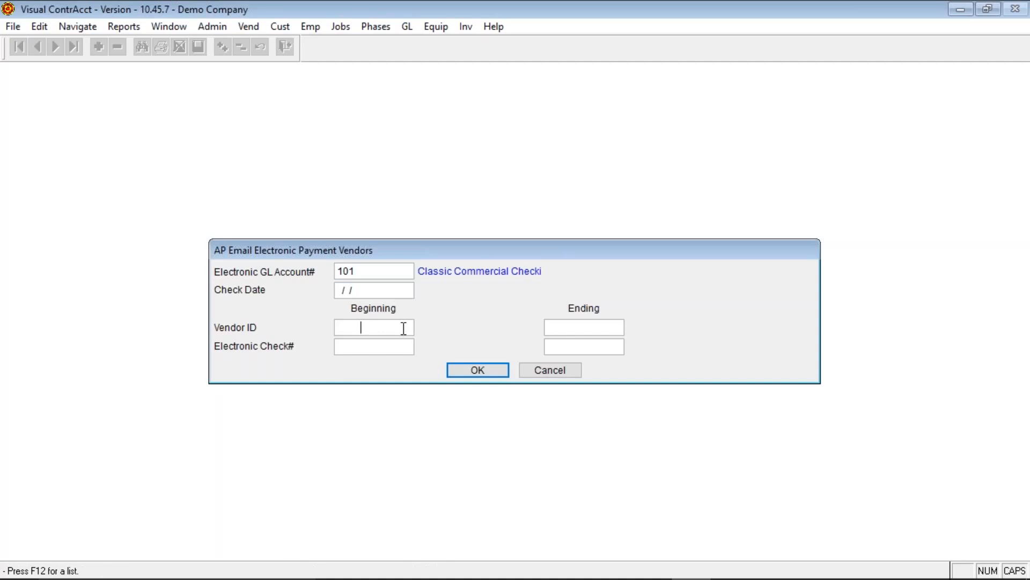
{"action": "left_click", "coordinate": [405, 347]}
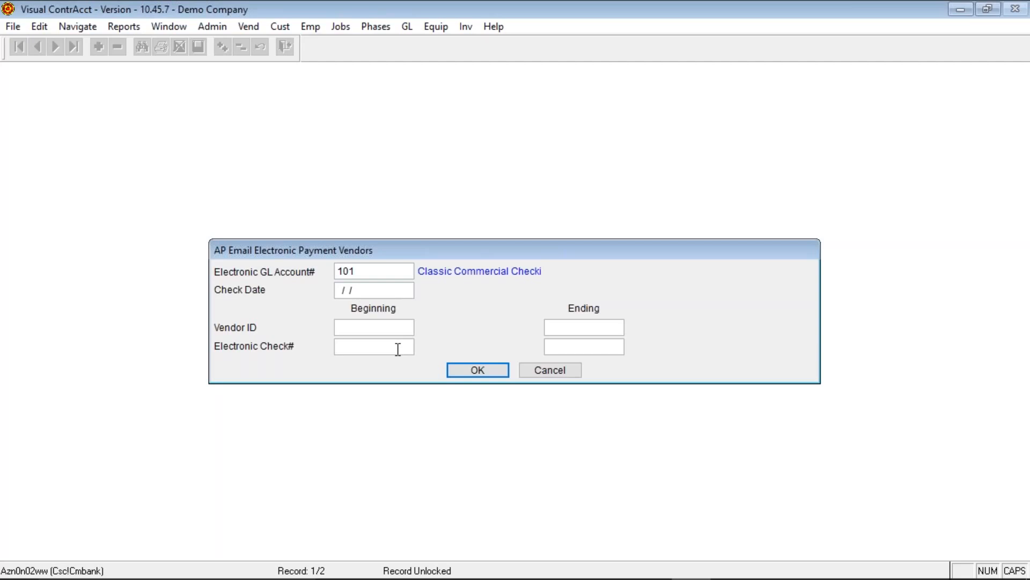
{"action": "left_click", "coordinate": [552, 372]}
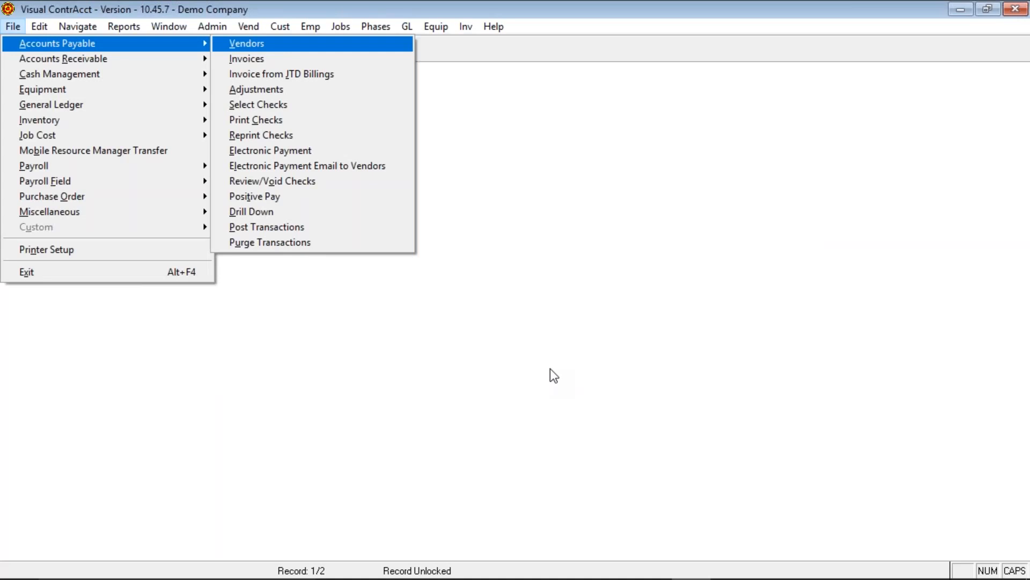
- Open Review/Void Checks and advance to voided check 43479 for Barnes Supply
{"action": "left_click", "coordinate": [321, 180]}
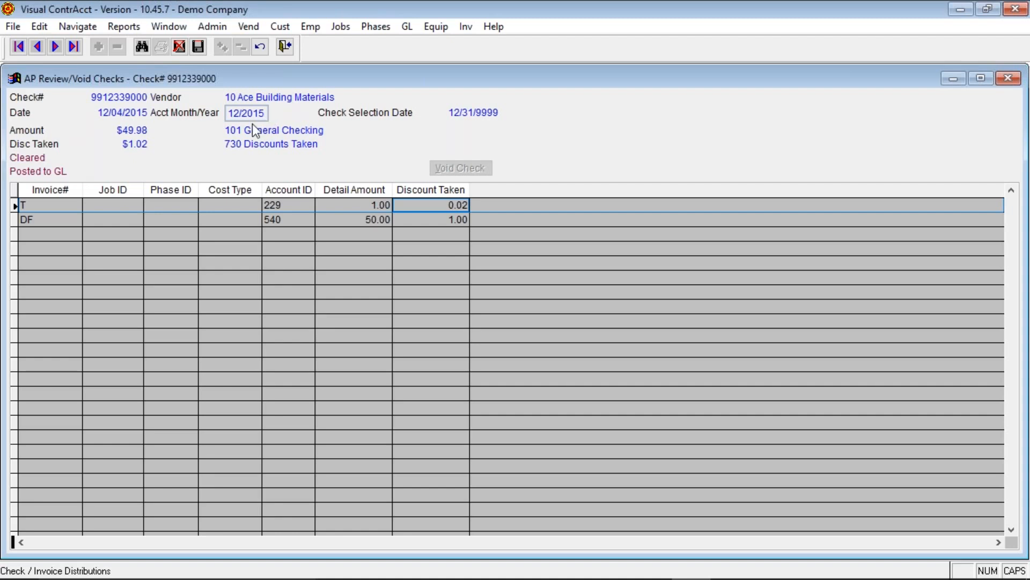
{"action": "left_click", "coordinate": [55, 46]}
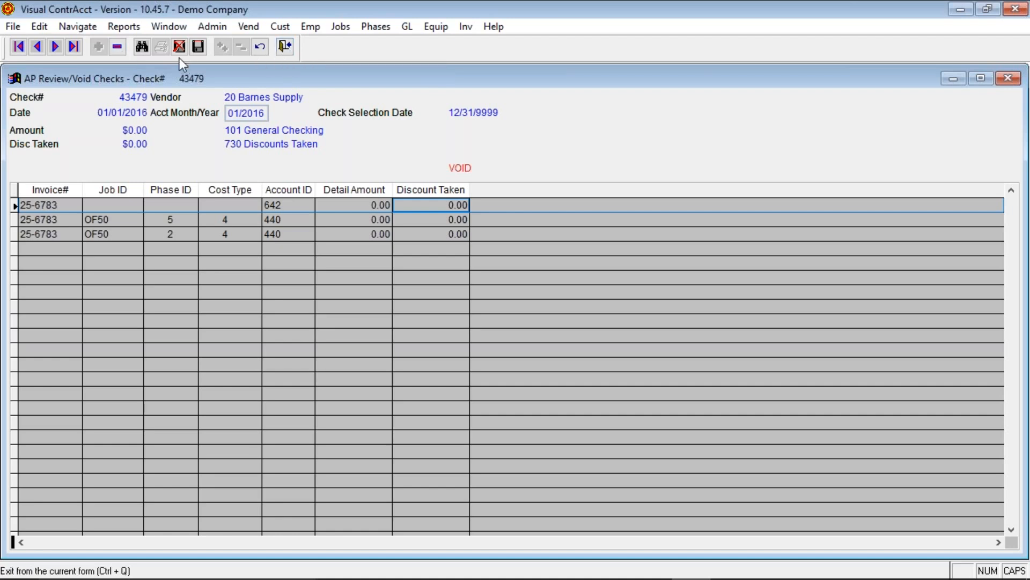
- Advance to Ace Building Materials' $470.00 check 43480, then exit the check review window
{"action": "left_click", "coordinate": [54, 47]}
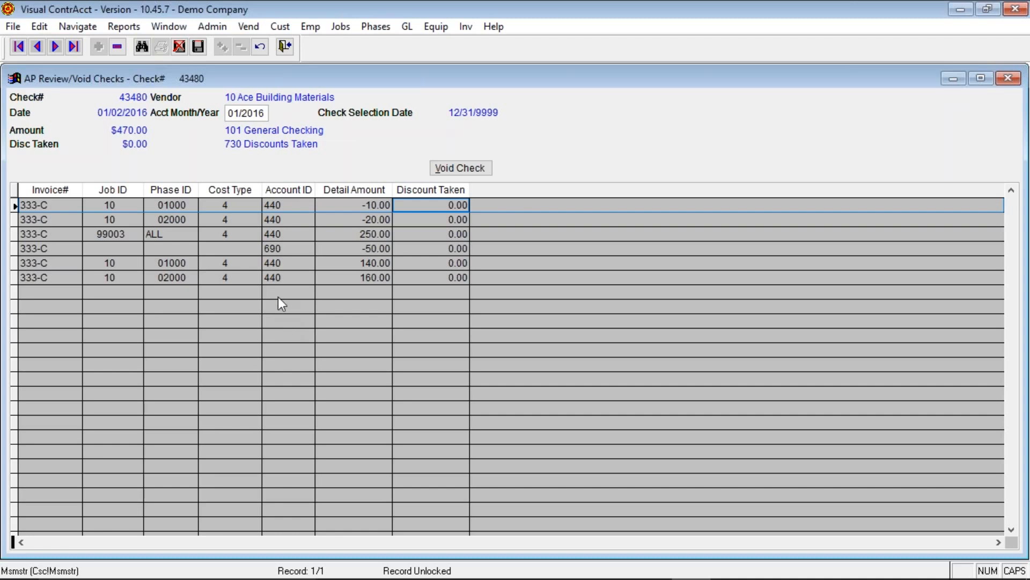
{"action": "left_click", "coordinate": [284, 48]}
{"action": "key", "text": "alt+f"}
{"action": "key", "text": "a"}
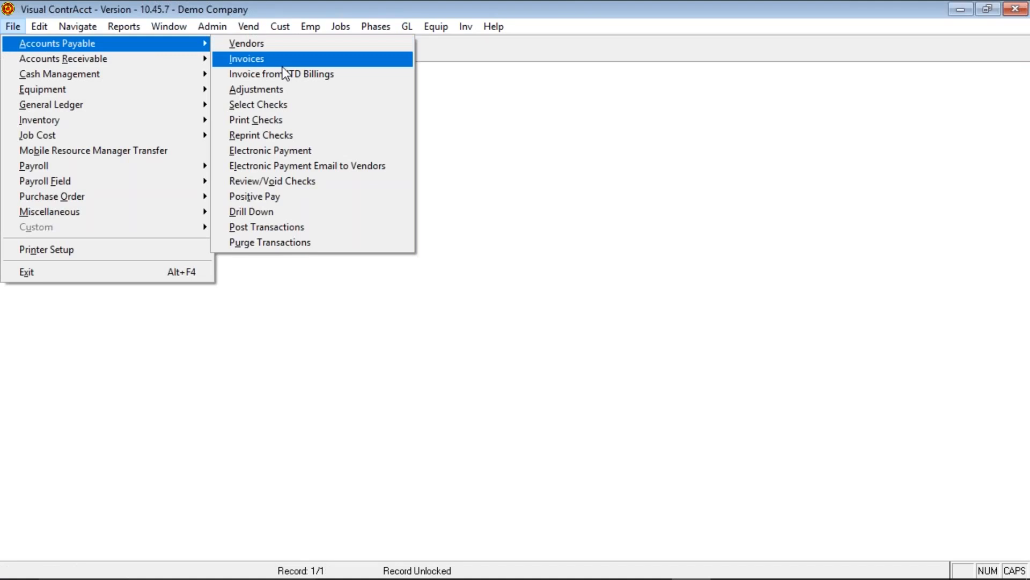
{"action": "left_click", "coordinate": [276, 199]}
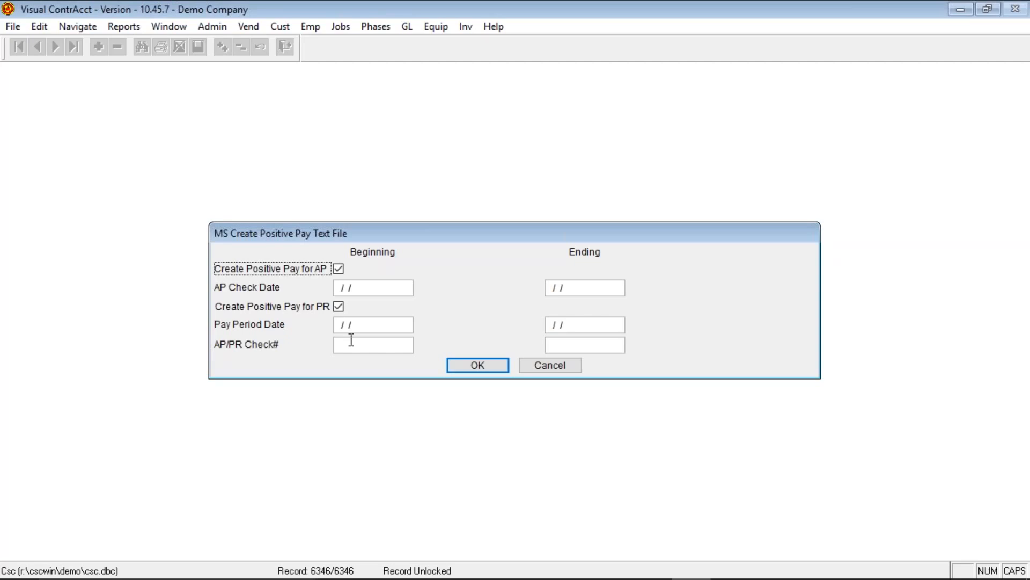
{"action": "left_click", "coordinate": [559, 365]}
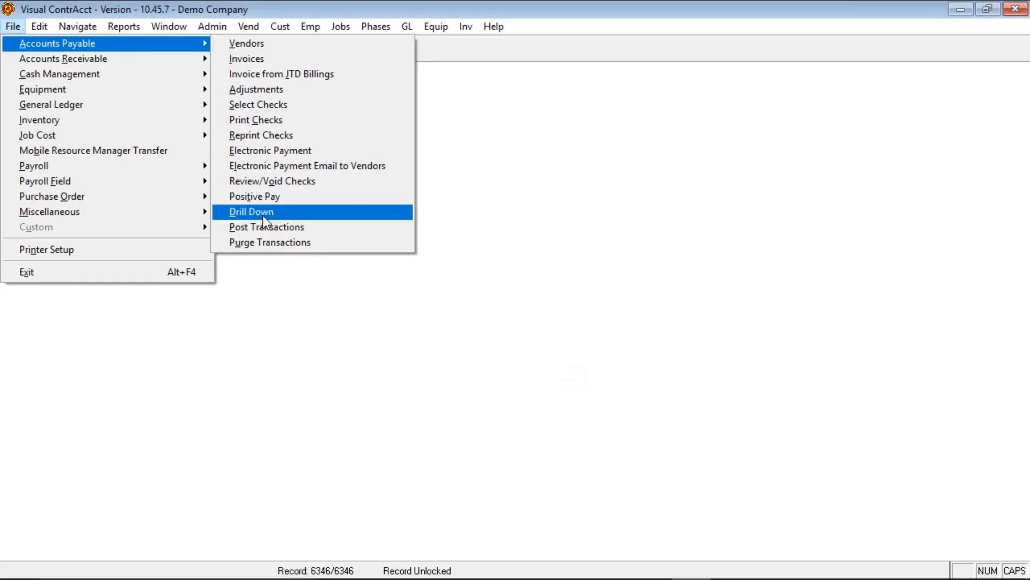
{"action": "left_click", "coordinate": [264, 214]}
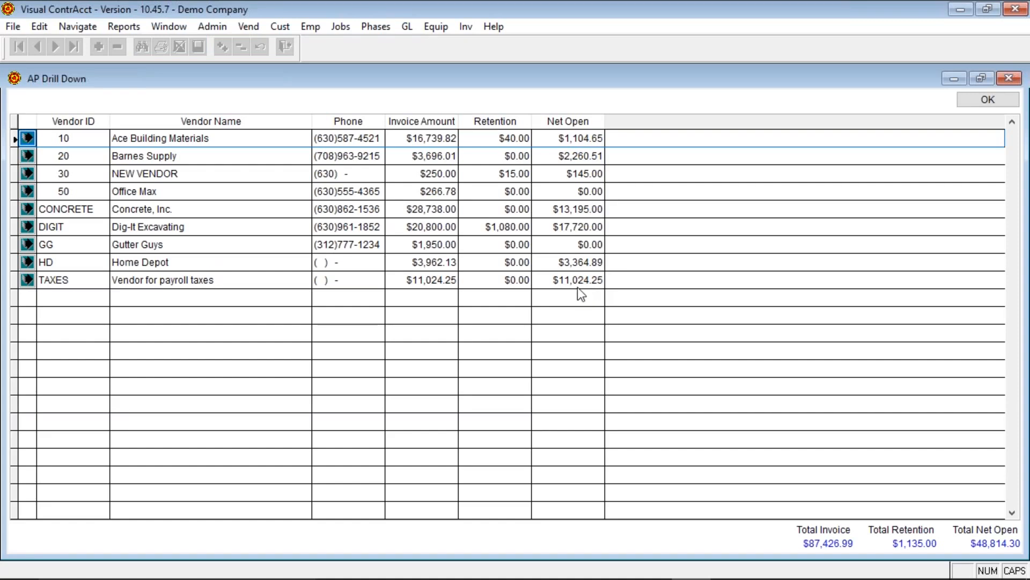
{"action": "left_click", "coordinate": [28, 140]}
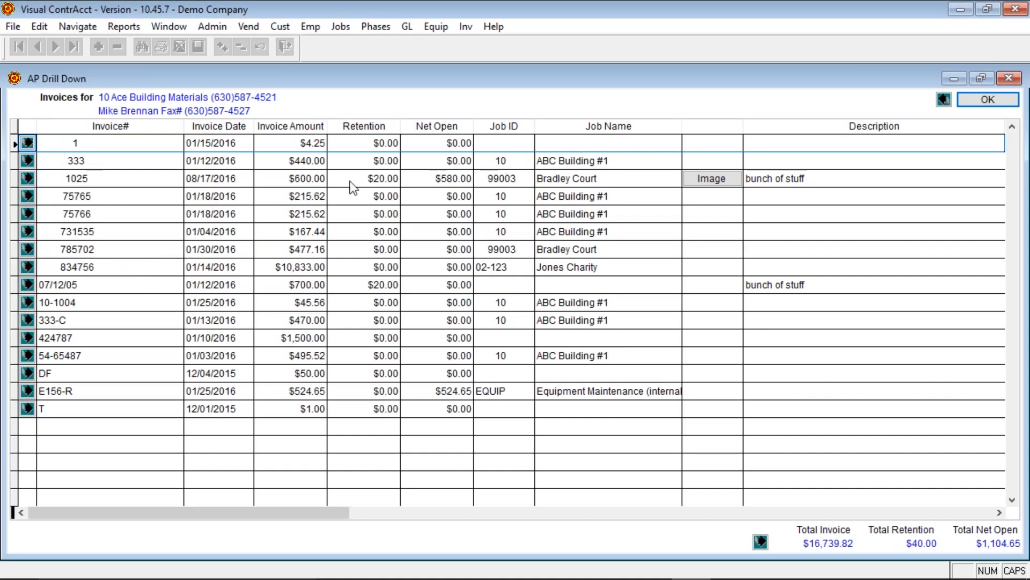
{"action": "left_click", "coordinate": [27, 160]}
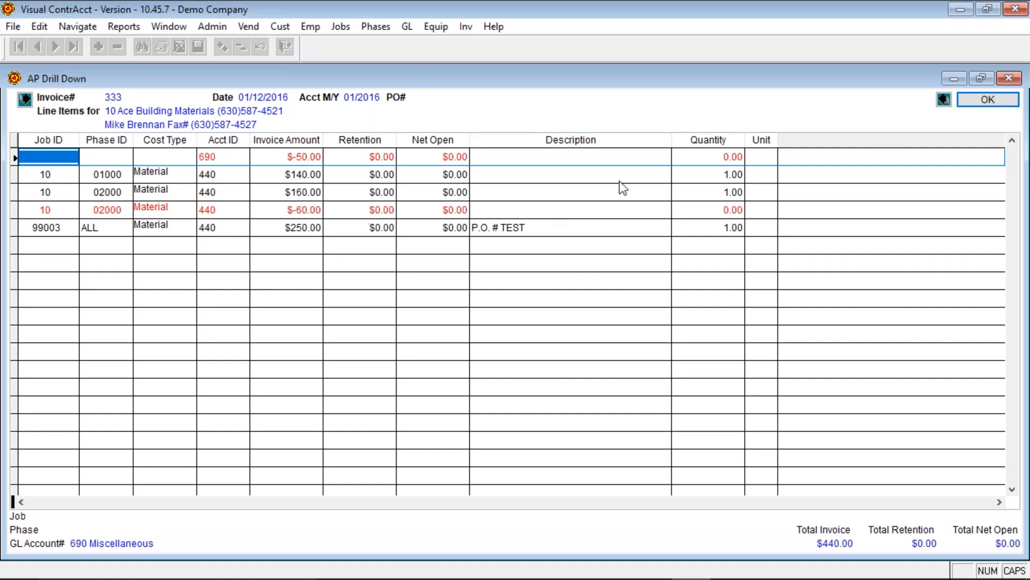
{"action": "left_click", "coordinate": [26, 100]}
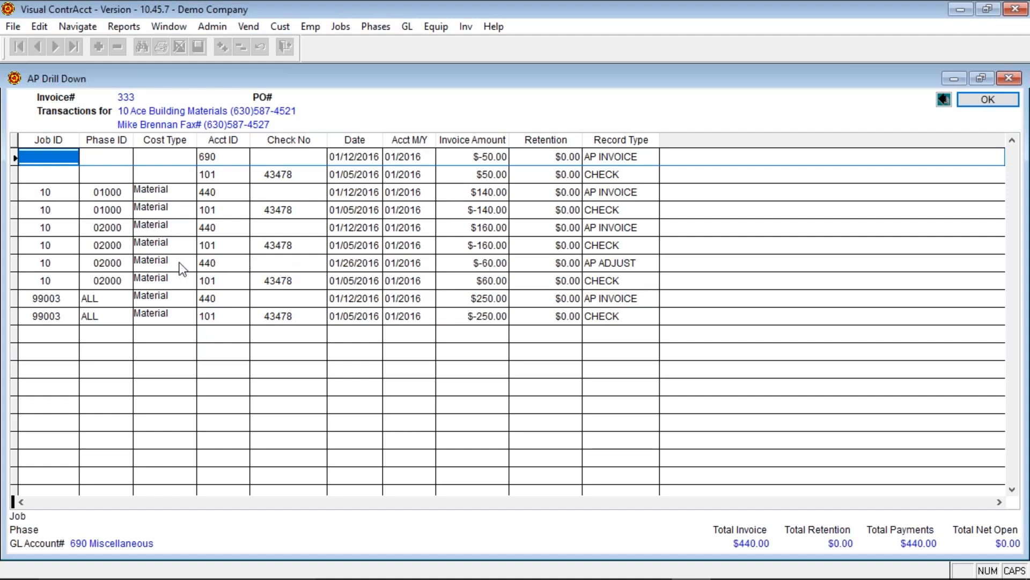
{"action": "left_click", "coordinate": [944, 100]}
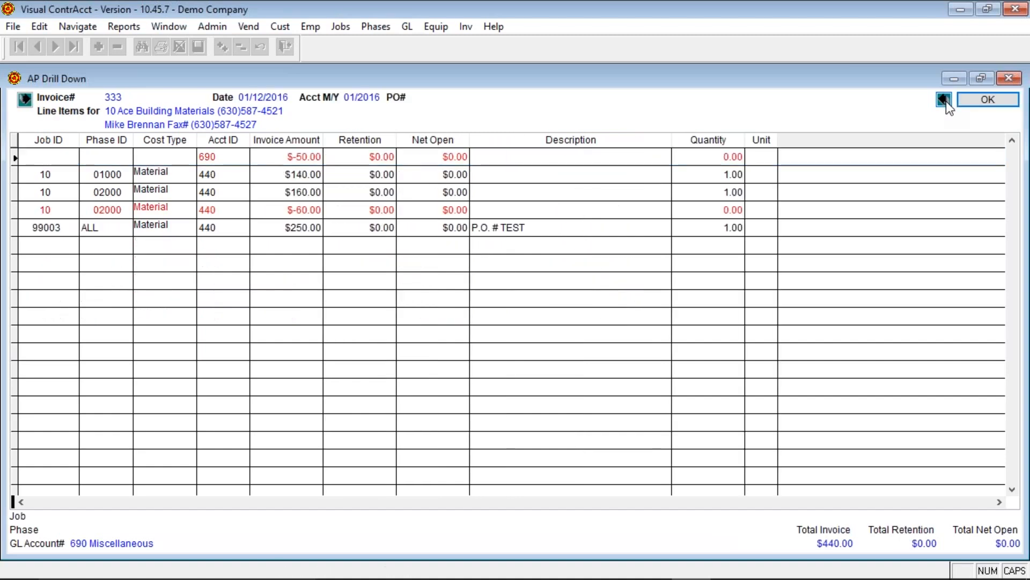
{"action": "left_click", "coordinate": [945, 101]}
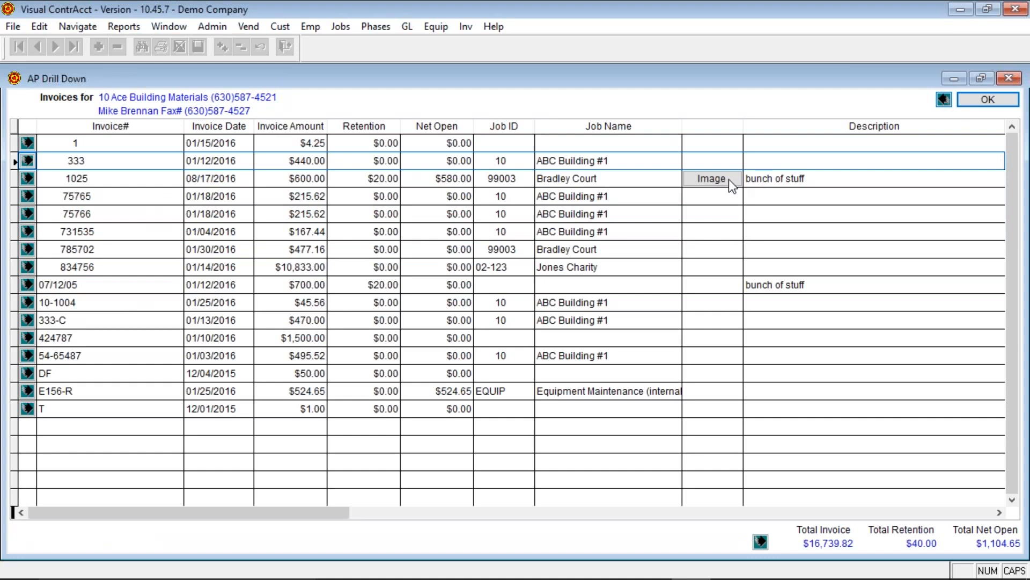
{"action": "left_click", "coordinate": [946, 100]}
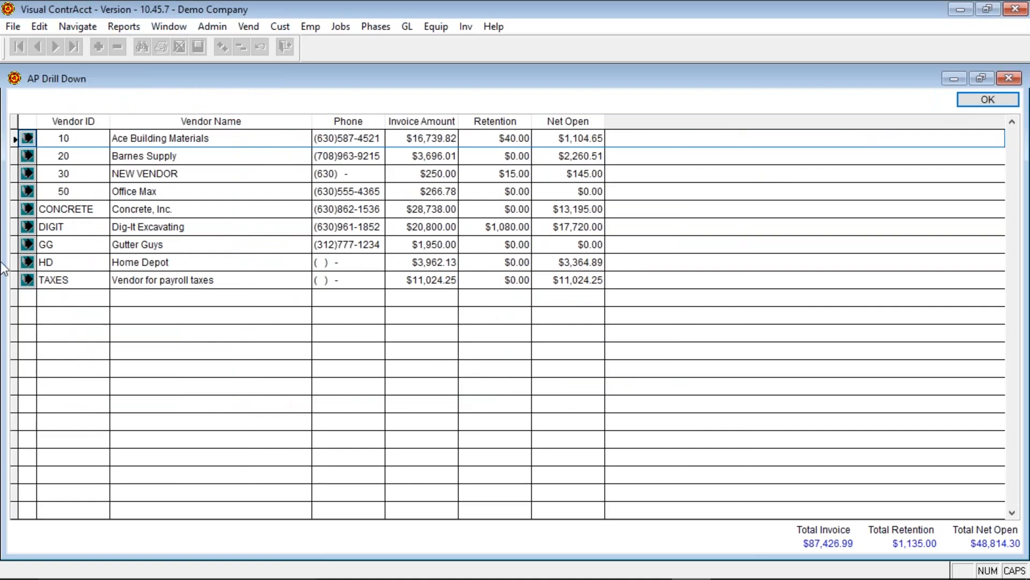
{"action": "left_click", "coordinate": [28, 244]}
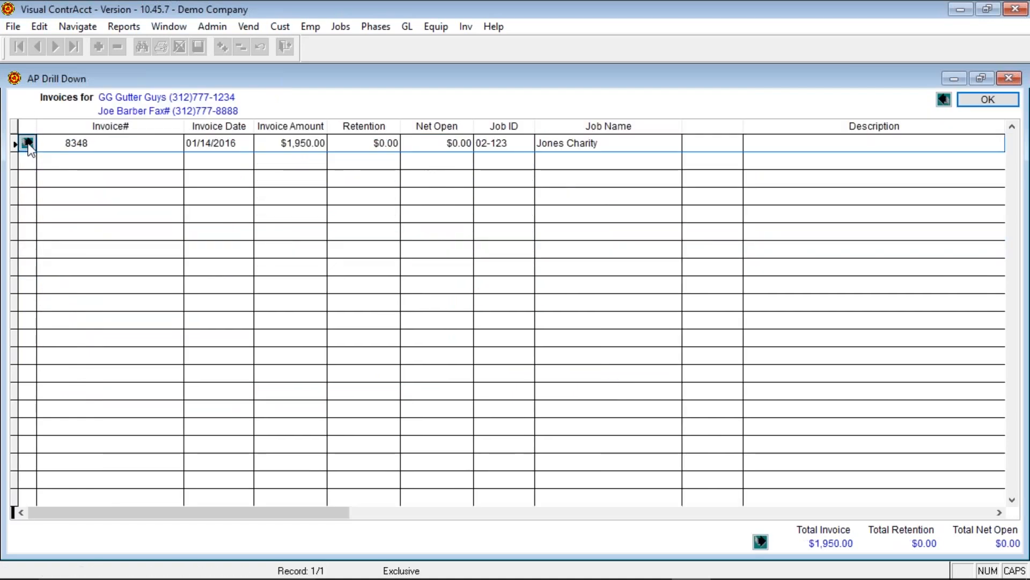
{"action": "left_click", "coordinate": [33, 144]}
{"action": "left_click", "coordinate": [27, 97]}
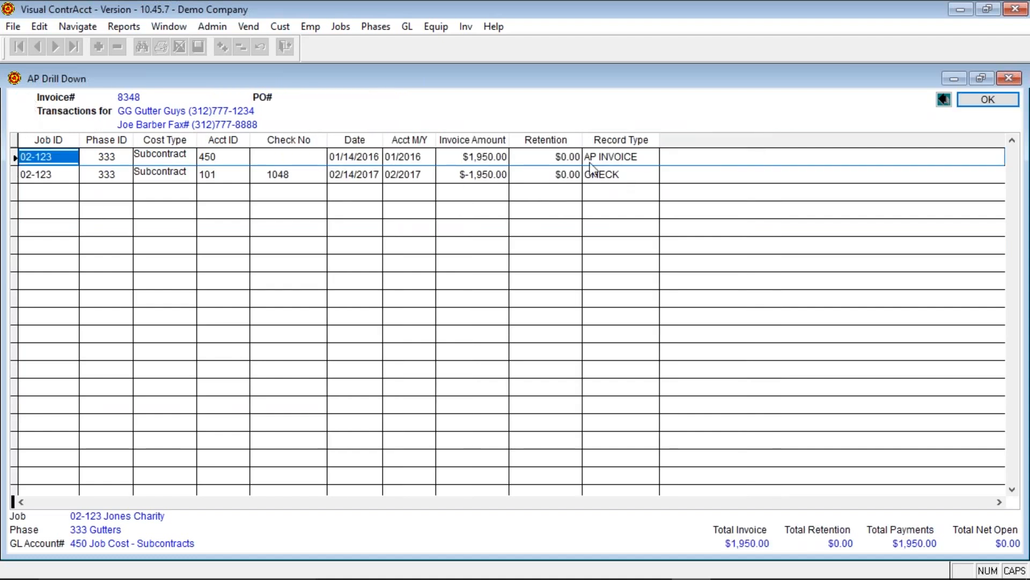
{"action": "left_click", "coordinate": [944, 99]}
{"action": "left_click", "coordinate": [943, 99]}
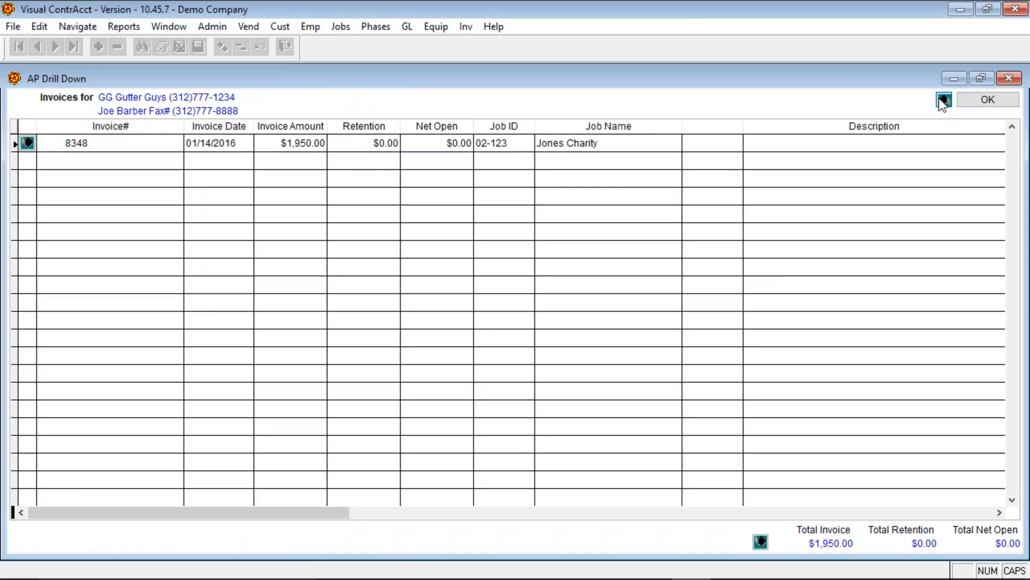
{"action": "left_click", "coordinate": [944, 101]}
{"action": "left_click", "coordinate": [983, 102]}
- Open AP Post Transactions for 01/2016, tick Close Month/Year, then cancel without posting
{"action": "key", "text": "alt+f"}
{"action": "key", "text": "a"}
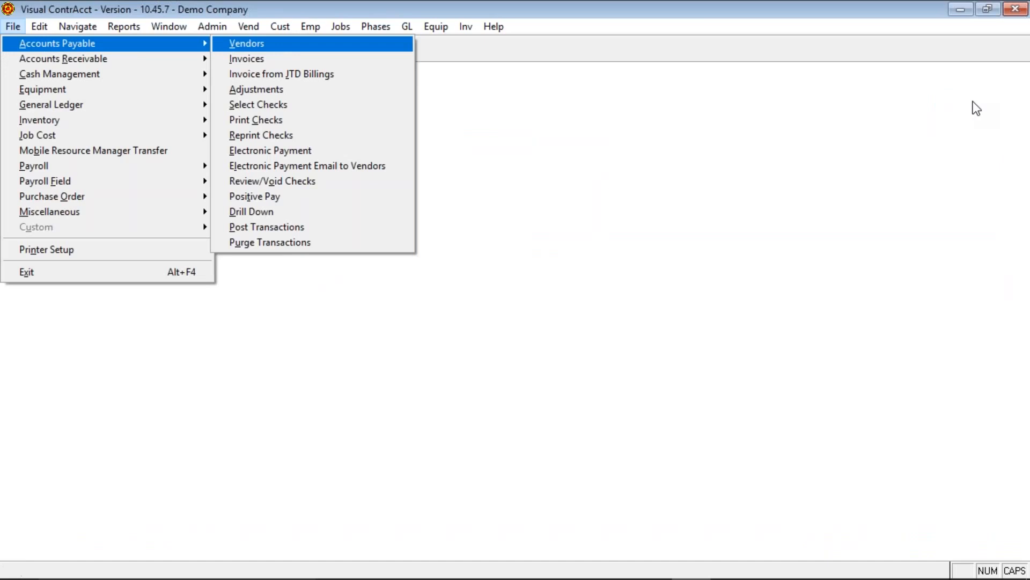
{"action": "left_click", "coordinate": [254, 229]}
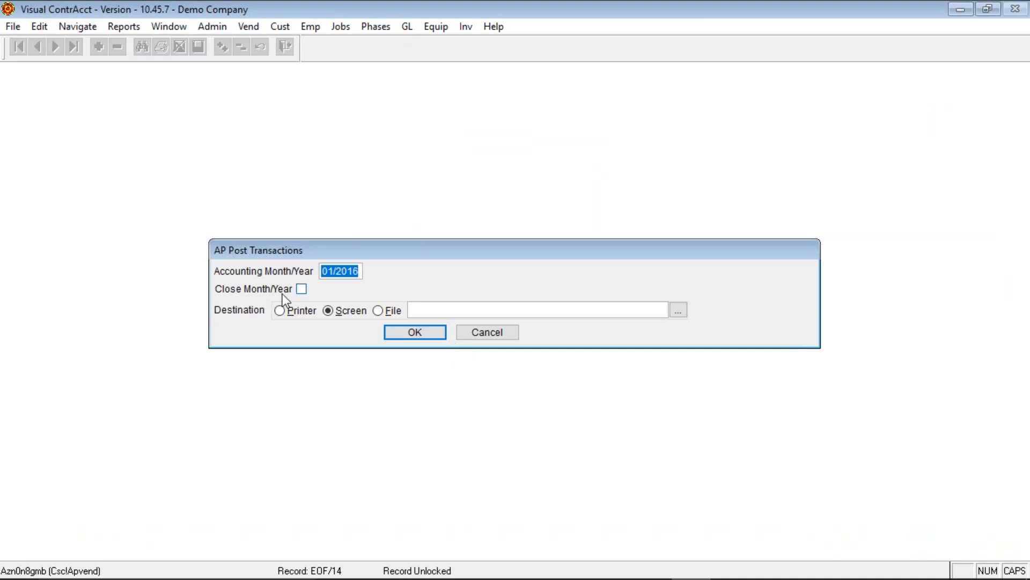
{"action": "left_click", "coordinate": [301, 289]}
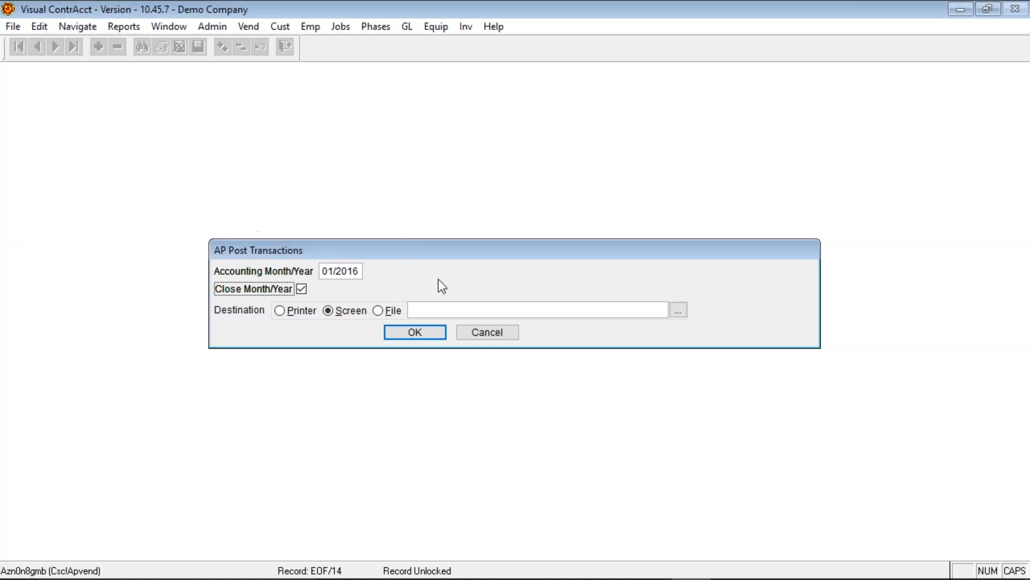
{"action": "left_click", "coordinate": [481, 341]}
{"action": "mouse_move", "coordinate": [493, 27]}
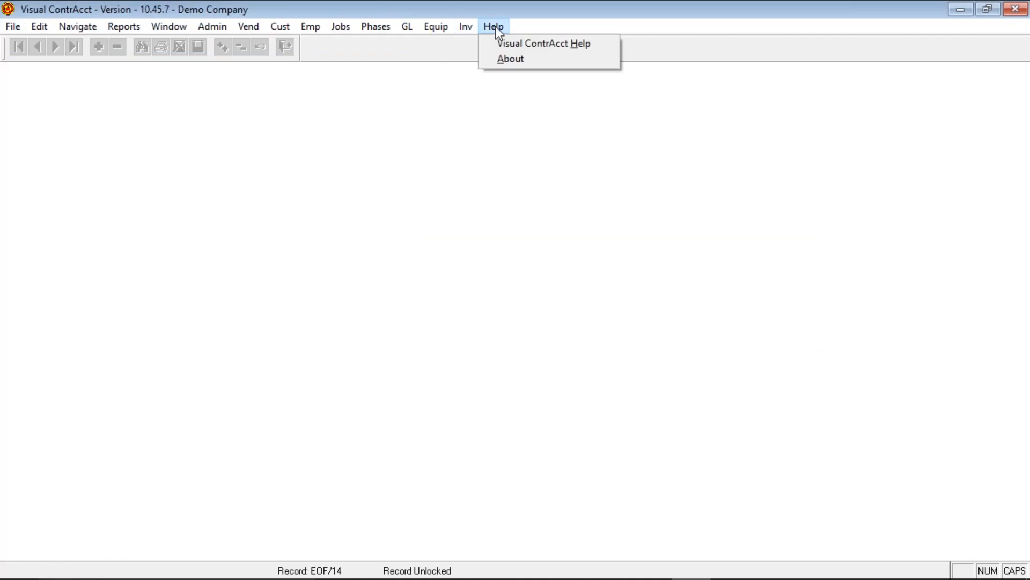
{"action": "left_click", "coordinate": [505, 44]}
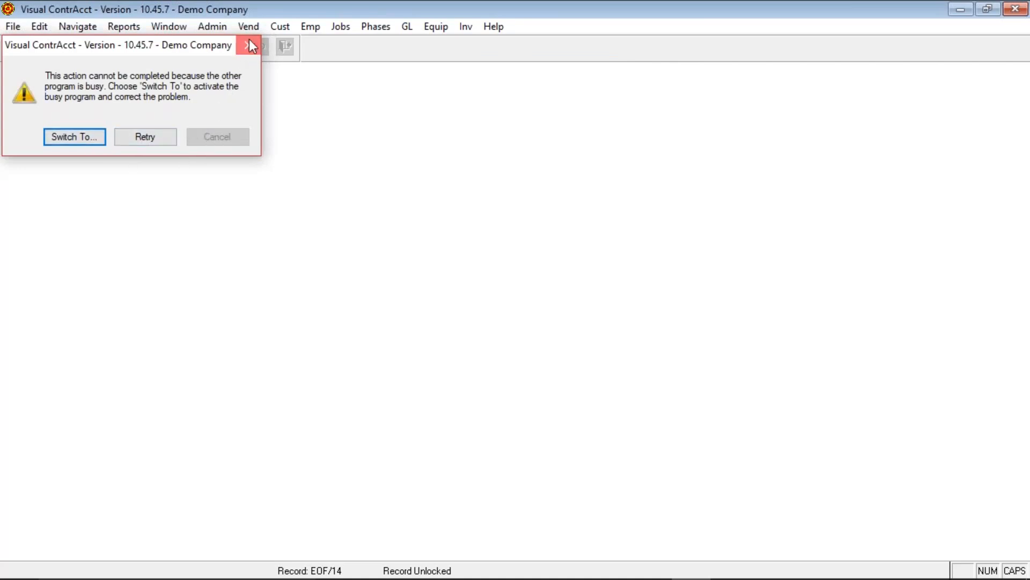
{"action": "left_click", "coordinate": [86, 138]}
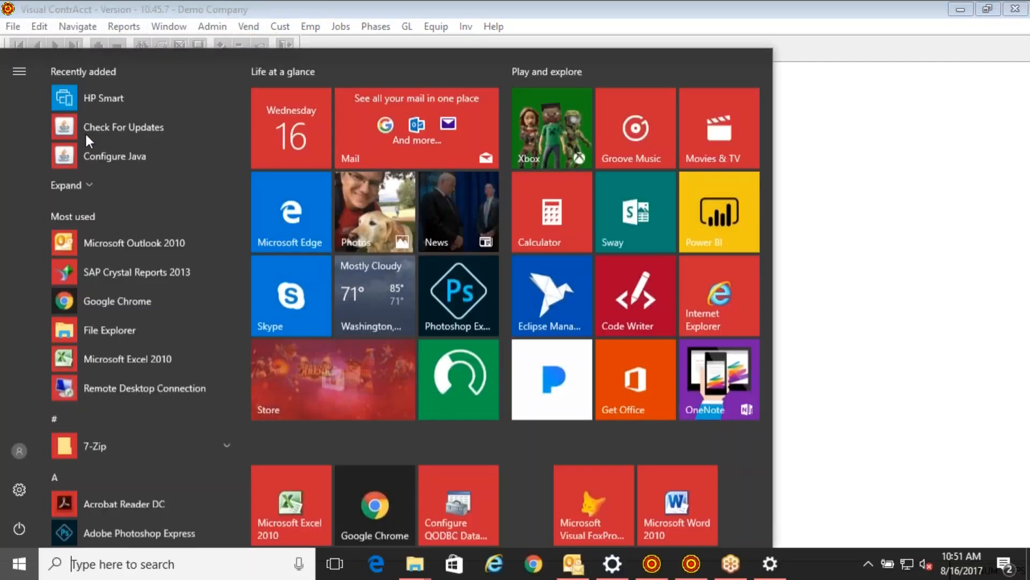
{"action": "left_click", "coordinate": [613, 36]}
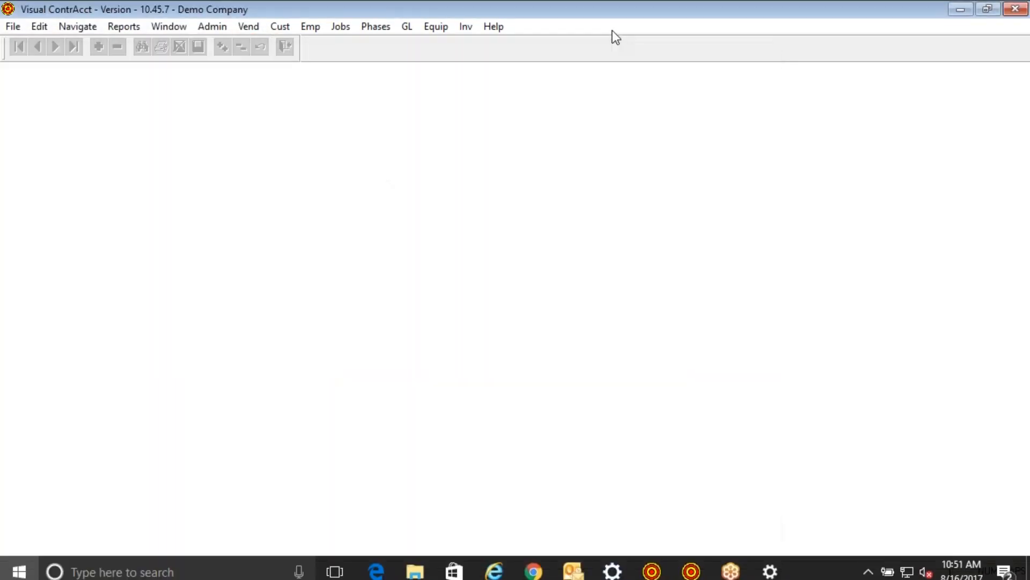
{"action": "left_click", "coordinate": [492, 25]}
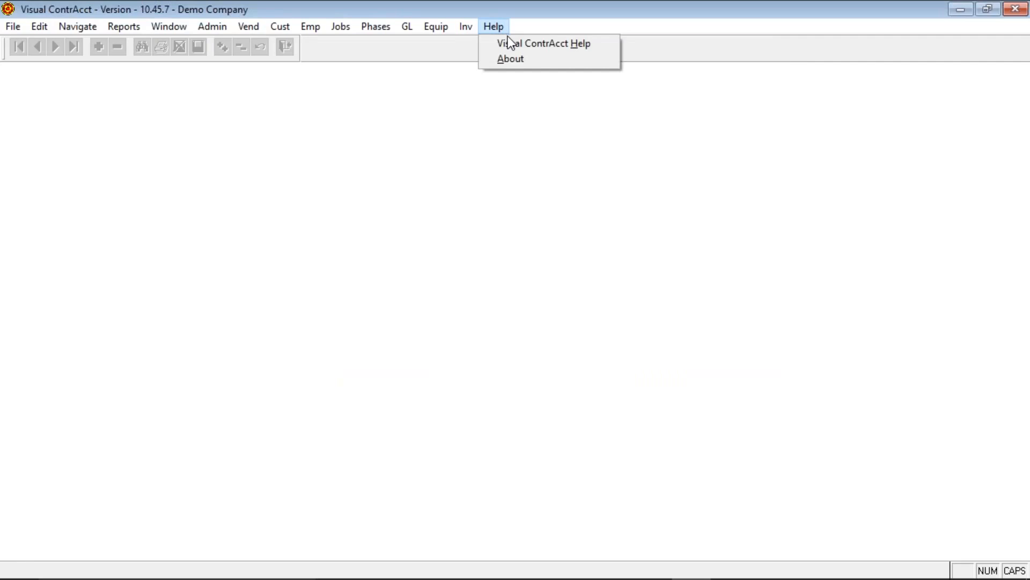
{"action": "left_click", "coordinate": [507, 41]}
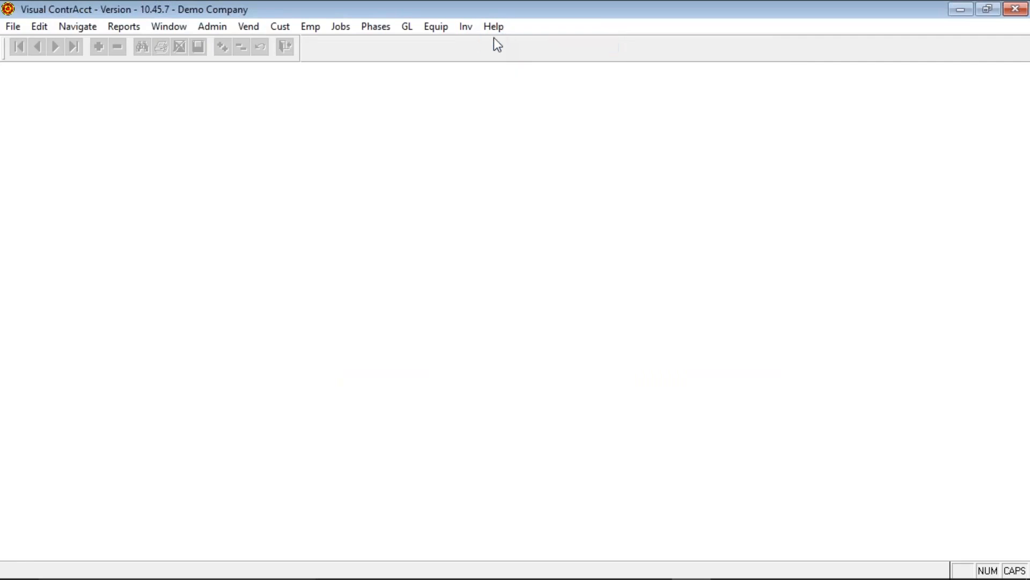
- Preview the 01/2016 AP Invoice Edit Report, check last-page totals ($71,378.45 net payable), and close it
{"action": "left_click", "coordinate": [134, 27]}
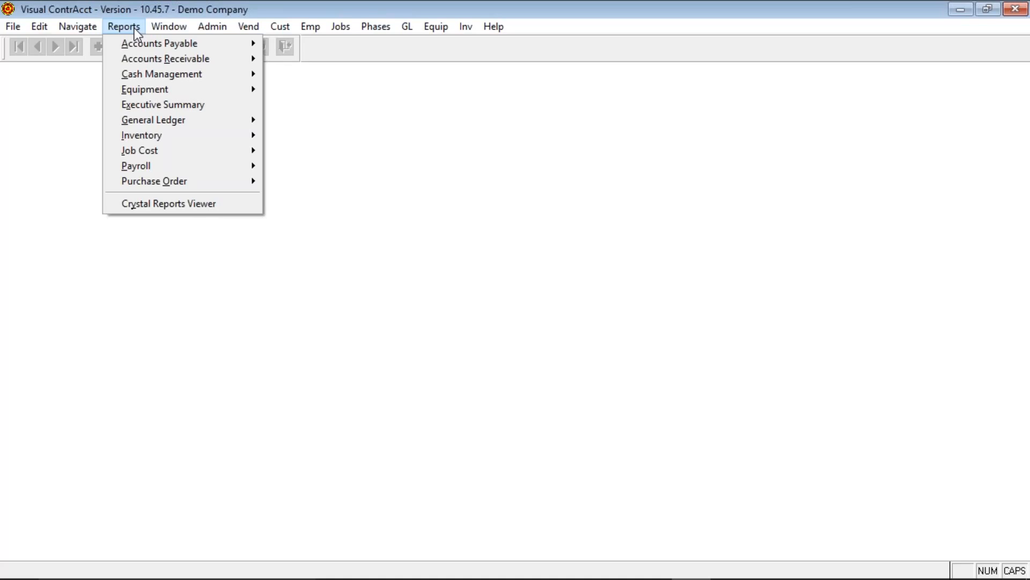
{"action": "mouse_move", "coordinate": [143, 44]}
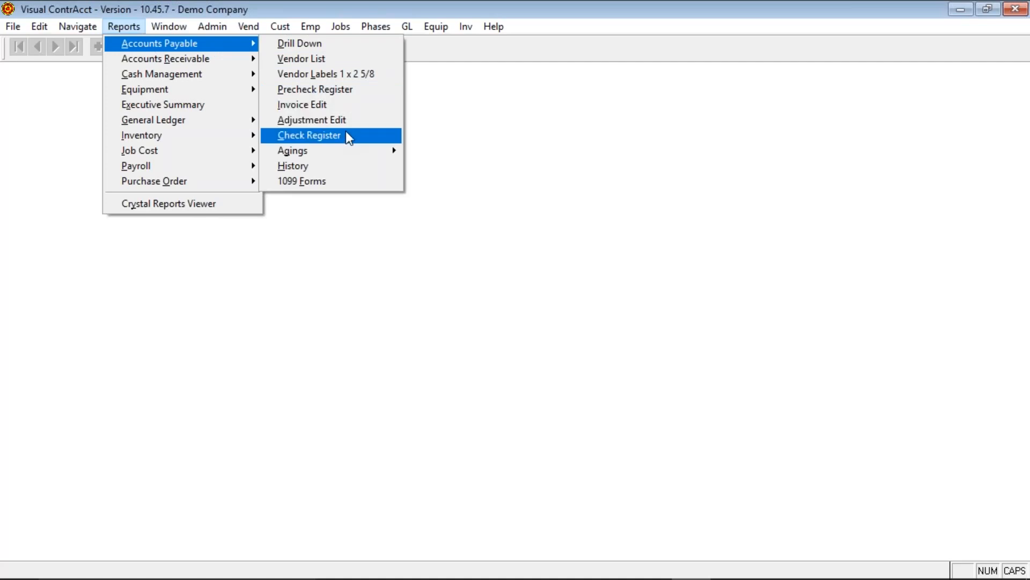
{"action": "left_click", "coordinate": [333, 105]}
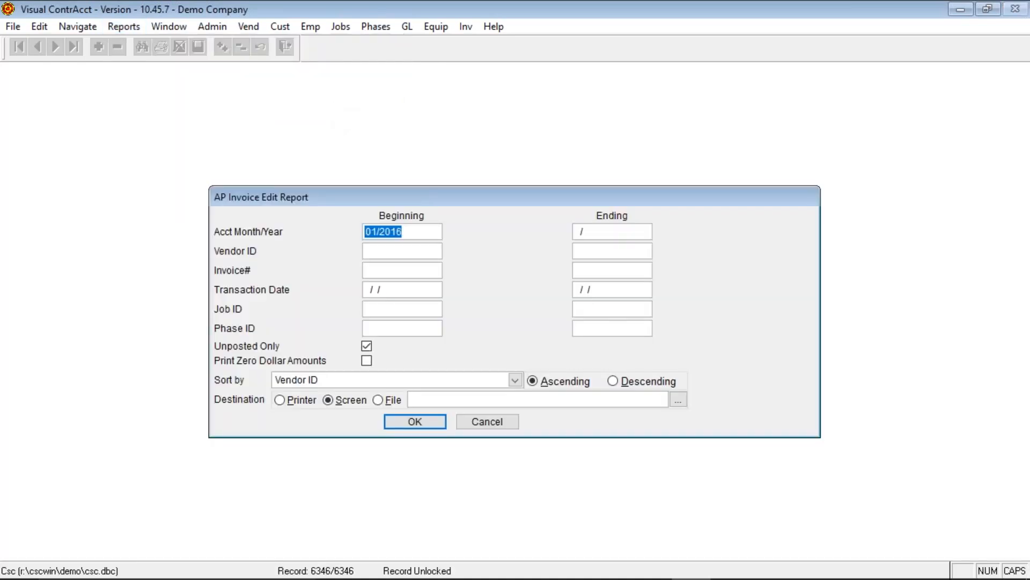
{"action": "key", "text": "Tab"}
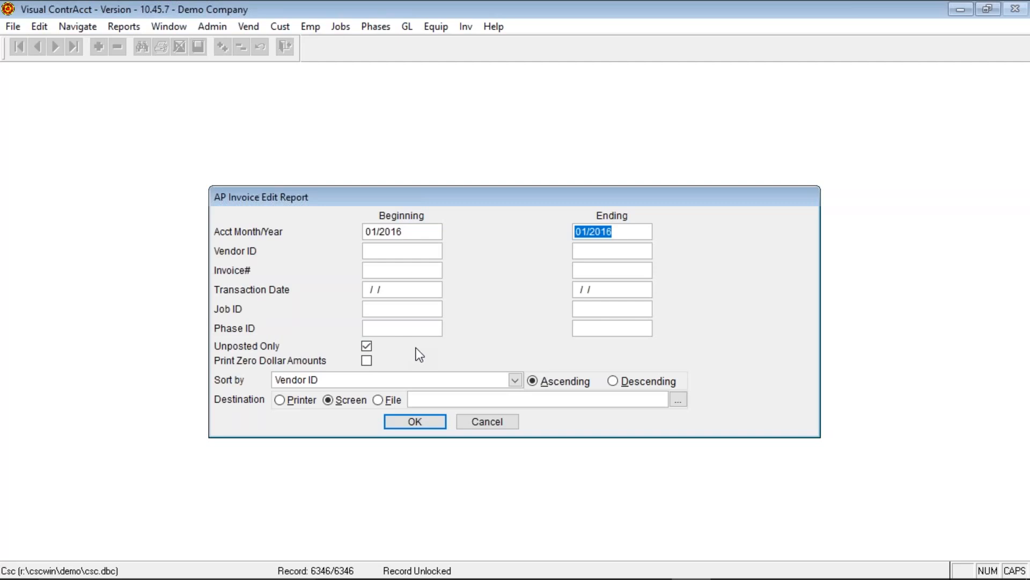
{"action": "left_click", "coordinate": [433, 422]}
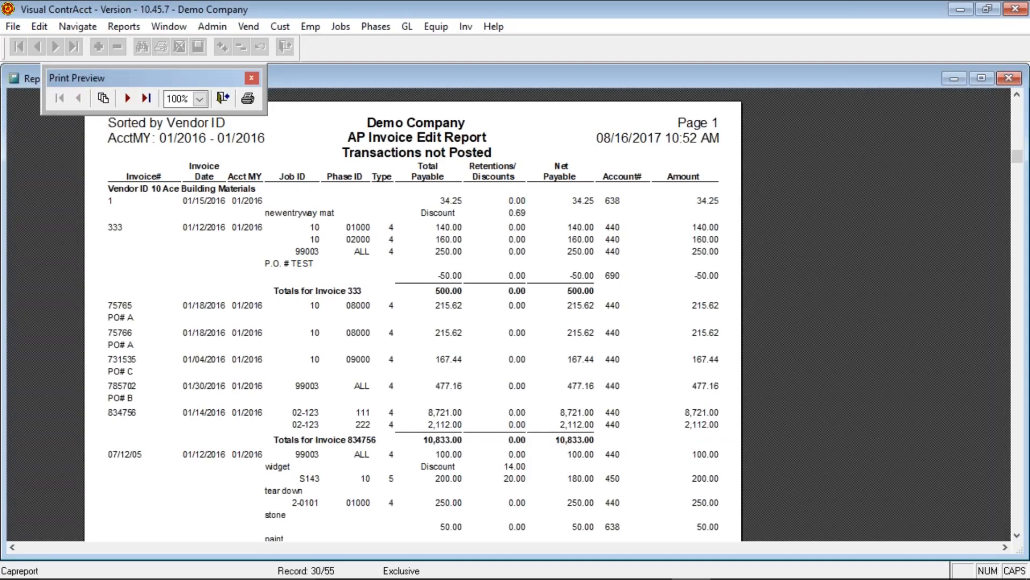
{"action": "left_click", "coordinate": [146, 97]}
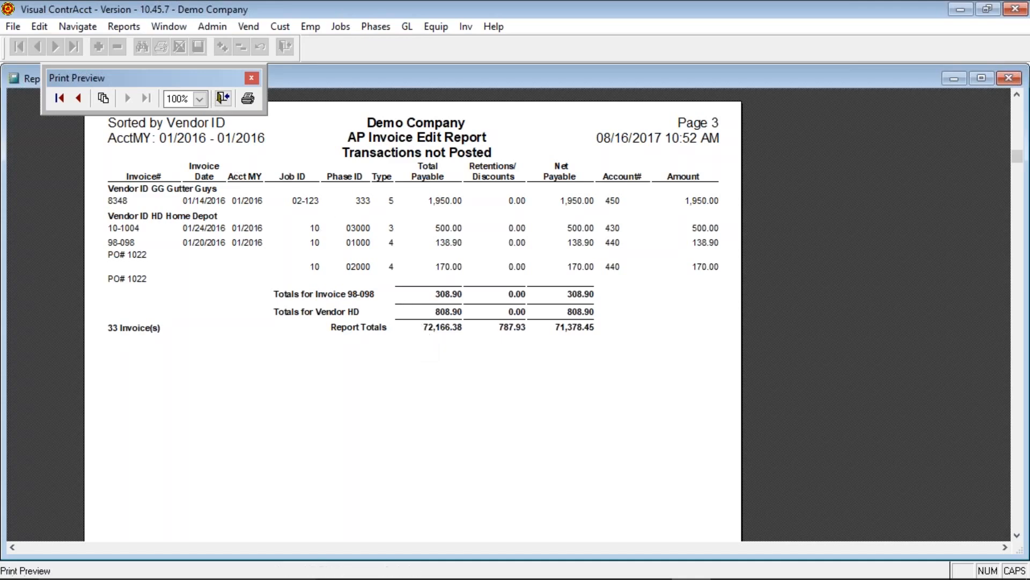
{"action": "left_click", "coordinate": [224, 98]}
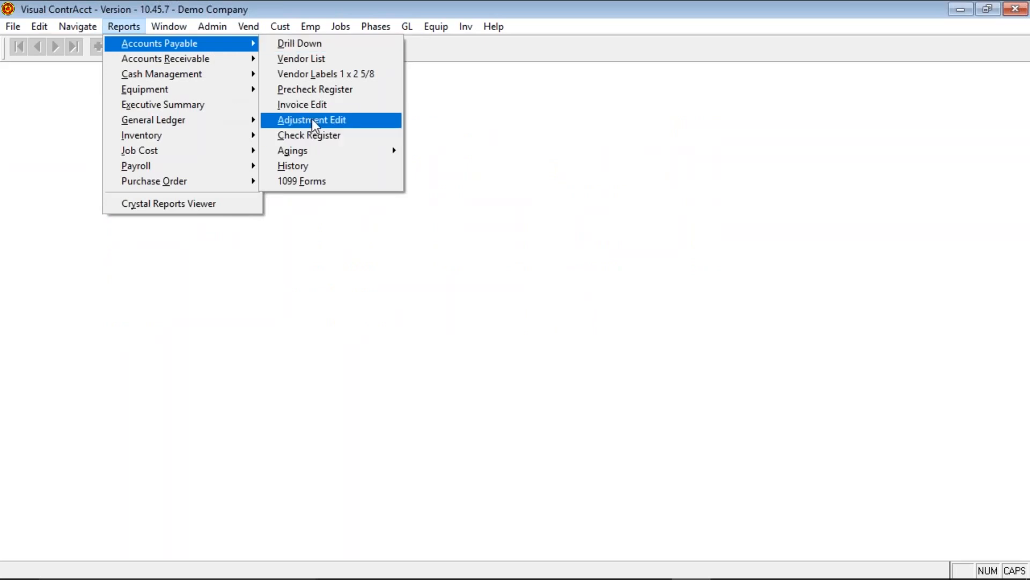
- Point the invoice edit report's output to file AP INV EDIT012016.XLS in Data, then cancel the dialog
{"action": "left_click", "coordinate": [312, 122]}
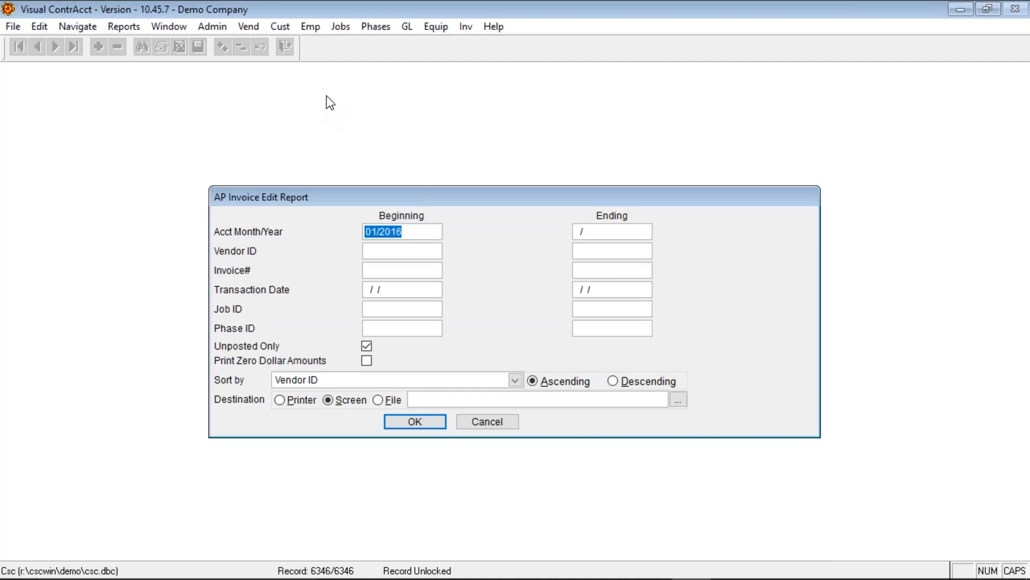
{"action": "key", "text": "Tab"}
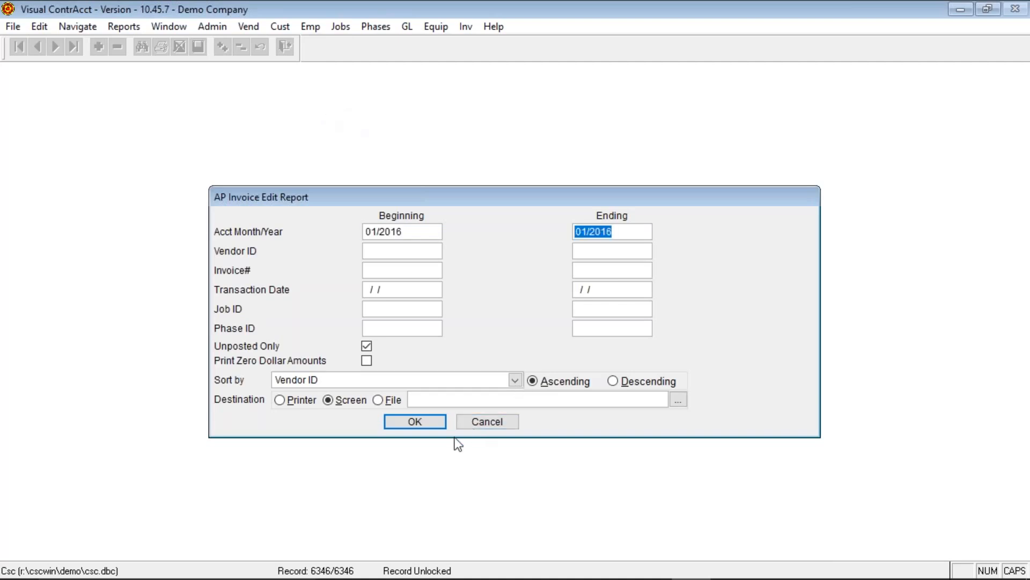
{"action": "left_click", "coordinate": [379, 400]}
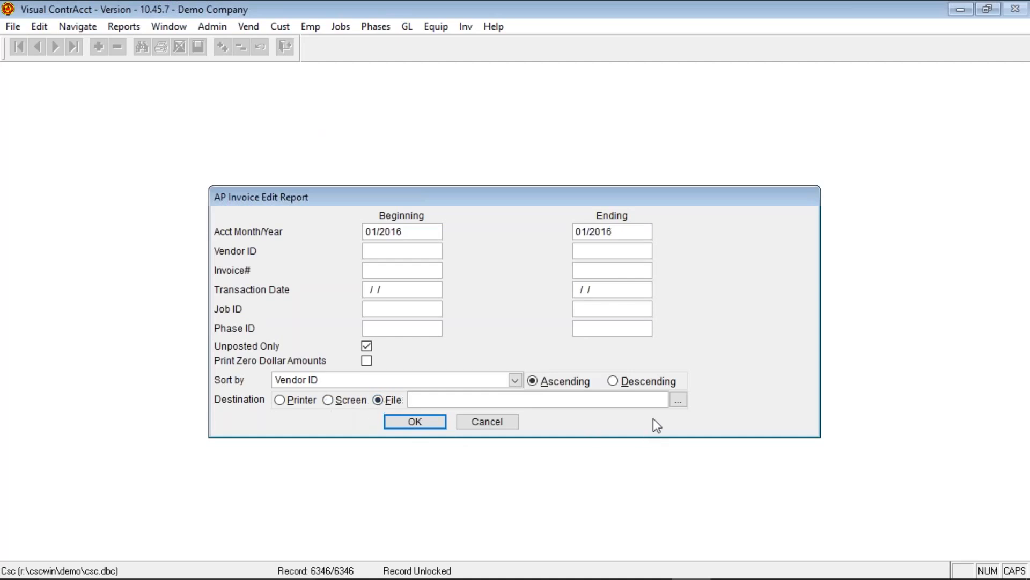
{"action": "left_click", "coordinate": [679, 399]}
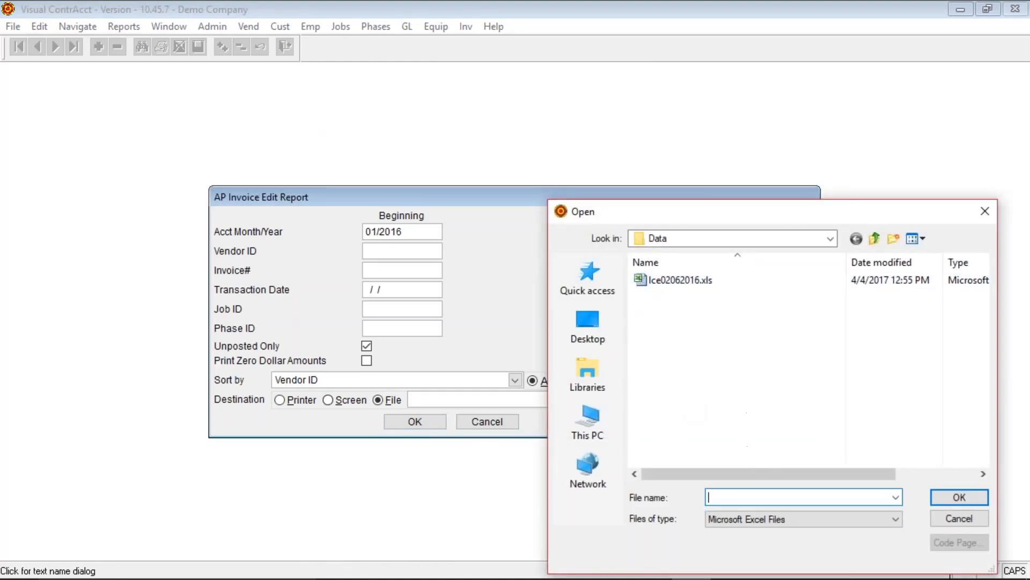
{"action": "type", "text": "ap inv edit012016"}
{"action": "left_click", "coordinate": [945, 497]}
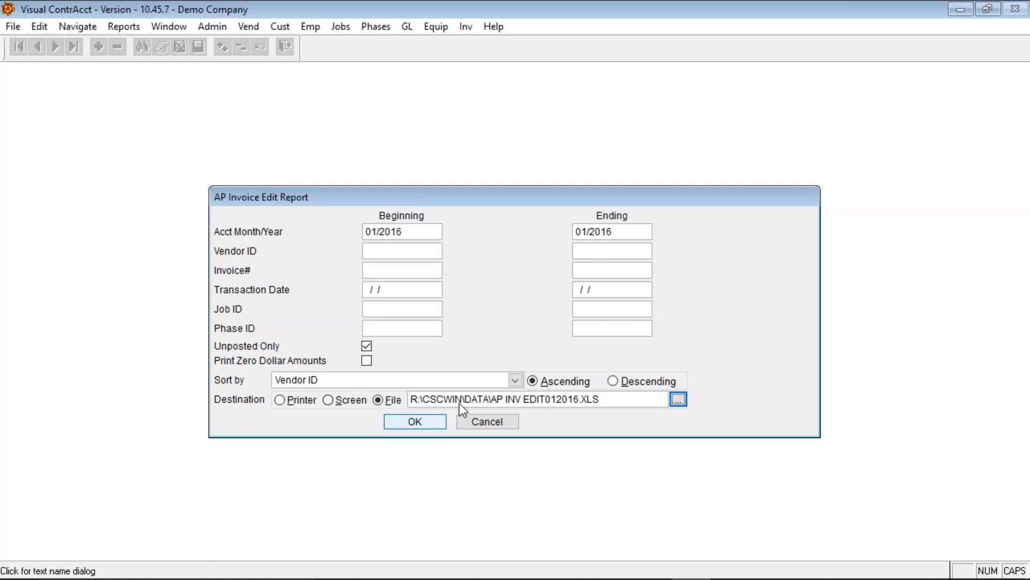
{"action": "left_click", "coordinate": [606, 400]}
{"action": "key", "text": "BackSpace"}
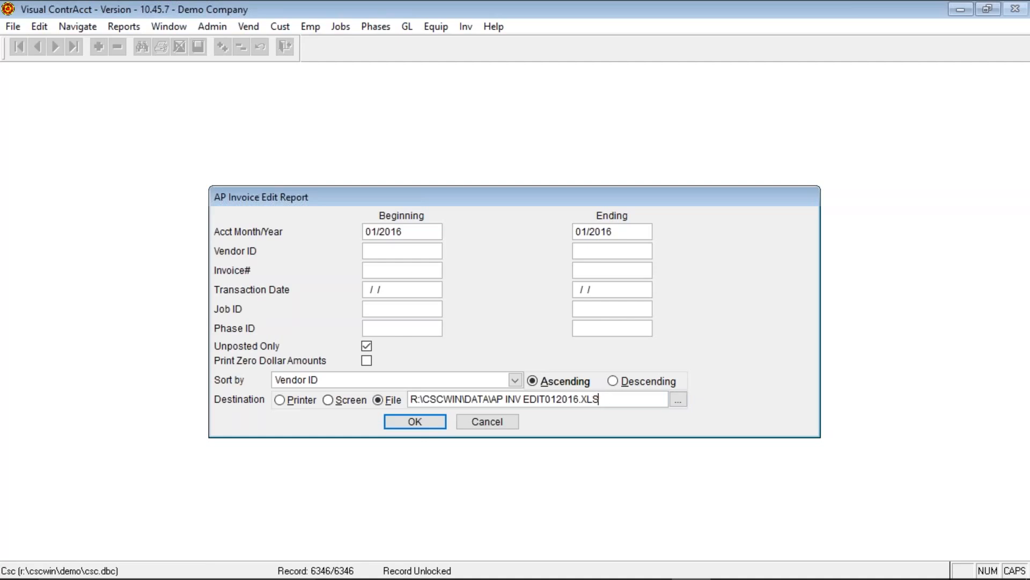
{"action": "left_click", "coordinate": [513, 424]}
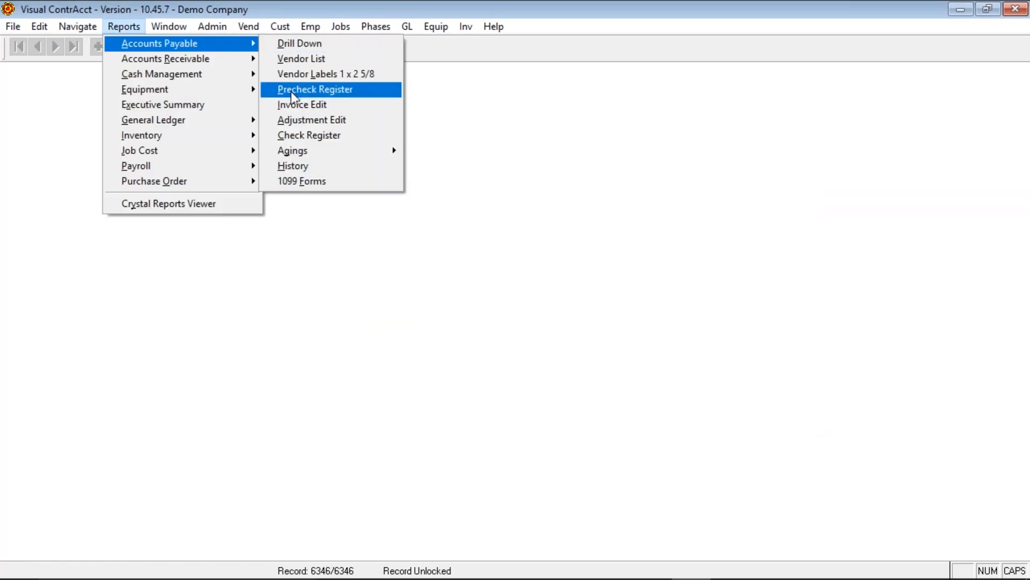
- Preview the AP Invoice Edit Report with ending month 01/2016
{"action": "left_click", "coordinate": [290, 104]}
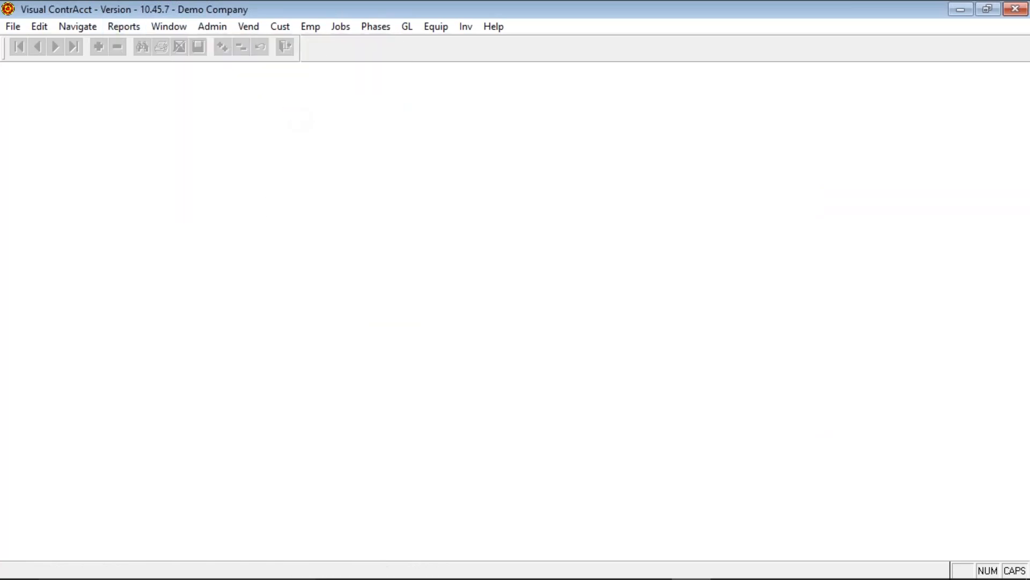
{"action": "left_click", "coordinate": [630, 231]}
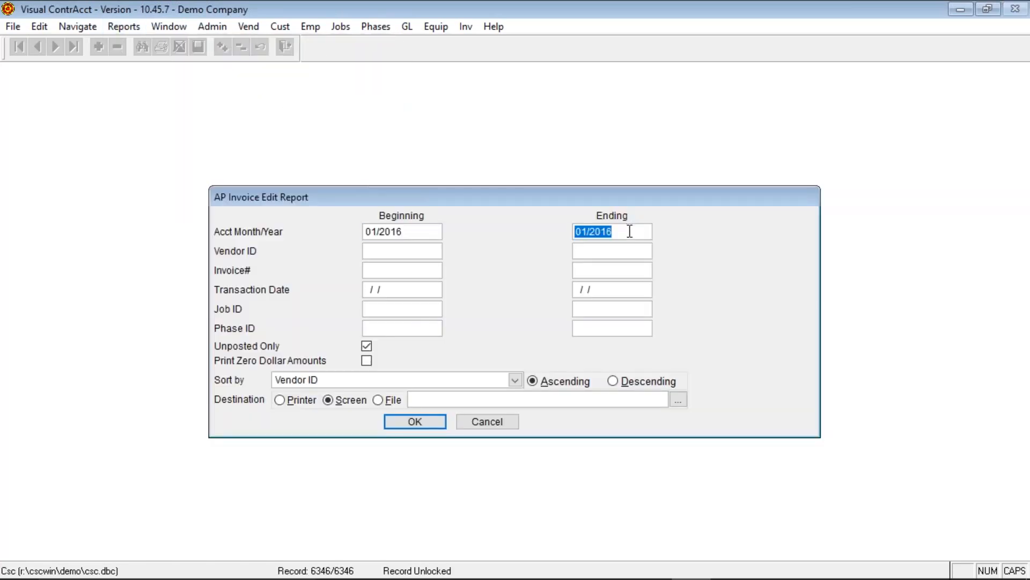
{"action": "left_click", "coordinate": [412, 421]}
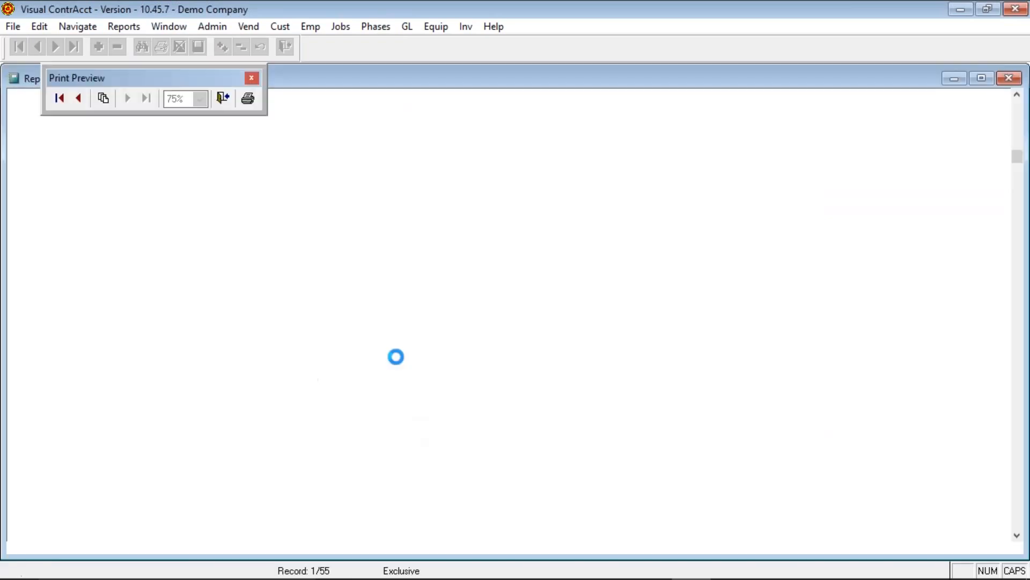
- Print the report preview to CutePDF Writer, then cancel the PDF Save As dialog
{"action": "left_click", "coordinate": [248, 99]}
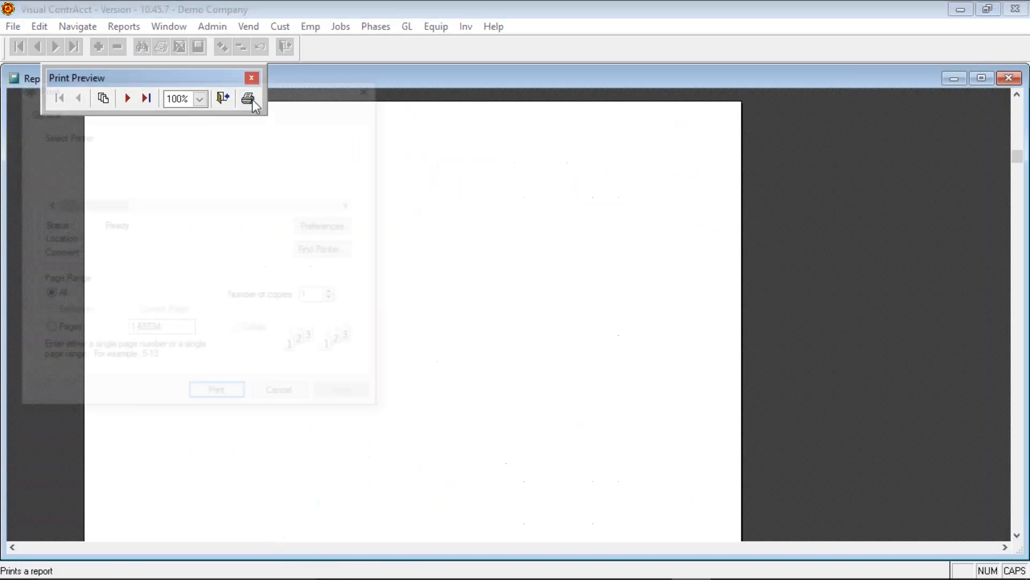
{"action": "left_click", "coordinate": [75, 203]}
{"action": "left_click", "coordinate": [76, 203]}
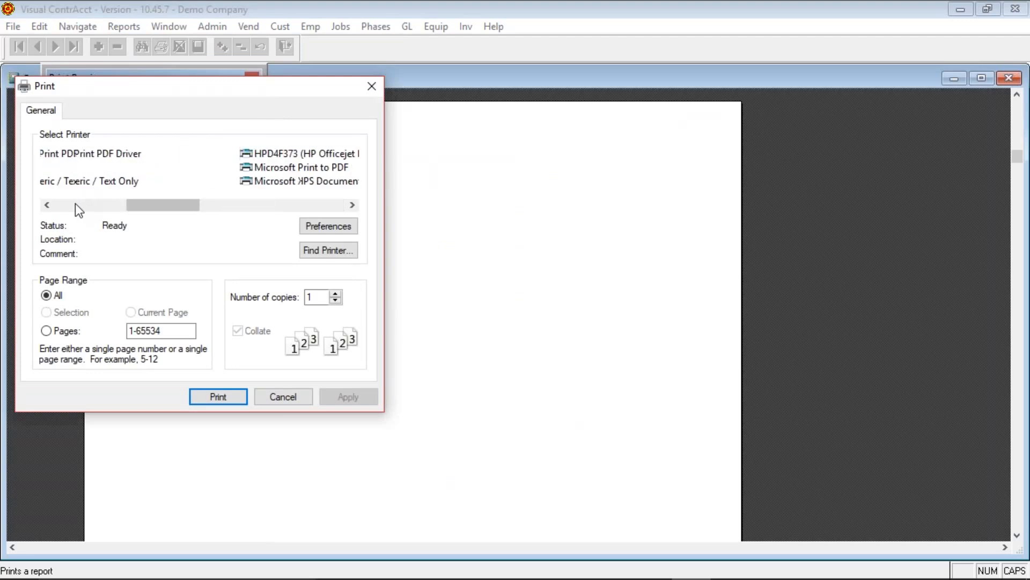
{"action": "left_click", "coordinate": [75, 204]}
{"action": "left_click", "coordinate": [82, 155]}
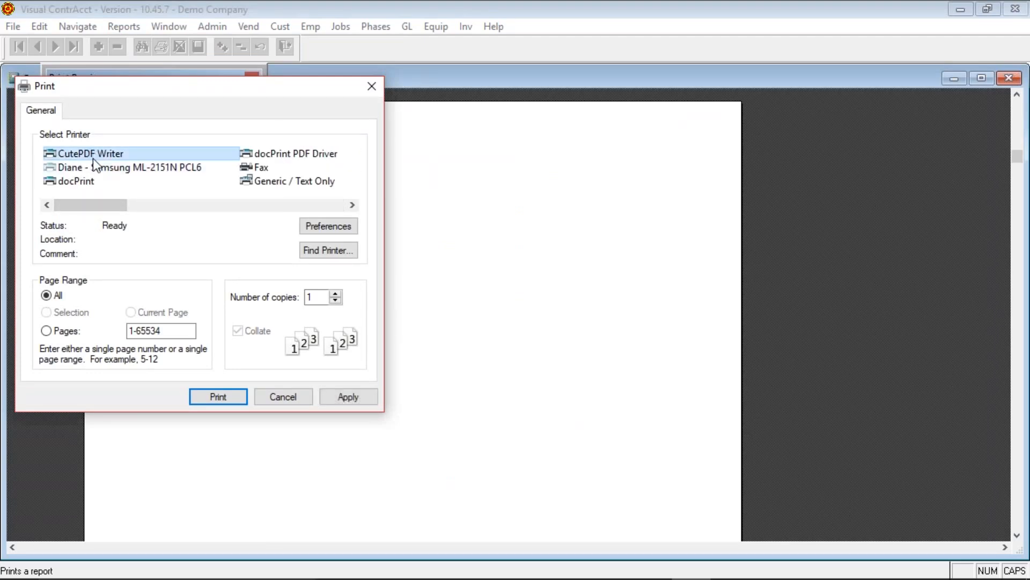
{"action": "left_click", "coordinate": [211, 396]}
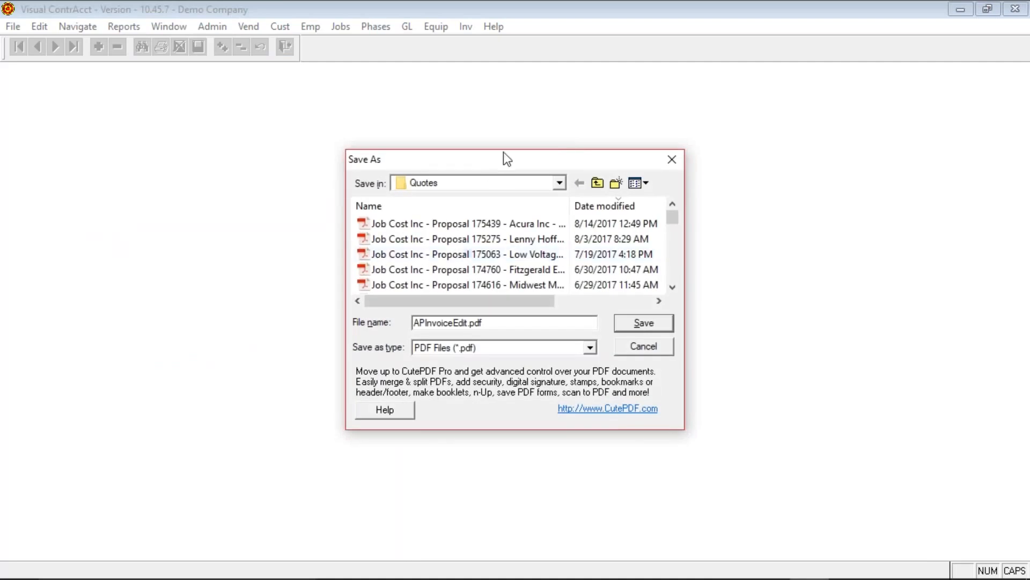
{"action": "left_click", "coordinate": [560, 184]}
{"action": "left_click", "coordinate": [560, 184]}
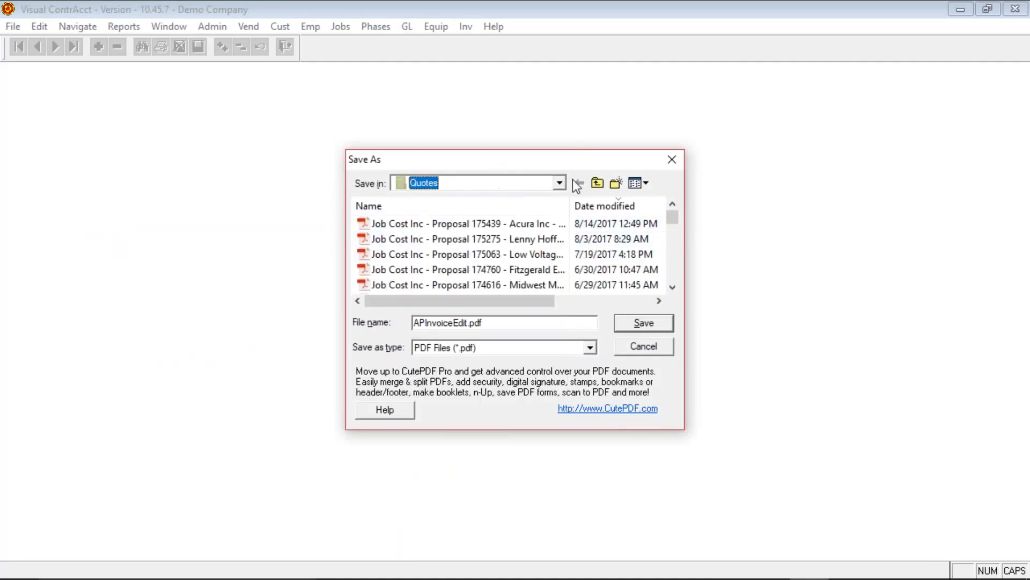
{"action": "left_click", "coordinate": [644, 347]}
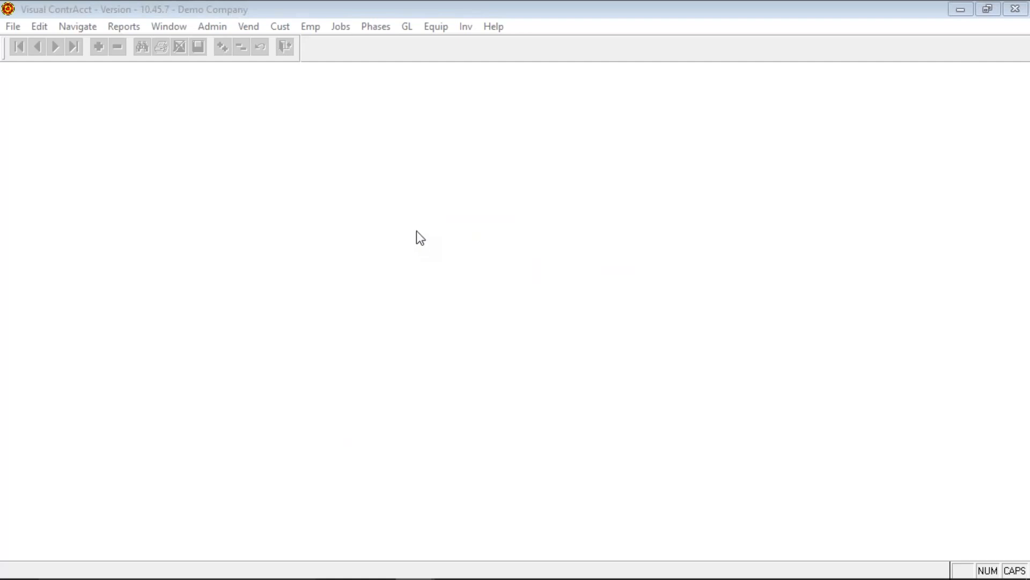
- Review the AP Drill Down's nine vendors and $48,814.30 total net open, then close it
{"action": "left_click", "coordinate": [131, 27]}
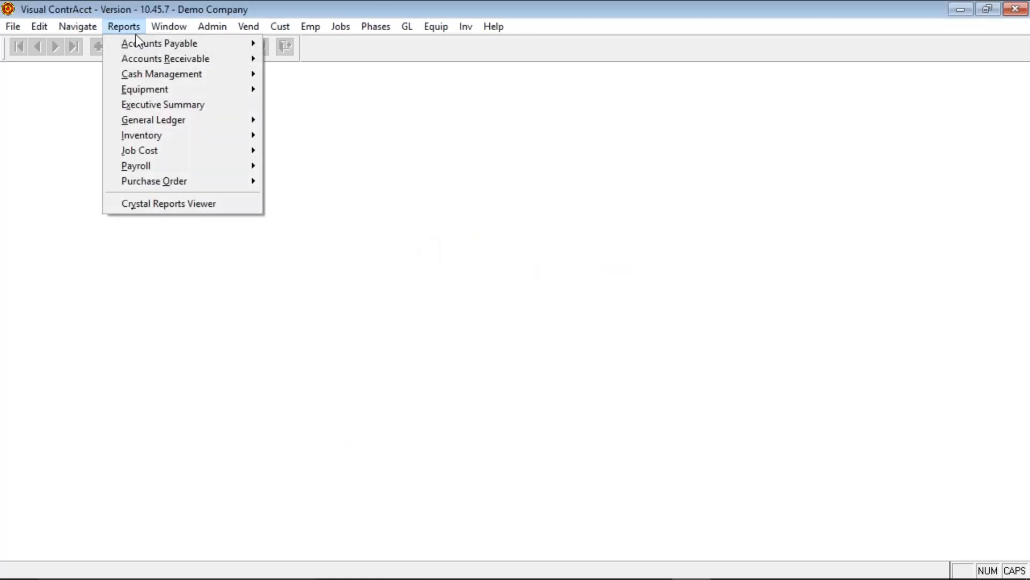
{"action": "mouse_move", "coordinate": [141, 44]}
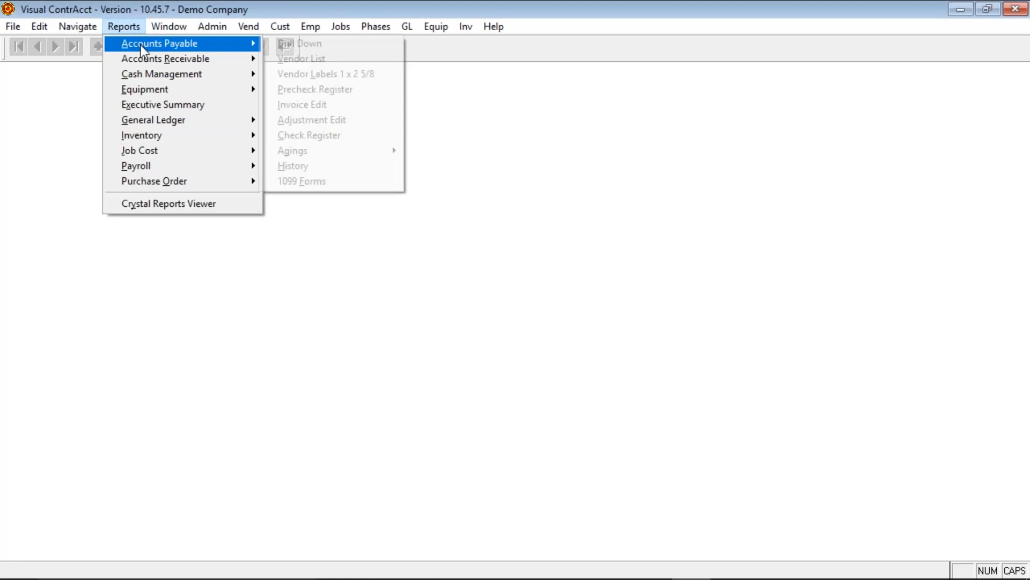
{"action": "left_click", "coordinate": [319, 45]}
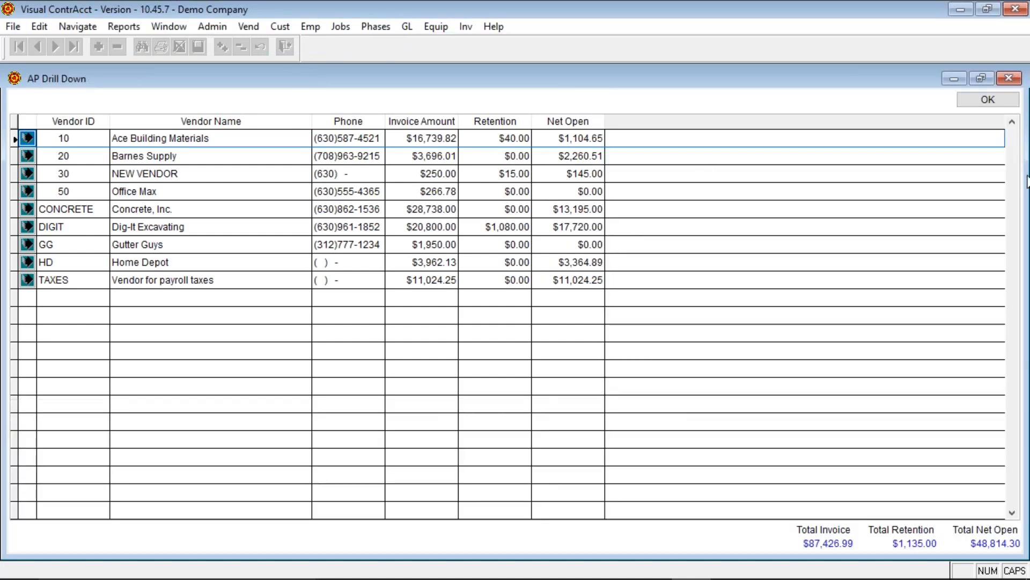
{"action": "left_click", "coordinate": [977, 100]}
{"action": "key", "text": "alt+r"}
- Run the vendor list with balances for months 01/2015 through 02/2016 to the screen
{"action": "key", "text": "a"}
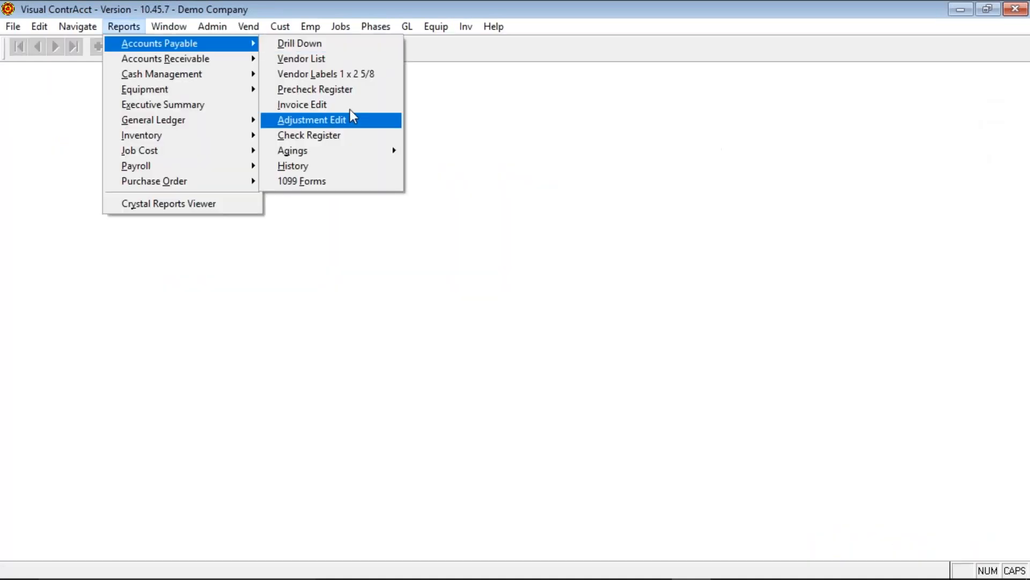
{"action": "left_click", "coordinate": [300, 59]}
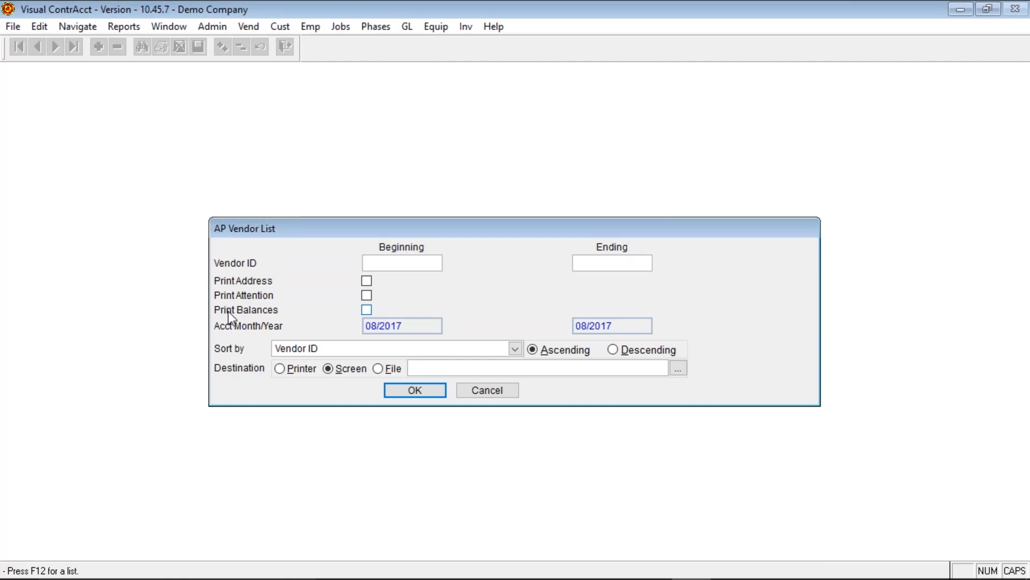
{"action": "left_click", "coordinate": [367, 313]}
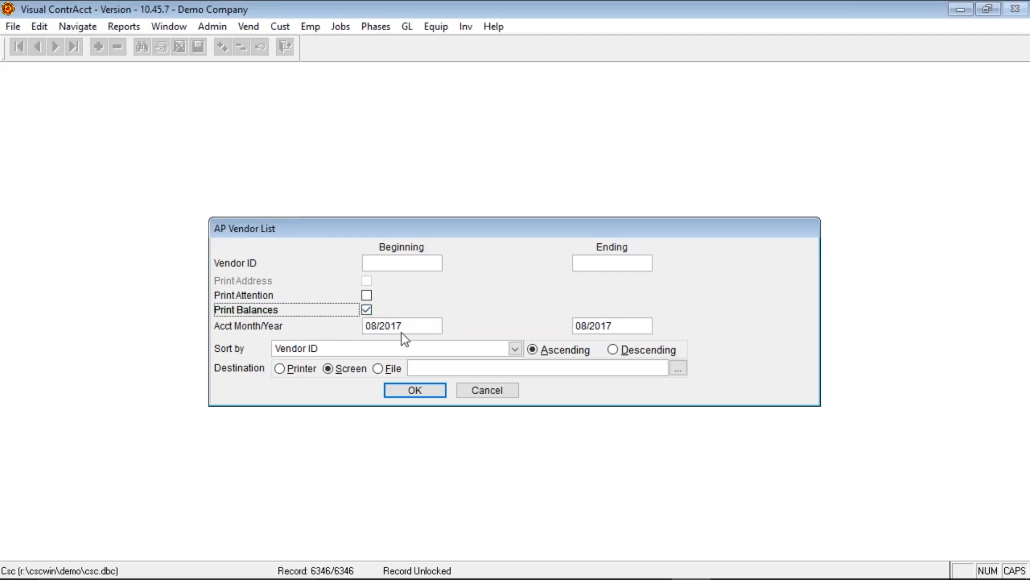
{"action": "left_click", "coordinate": [417, 326]}
{"action": "double_click", "coordinate": [417, 325]}
{"action": "type", "text": "0"}
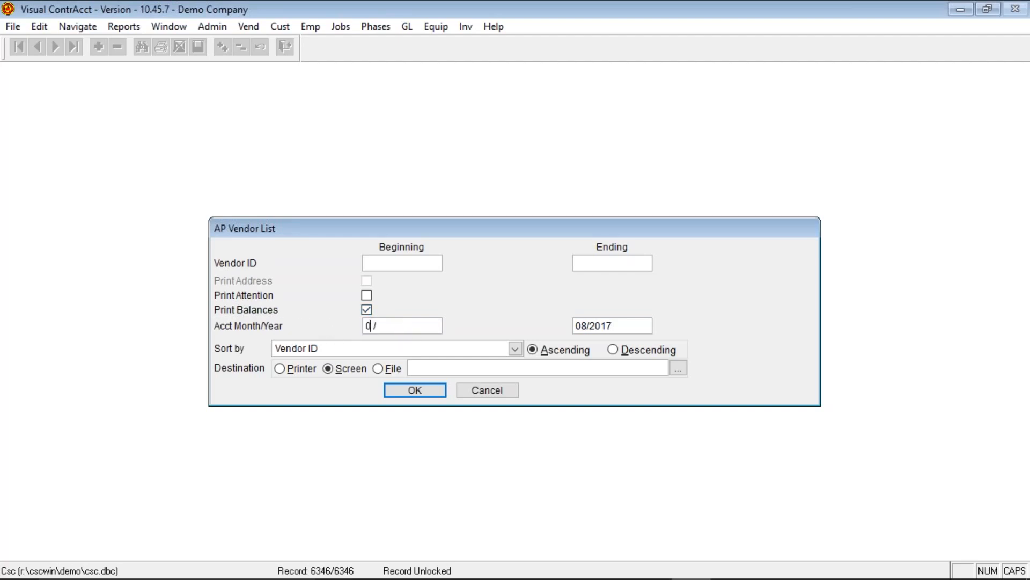
{"action": "type", "text": "1"}
{"action": "type", "text": "2015"}
{"action": "type", "text": "0"}
{"action": "type", "text": "2"}
{"action": "type", "text": "2016"}
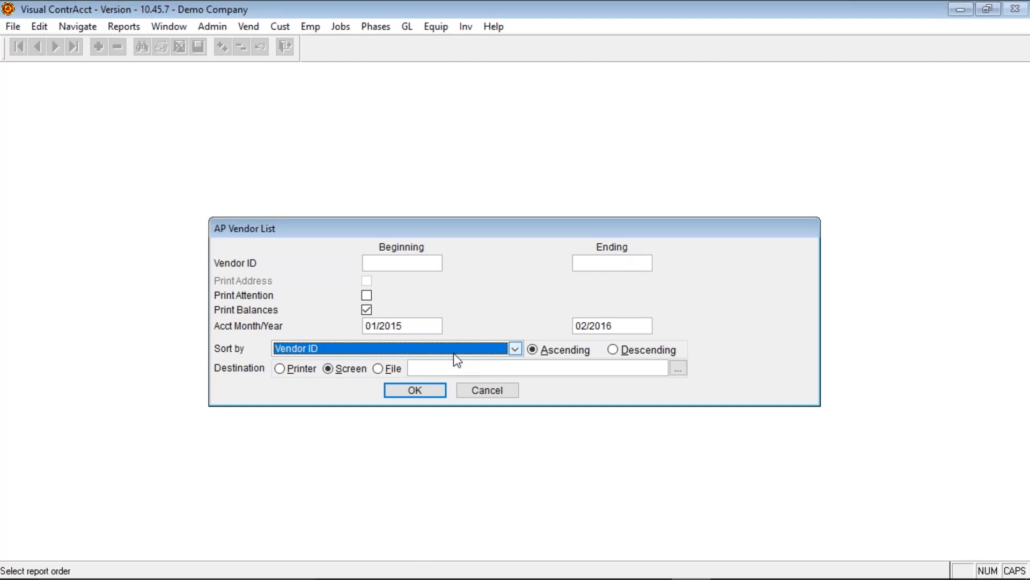
{"action": "left_click", "coordinate": [407, 391]}
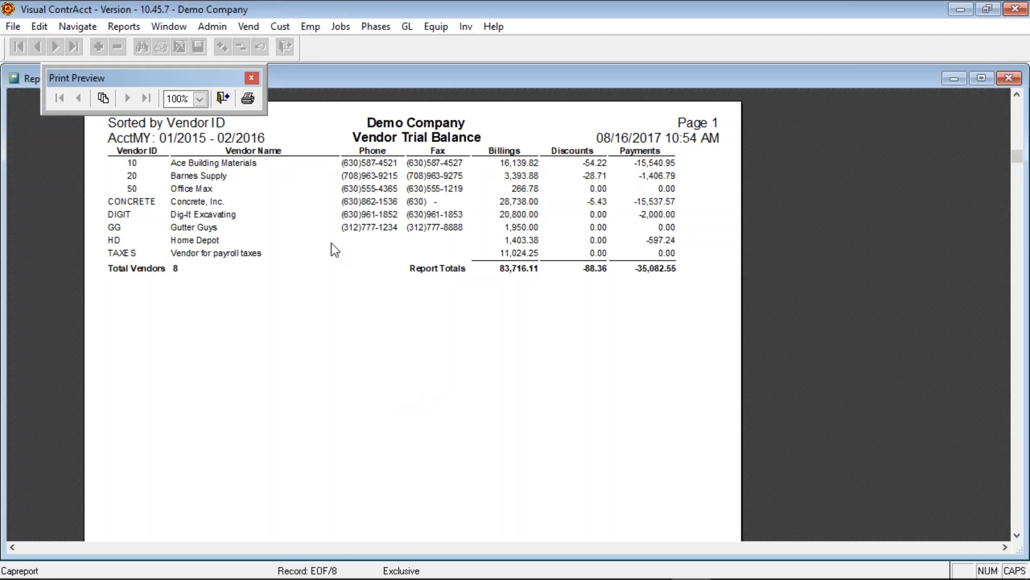
- Close the trial balance and run the Precheck Register for all invoices, not only those to pay
{"action": "left_click", "coordinate": [227, 96]}
{"action": "key", "text": "alt+r"}
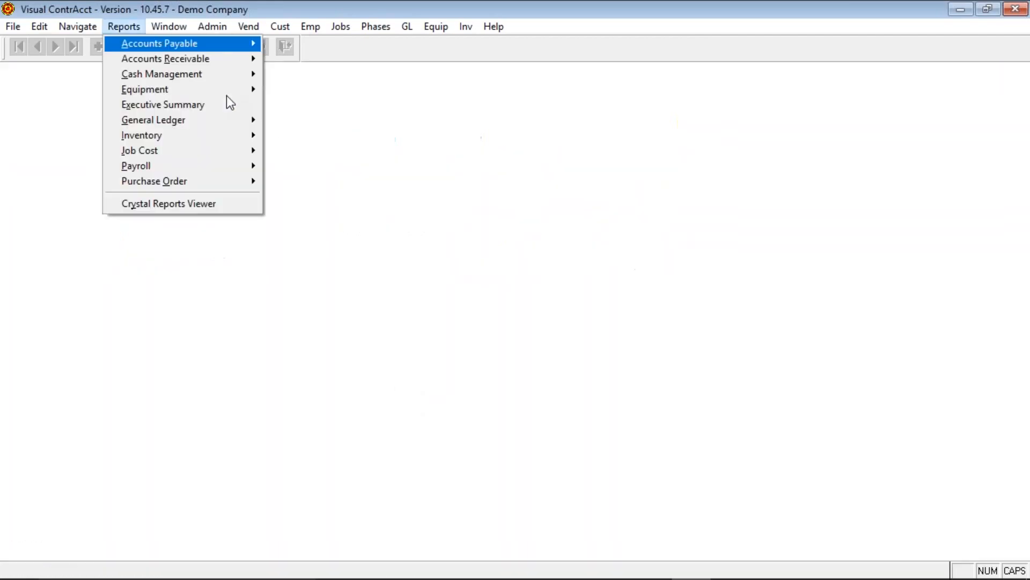
{"action": "key", "text": "a"}
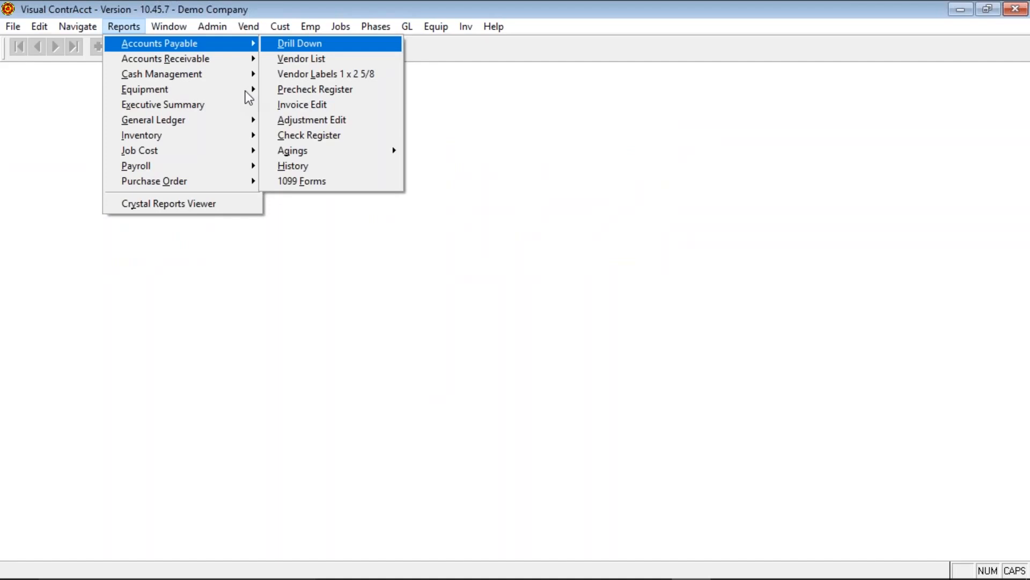
{"action": "left_click", "coordinate": [353, 90]}
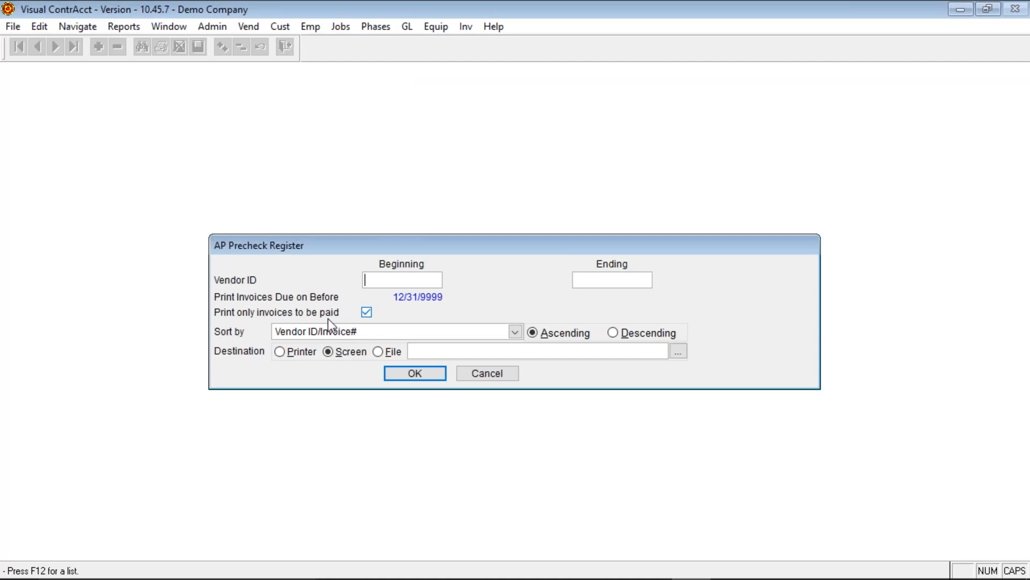
{"action": "left_click", "coordinate": [368, 311]}
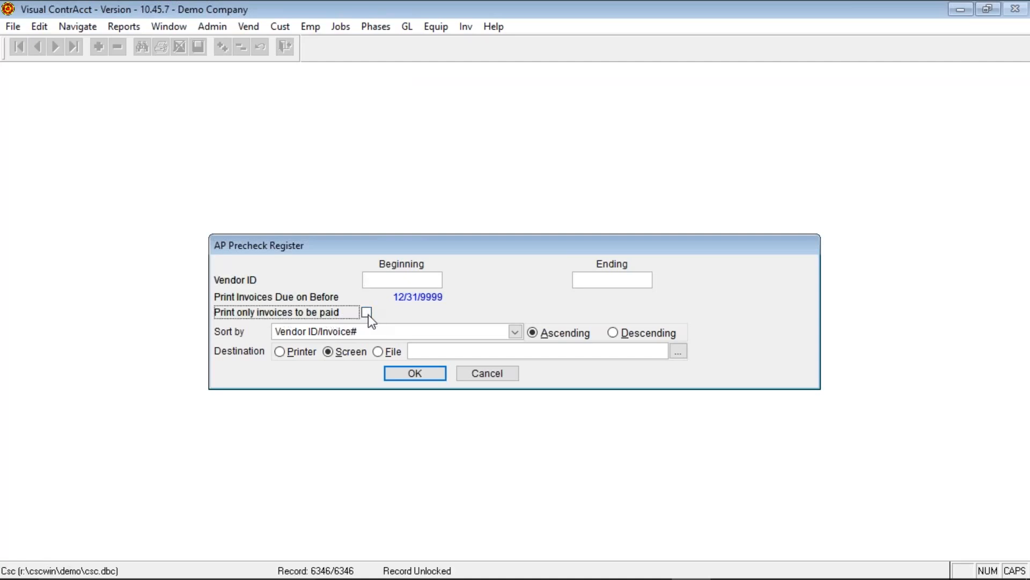
{"action": "left_click", "coordinate": [398, 373]}
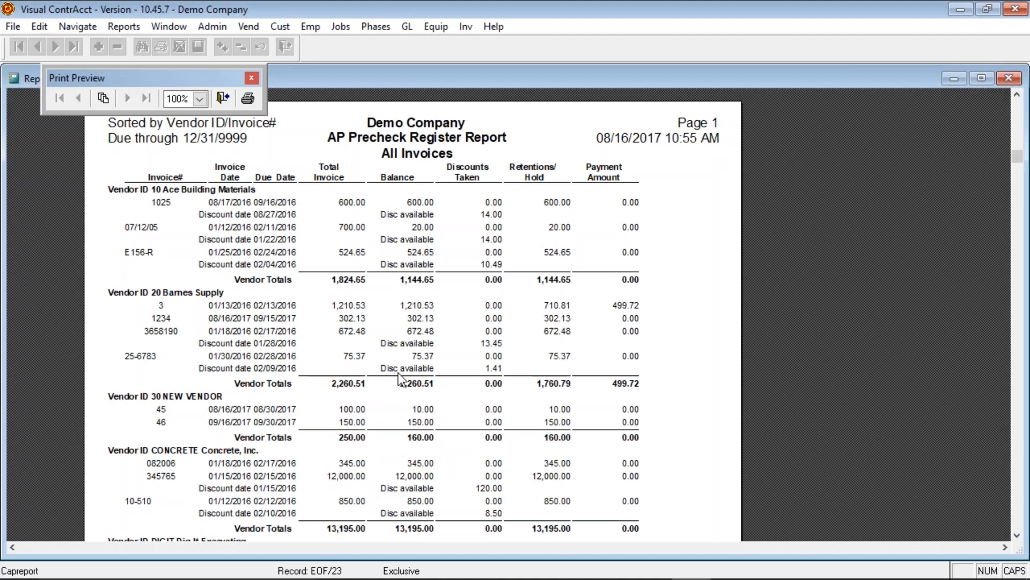
- Scroll through the precheck register showing $52,969.30 invoiced and $499.72 to pay
{"action": "scroll", "coordinate": [416, 377], "scroll_direction": "down", "scroll_amount": 2}
{"action": "scroll", "coordinate": [416, 377], "scroll_direction": "down", "scroll_amount": 10}
{"action": "scroll", "coordinate": [416, 377], "scroll_direction": "up", "scroll_amount": 4}
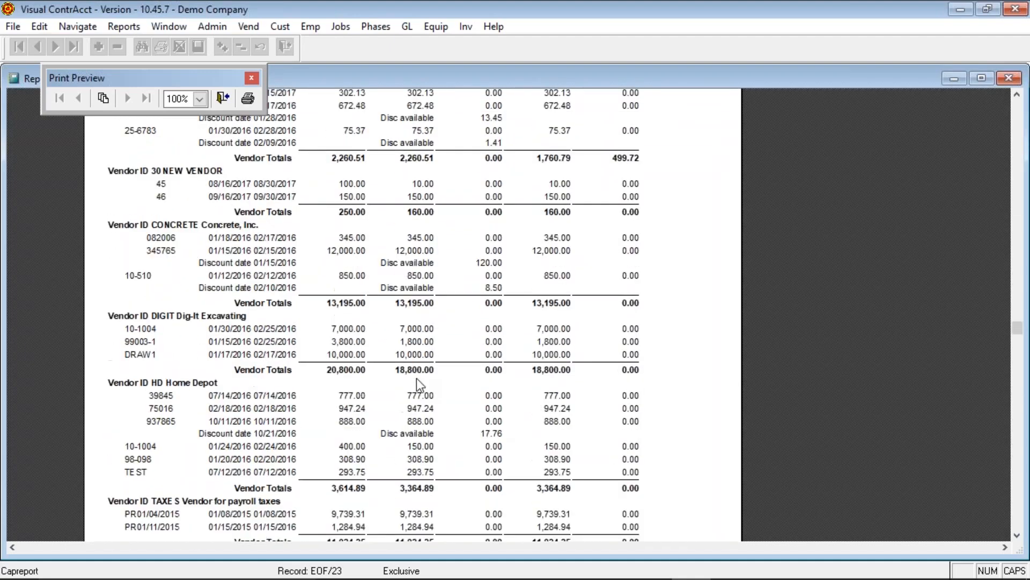
{"action": "scroll", "coordinate": [417, 378], "scroll_direction": "up", "scroll_amount": 9}
{"action": "scroll", "coordinate": [420, 384], "scroll_direction": "down", "scroll_amount": 2}
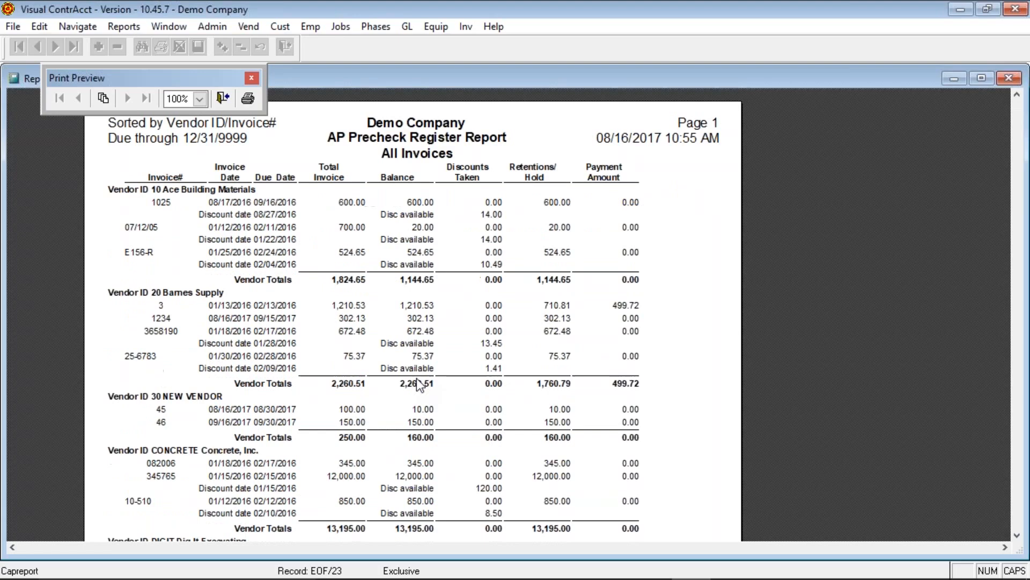
{"action": "scroll", "coordinate": [417, 379], "scroll_direction": "down", "scroll_amount": 10}
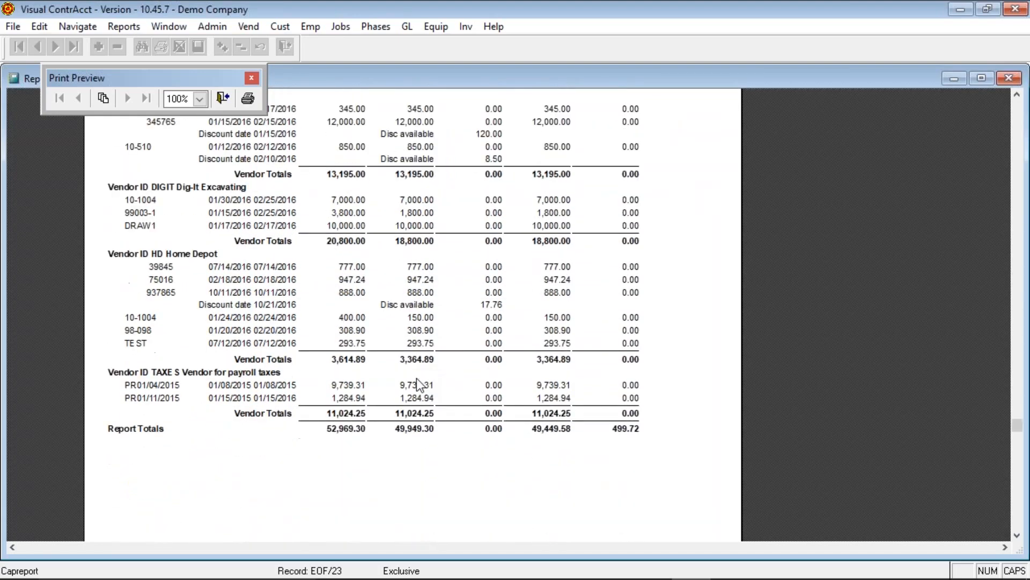
{"action": "scroll", "coordinate": [416, 377], "scroll_direction": "up", "scroll_amount": 11}
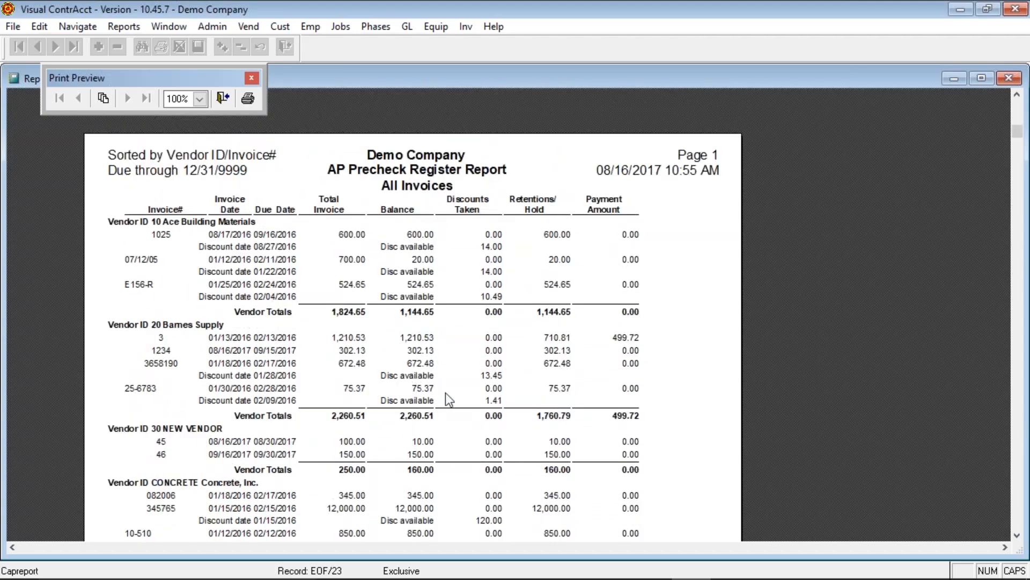
- Close the precheck preview and run the Adjustment Edit report for 01/2016, showing four adjustments totaling -$120.00
{"action": "left_click", "coordinate": [223, 98]}
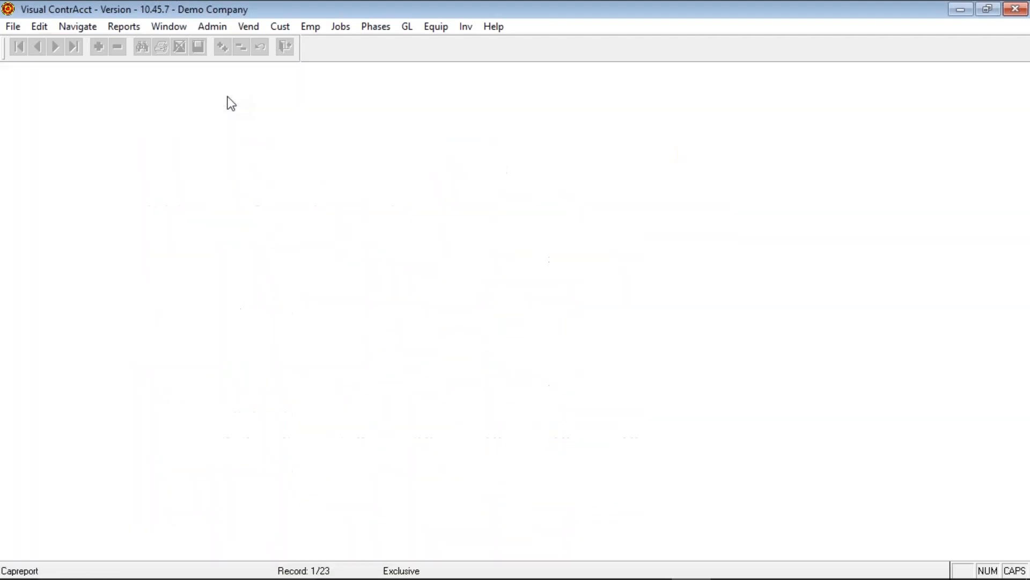
{"action": "key", "text": "alt+r"}
{"action": "key", "text": "e"}
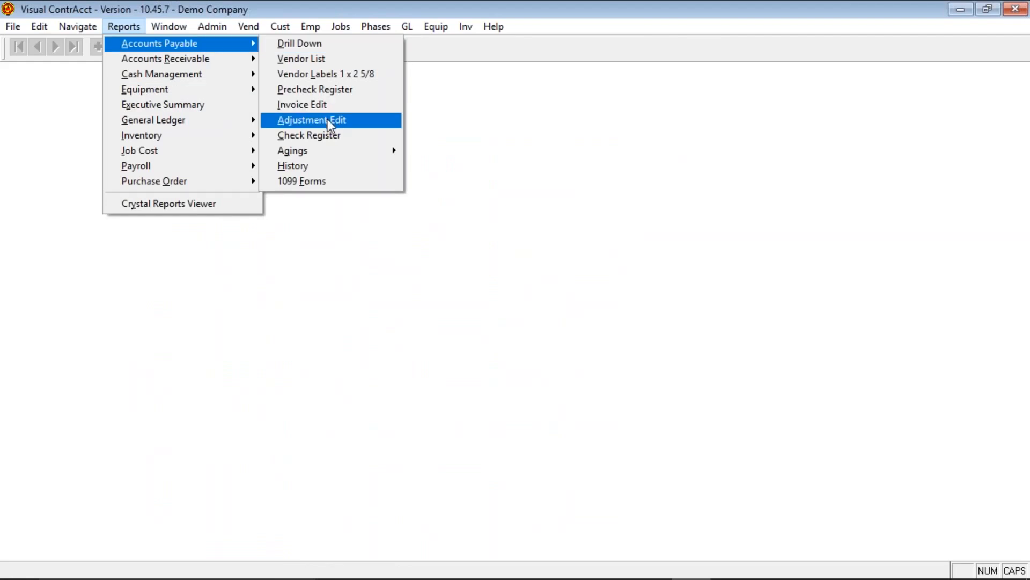
{"action": "left_click", "coordinate": [328, 121]}
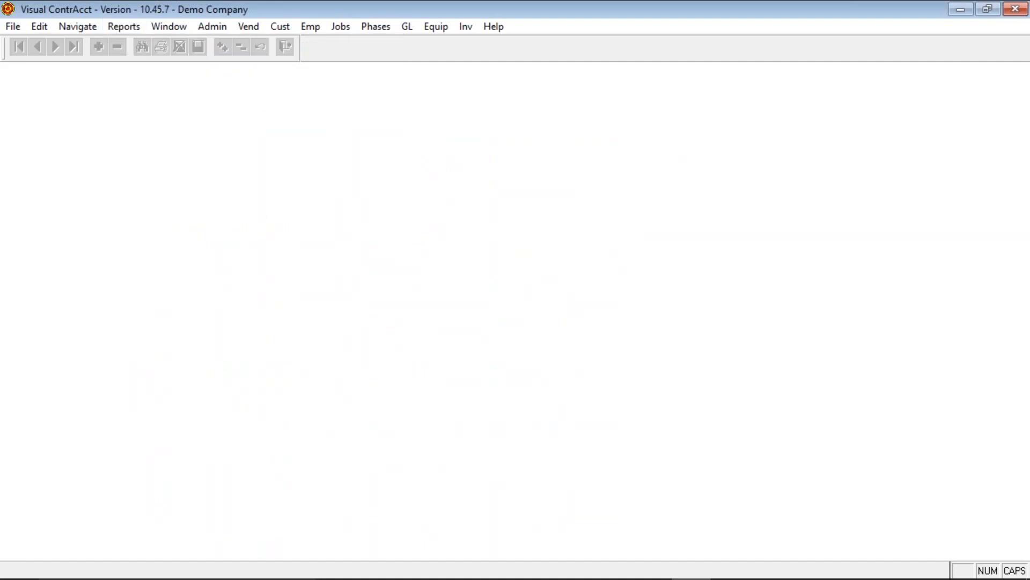
{"action": "left_click", "coordinate": [423, 409]}
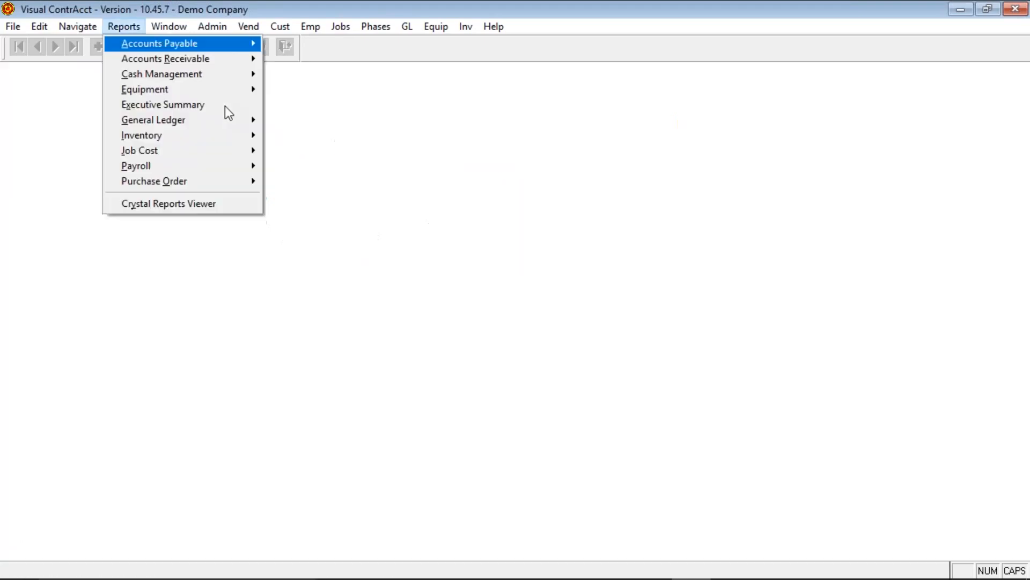
- Run the Check Register for unposted 01/2016 transactions to the screen
{"action": "mouse_move", "coordinate": [214, 44]}
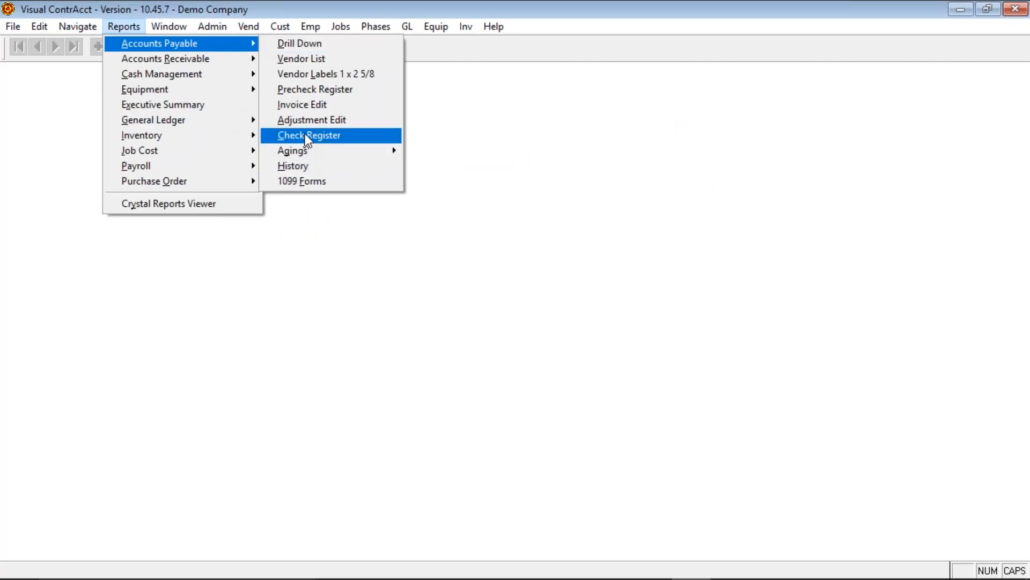
{"action": "left_click", "coordinate": [305, 134]}
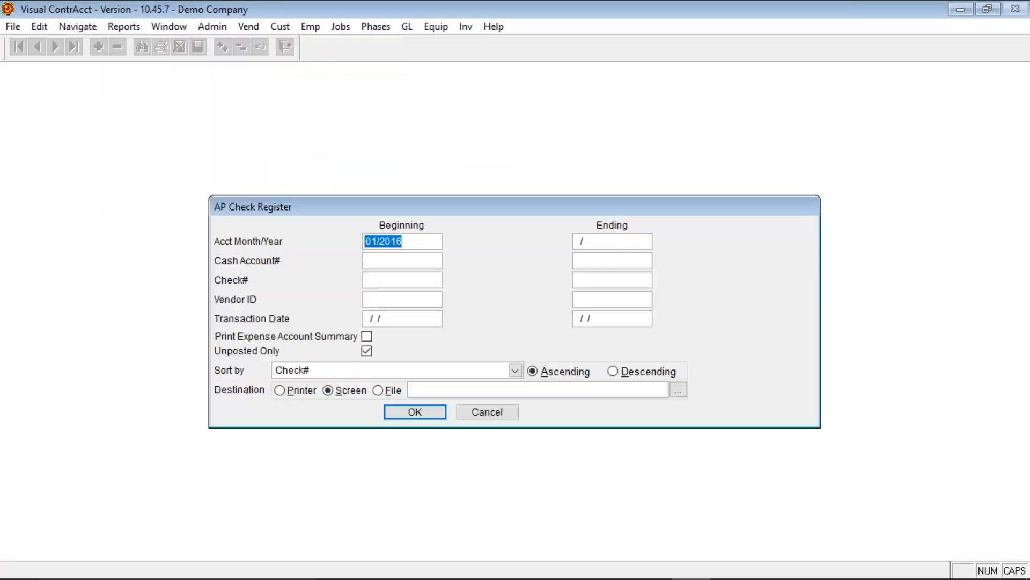
{"action": "left_click", "coordinate": [432, 410]}
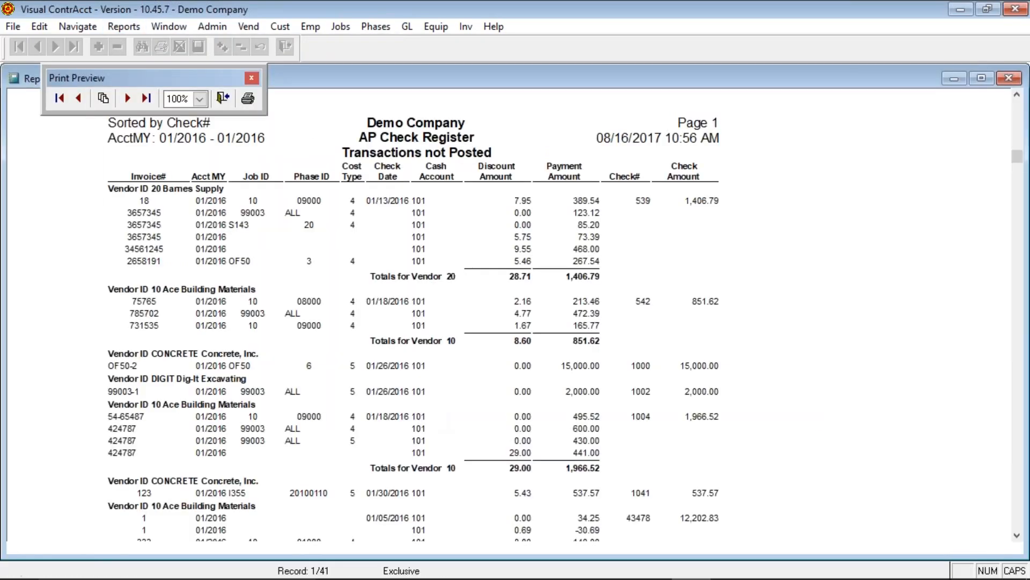
- Page between pages 1 and 2 of the check register, totaling 9 checks and -$34,522.67
{"action": "key", "text": "Page_Down"}
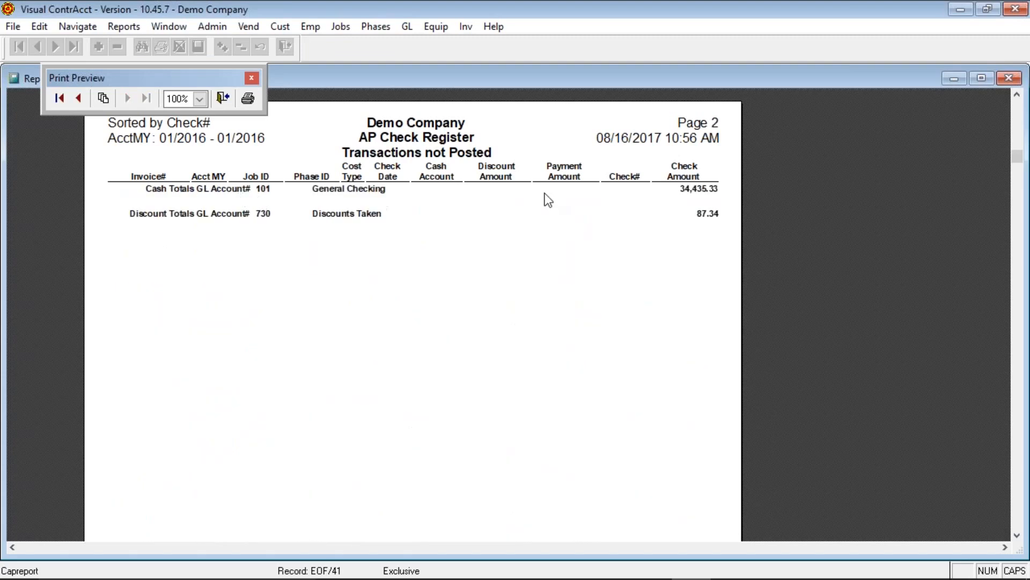
{"action": "scroll", "coordinate": [497, 244], "scroll_direction": "up", "scroll_amount": 1}
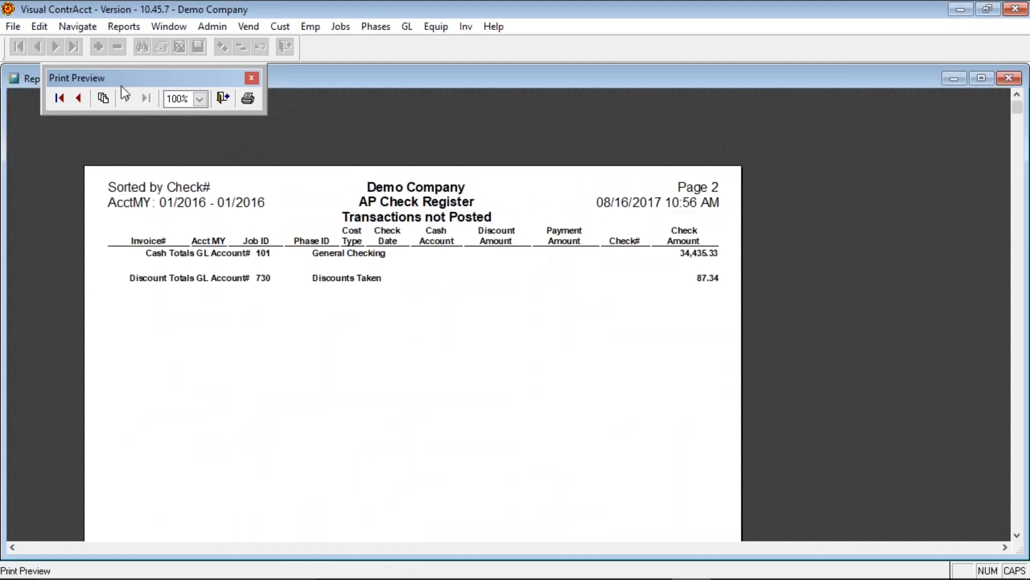
{"action": "left_click", "coordinate": [79, 98]}
{"action": "scroll", "coordinate": [303, 420], "scroll_direction": "down", "scroll_amount": 3}
{"action": "scroll", "coordinate": [303, 420], "scroll_direction": "down", "scroll_amount": 13}
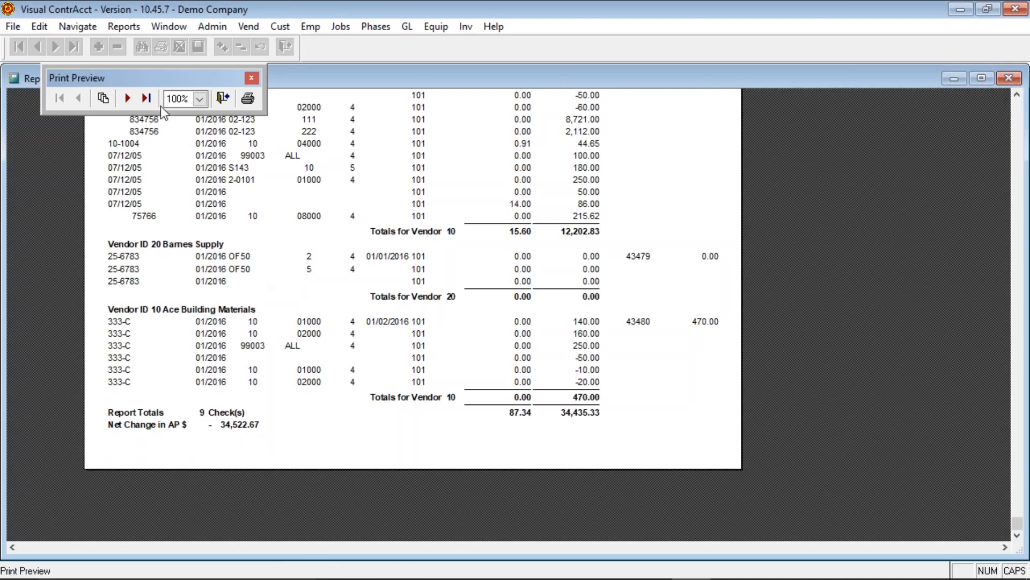
{"action": "left_click", "coordinate": [127, 99]}
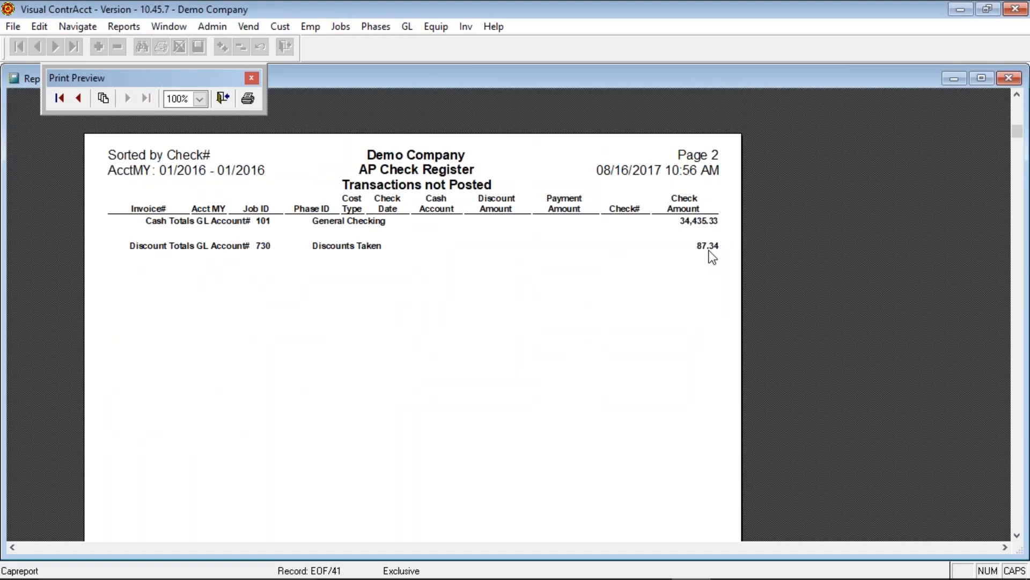
{"action": "left_click", "coordinate": [79, 97]}
{"action": "scroll", "coordinate": [255, 434], "scroll_direction": "down", "scroll_amount": 15}
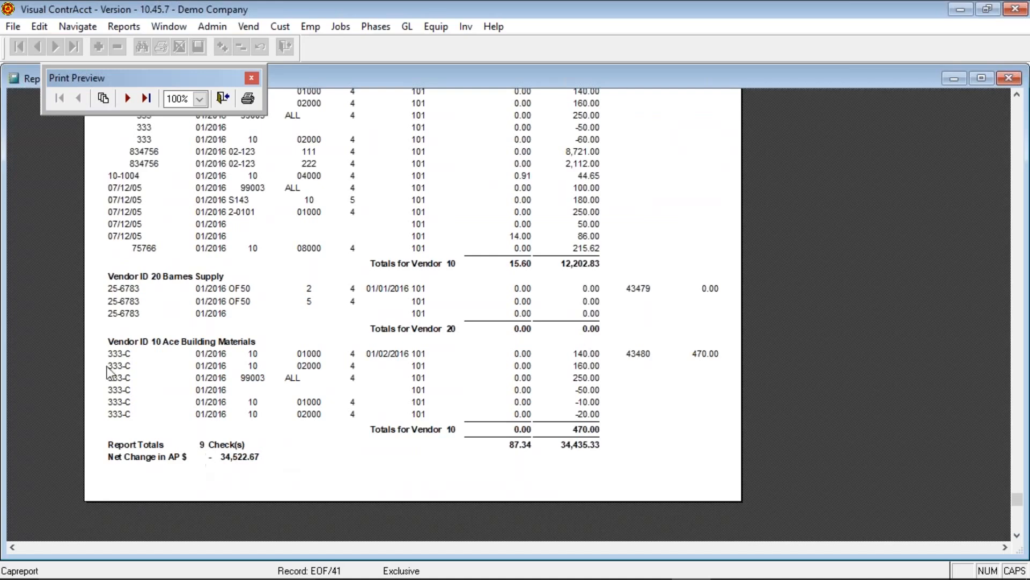
- Close the check register, preview the AP Aging Vendor Totals report (7 vendors, $48,814.30), then close it
{"action": "left_click", "coordinate": [223, 98]}
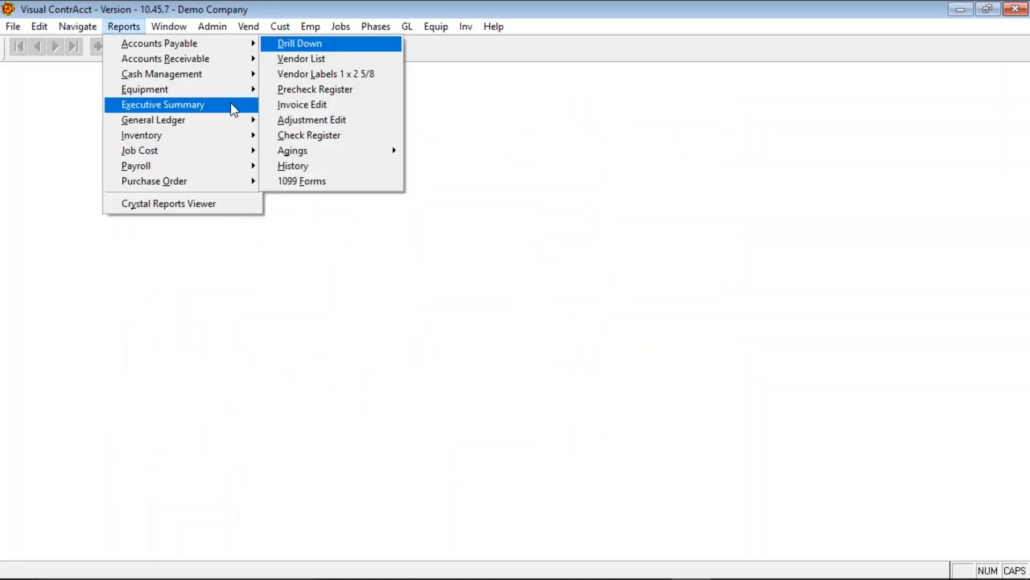
{"action": "mouse_move", "coordinate": [221, 44]}
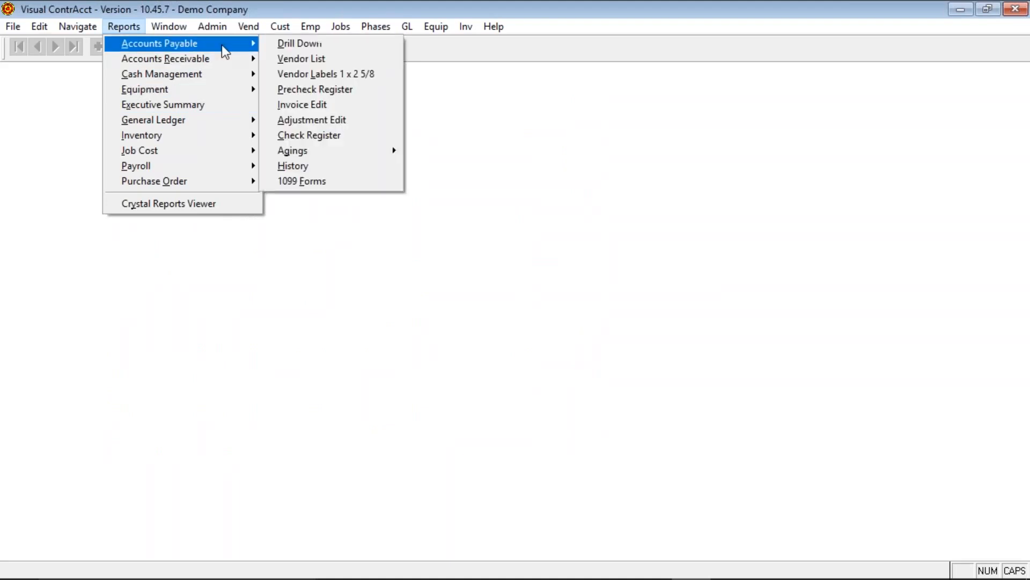
{"action": "mouse_move", "coordinate": [343, 149]}
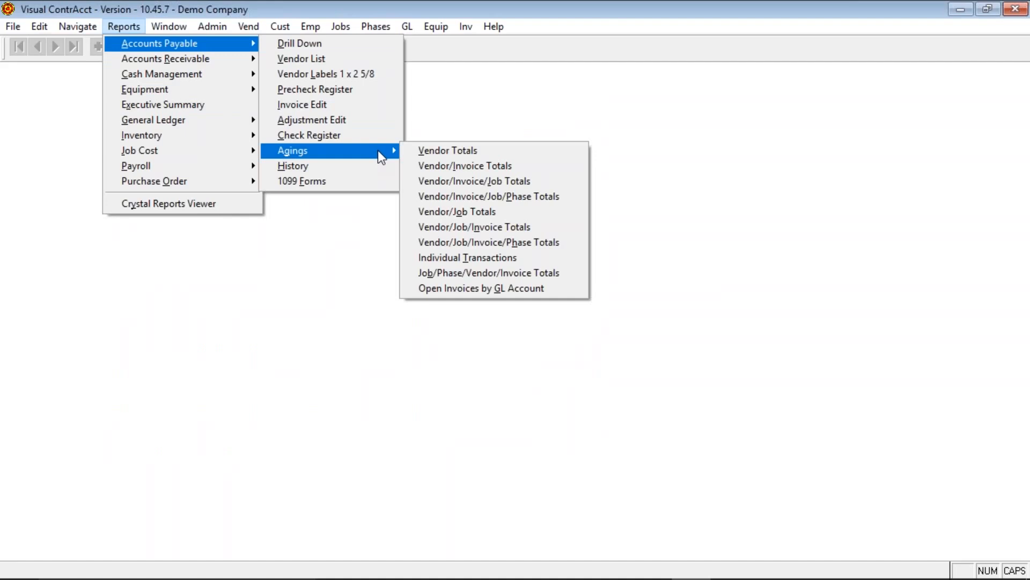
{"action": "left_click", "coordinate": [423, 150]}
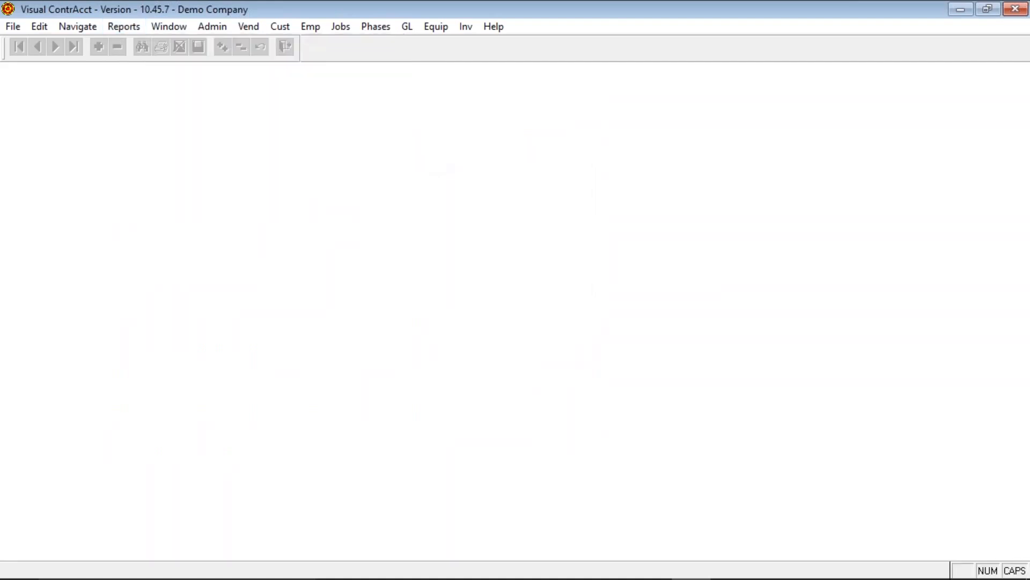
{"action": "left_click", "coordinate": [418, 398]}
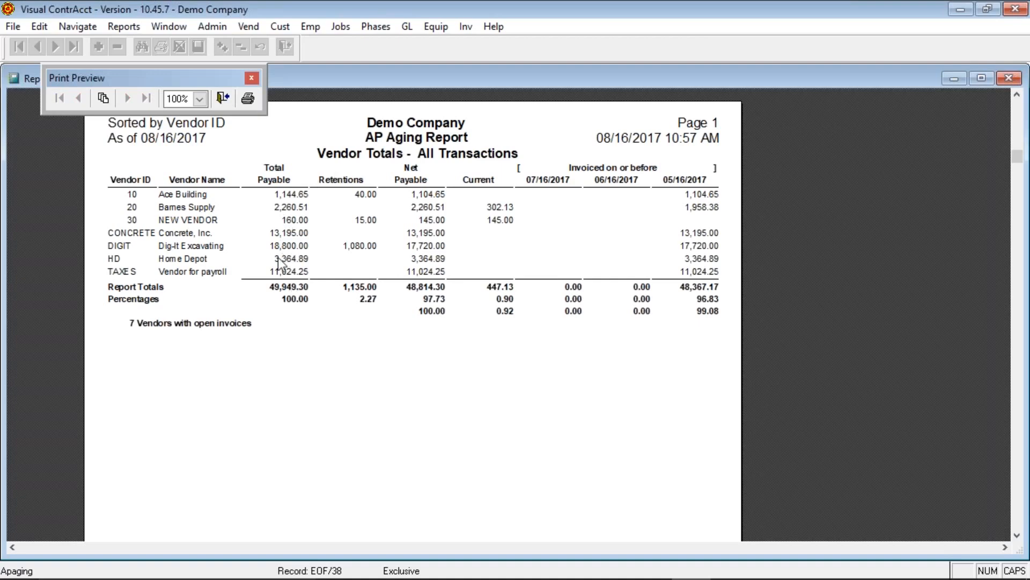
{"action": "left_click", "coordinate": [224, 98]}
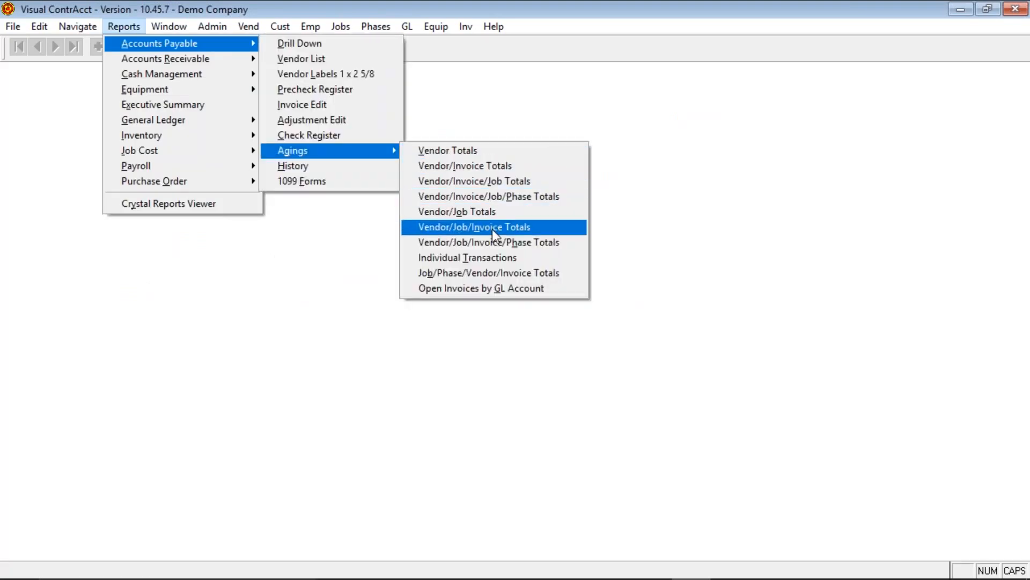
- Run the Vendor/Job/Invoice Totals aging report to the screen and view its second page
{"action": "left_click", "coordinate": [494, 231]}
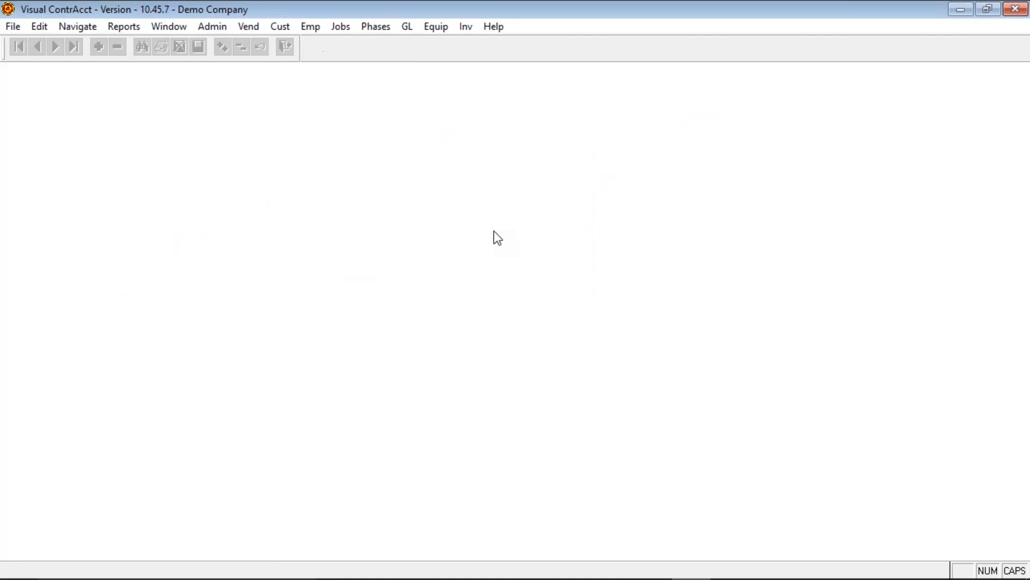
{"action": "left_click", "coordinate": [434, 399]}
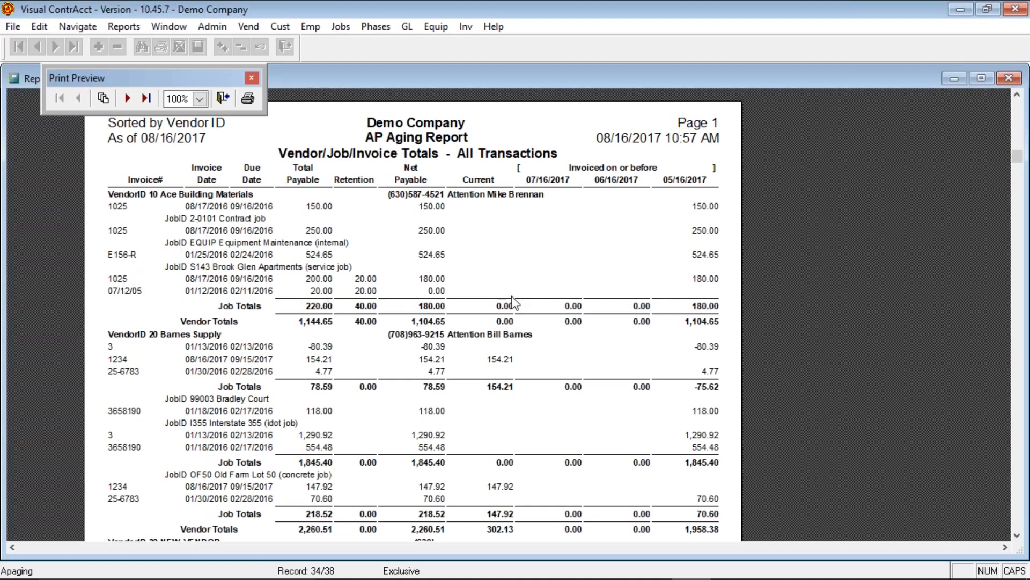
{"action": "scroll", "coordinate": [439, 461], "scroll_direction": "down", "scroll_amount": 10}
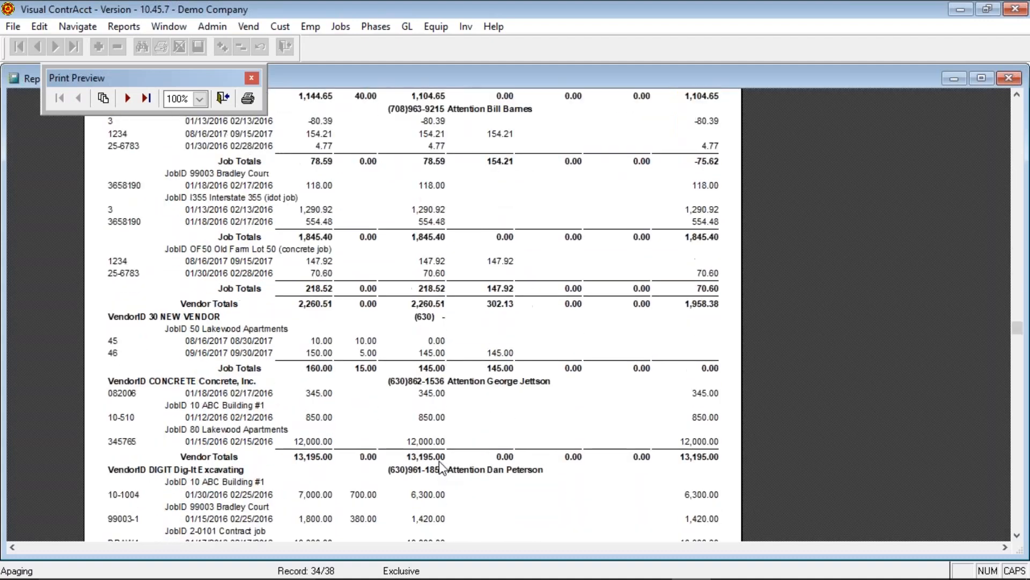
{"action": "scroll", "coordinate": [439, 462], "scroll_direction": "up", "scroll_amount": 10}
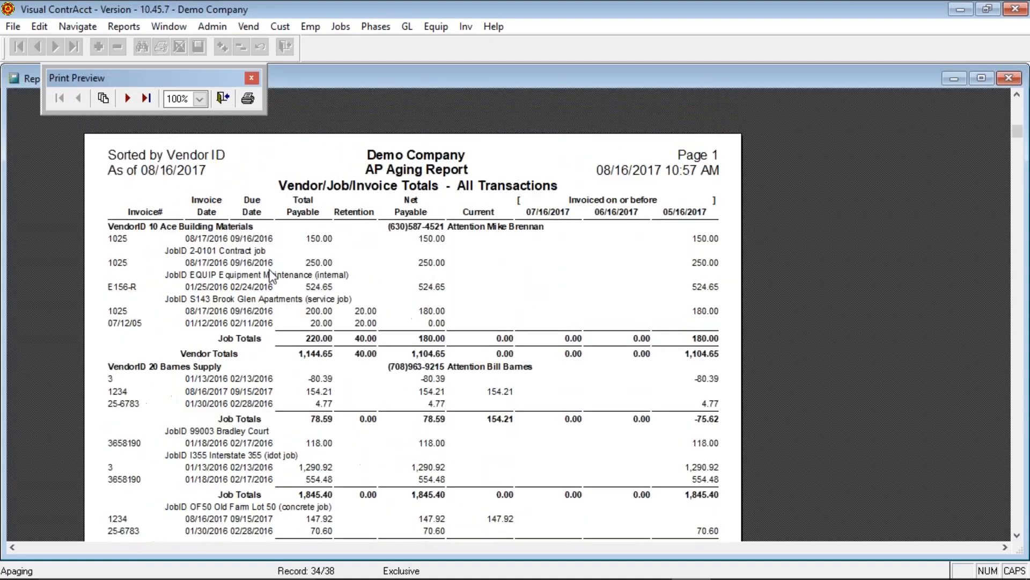
{"action": "left_click", "coordinate": [133, 99]}
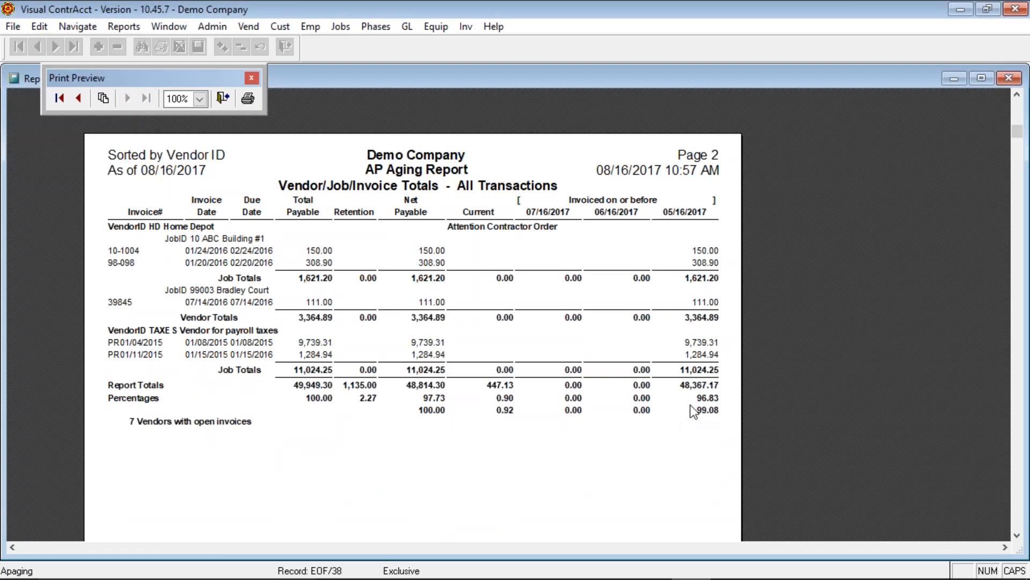
- Close the aging preview and run the AP History report for vendor ID 10 through 10
{"action": "left_click", "coordinate": [221, 101]}
{"action": "key", "text": "alt+r"}
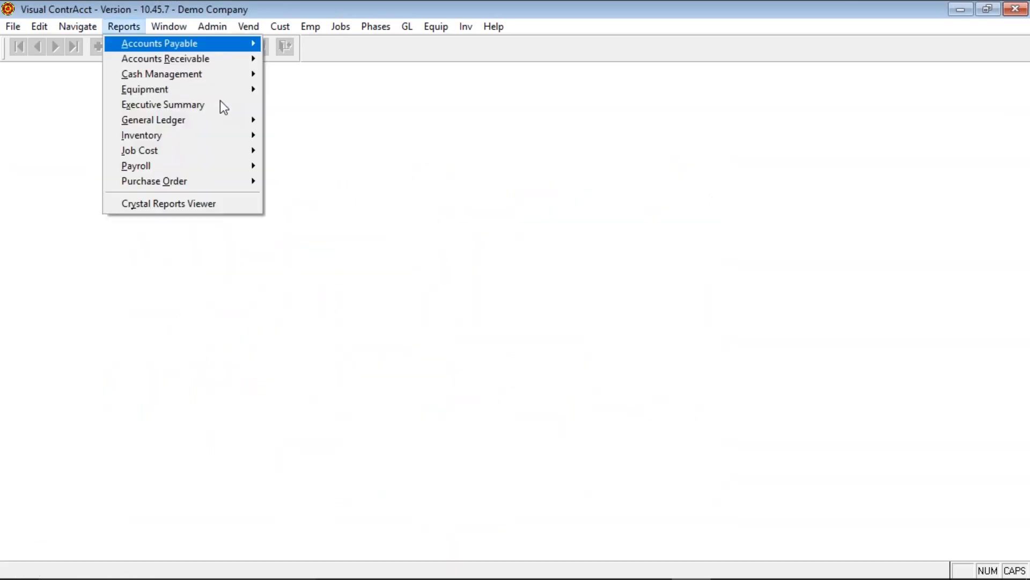
{"action": "key", "text": "a"}
{"action": "key", "text": "g"}
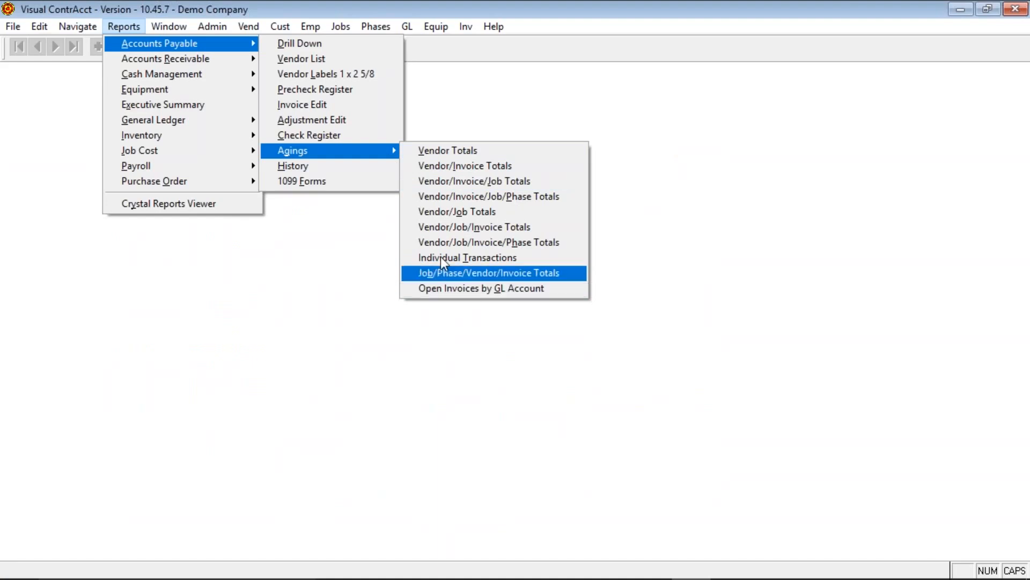
{"action": "left_click", "coordinate": [381, 173]}
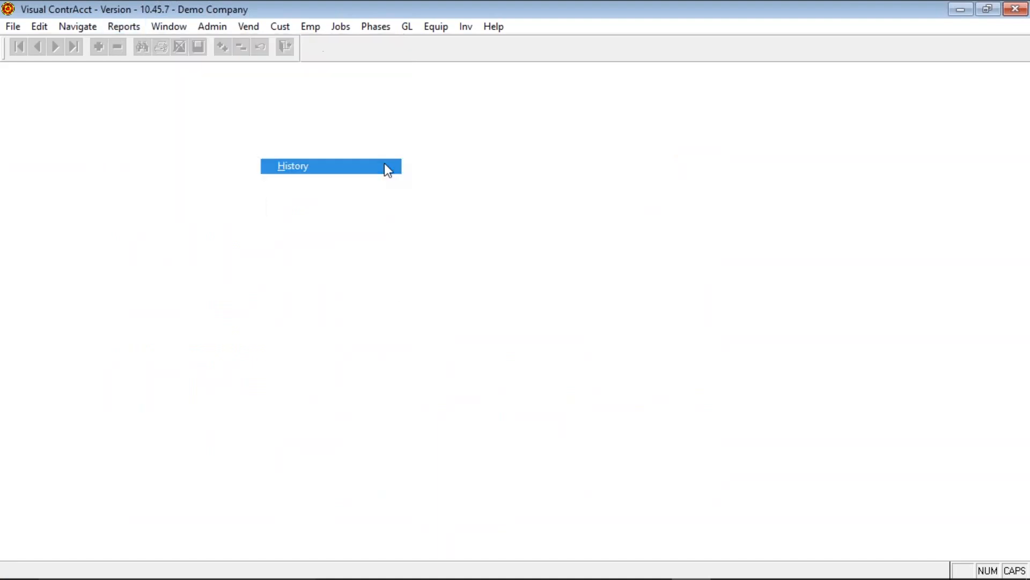
{"action": "left_click", "coordinate": [384, 163]}
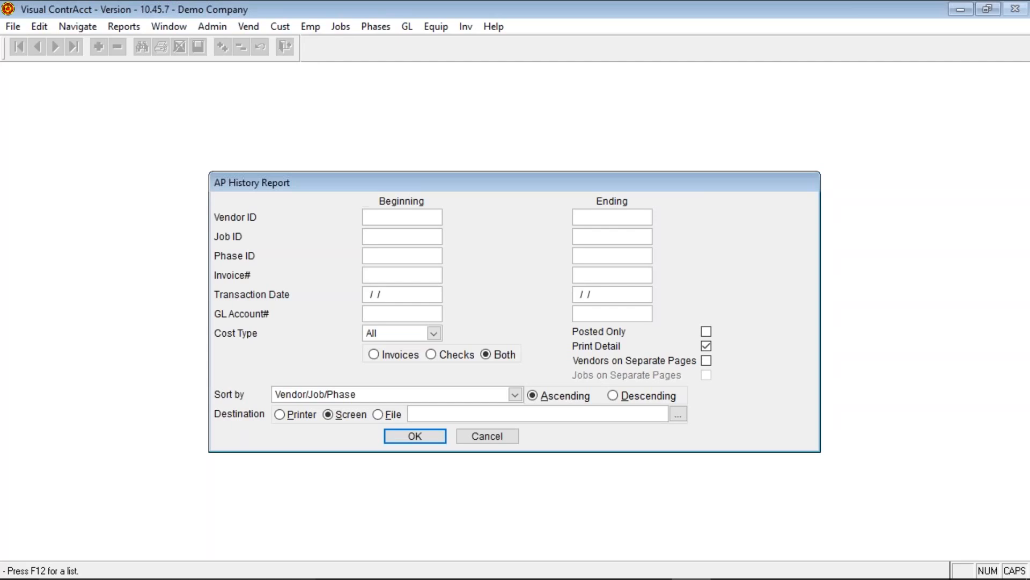
{"action": "type", "text": "0"}
{"action": "key", "text": "Tab"}
{"action": "key", "text": "Caps_Lock"}
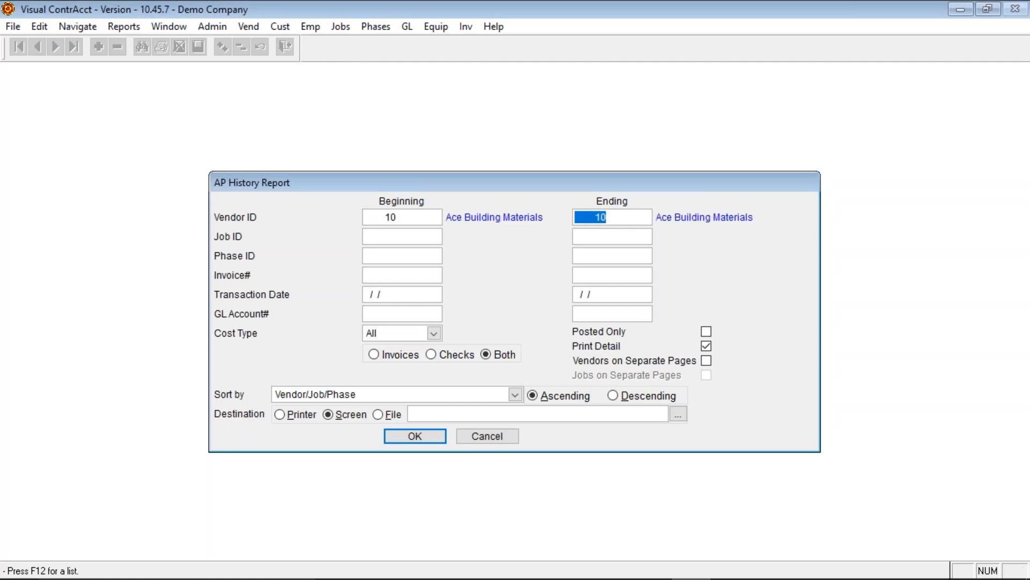
{"action": "key", "text": "Return"}
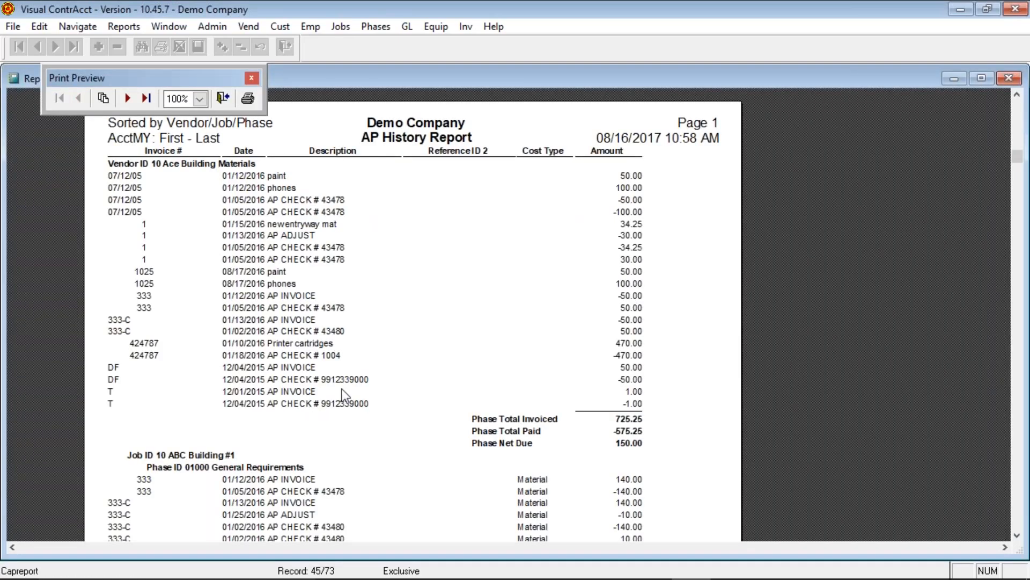
- Page through the vendor 10 history report to page 3 and back to page 2
{"action": "scroll", "coordinate": [375, 411], "scroll_direction": "down", "scroll_amount": 10}
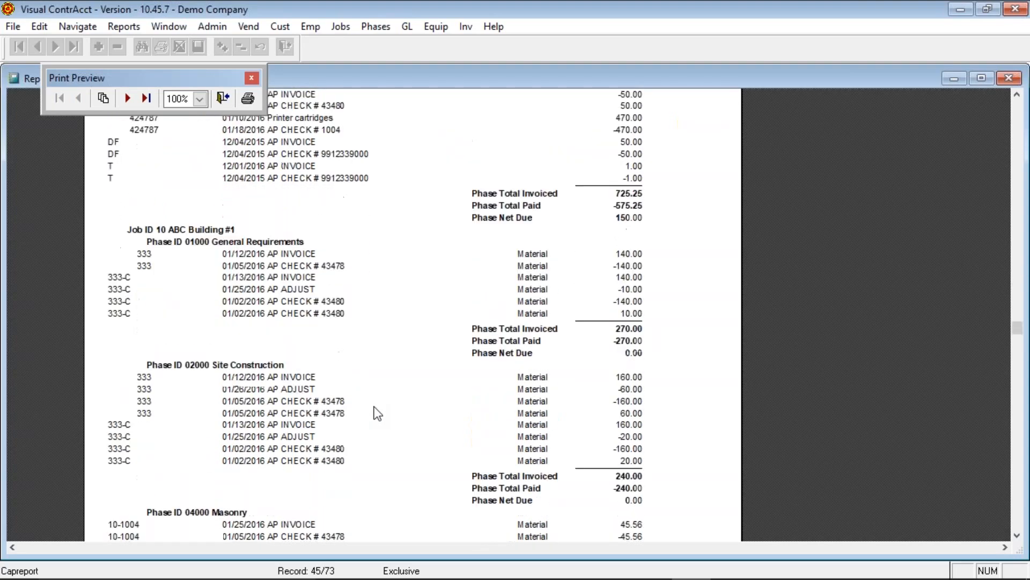
{"action": "scroll", "coordinate": [377, 412], "scroll_direction": "down", "scroll_amount": 4}
{"action": "scroll", "coordinate": [378, 397], "scroll_direction": "up", "scroll_amount": 15}
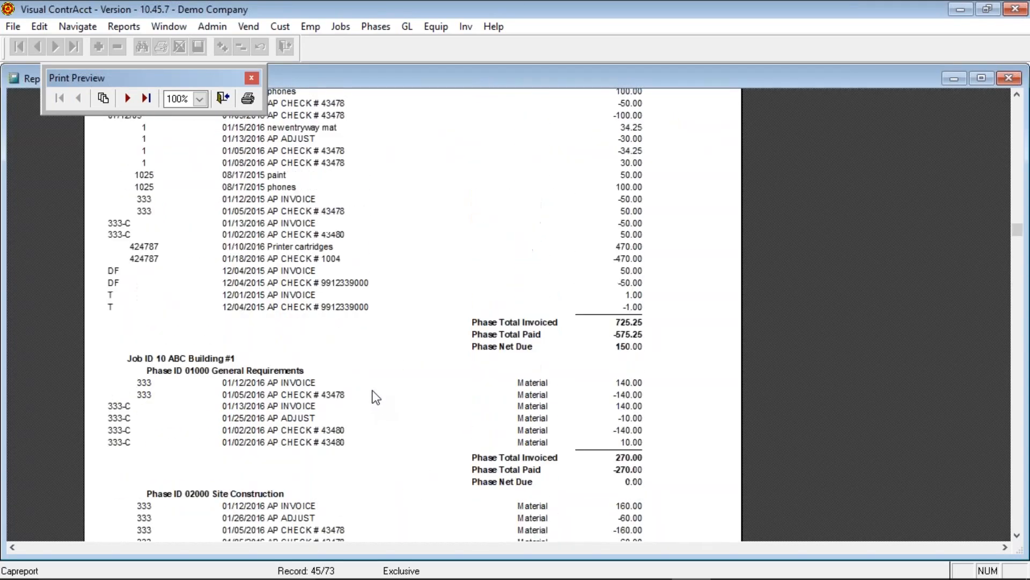
{"action": "left_click", "coordinate": [129, 98]}
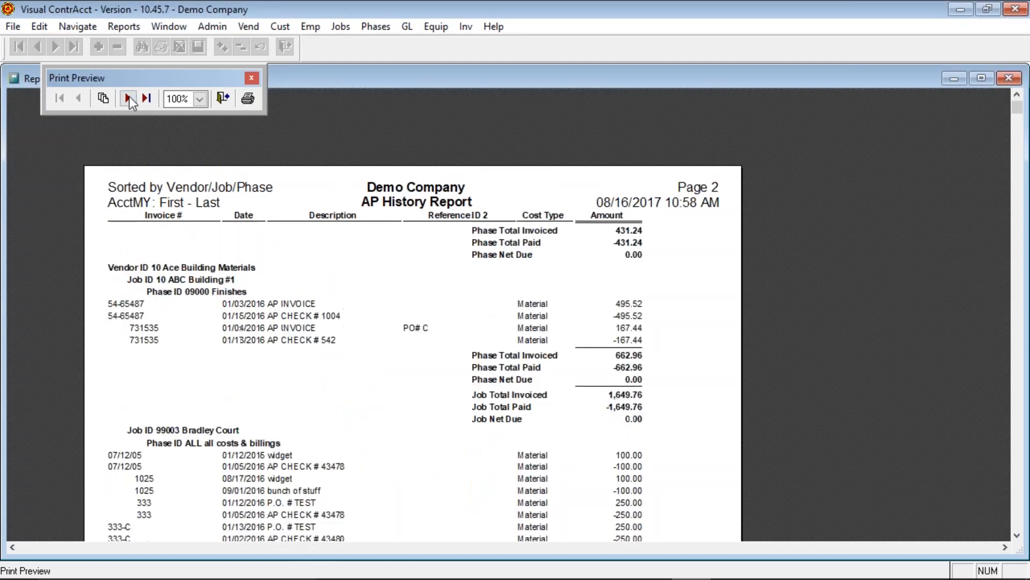
{"action": "left_click", "coordinate": [129, 97]}
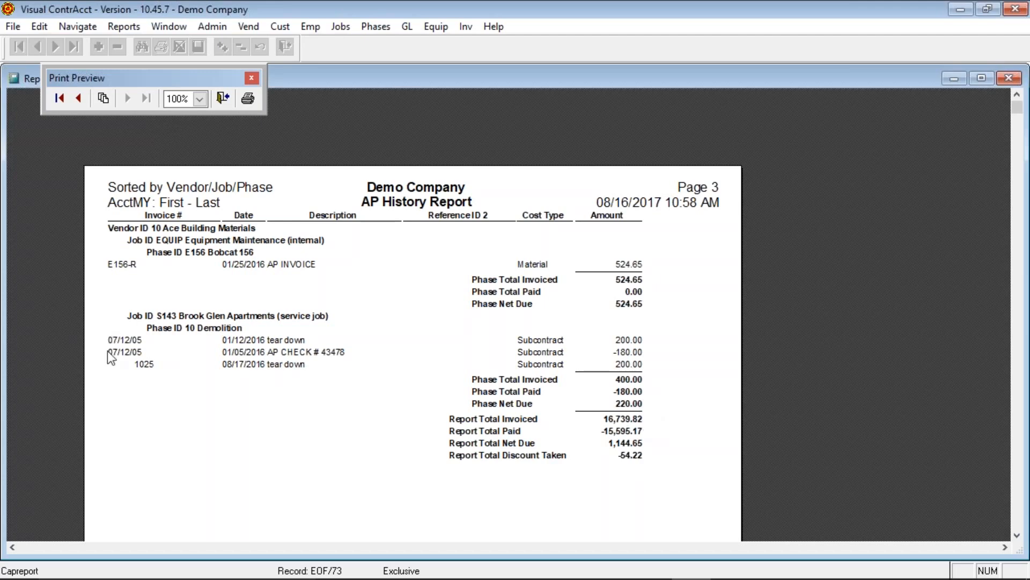
{"action": "left_click", "coordinate": [78, 97]}
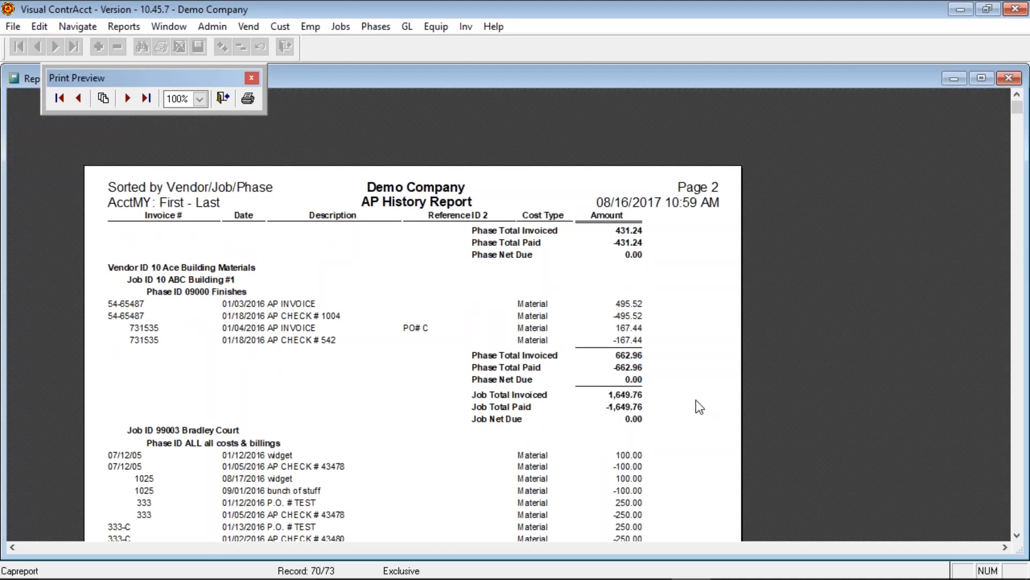
- Scroll through page 2 of the history report, then close the preview
{"action": "scroll", "coordinate": [659, 434], "scroll_direction": "down", "scroll_amount": 1}
{"action": "scroll", "coordinate": [660, 434], "scroll_direction": "down", "scroll_amount": 3}
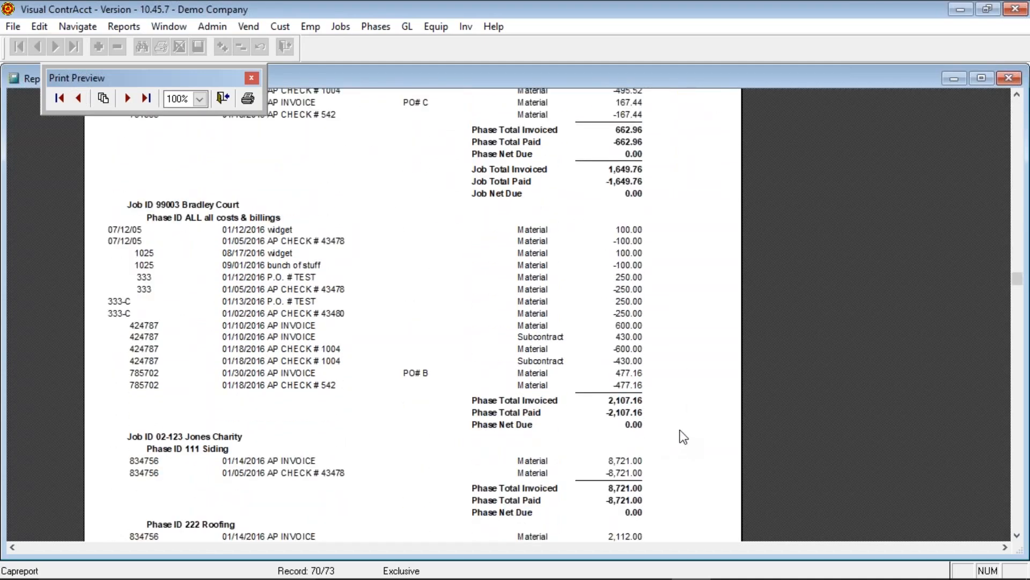
{"action": "scroll", "coordinate": [679, 432], "scroll_direction": "down", "scroll_amount": 5}
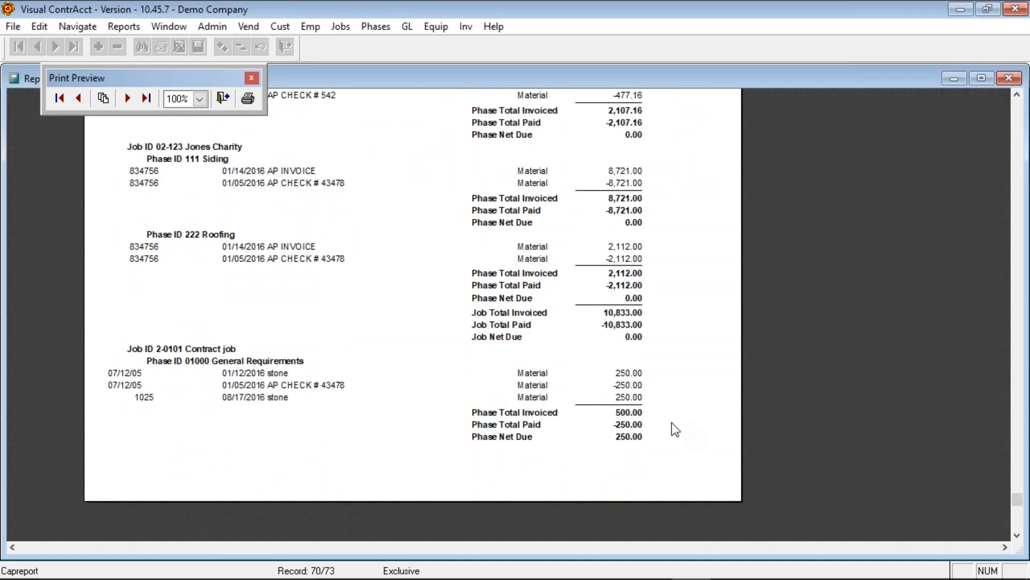
{"action": "scroll", "coordinate": [458, 386], "scroll_direction": "up", "scroll_amount": 6}
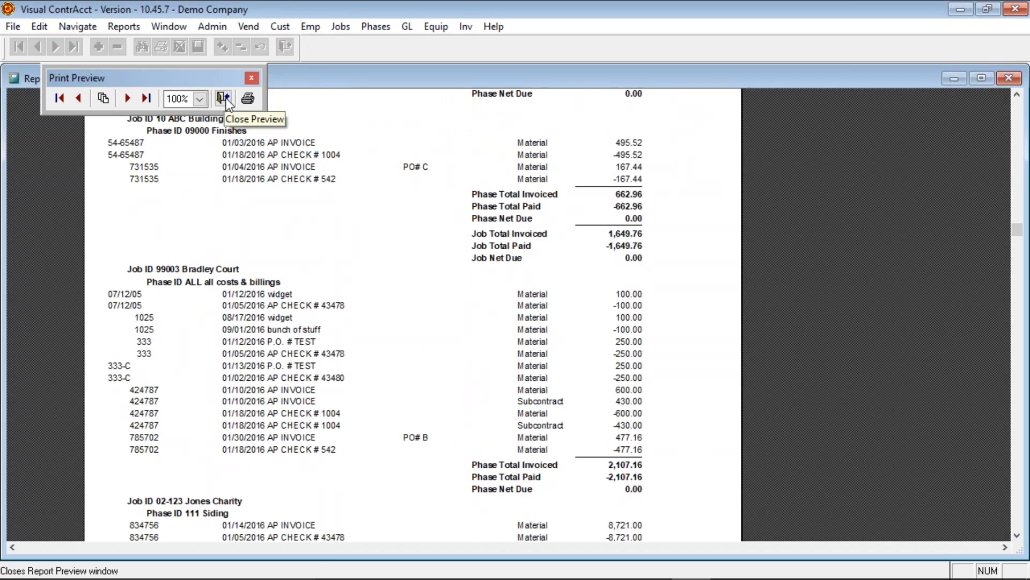
{"action": "left_click", "coordinate": [223, 99]}
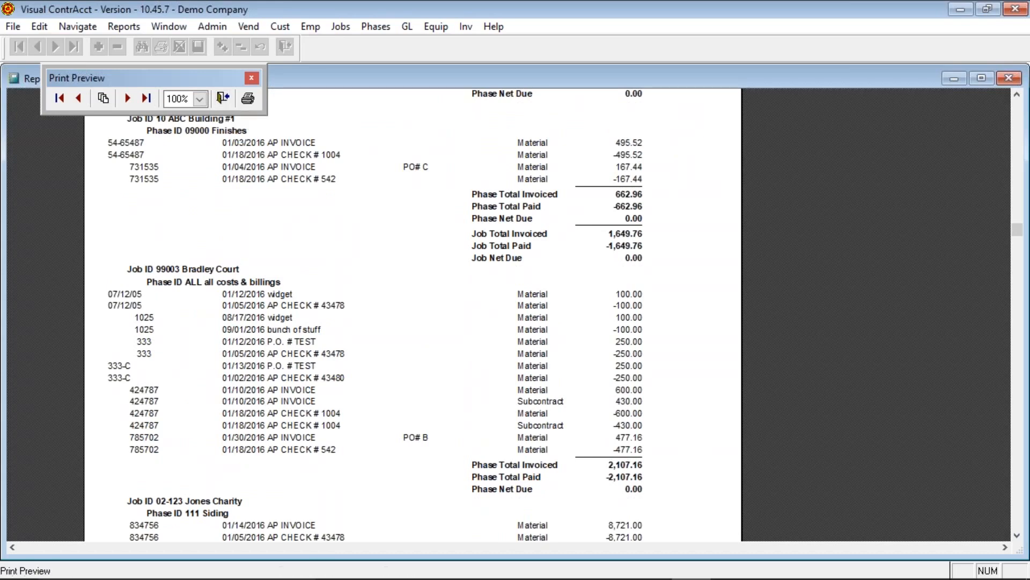
{"action": "scroll", "coordinate": [234, 182], "scroll_direction": "up", "scroll_amount": 2}
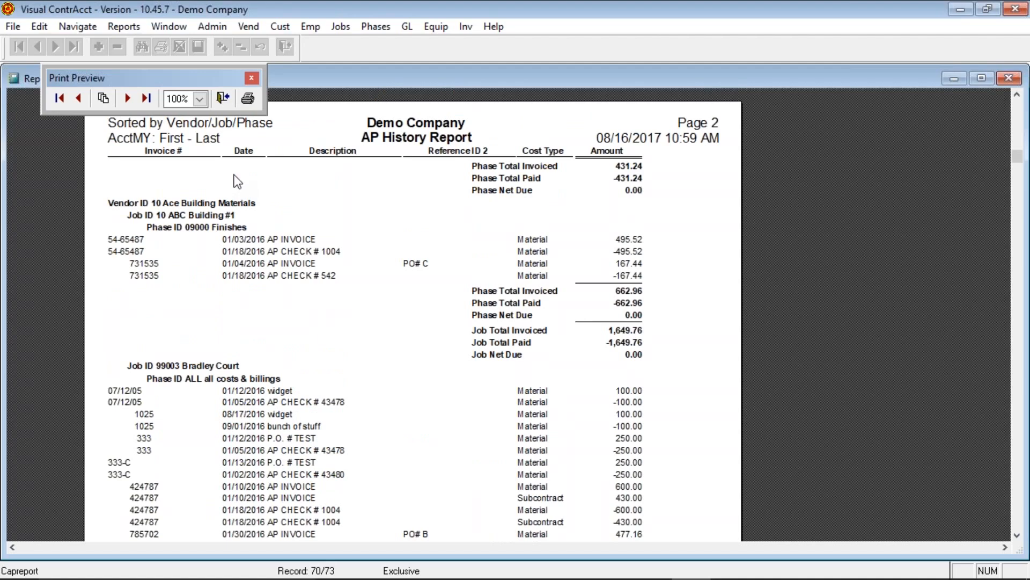
{"action": "left_click", "coordinate": [224, 98]}
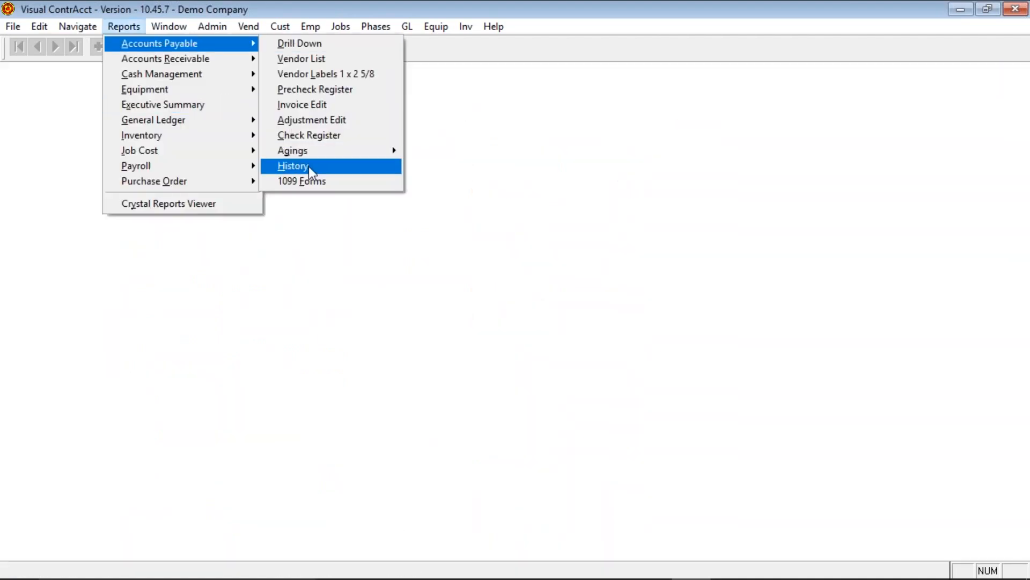
- Preview the 1099 forms on screen for vendor amounts of 600.00 or more
{"action": "left_click", "coordinate": [309, 181]}
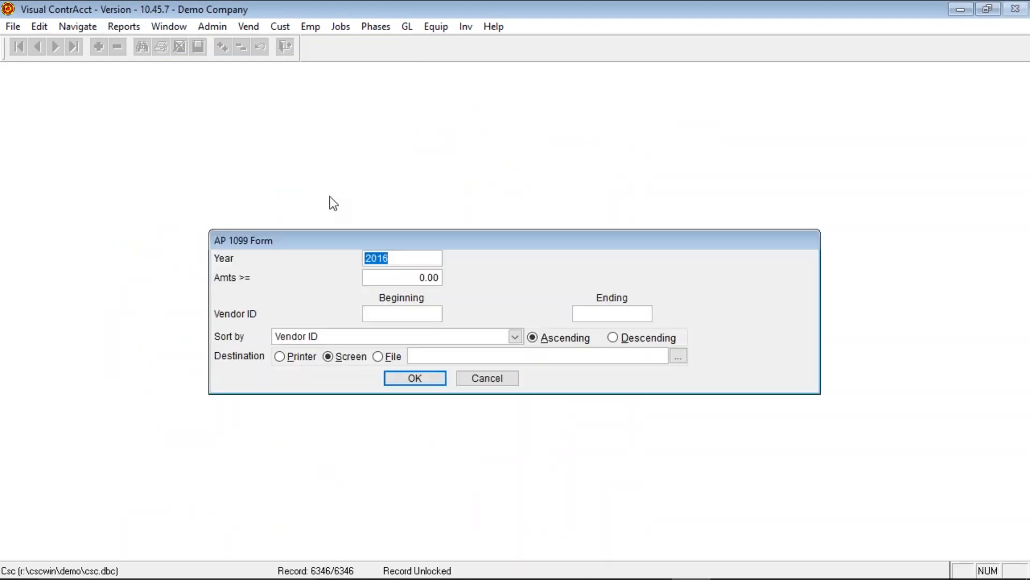
{"action": "left_click", "coordinate": [402, 279]}
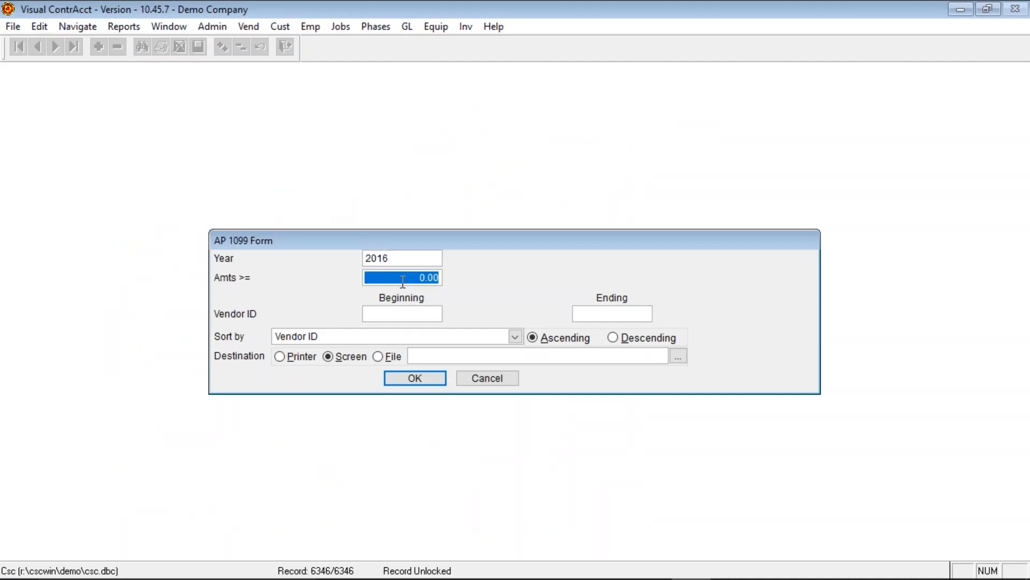
{"action": "type", "text": "600"}
{"action": "key", "text": "Tab"}
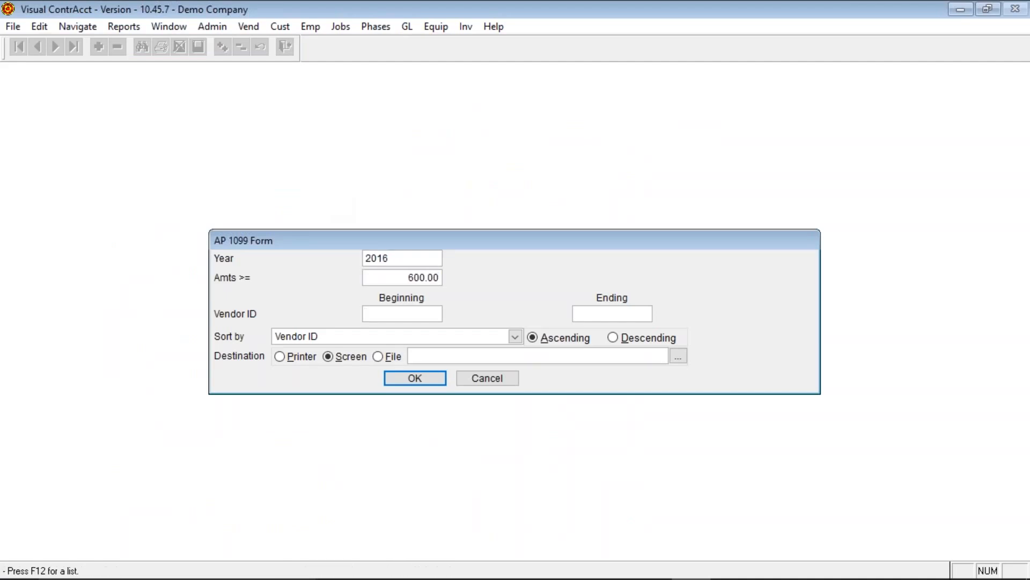
{"action": "left_click", "coordinate": [434, 379]}
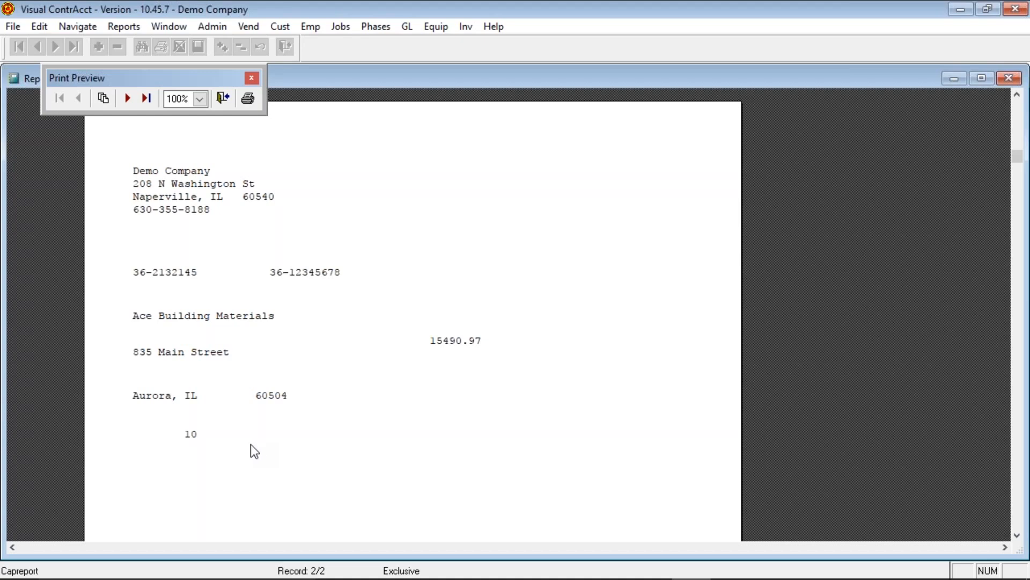
- Scroll through the Ace Building Materials 1099 form and advance to the next form
{"action": "scroll", "coordinate": [310, 393], "scroll_direction": "down", "scroll_amount": 5}
{"action": "scroll", "coordinate": [313, 384], "scroll_direction": "down", "scroll_amount": 9}
{"action": "scroll", "coordinate": [313, 381], "scroll_direction": "up", "scroll_amount": 7}
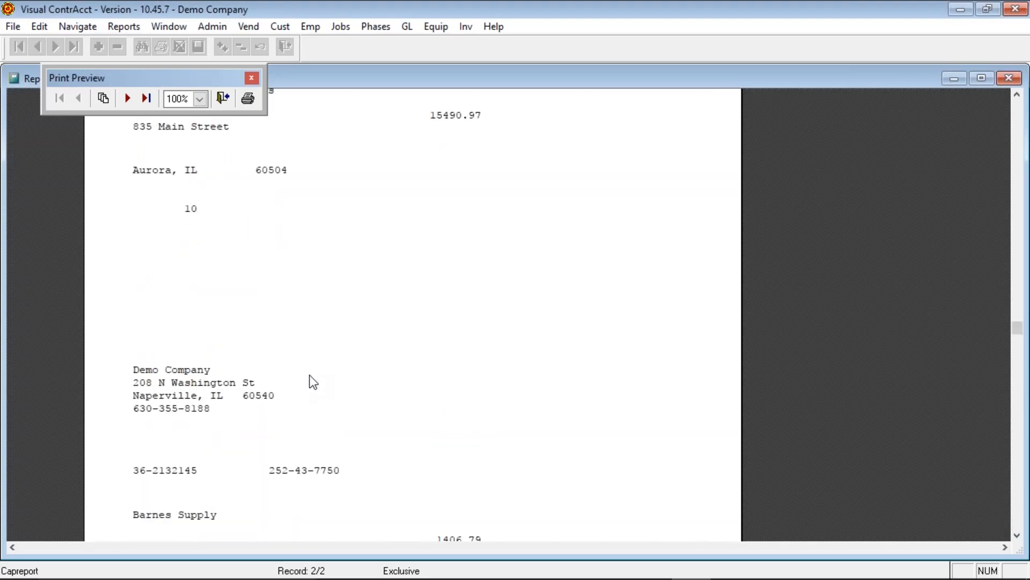
{"action": "scroll", "coordinate": [313, 382], "scroll_direction": "up", "scroll_amount": 9}
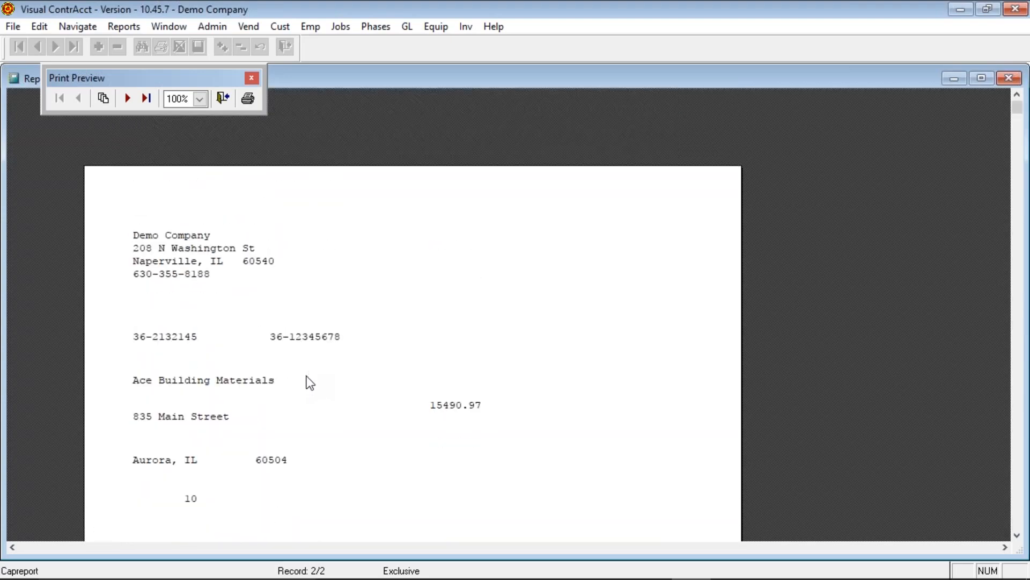
{"action": "left_click", "coordinate": [130, 97]}
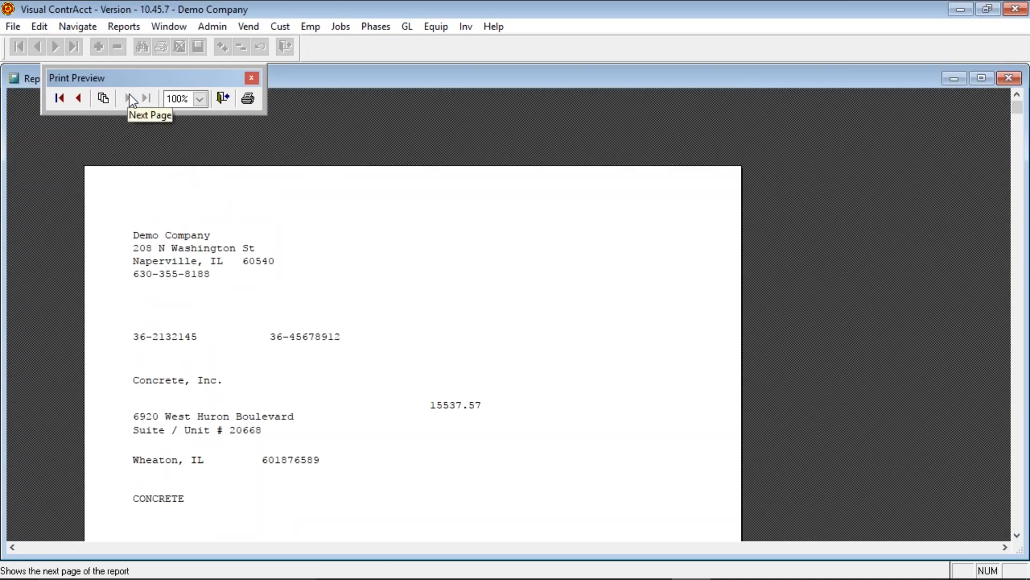
- Review the Concrete, Inc. 1099 form, then close the 1099 preview
{"action": "scroll", "coordinate": [298, 387], "scroll_direction": "down", "scroll_amount": 4}
{"action": "scroll", "coordinate": [300, 391], "scroll_direction": "down", "scroll_amount": 13}
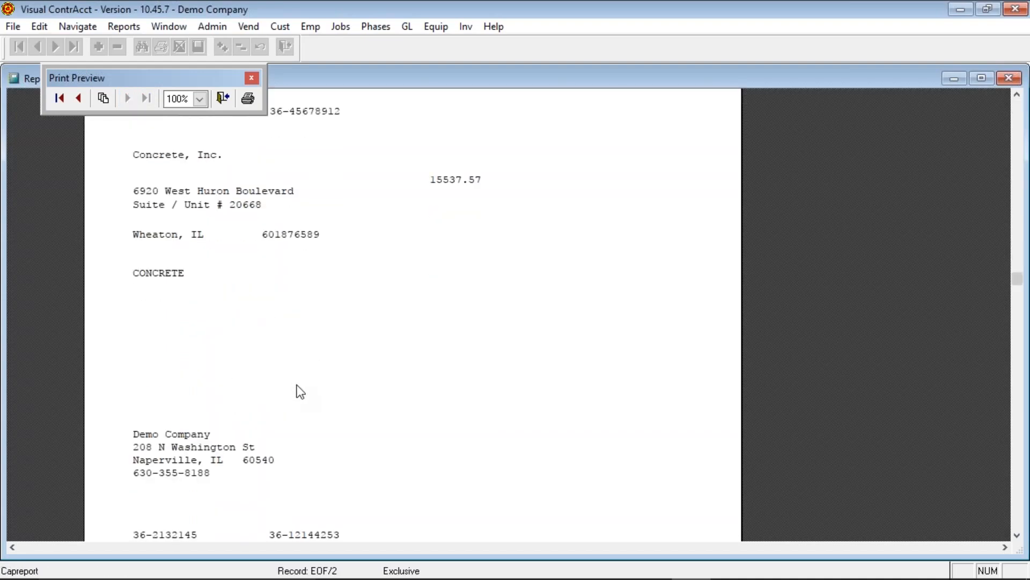
{"action": "scroll", "coordinate": [297, 384], "scroll_direction": "up", "scroll_amount": 9}
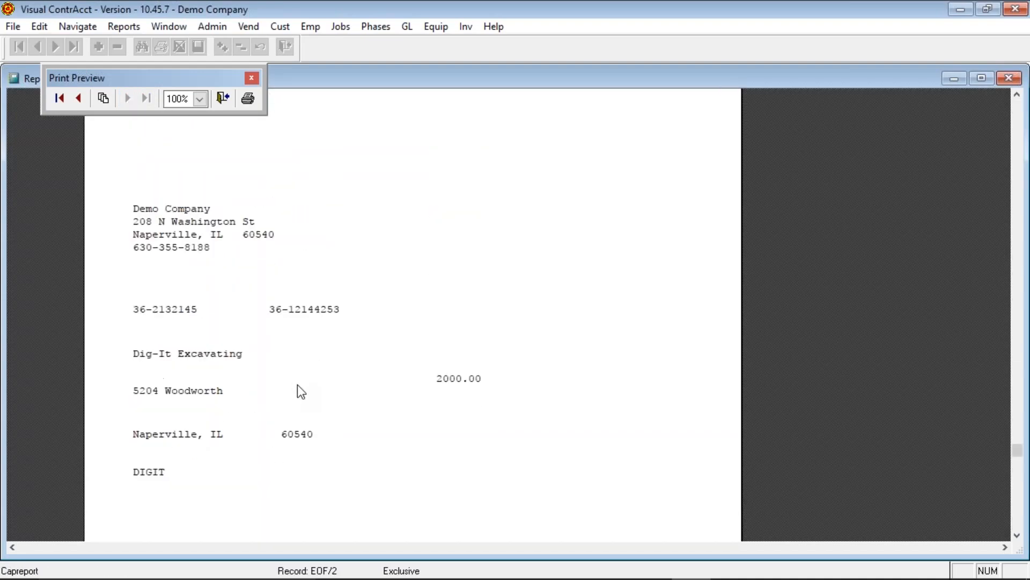
{"action": "scroll", "coordinate": [308, 413], "scroll_direction": "up", "scroll_amount": 8}
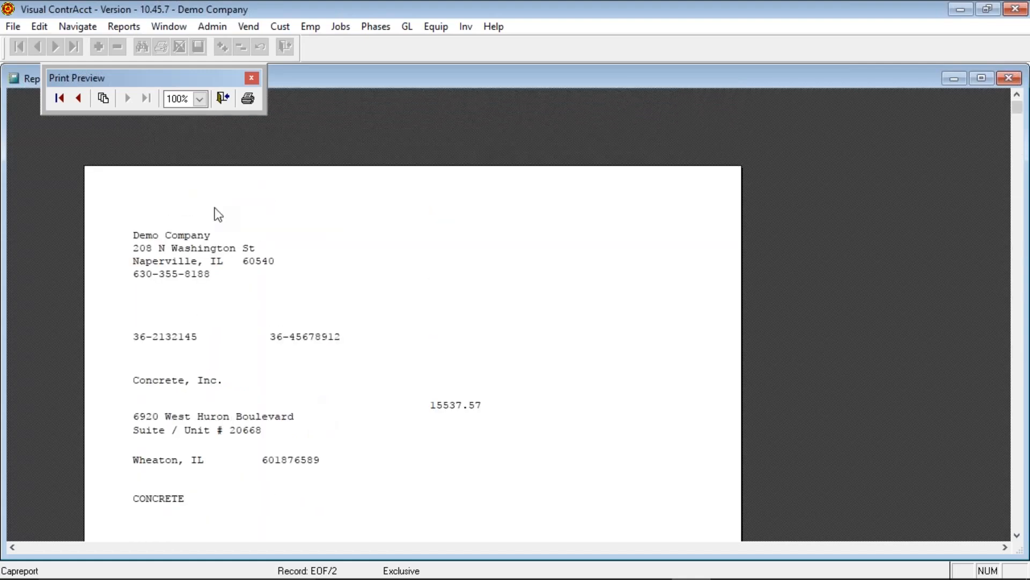
{"action": "scroll", "coordinate": [436, 376], "scroll_direction": "down", "scroll_amount": 1}
{"action": "scroll", "coordinate": [436, 376], "scroll_direction": "down", "scroll_amount": 17}
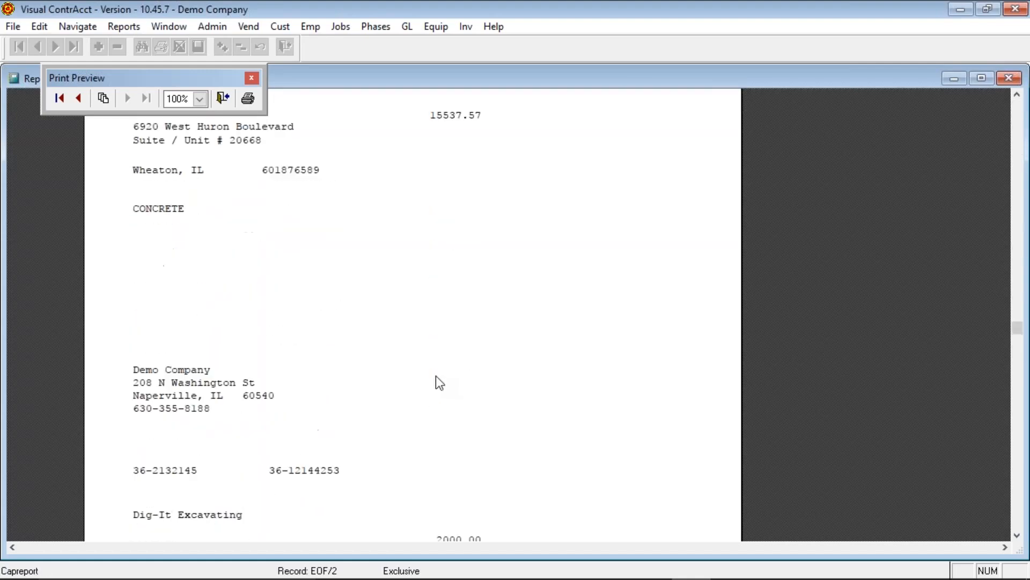
{"action": "scroll", "coordinate": [437, 376], "scroll_direction": "up", "scroll_amount": 1}
{"action": "scroll", "coordinate": [444, 382], "scroll_direction": "up", "scroll_amount": 16}
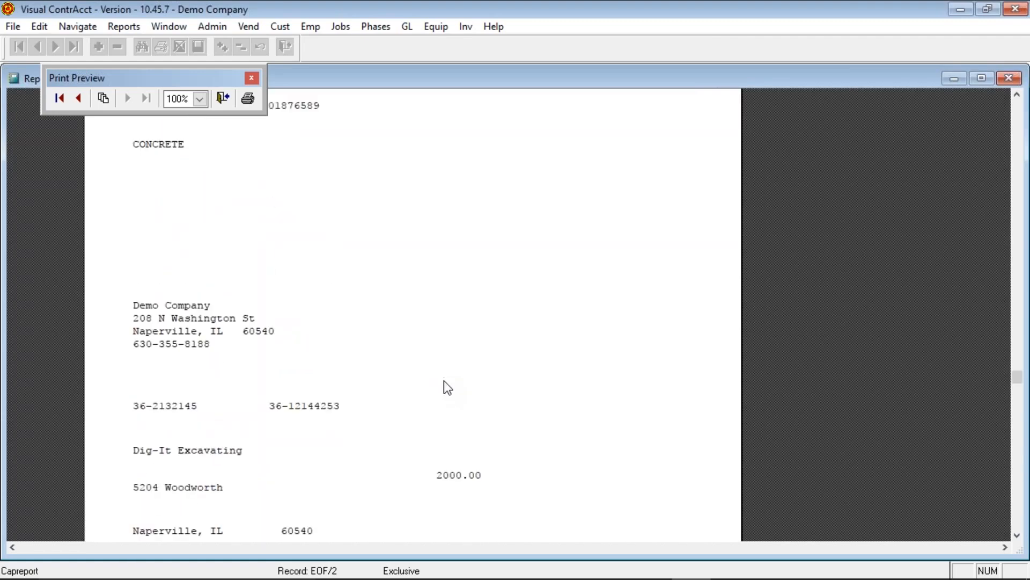
{"action": "scroll", "coordinate": [447, 386], "scroll_direction": "up", "scroll_amount": 1}
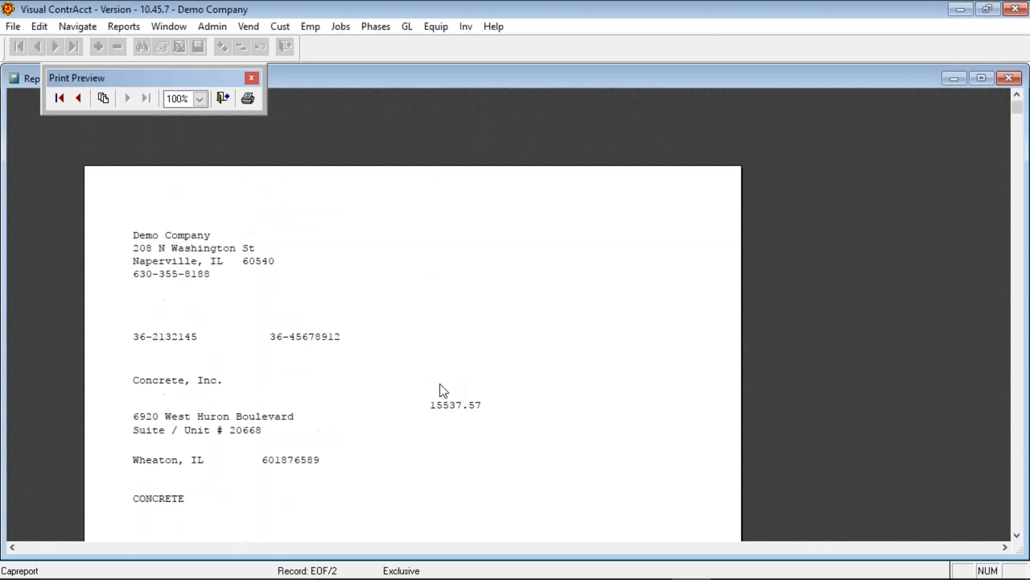
{"action": "left_click", "coordinate": [224, 99]}
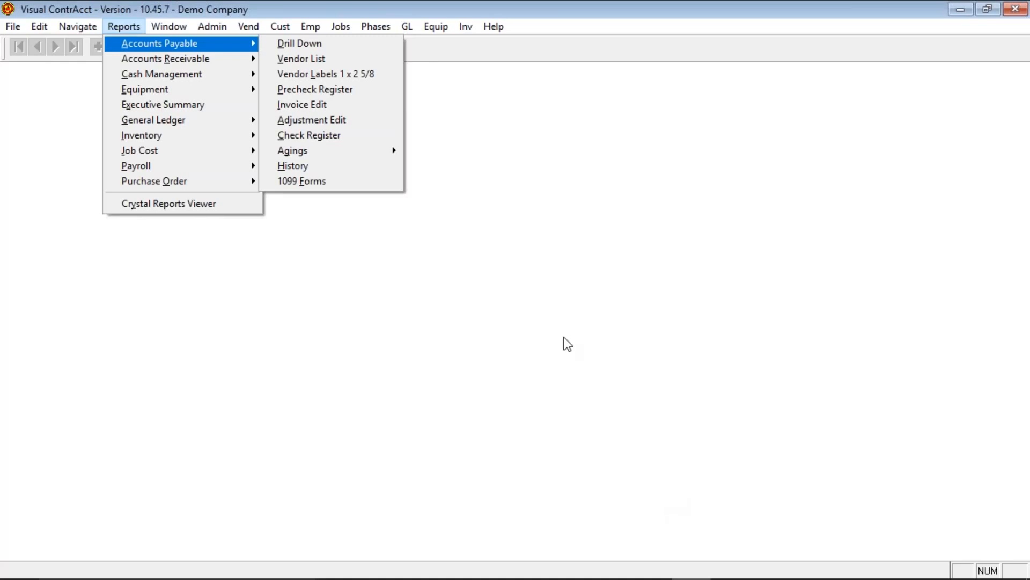
- Open AP Controls, review the purge paid invoices months and accounting month/year, then view the control GL accounts (101, 730, 210, 211)
{"action": "mouse_move", "coordinate": [215, 28]}
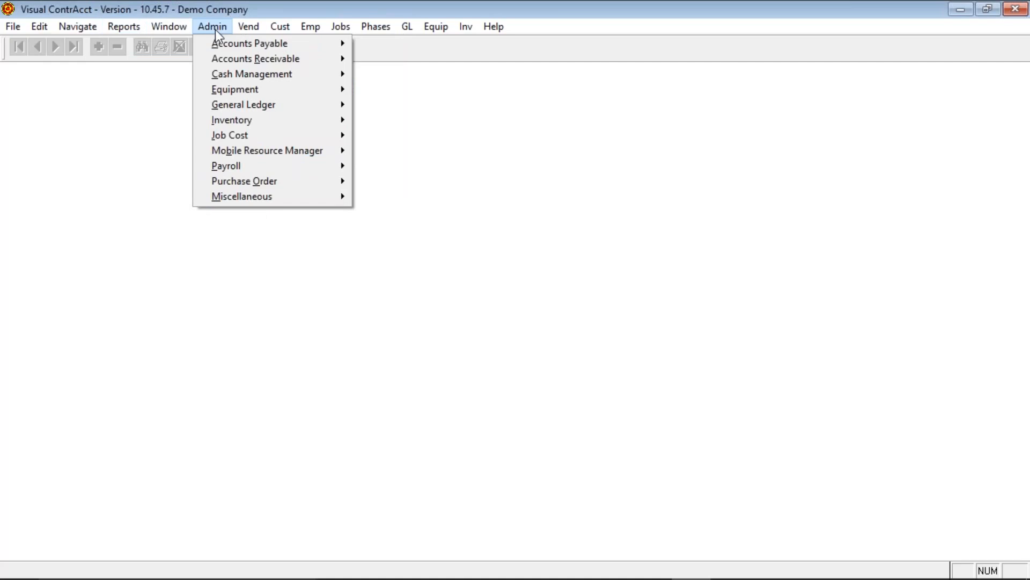
{"action": "left_click", "coordinate": [360, 43]}
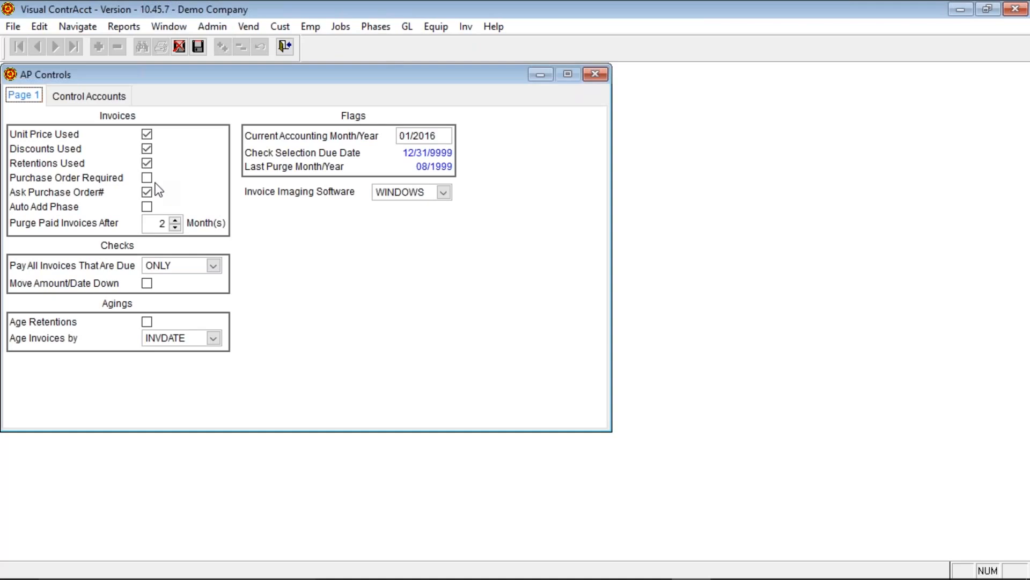
{"action": "left_click", "coordinate": [151, 223]}
{"action": "left_click", "coordinate": [266, 268]}
{"action": "double_click", "coordinate": [450, 134]}
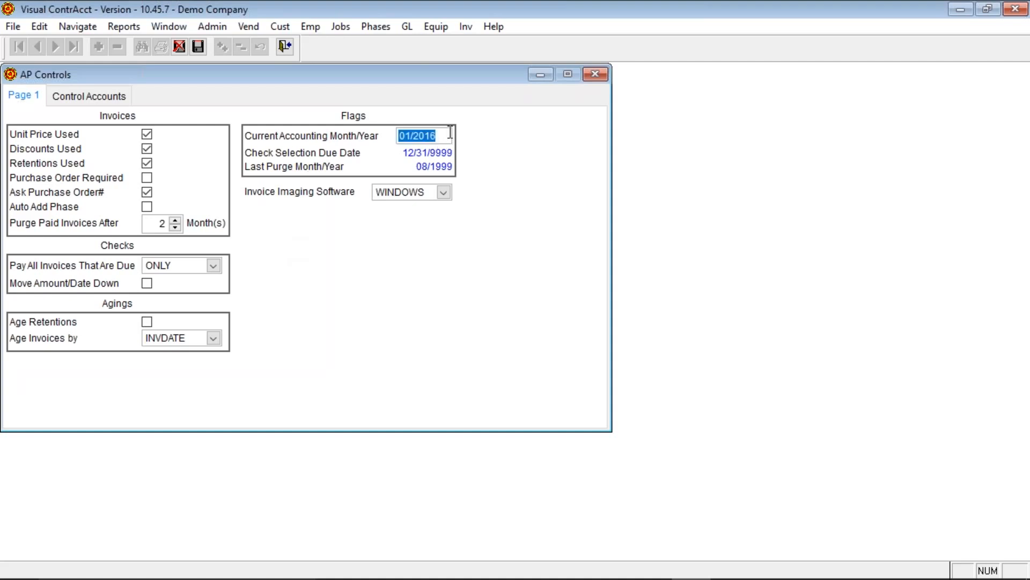
{"action": "left_click", "coordinate": [487, 257]}
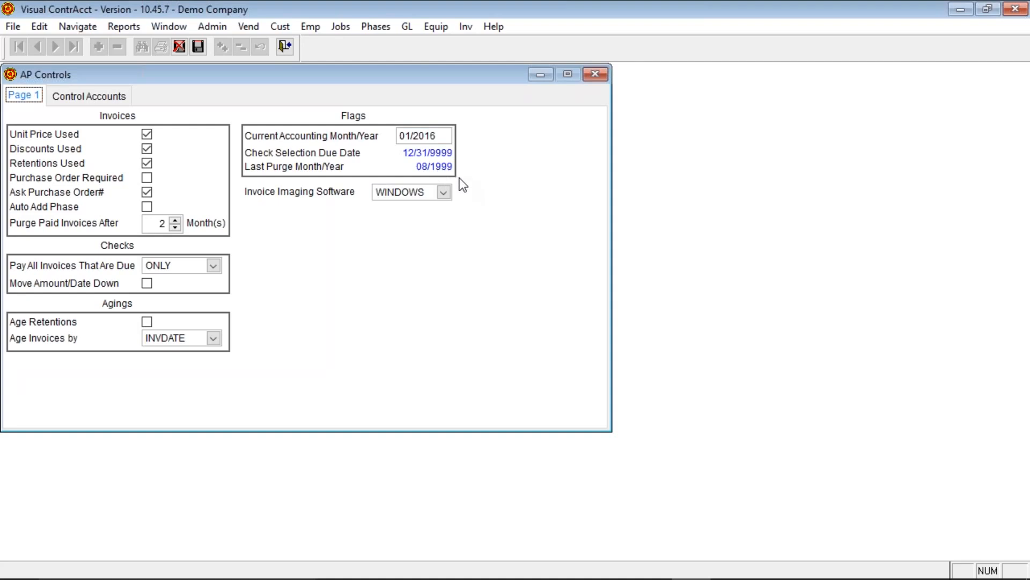
{"action": "left_click", "coordinate": [113, 101]}
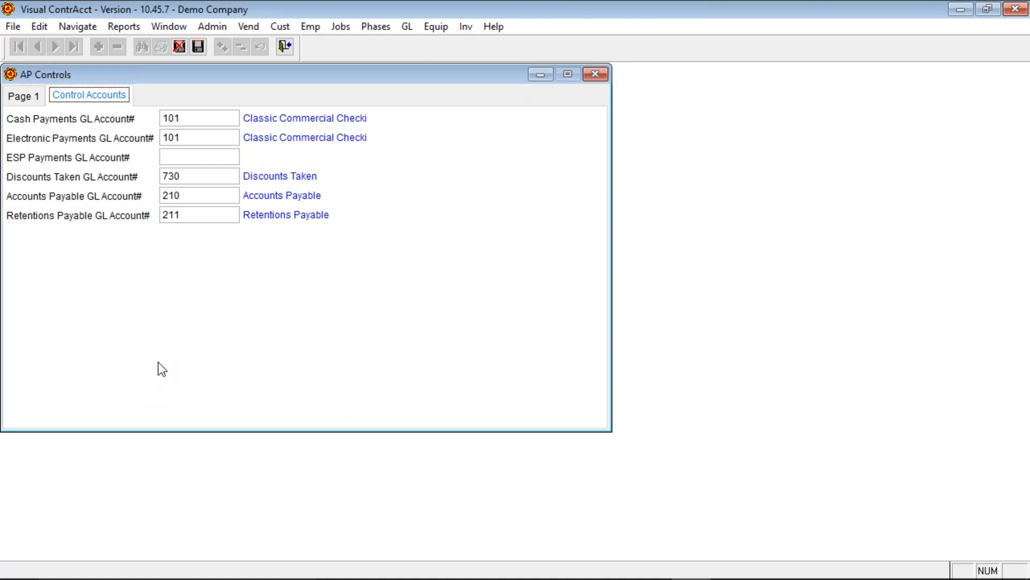
- Confirm the cash and electronic payments GL accounts are both 101
{"action": "left_click", "coordinate": [193, 117]}
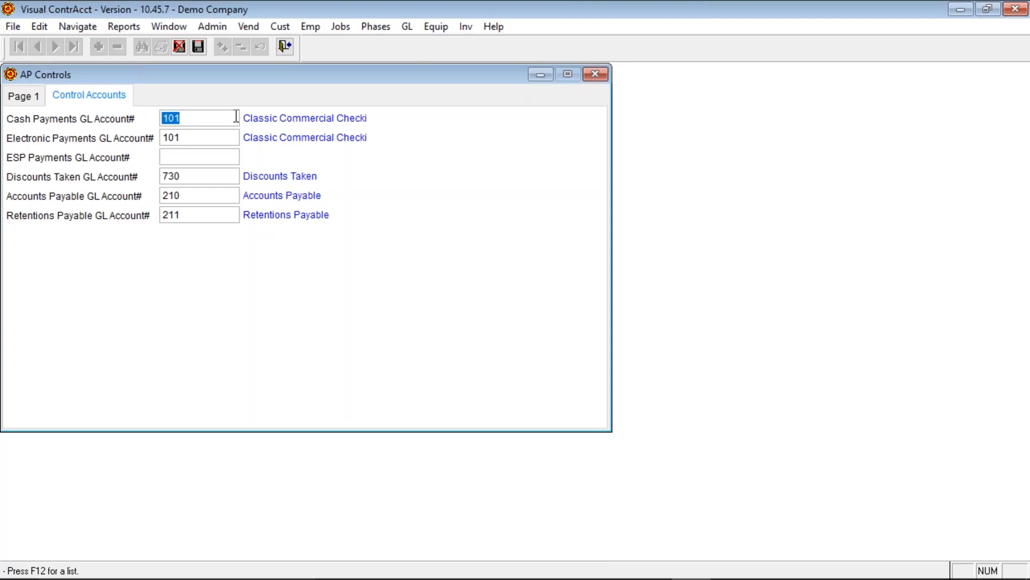
{"action": "left_click_drag", "start_coordinate": [163, 137], "coordinate": [209, 134]}
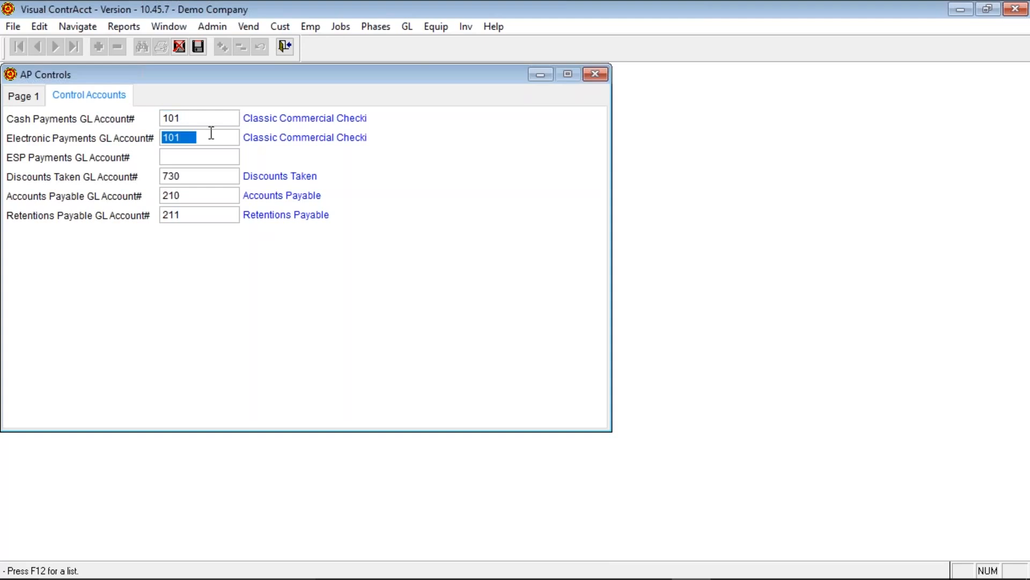
{"action": "left_click", "coordinate": [211, 135]}
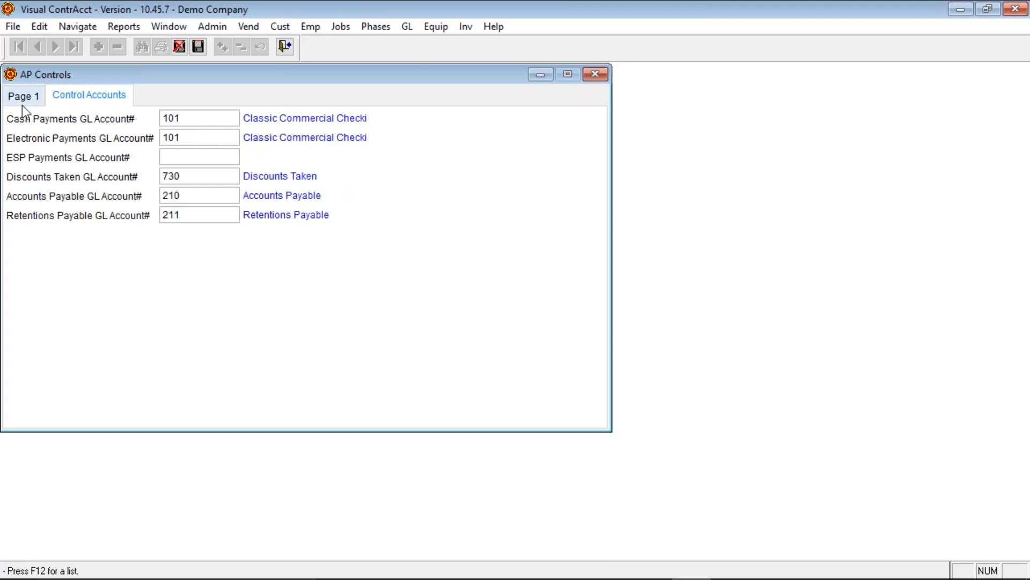
- Exit AP Controls unchanged and bring up the Admin > Accounts Payable options
{"action": "left_click", "coordinate": [285, 48]}
{"action": "key", "text": "alt+a"}
{"action": "mouse_move", "coordinate": [294, 63]}
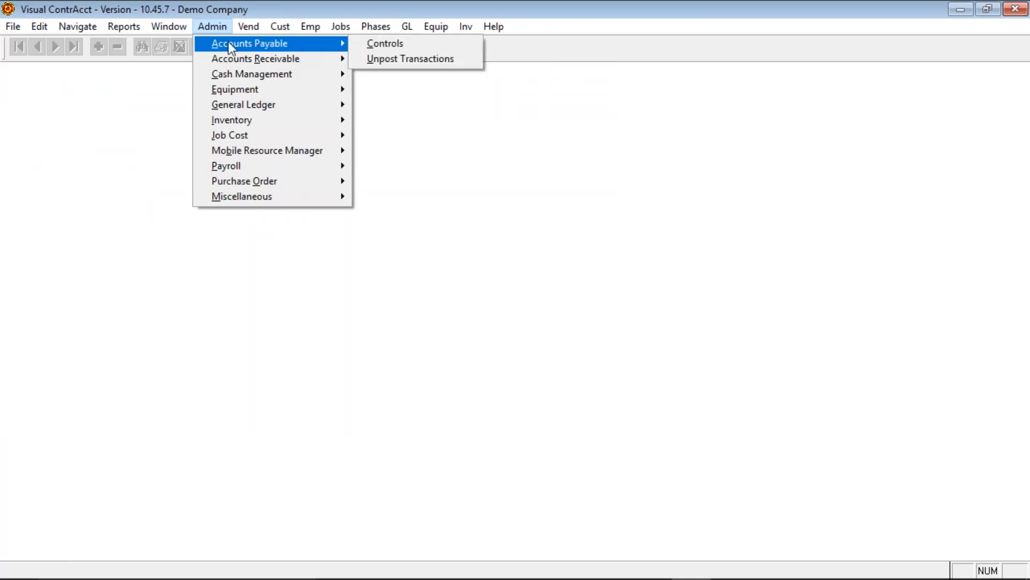
{"action": "mouse_move", "coordinate": [4, 21]}
{"action": "mouse_move", "coordinate": [32, 43]}
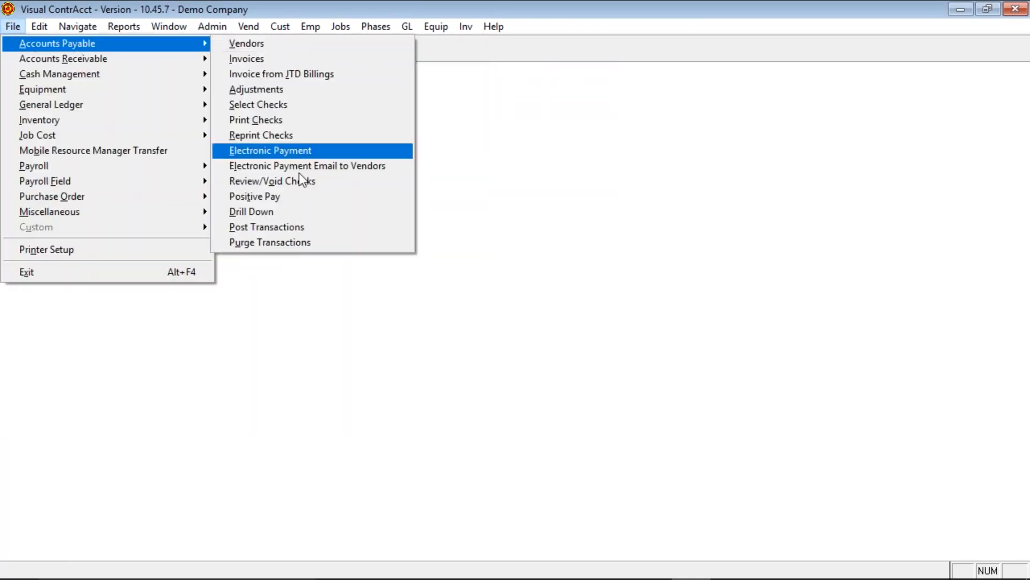
{"action": "left_click", "coordinate": [312, 246]}
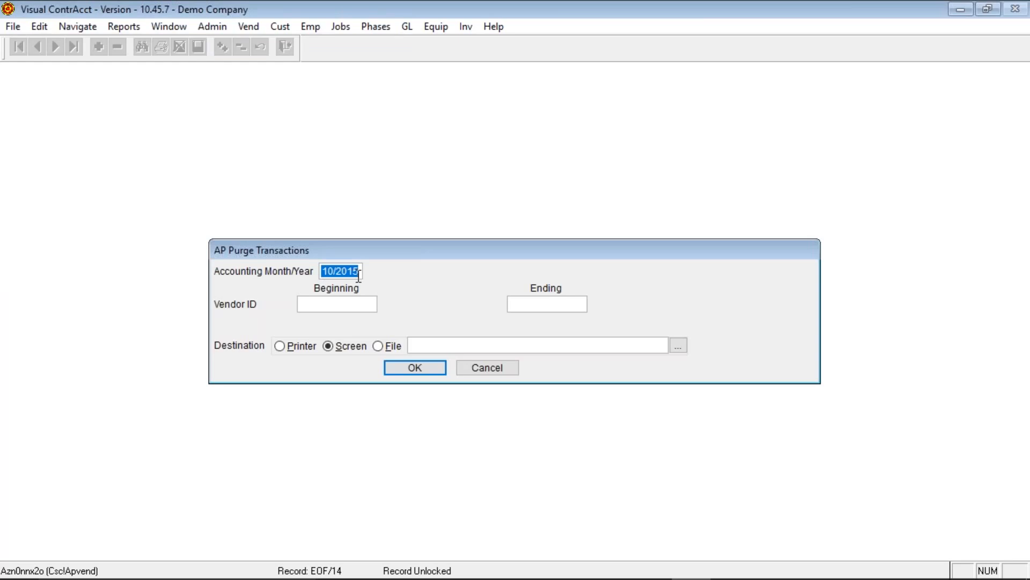
{"action": "left_click", "coordinate": [211, 25]}
{"action": "left_click", "coordinate": [504, 369]}
{"action": "left_click", "coordinate": [470, 367]}
{"action": "left_click", "coordinate": [212, 27]}
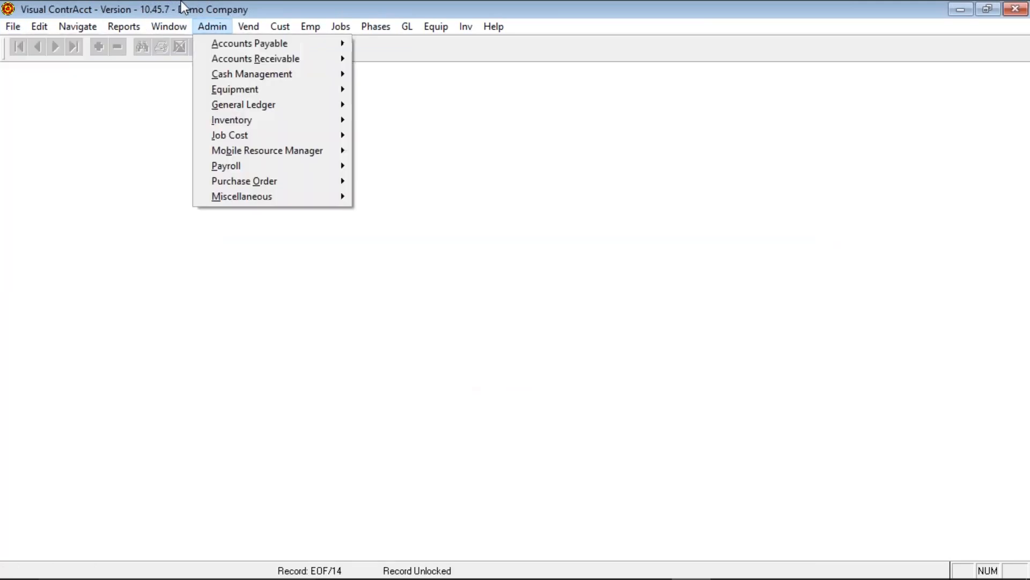
- Recheck AP Controls and the Purge Transactions options without changes, then open Review/Void Checks
{"action": "left_click", "coordinate": [376, 43]}
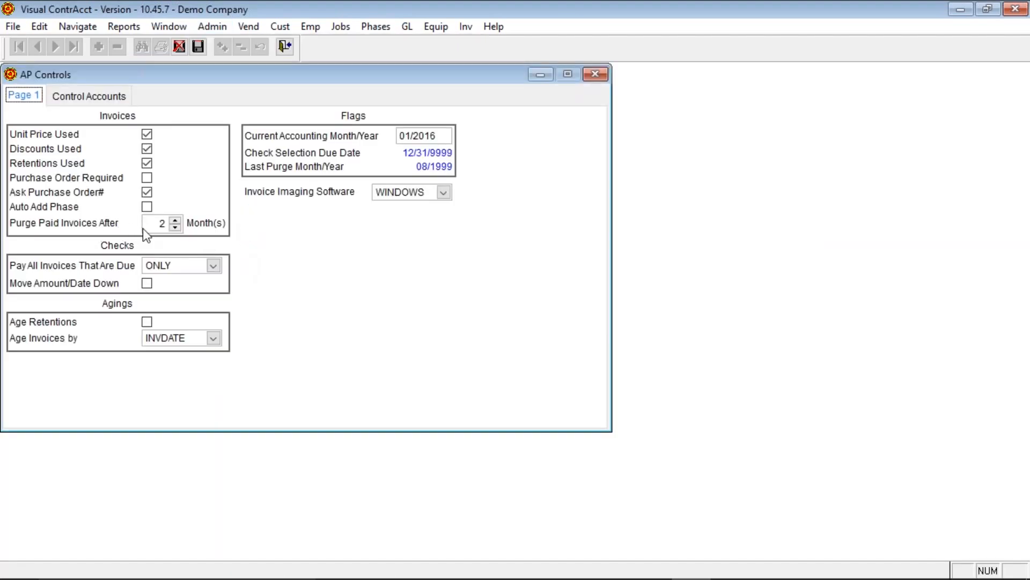
{"action": "left_click", "coordinate": [285, 46]}
{"action": "left_click", "coordinate": [12, 26]}
{"action": "mouse_move", "coordinate": [105, 45]}
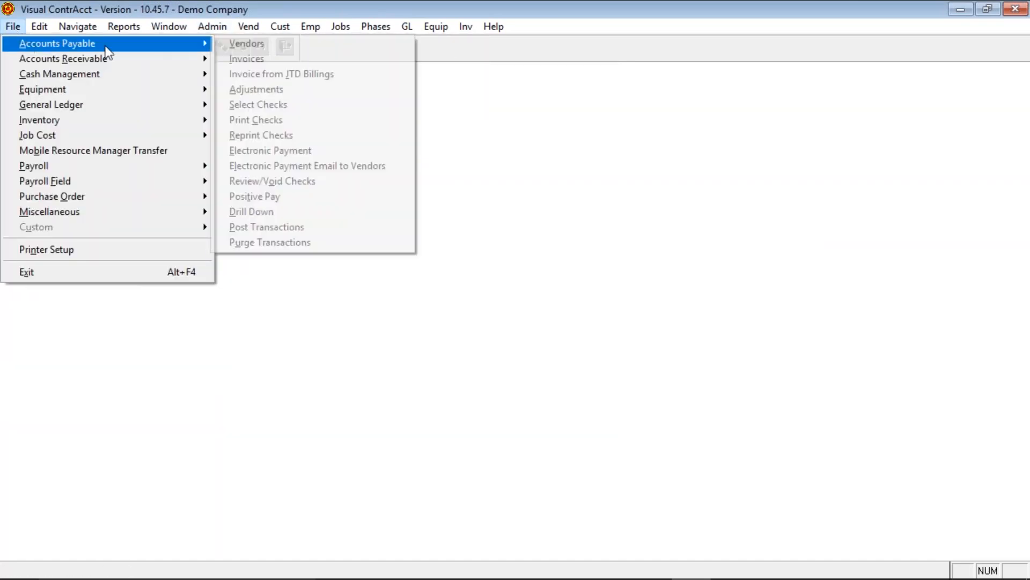
{"action": "left_click", "coordinate": [268, 243]}
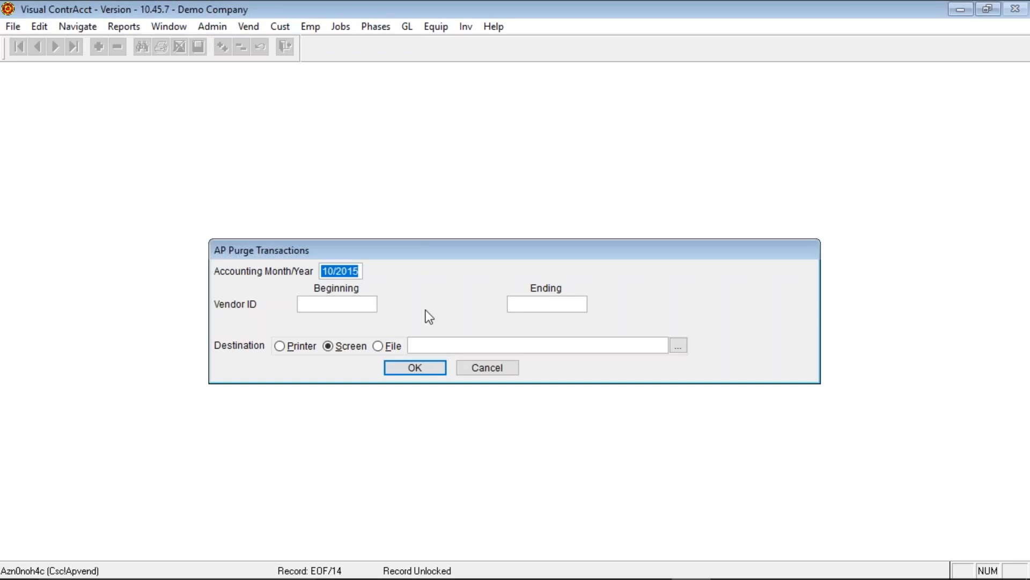
{"action": "left_click", "coordinate": [491, 368]}
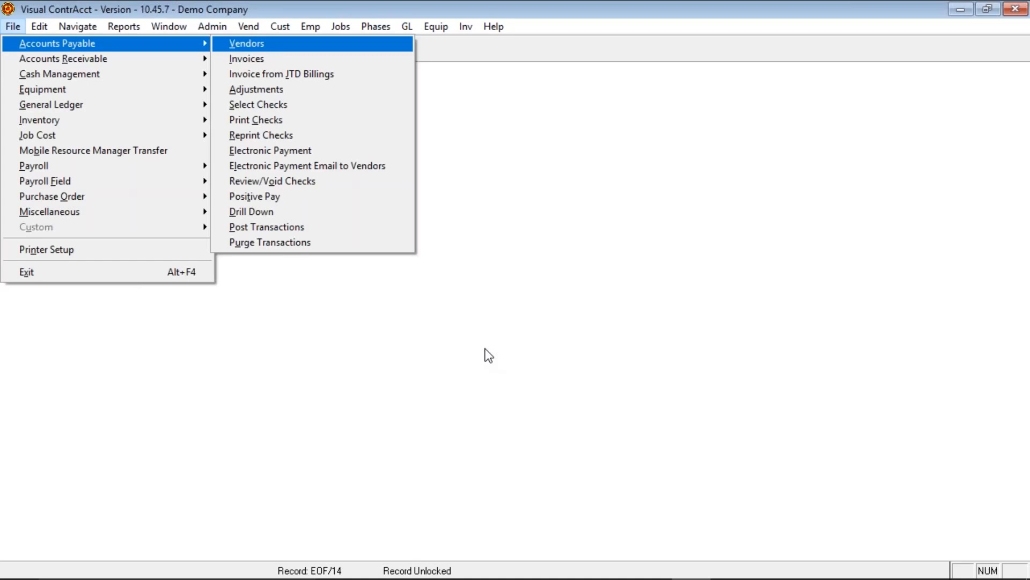
{"action": "left_click", "coordinate": [400, 181]}
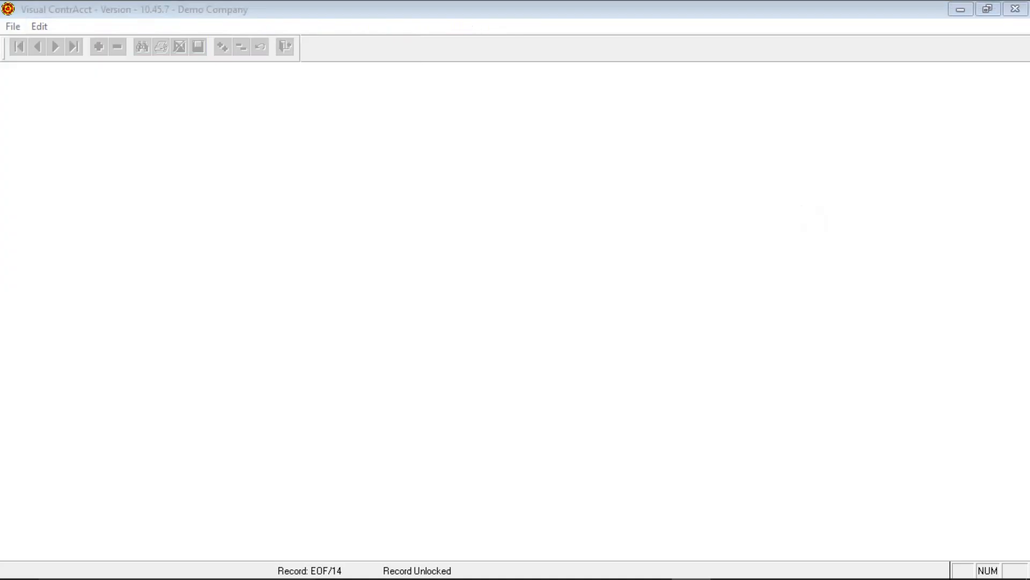